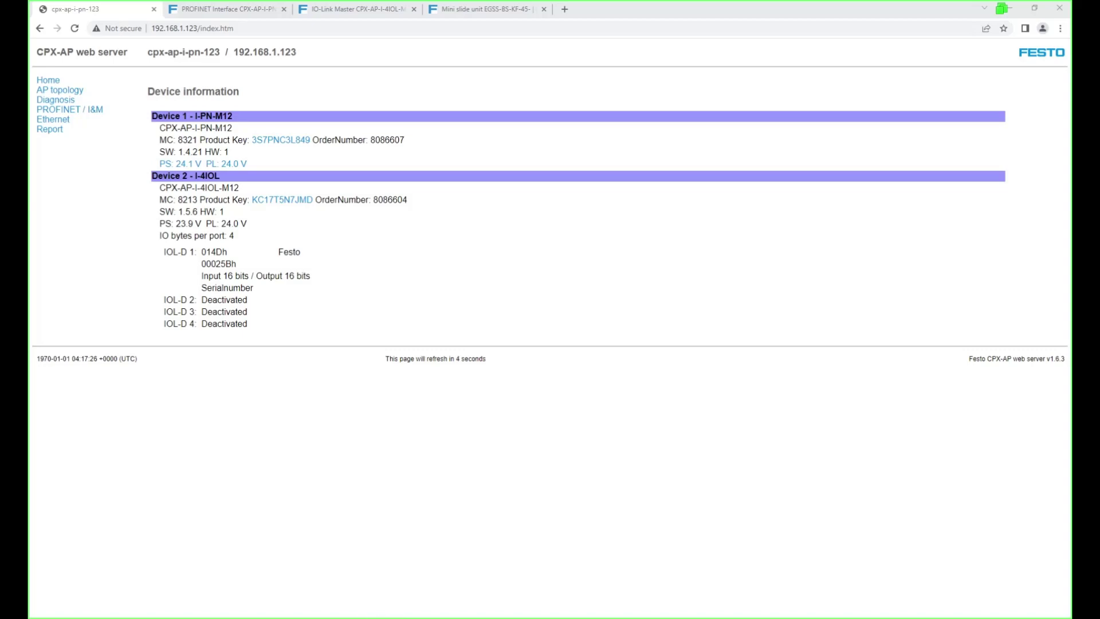
- Switch to TIA Portal and examine the PLC_1 station in the network view
left_click(412, 576)
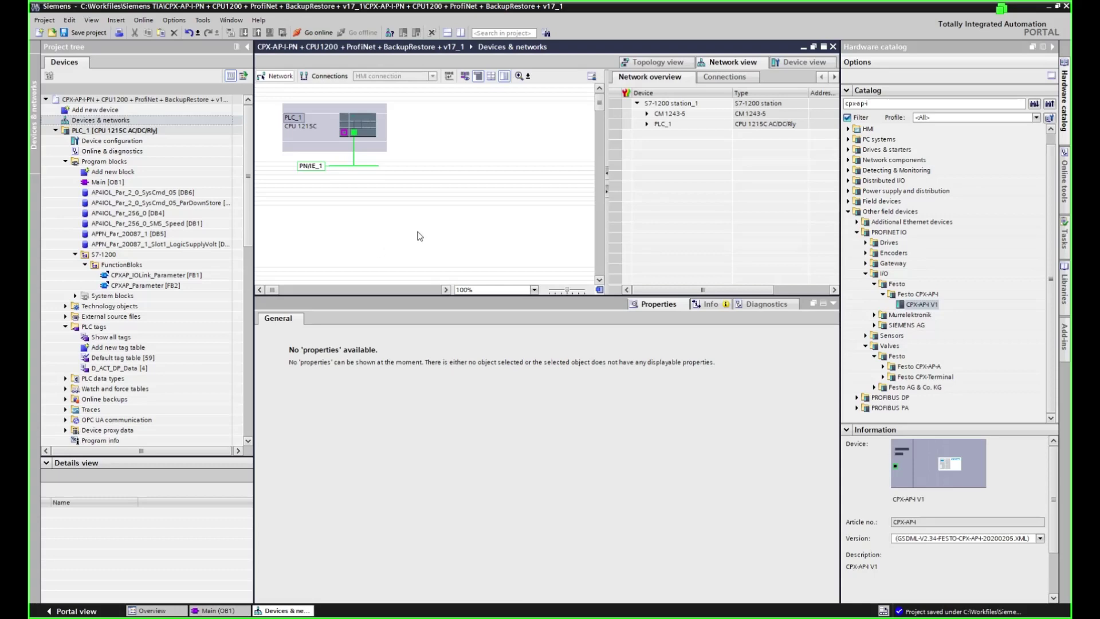
left_click(322, 141)
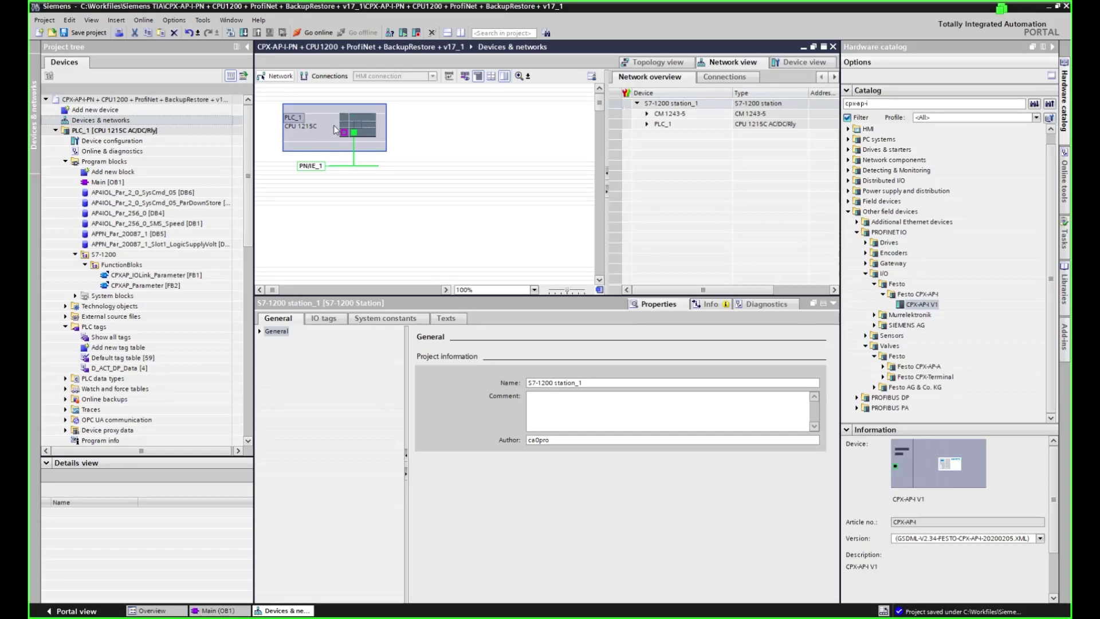
mouse_move(354, 133)
left_click(463, 153)
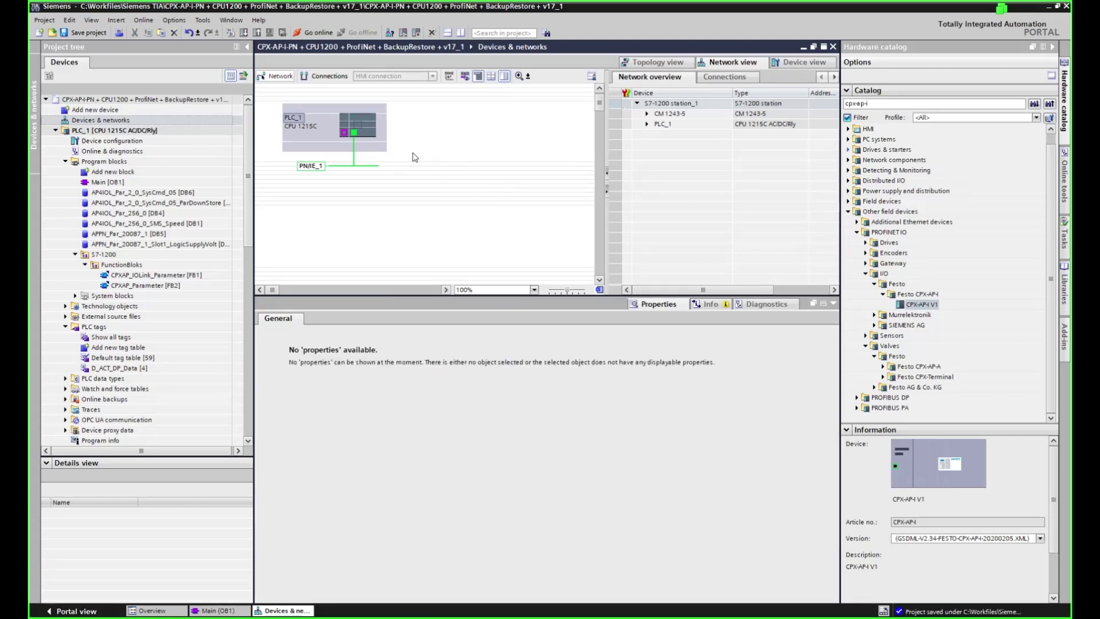
- Run hardware detection for PROFINET devices on the network and add the detected device cpx-ap-i-pn-123 to the project
left_click(144, 21)
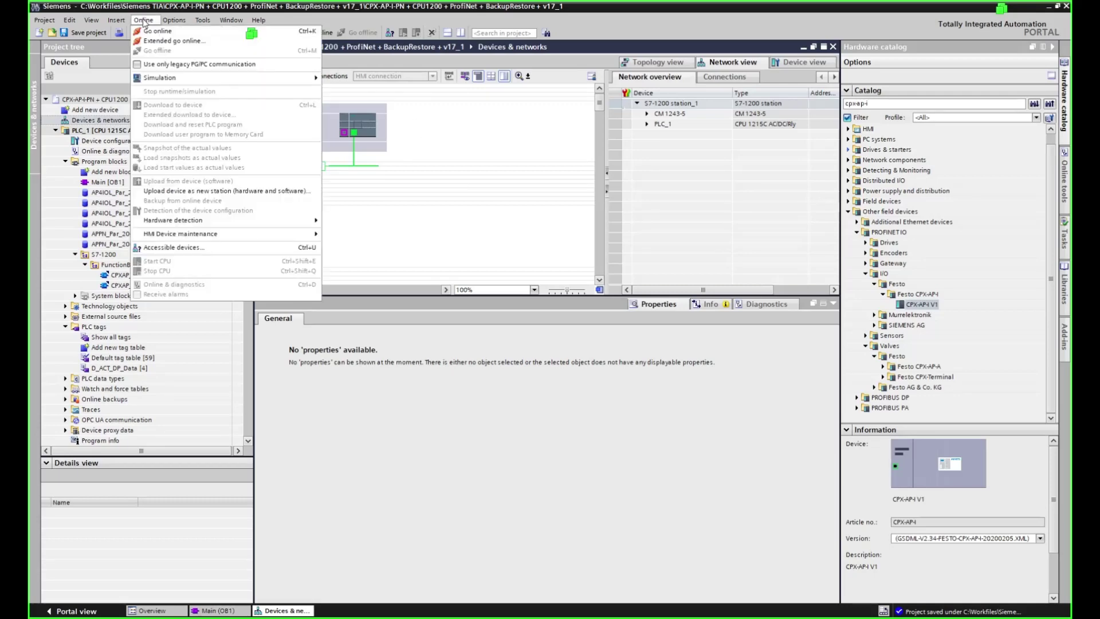
mouse_move(172, 220)
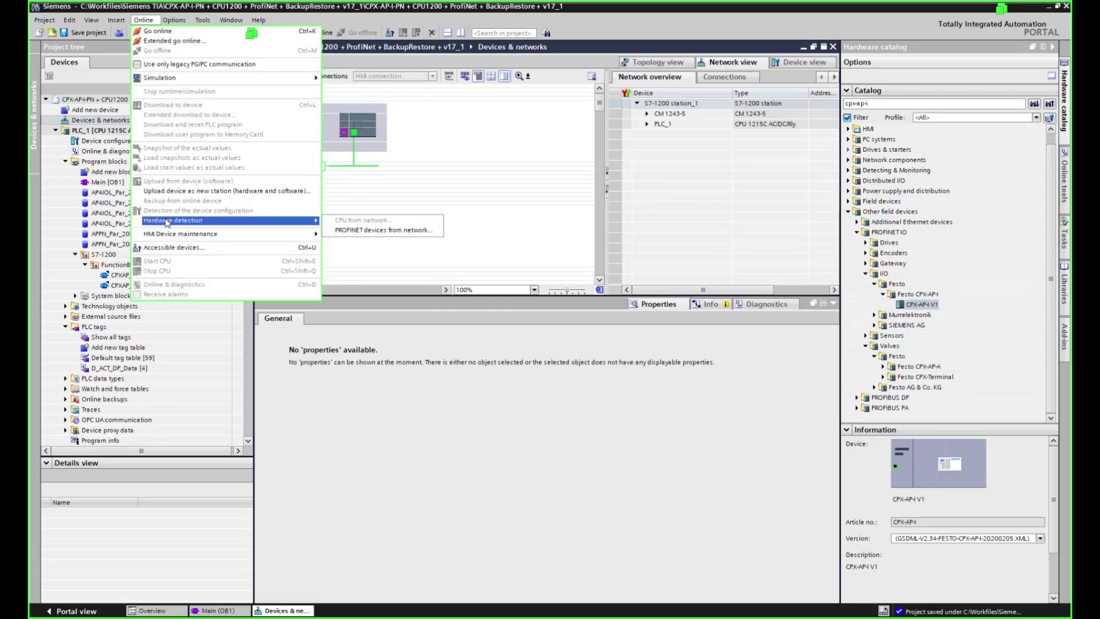
left_click(370, 230)
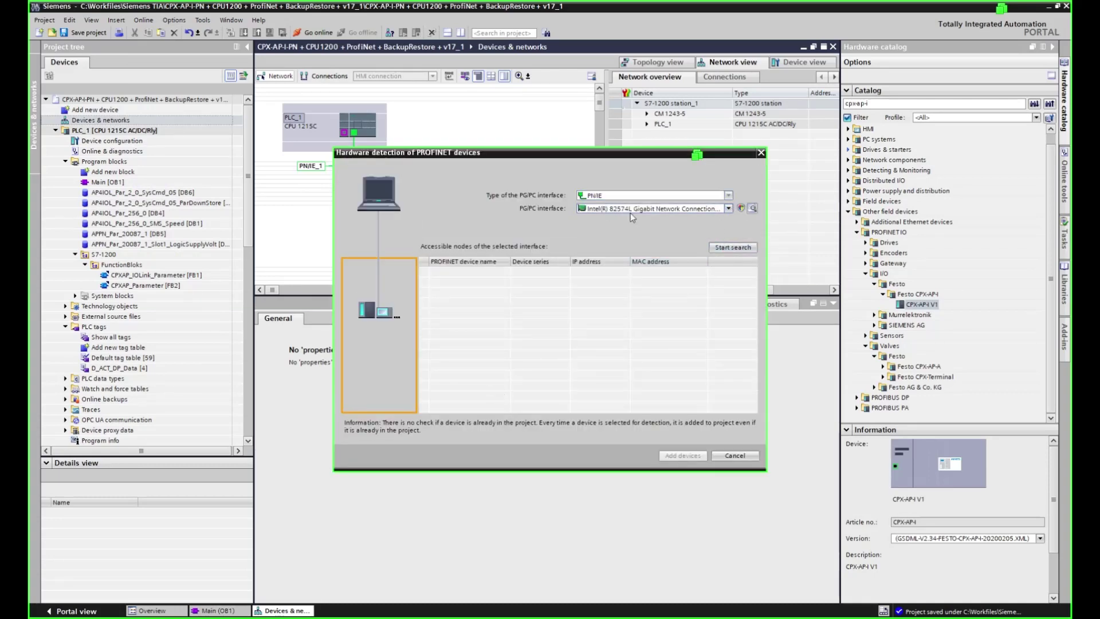
left_click(737, 249)
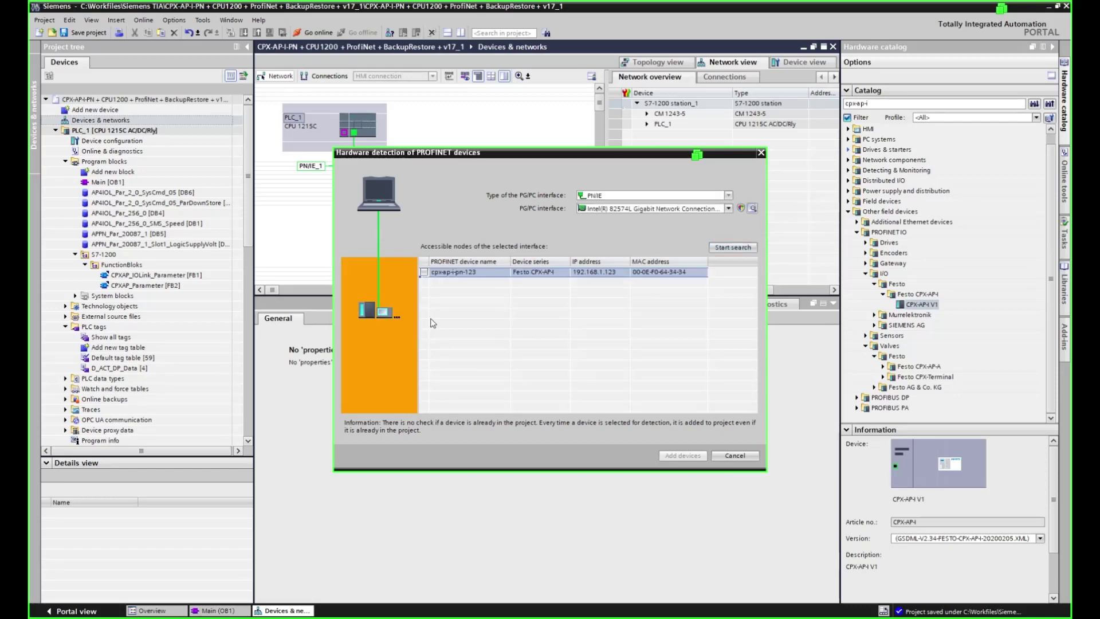
left_click(424, 273)
left_click(682, 455)
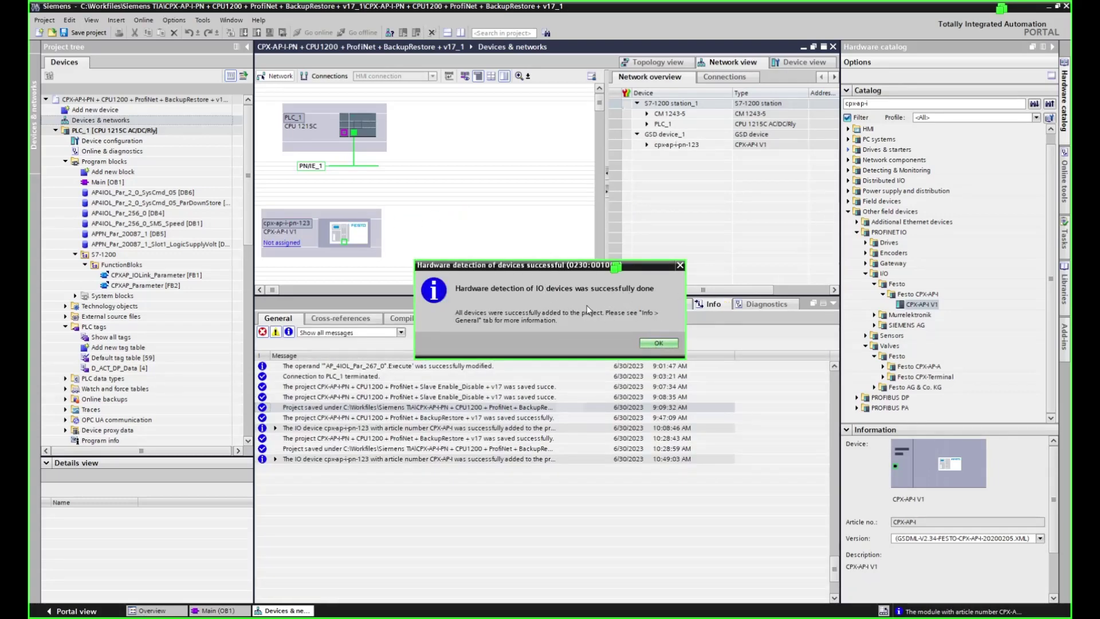
left_click(659, 344)
- Place the cpx-ap-i-pn-123 device beside PLC_1 and open it in the device view with a wider graphic area
left_click_drag(341, 220, 506, 115)
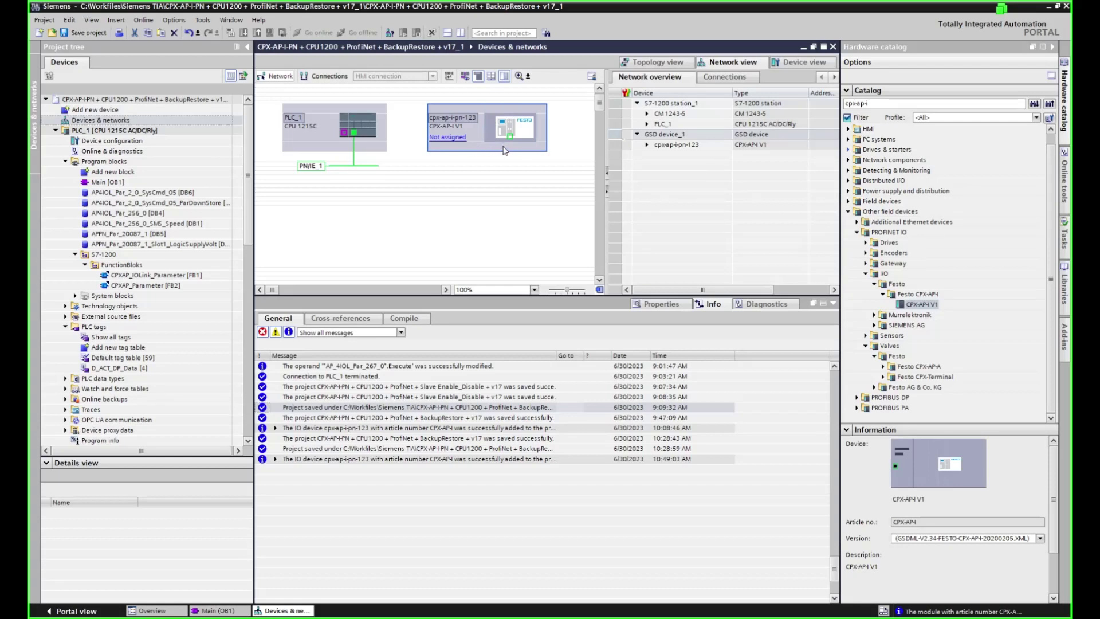
double_click(504, 150)
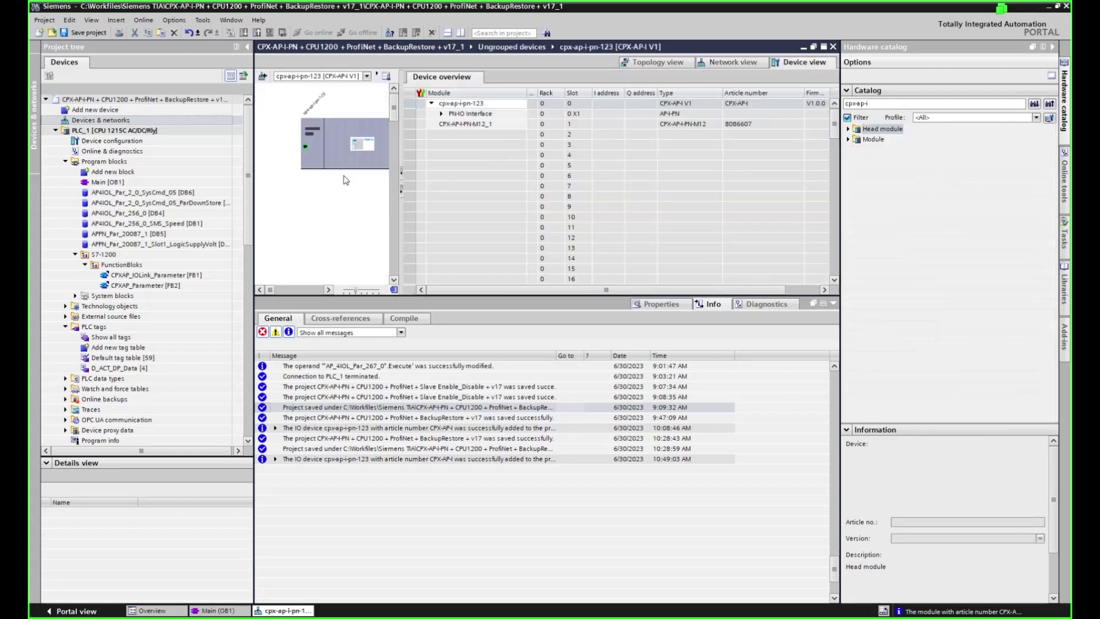
left_click_drag(403, 134, 473, 134)
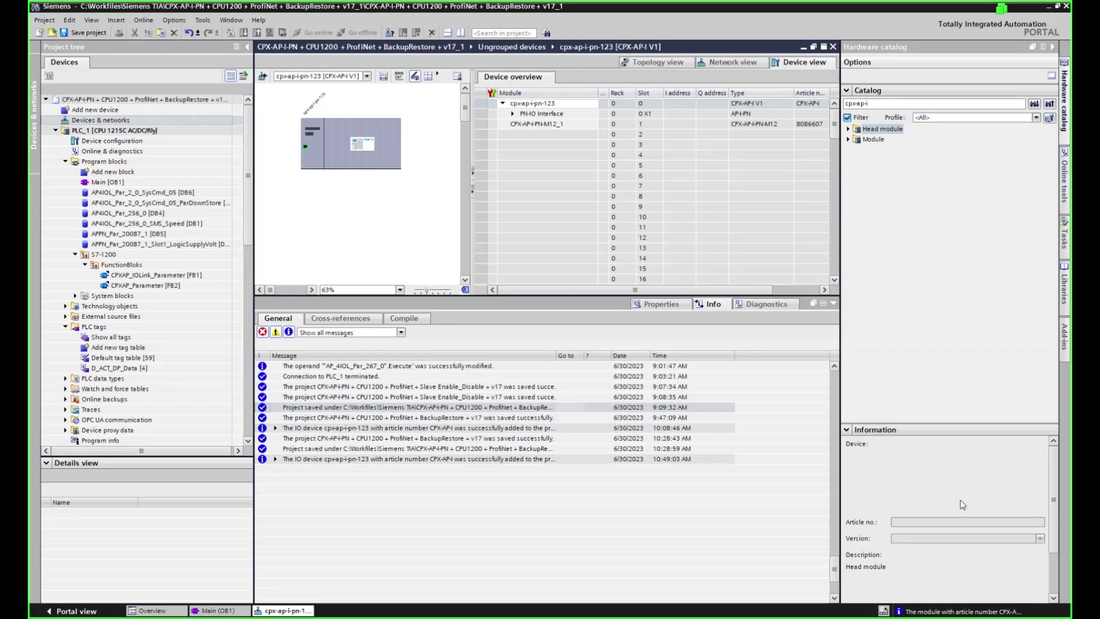
- Check the head module's catalog information and GSD file, and view the properties of the CPX-AP-I-PN-M12 module in slot 1
left_click(367, 168)
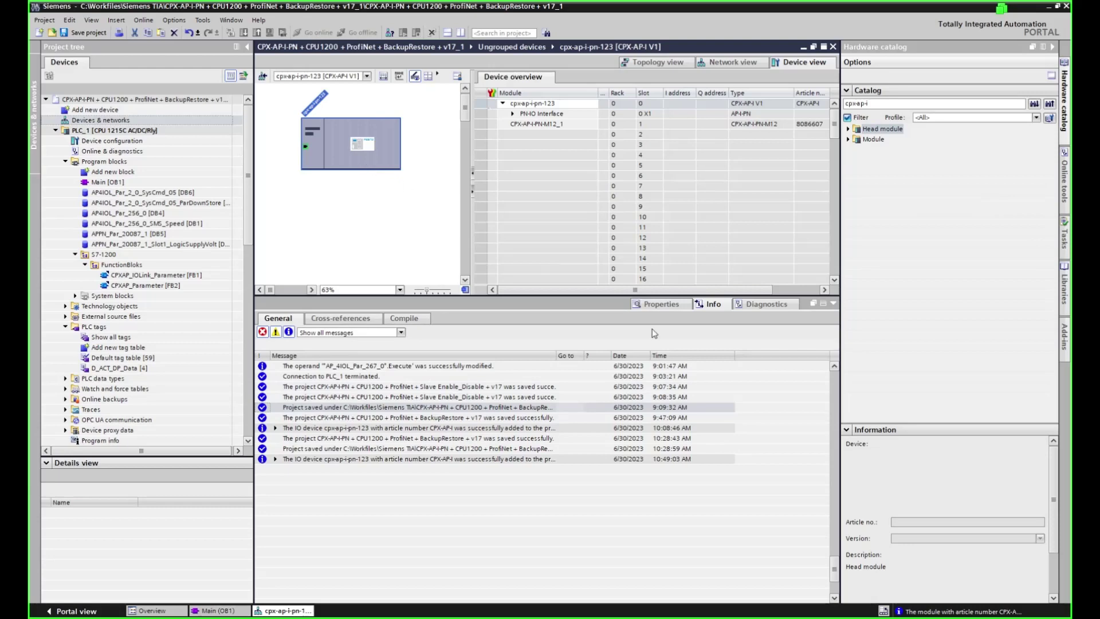
left_click(673, 305)
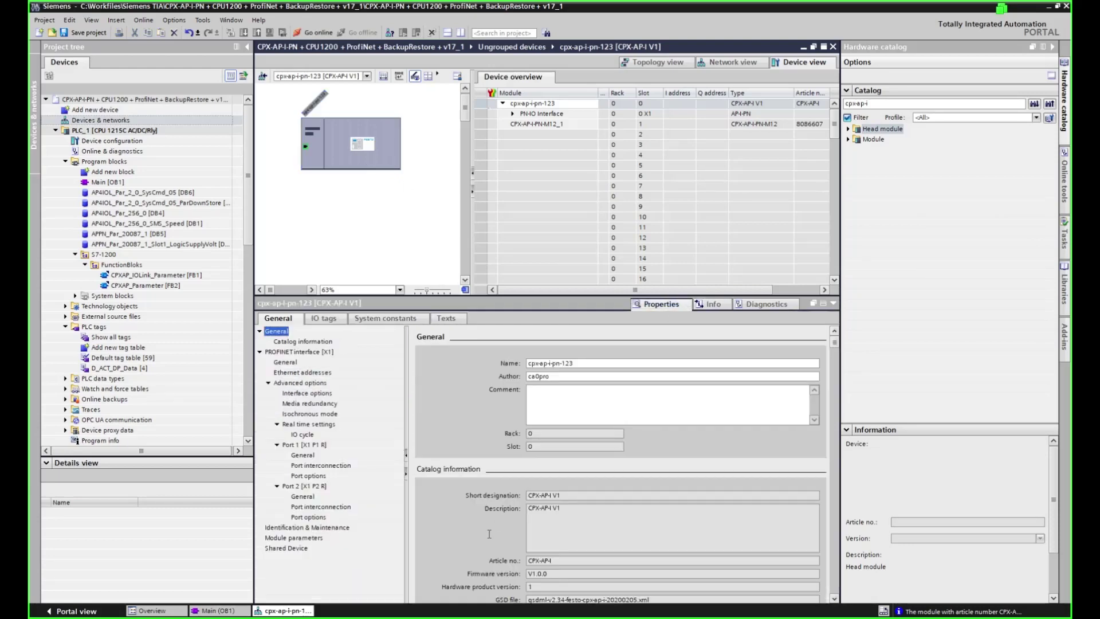
scroll(489, 533, "down", 1)
left_click(573, 554)
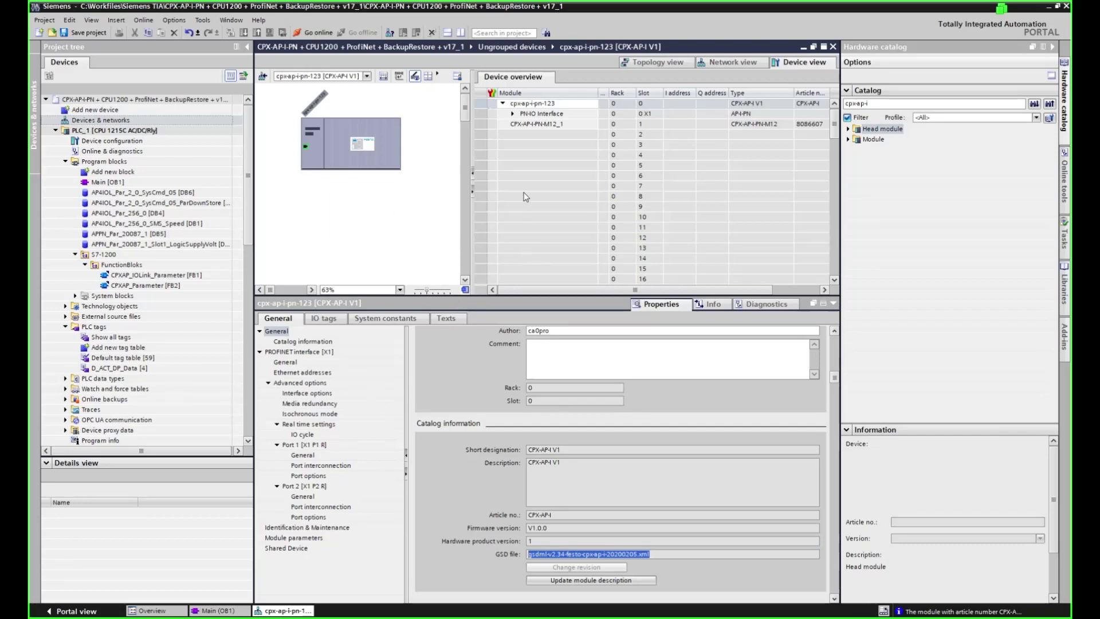
left_click(478, 124)
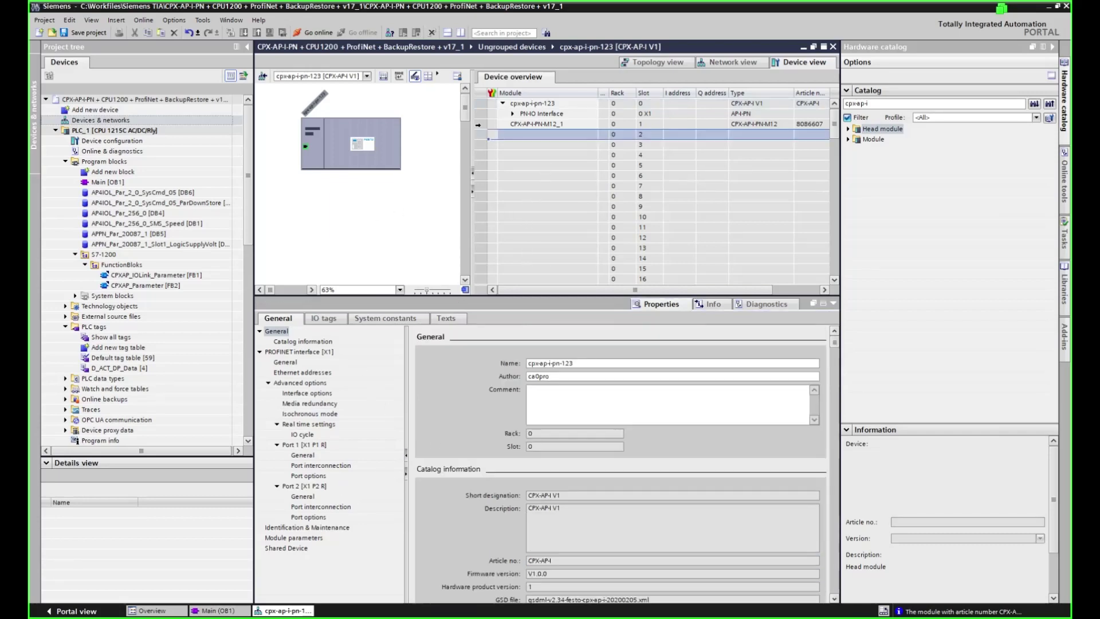
- Add the CPX-AP-I-4IOL-M12 module from the AP-I technology modules to slot 2
left_click(848, 140)
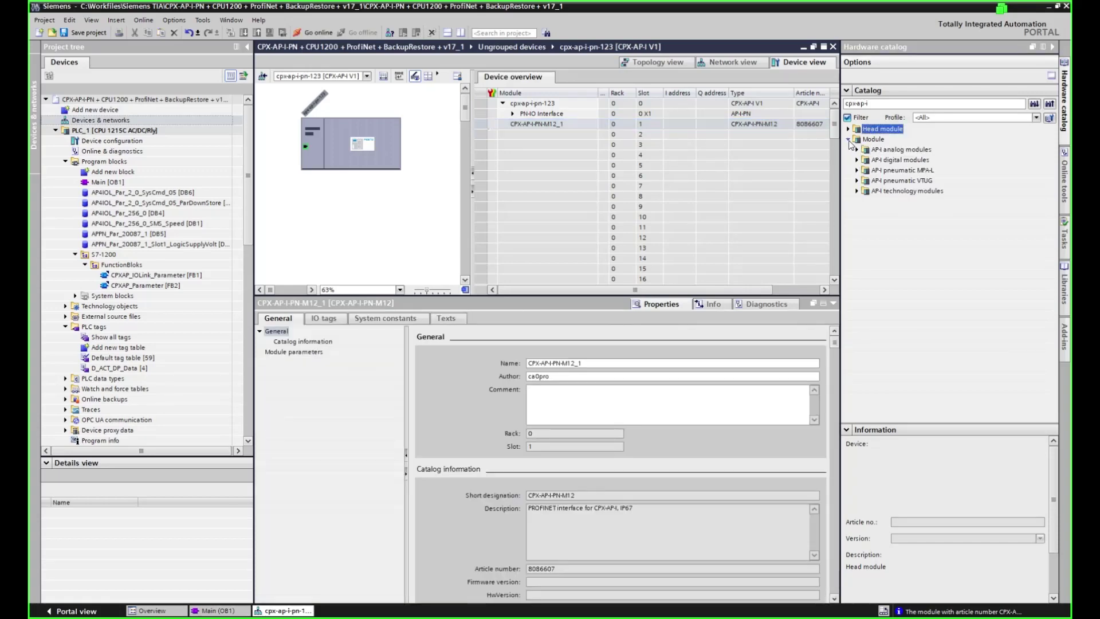
left_click(857, 191)
left_click(907, 202)
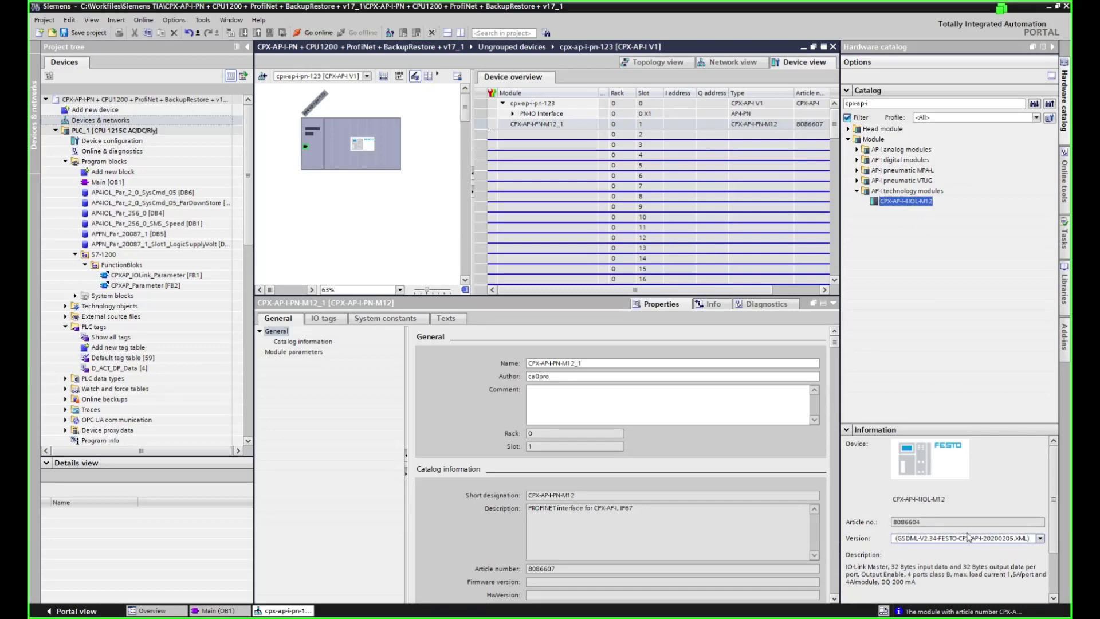
left_click_drag(904, 201, 566, 139)
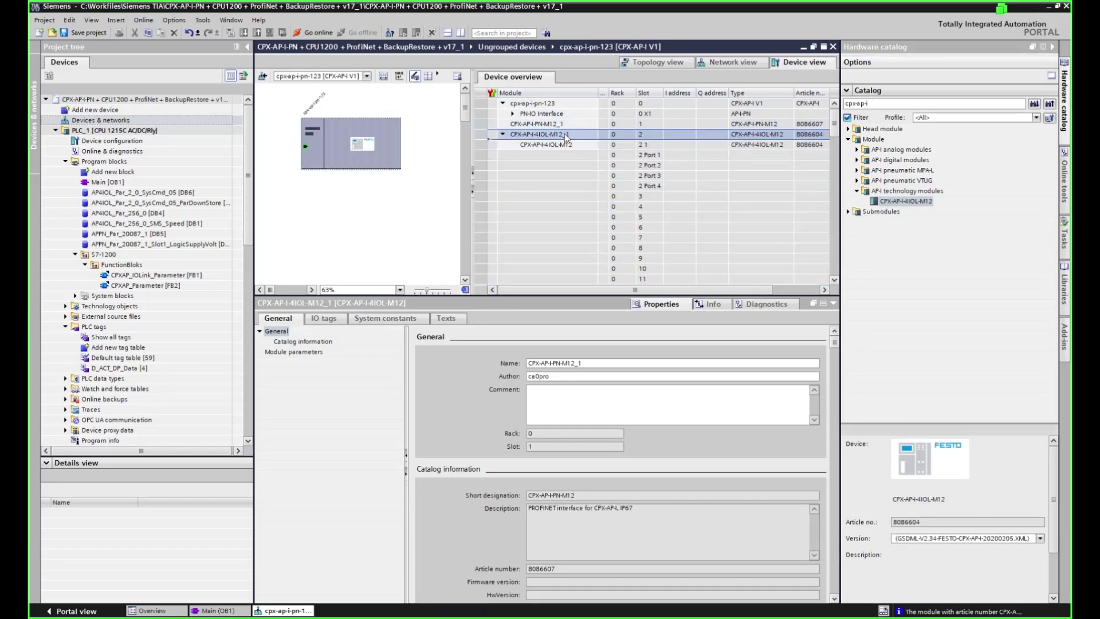
- Look through ports 1 to 4 of the CPX-AP-I-4IOL-M12 module in slot 2
left_click(572, 156)
left_click(567, 167)
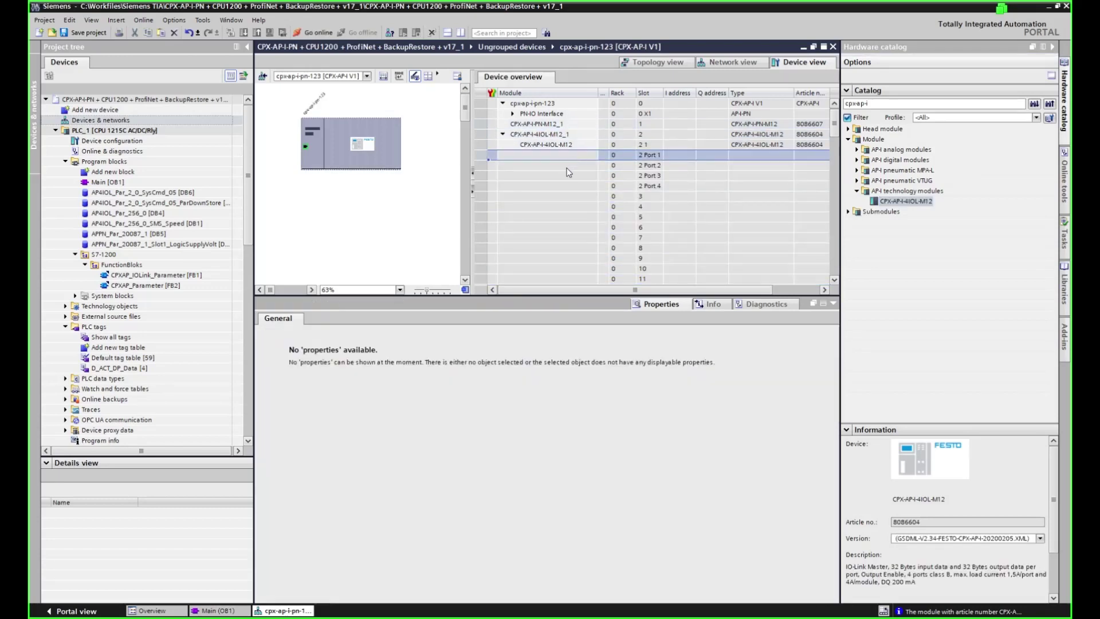
left_click(562, 178)
left_click(562, 185)
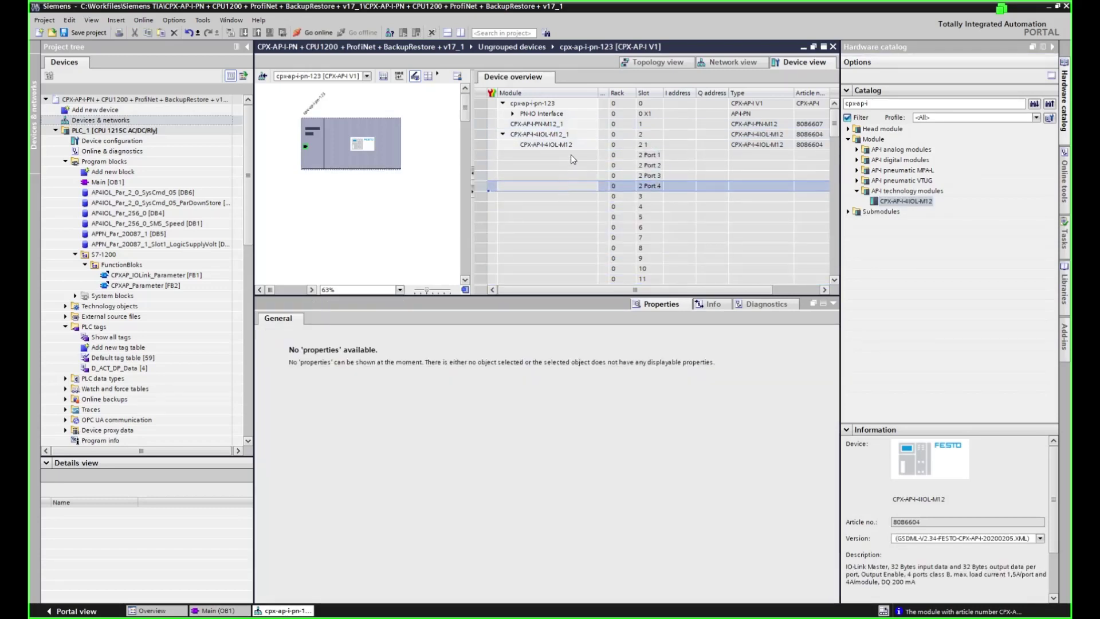
- Check the system layout image and assign the generic submodule IO-Link In/Out 2/2 Byte + PQI to port 1
left_click(571, 154)
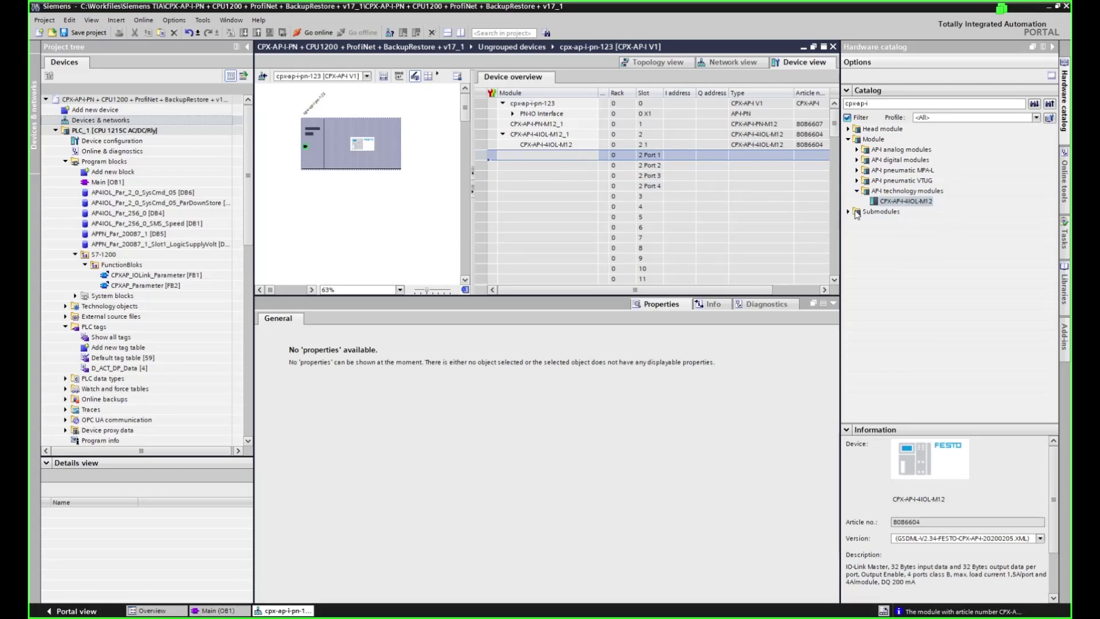
left_click(849, 212)
left_click(858, 232)
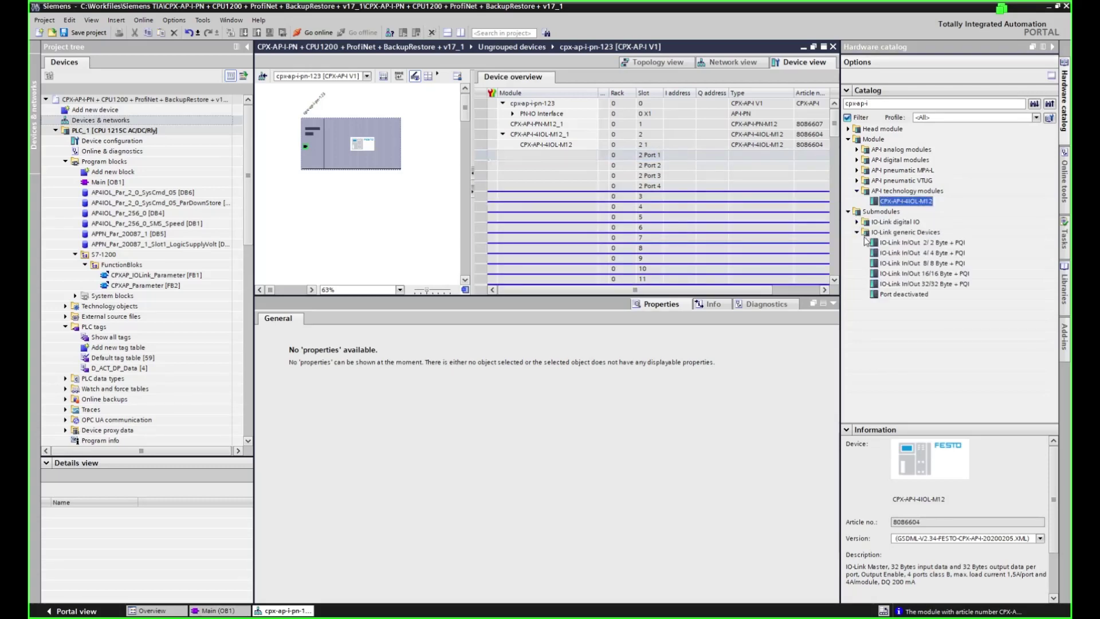
left_click(939, 244)
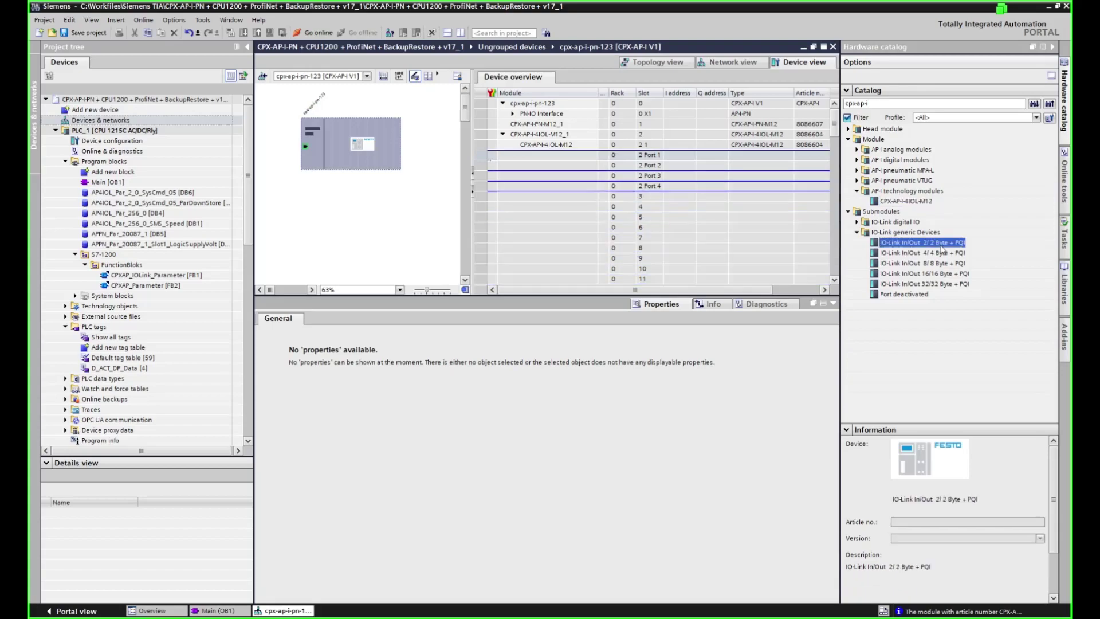
key("alt+Tab")
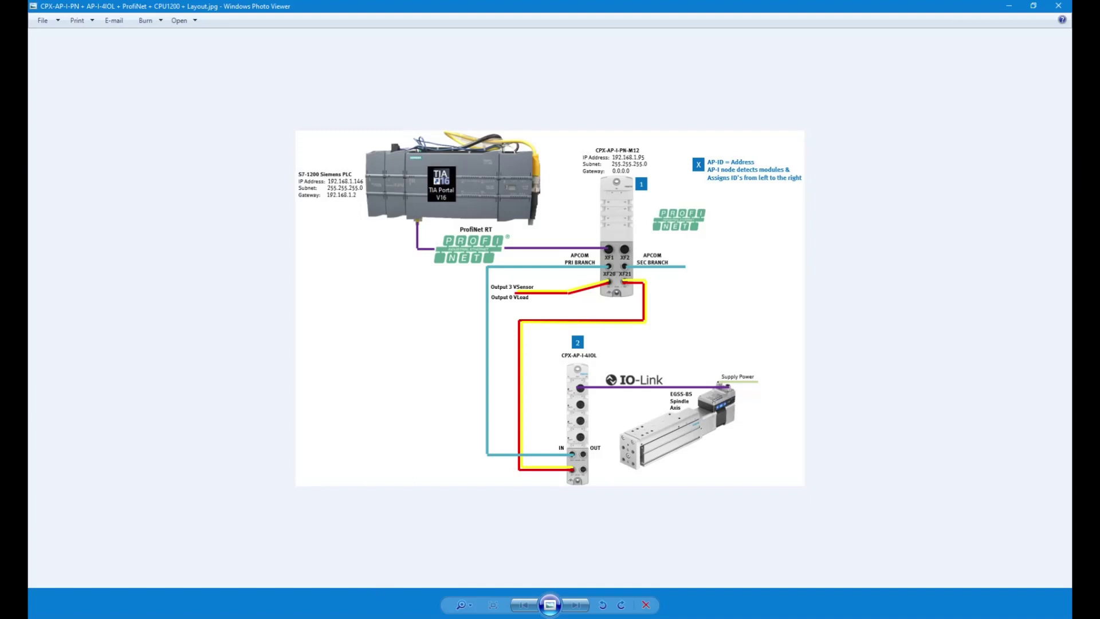
key("alt+Tab")
left_click_drag(931, 248, 553, 156)
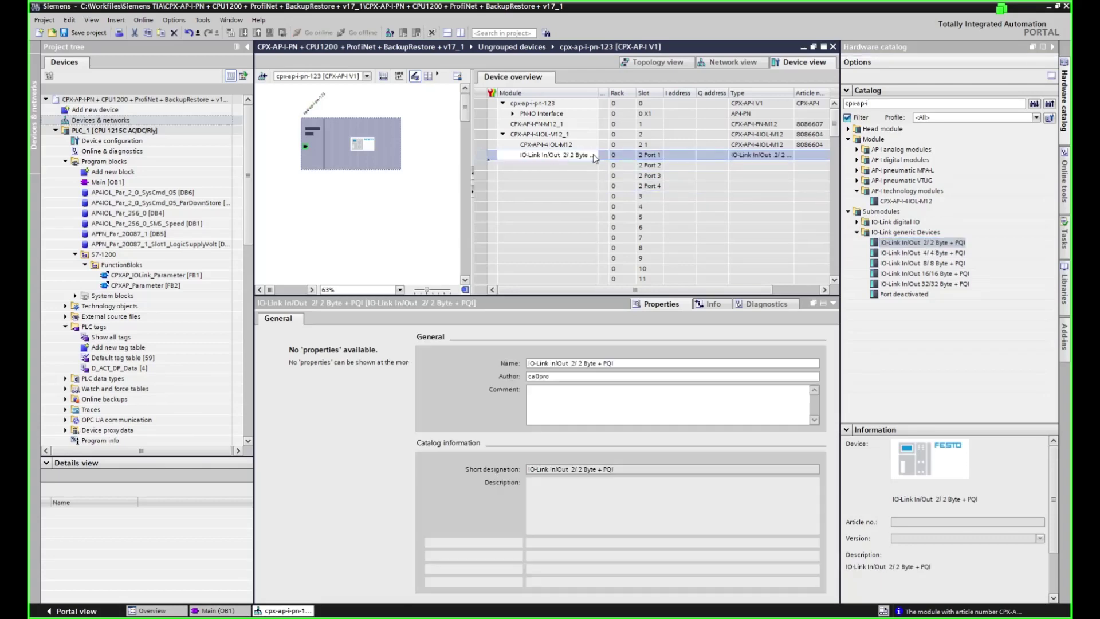
- Widen the Module column and assign the Port deactivated submodule to ports 2, 3 and 4
left_click_drag(599, 94, 613, 95)
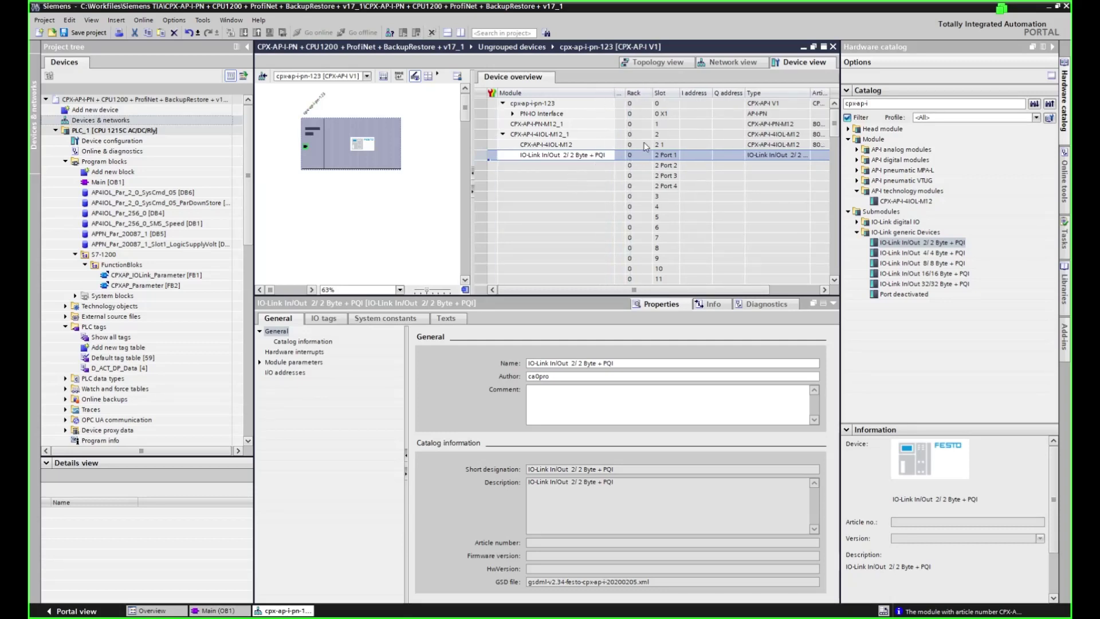
left_click_drag(903, 294, 551, 177)
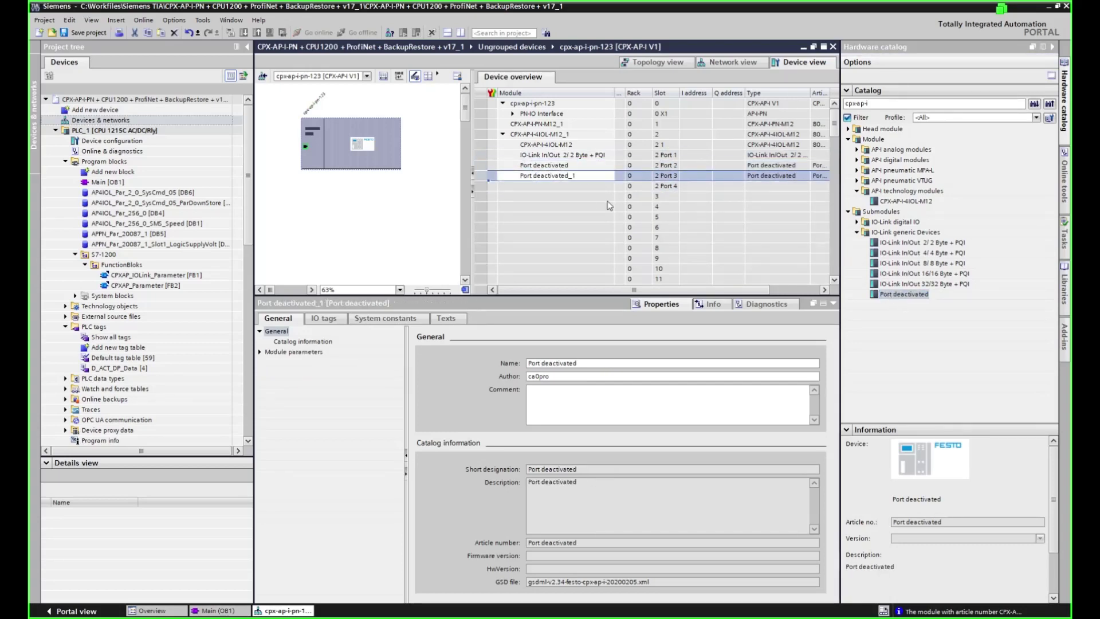
left_click_drag(562, 188, 586, 188)
- Examine the port 1 submodule's port configuration, including the port mode options and Vendor ID field, and select the port 2 submodule
left_click(575, 157)
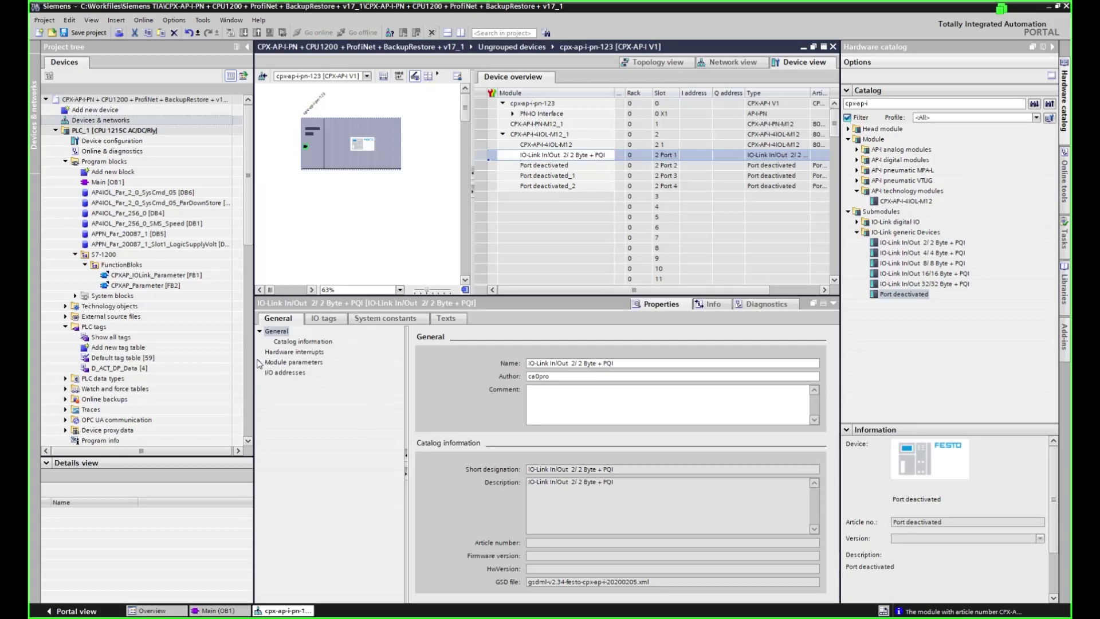
left_click(259, 362)
left_click(298, 373)
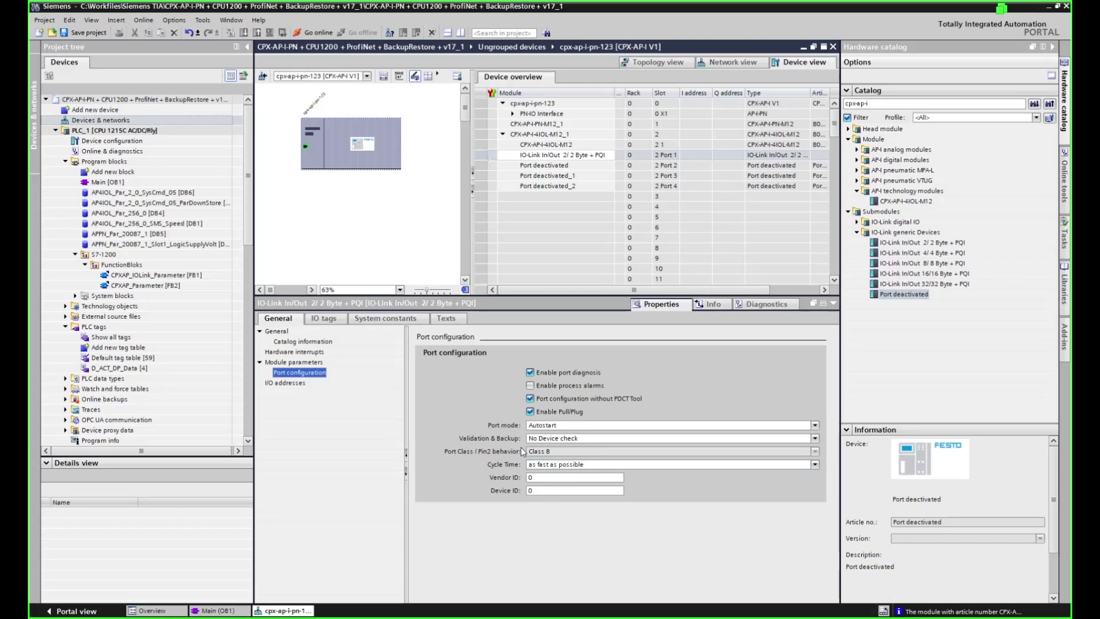
left_click(604, 427)
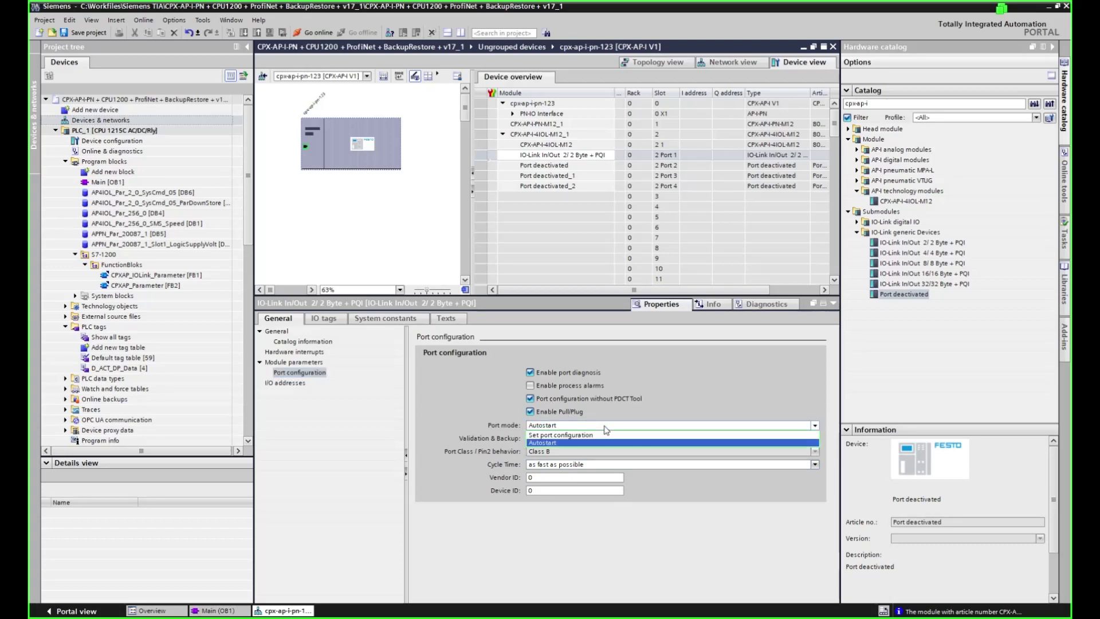
left_click(605, 431)
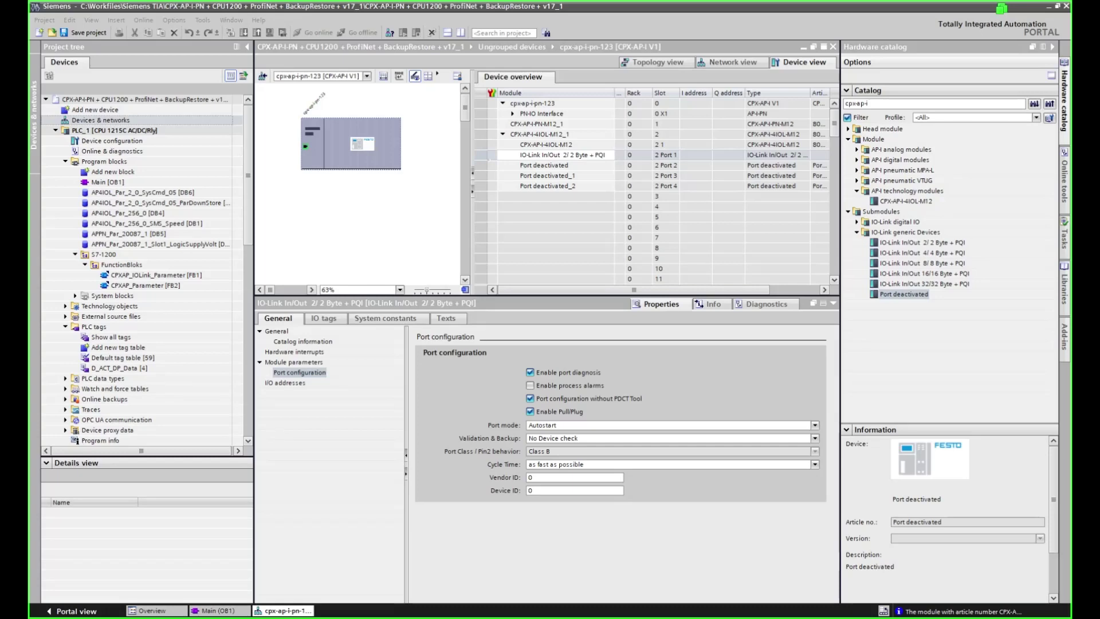
left_click(584, 429)
left_click(584, 425)
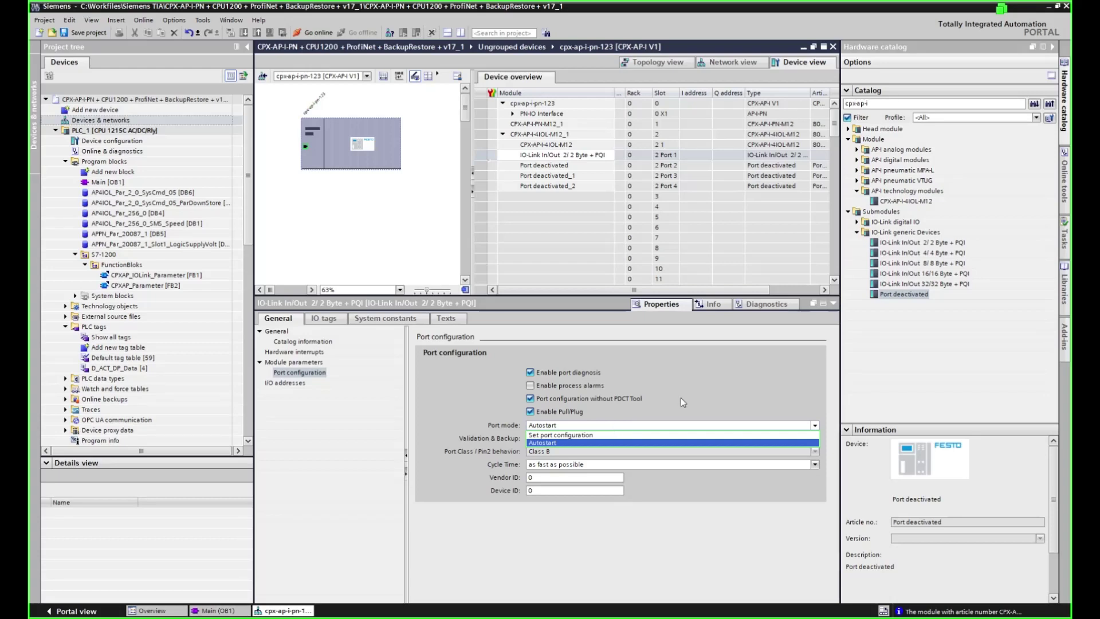
left_click(631, 442)
left_click(537, 477)
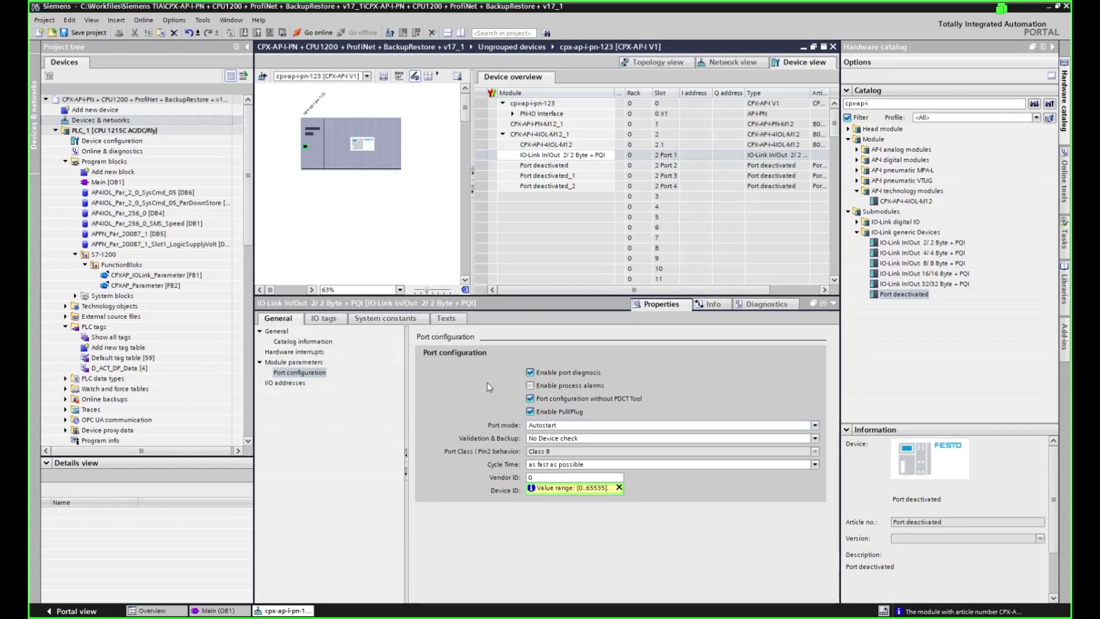
left_click(726, 376)
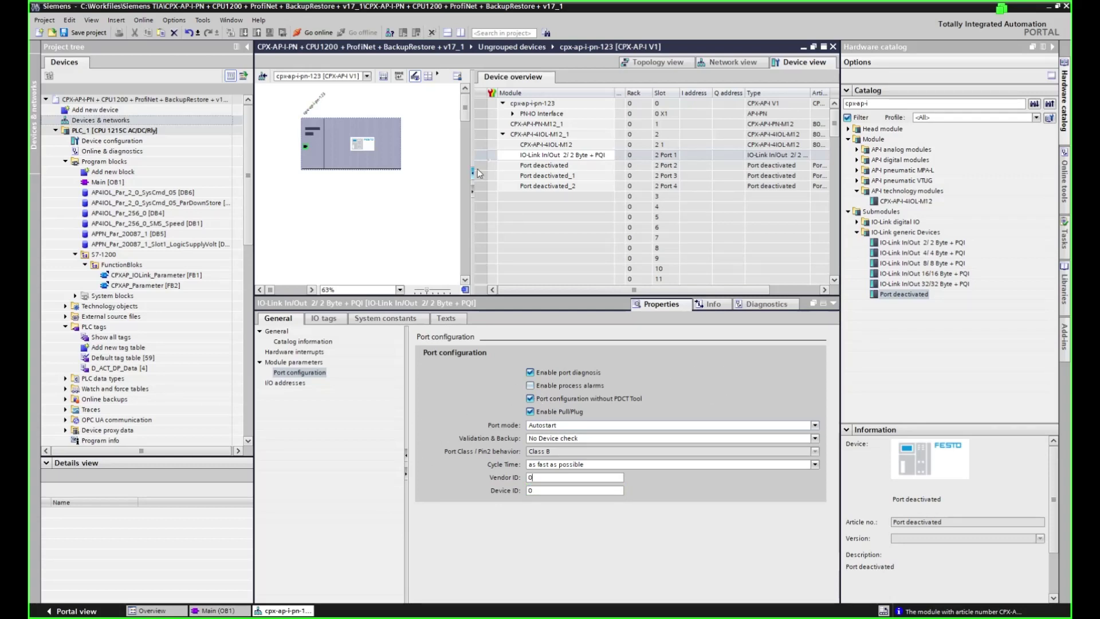
left_click(551, 165)
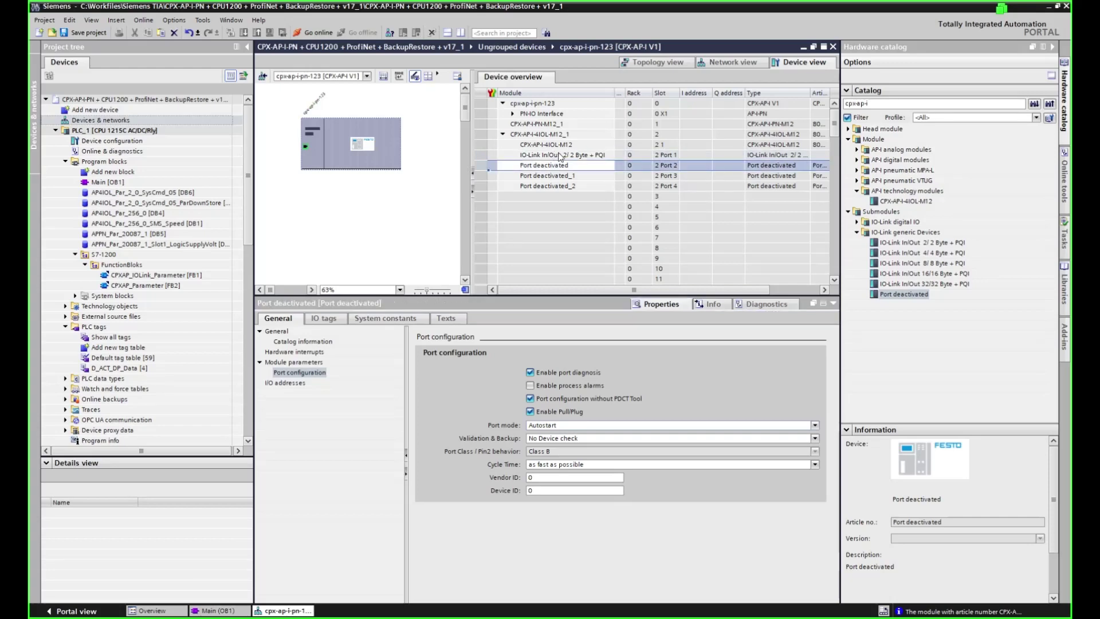
- Assign the cpx-ap-i-pn-123 device to the IO controller PLC_1.PROFINET interface_1 and save the project
double_click(559, 154)
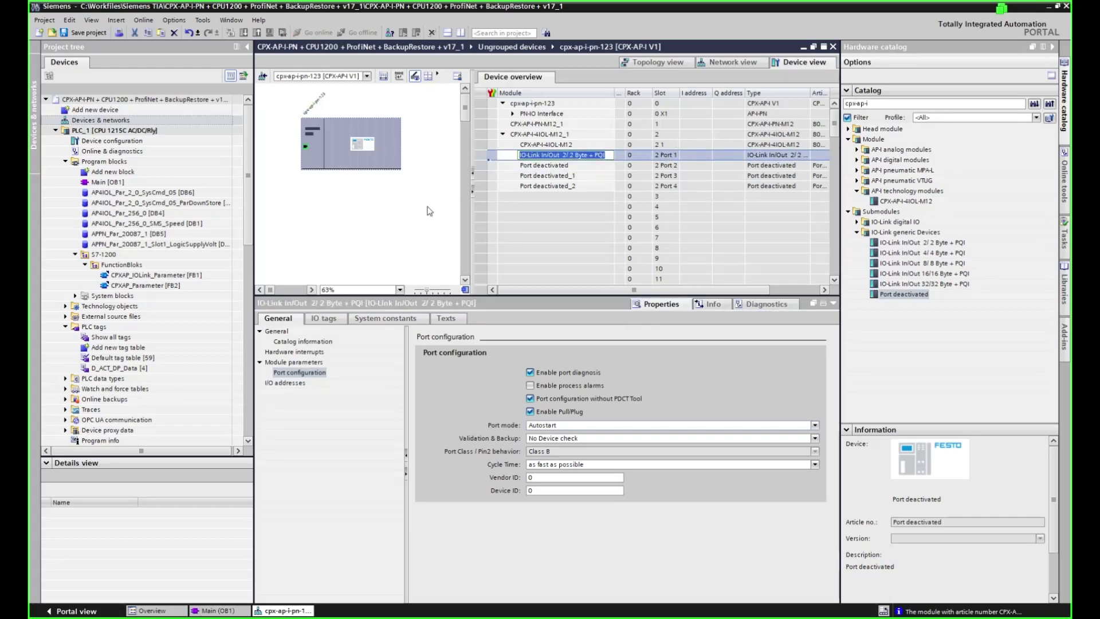
left_click(728, 61)
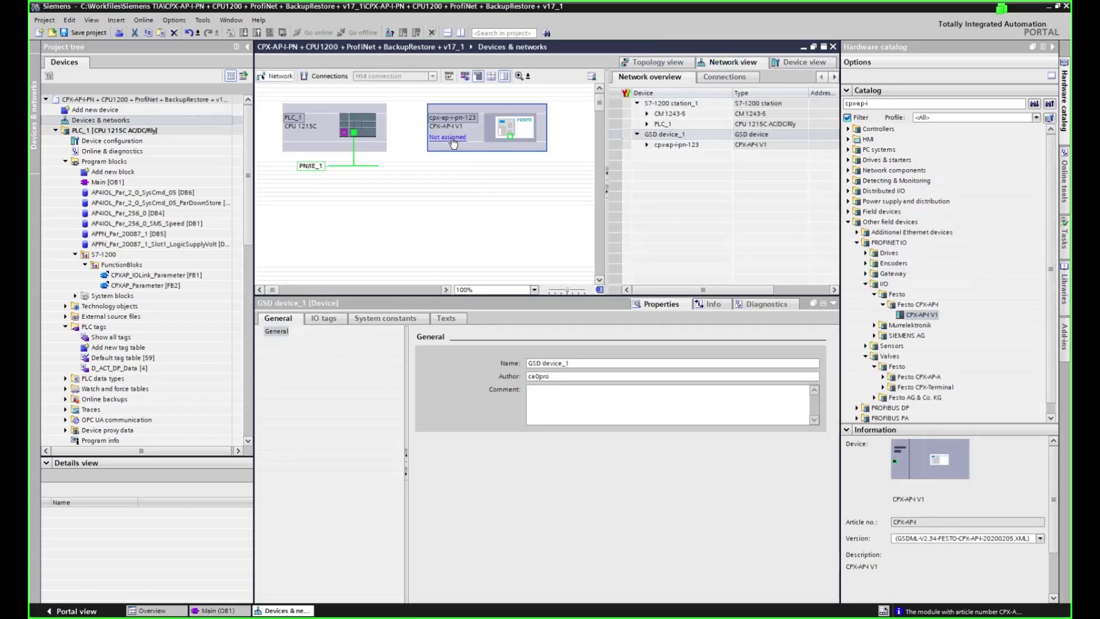
left_click(449, 138)
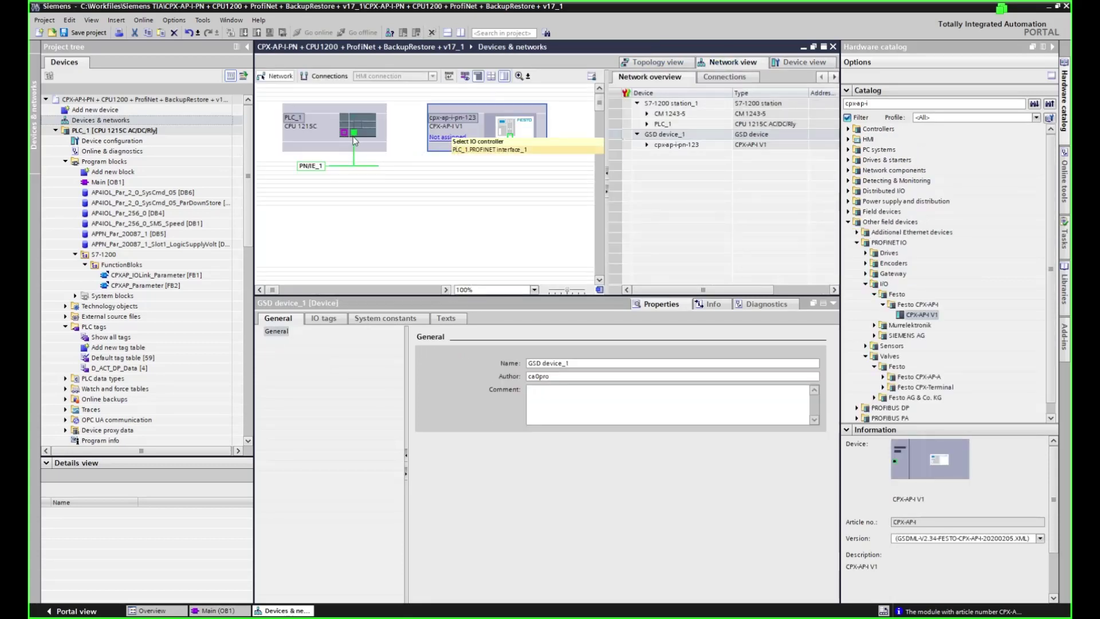
key("Return")
left_click(498, 263)
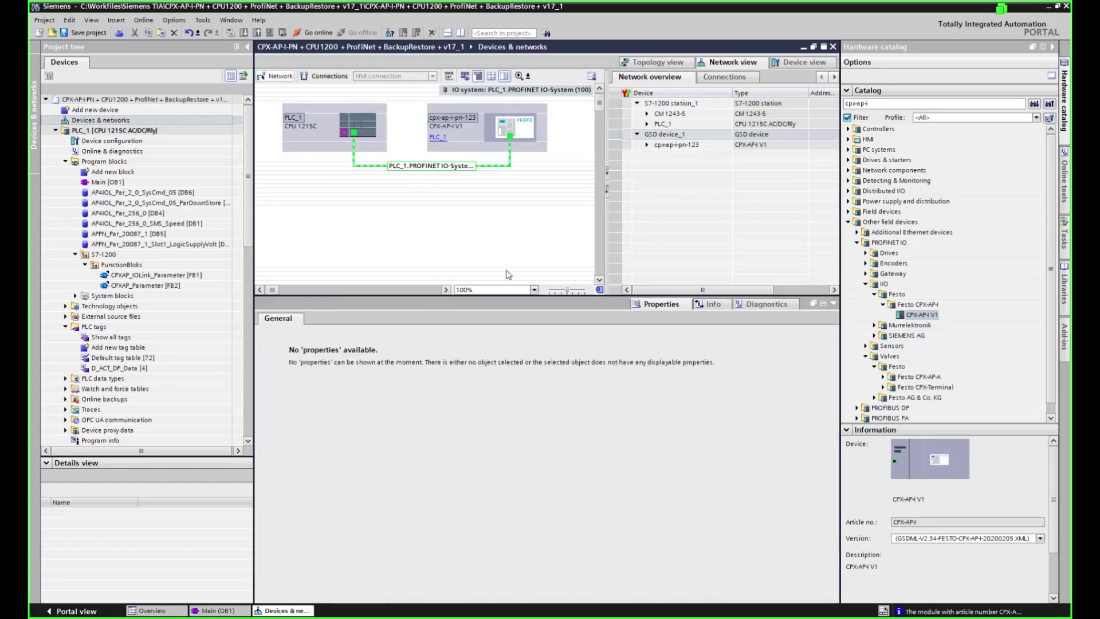
left_click(81, 32)
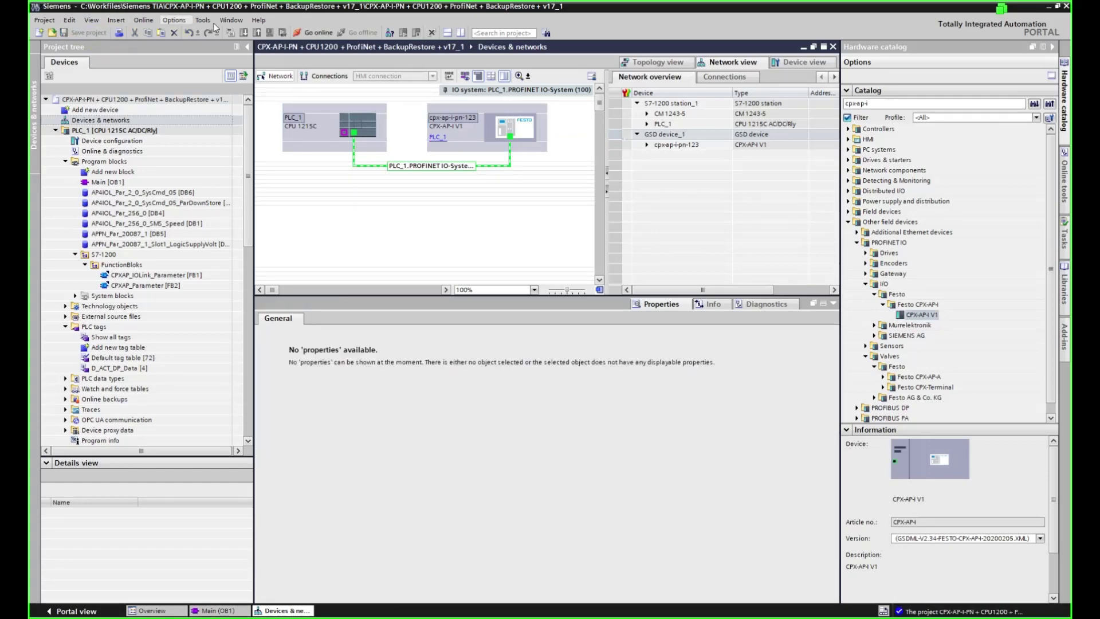
- Compile the PLC_1 hardware configuration and program blocks
left_click(86, 131)
key("F2")
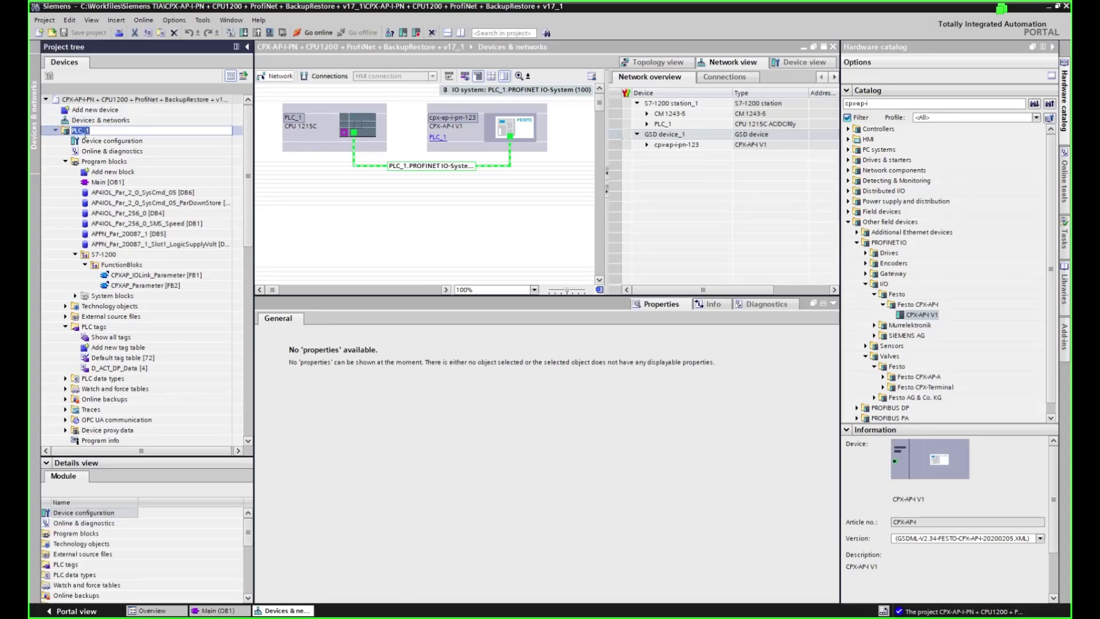
key("Escape")
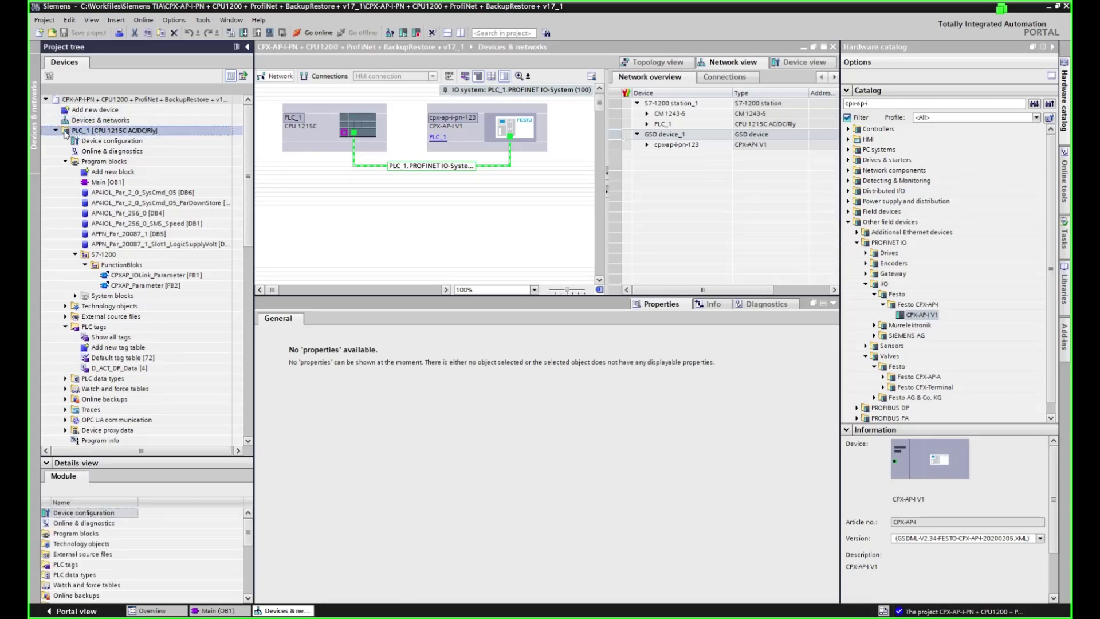
left_click(229, 34)
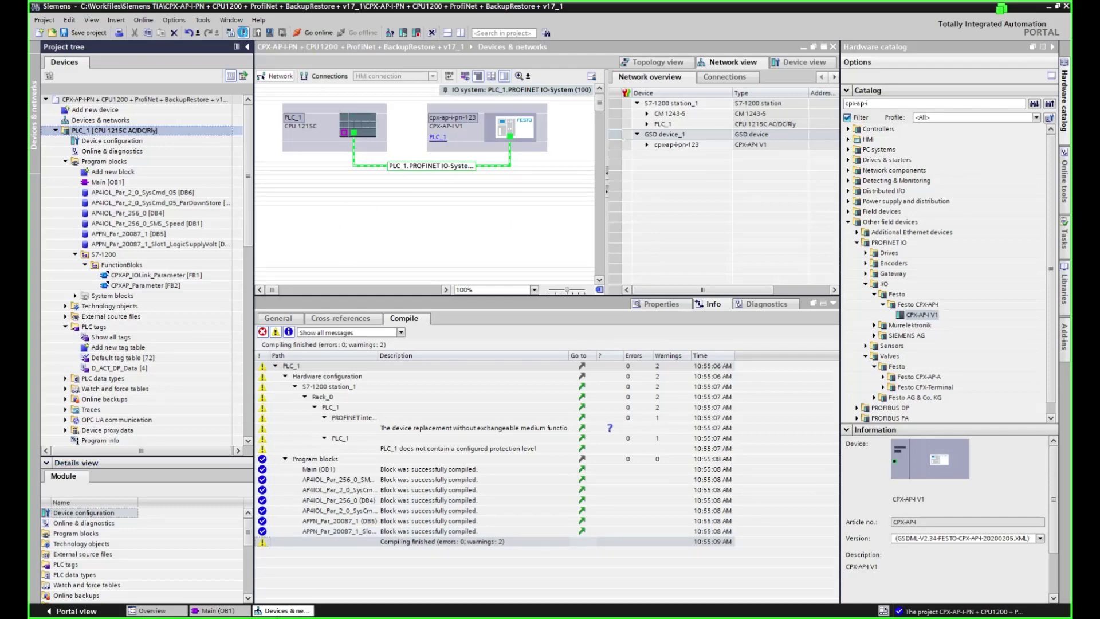
- Download the configuration to PLC_1 with its modules stopped and restarted, and go online
left_click(243, 32)
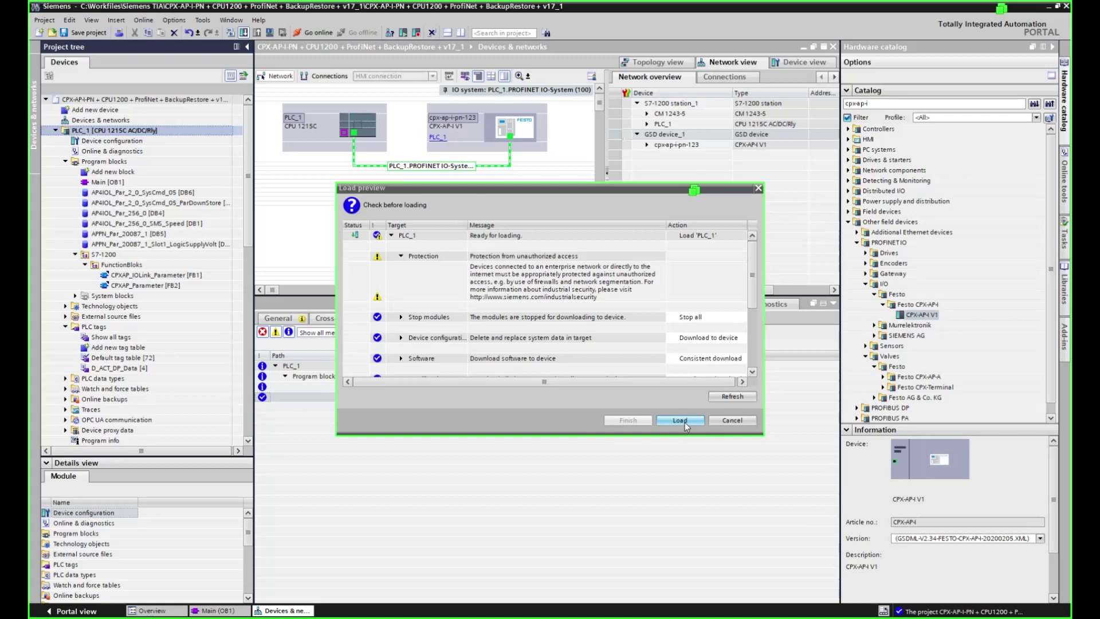
left_click(682, 421)
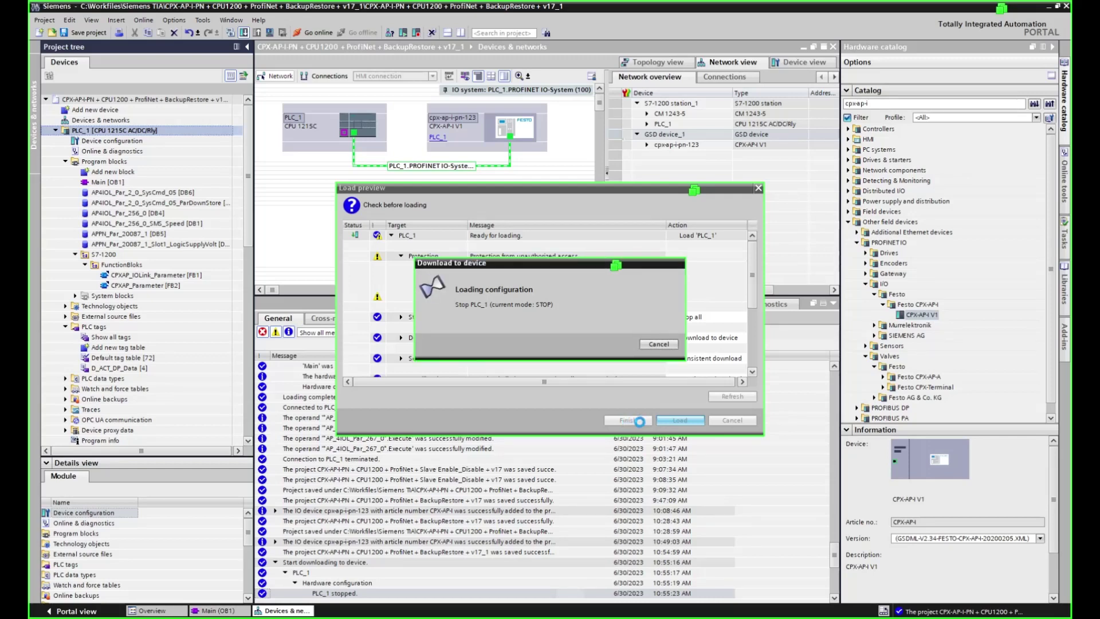
left_click(628, 421)
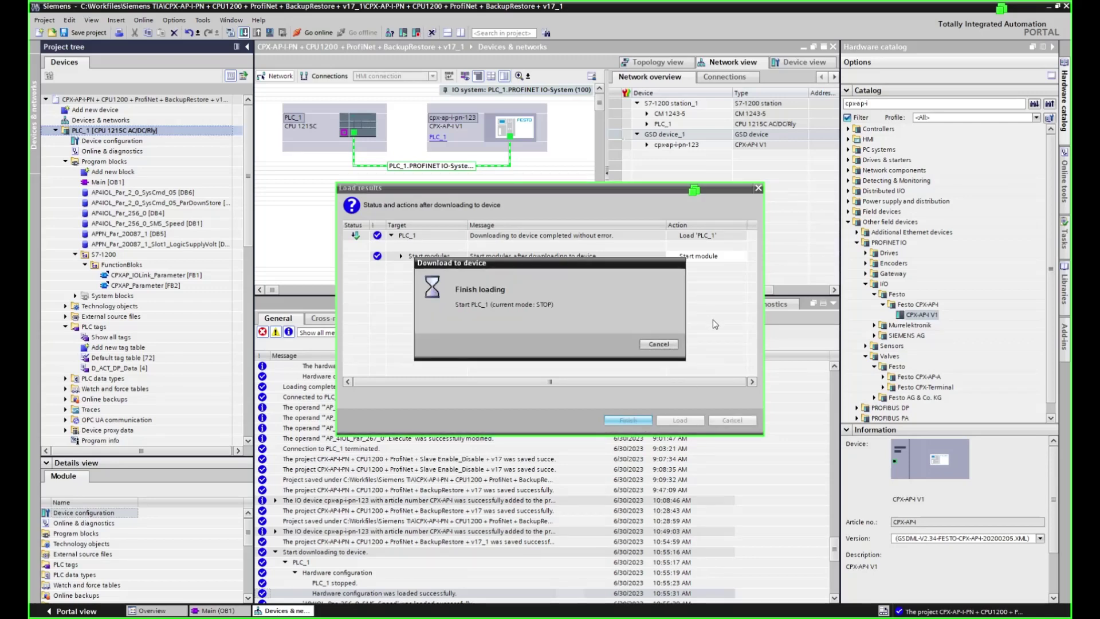
left_click(318, 33)
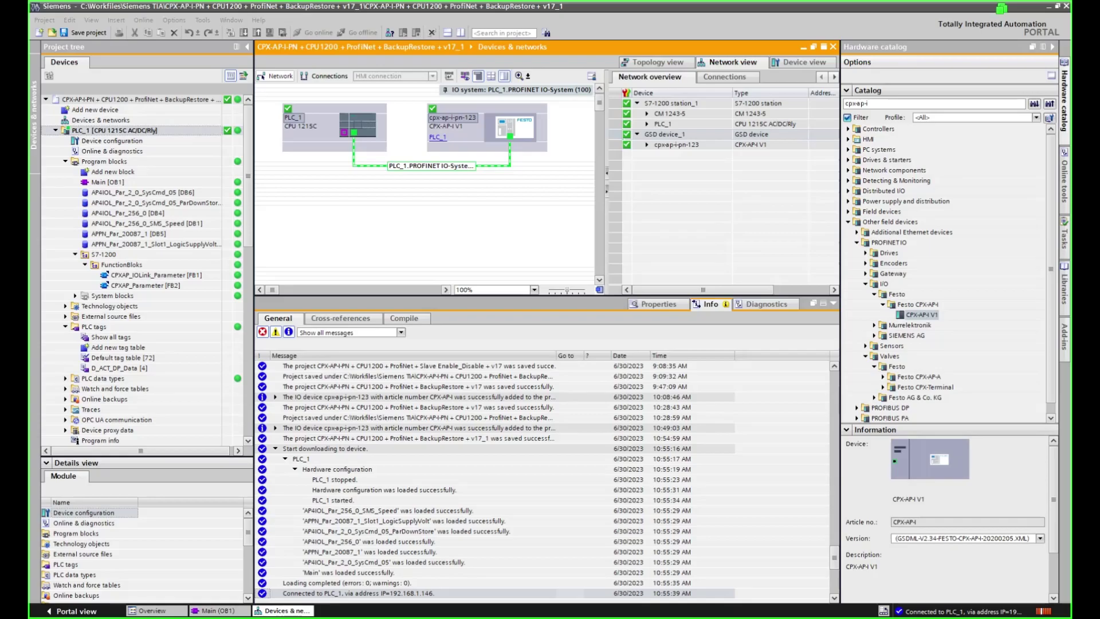
- Switch to the browser and look through the Festo product pages for CPX-AP-I-PN-M12, CPX-AP-I-4IOL-M12 and the EGSS-BS-KF-45 mini slide unit
key("alt+Tab")
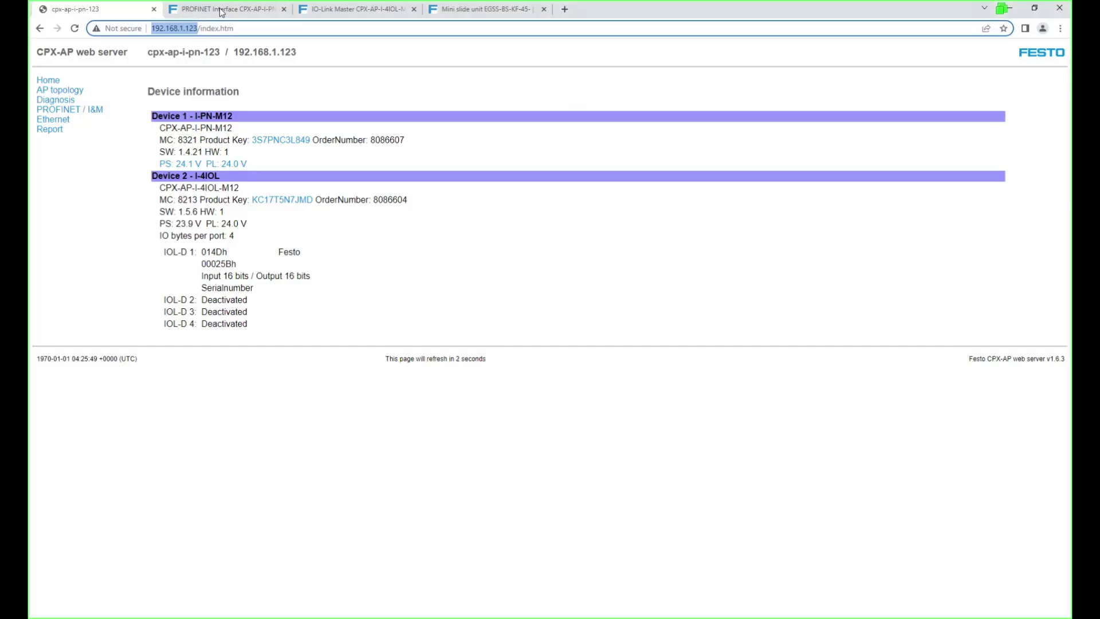
left_click(260, 13)
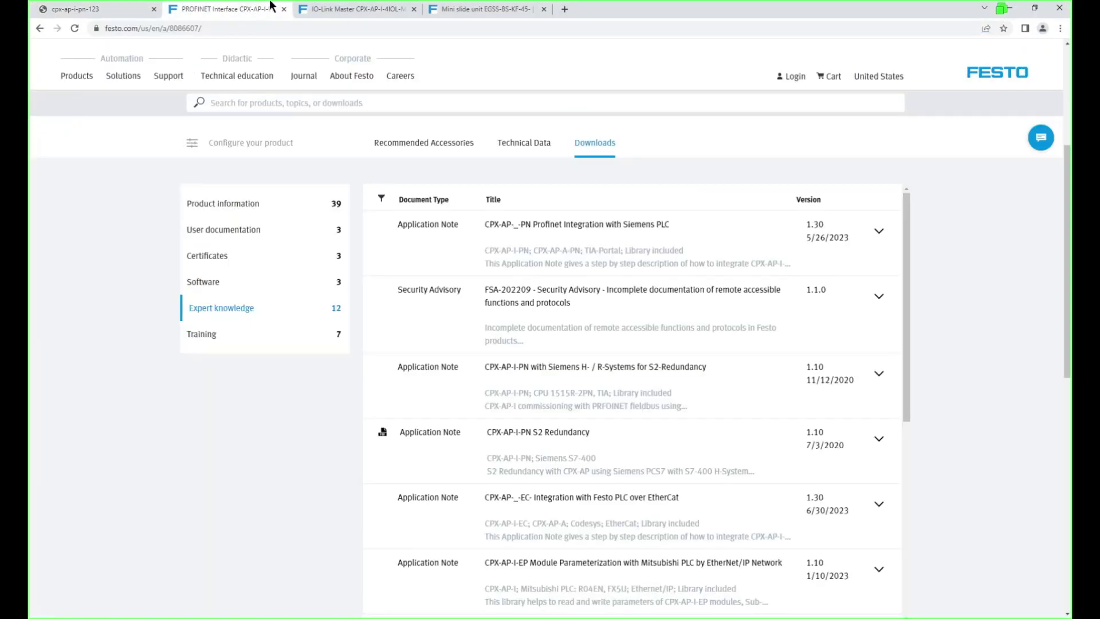
scroll(283, 238, "up", 4)
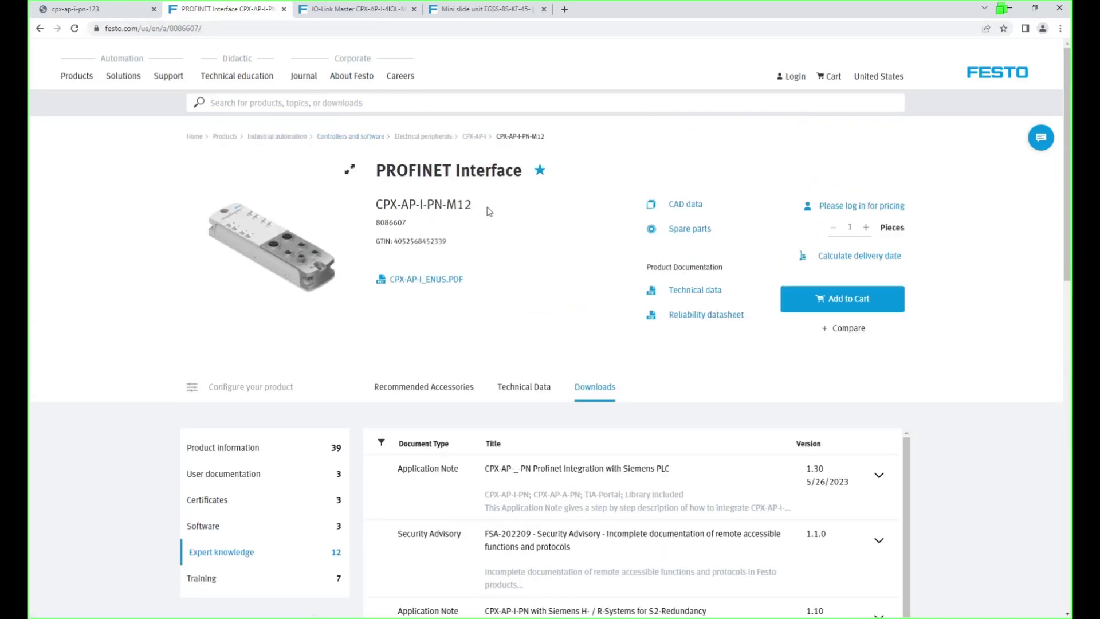
left_click(367, 10)
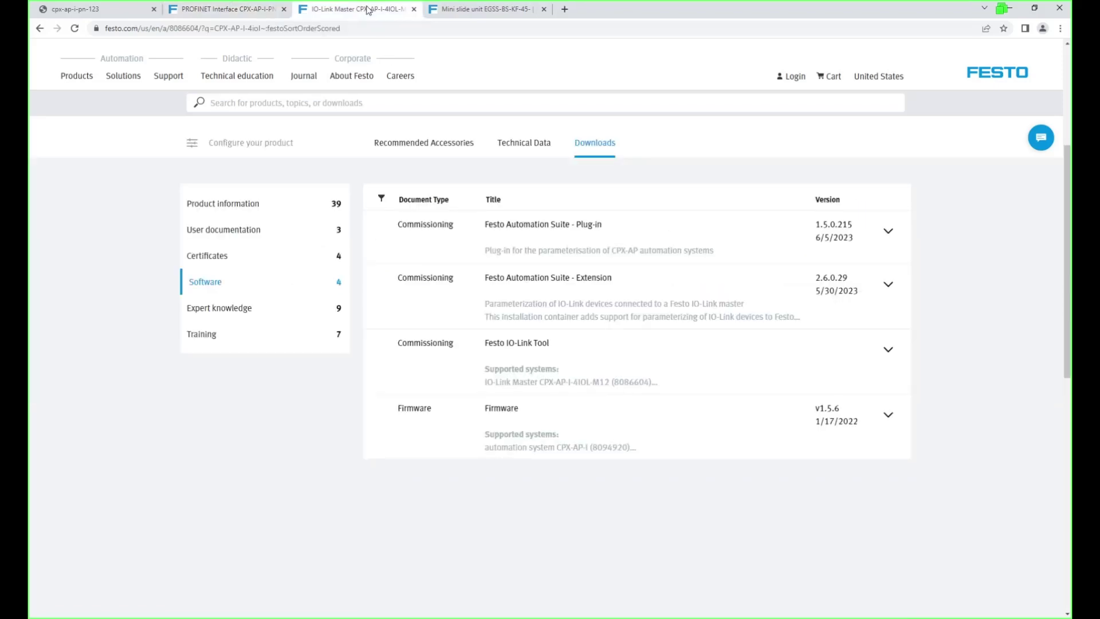
scroll(379, 177, "up", 4)
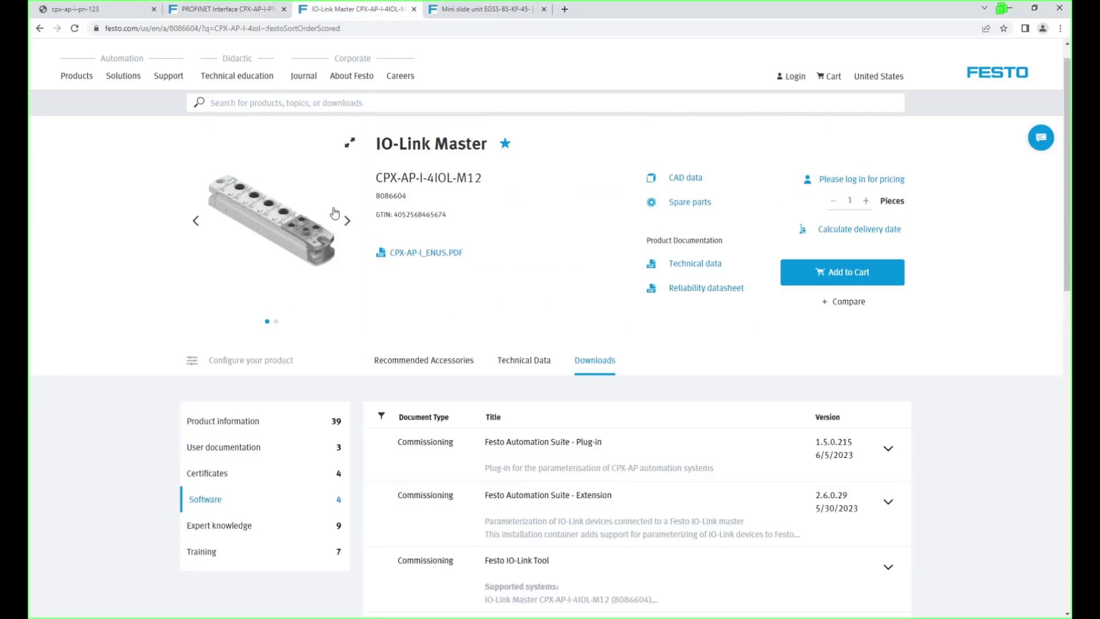
left_click(488, 10)
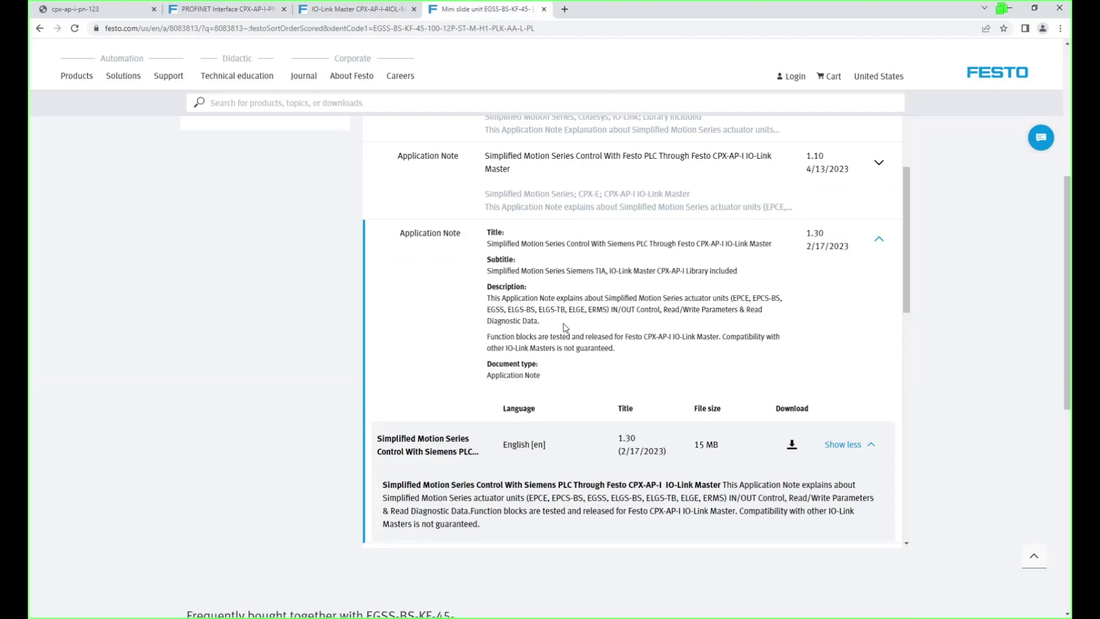
scroll(563, 323, "up", 8)
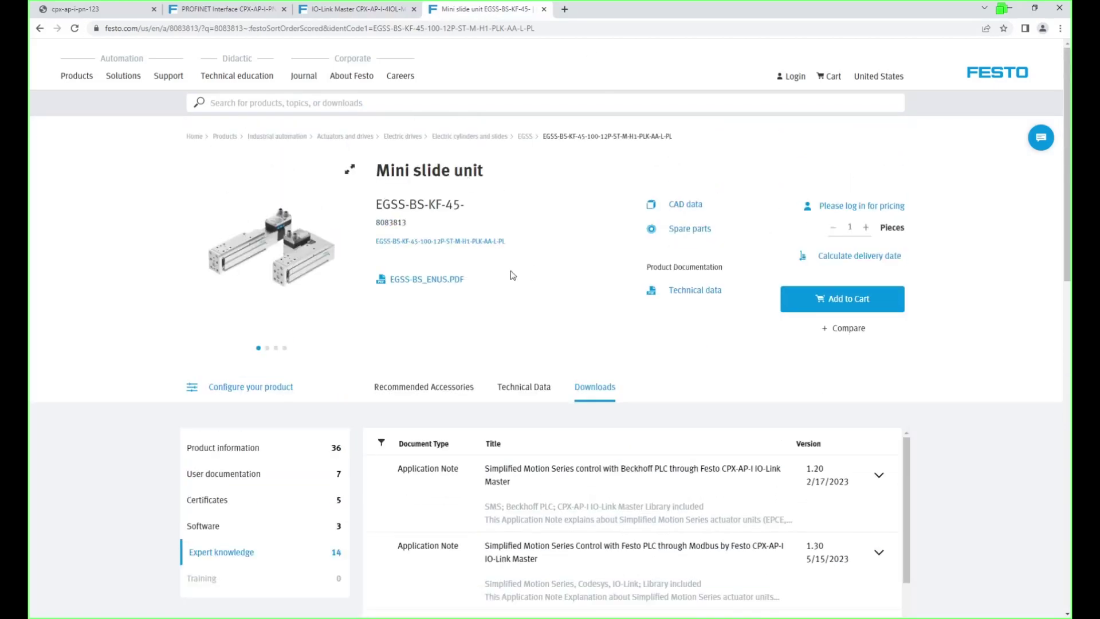
- Examine the Festo IO-Link Tool versions offered among the CPX-AP-I-4IOL-M12 software downloads
left_click(343, 10)
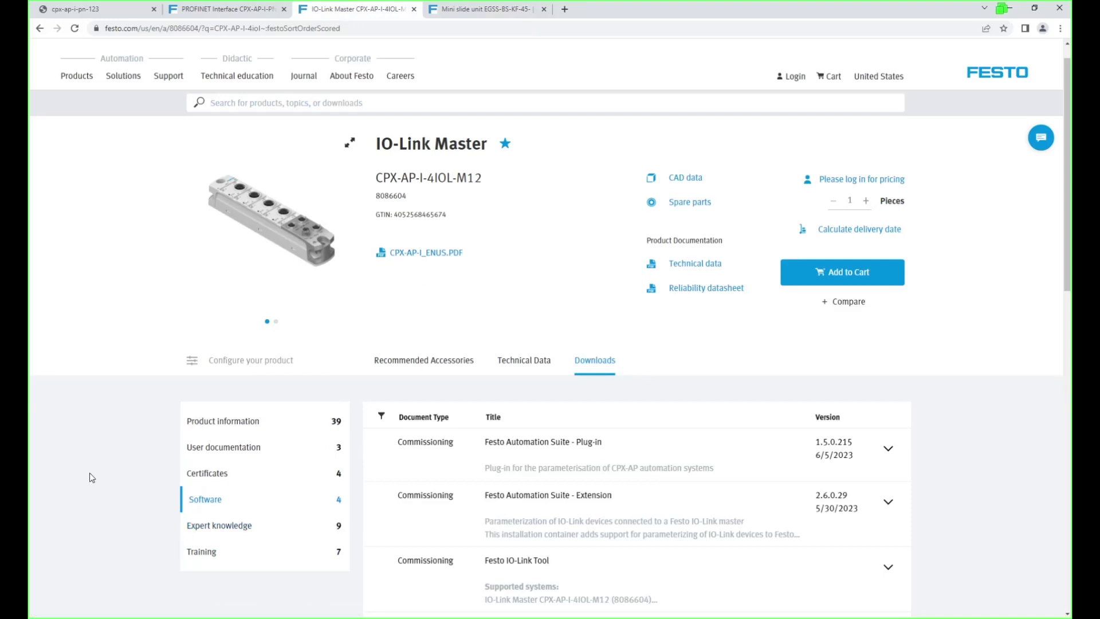
scroll(87, 475, "down", 1)
scroll(596, 510, "down", 1)
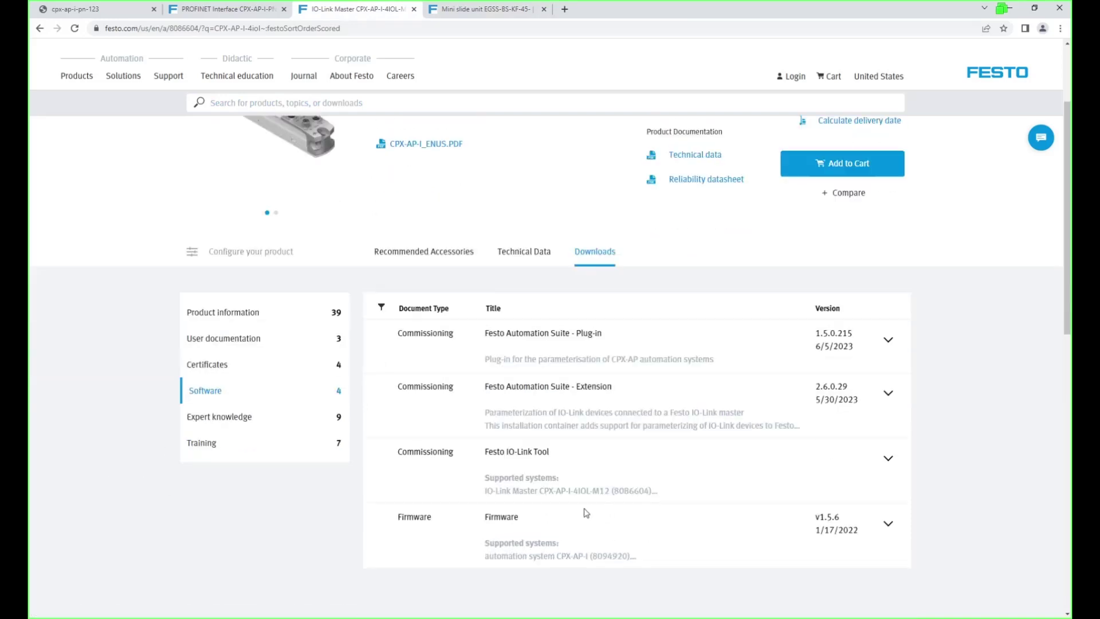
left_click(888, 461)
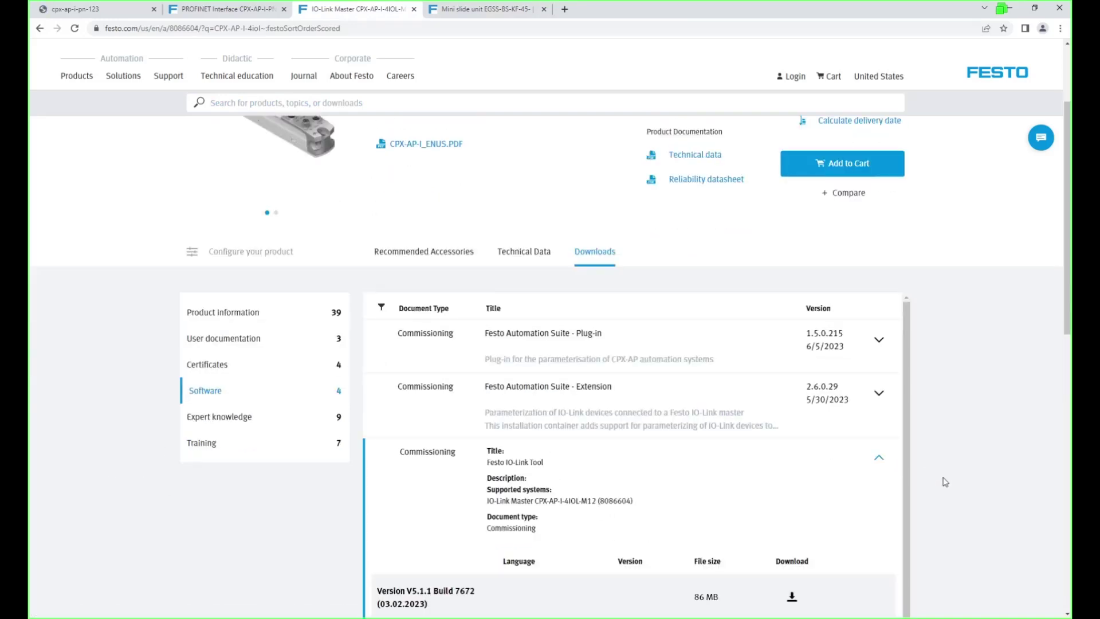
scroll(940, 485, "down", 1)
scroll(925, 494, "down", 1)
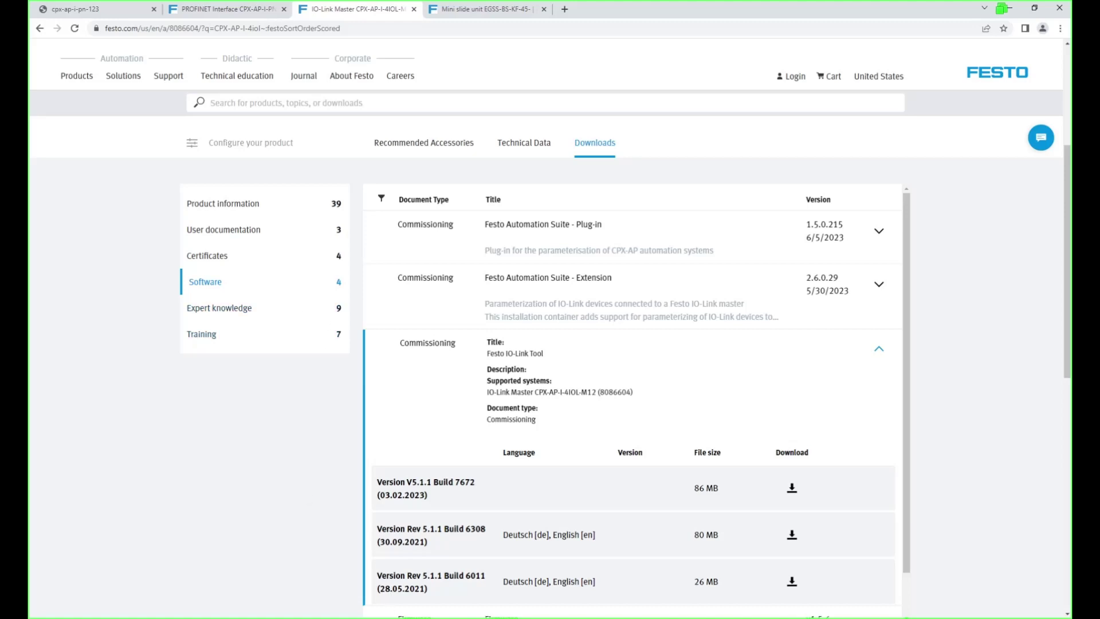
- Switch to Festo IO-Link Tool, open the search for masters and close it
mouse_move(550, 616)
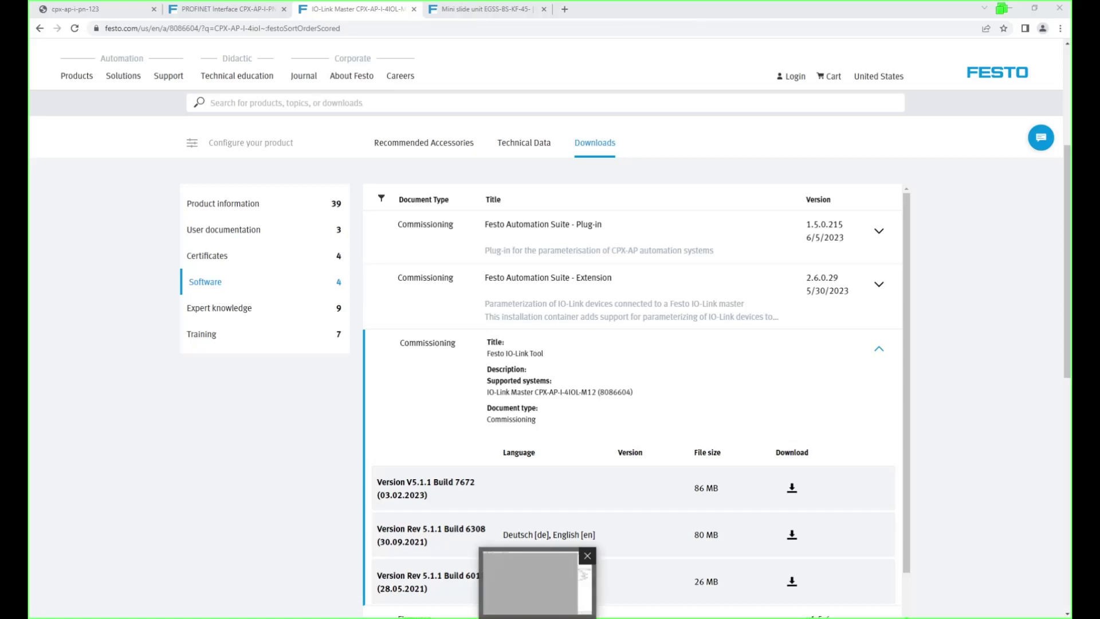
left_click(535, 578)
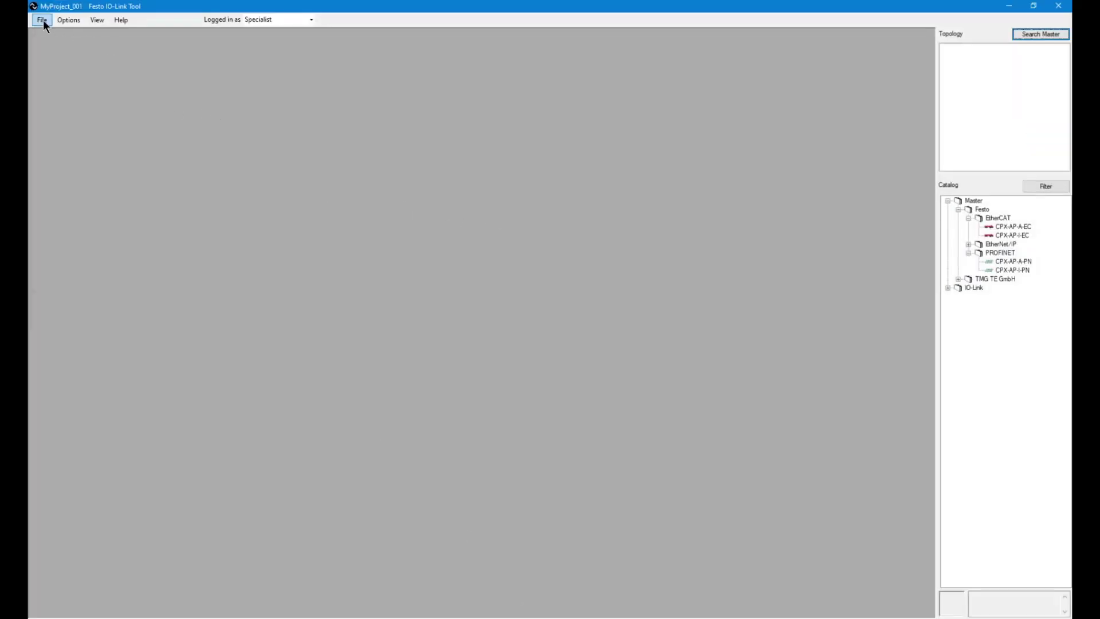
left_click(1053, 33)
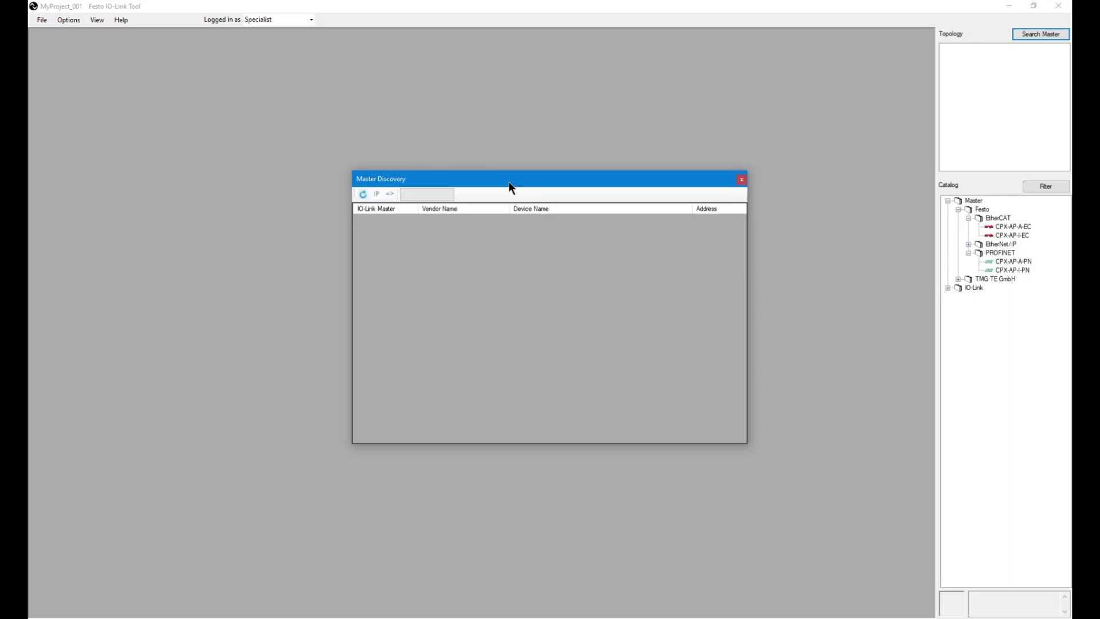
left_click(742, 180)
- Add the Festo PROFINET master CPX-AP-I-PN to the topology and set its IP address to 192.168.1.123
left_click(1012, 235)
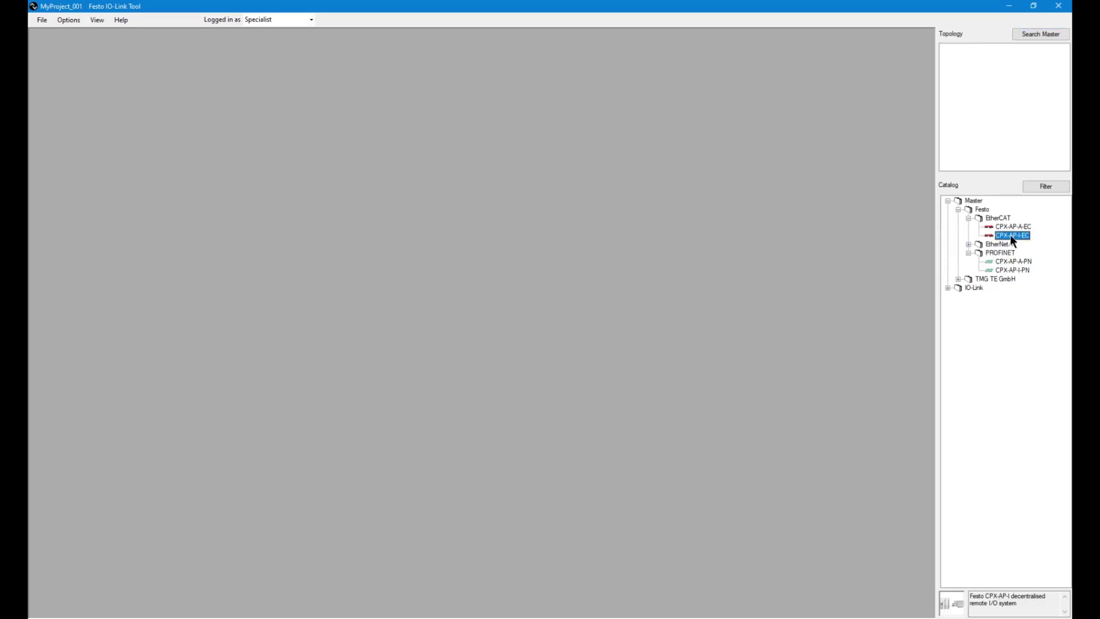
left_click(1012, 270)
left_click_drag(1009, 266, 972, 80)
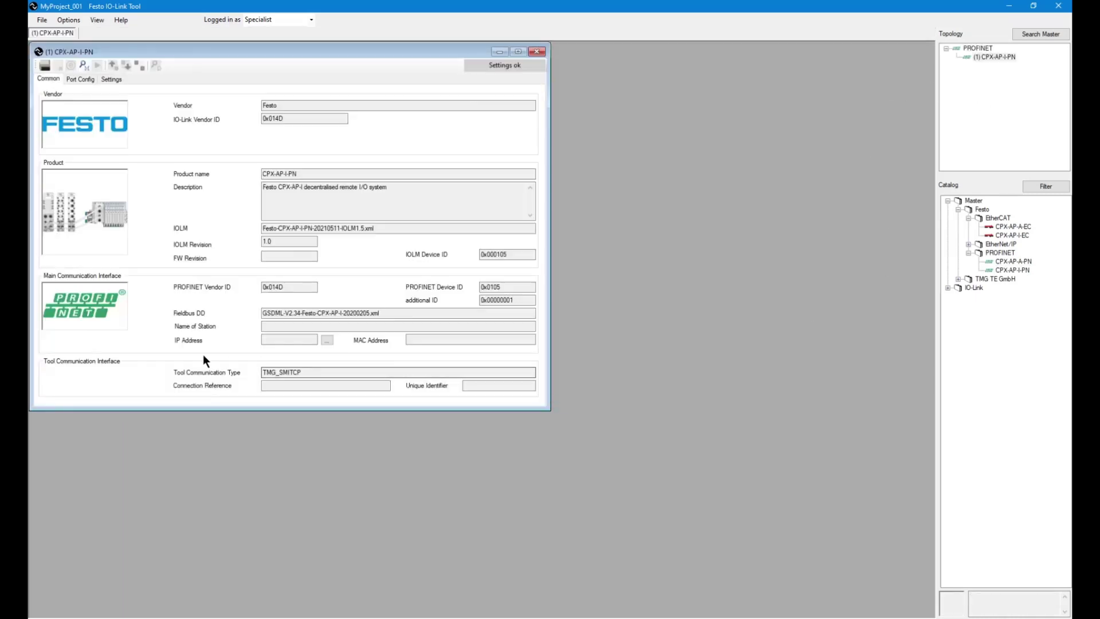
left_click(326, 340)
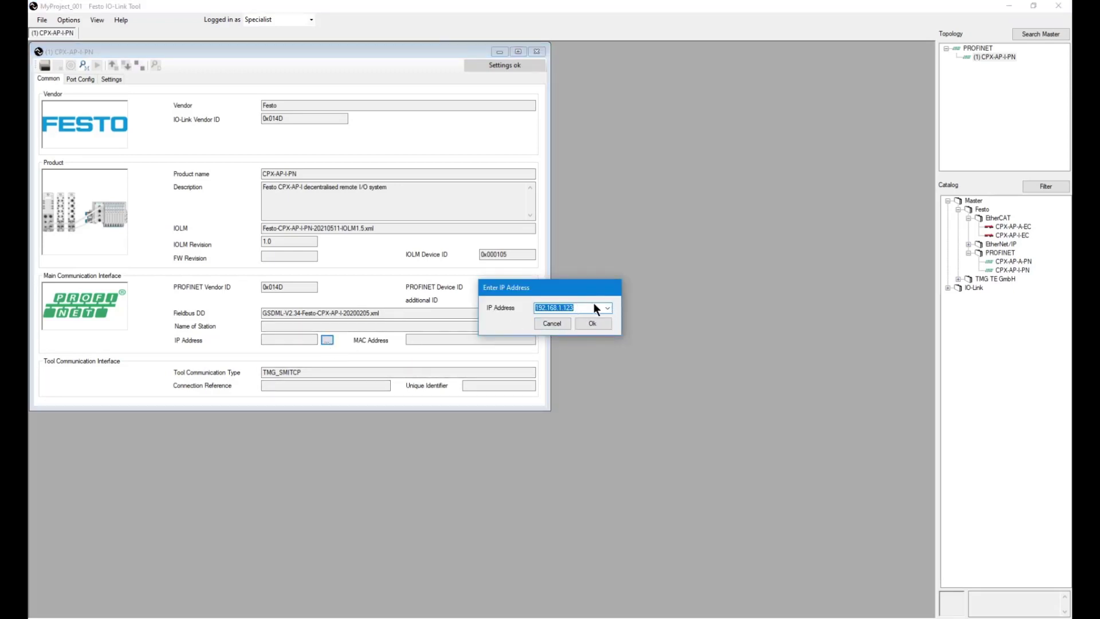
left_click(592, 323)
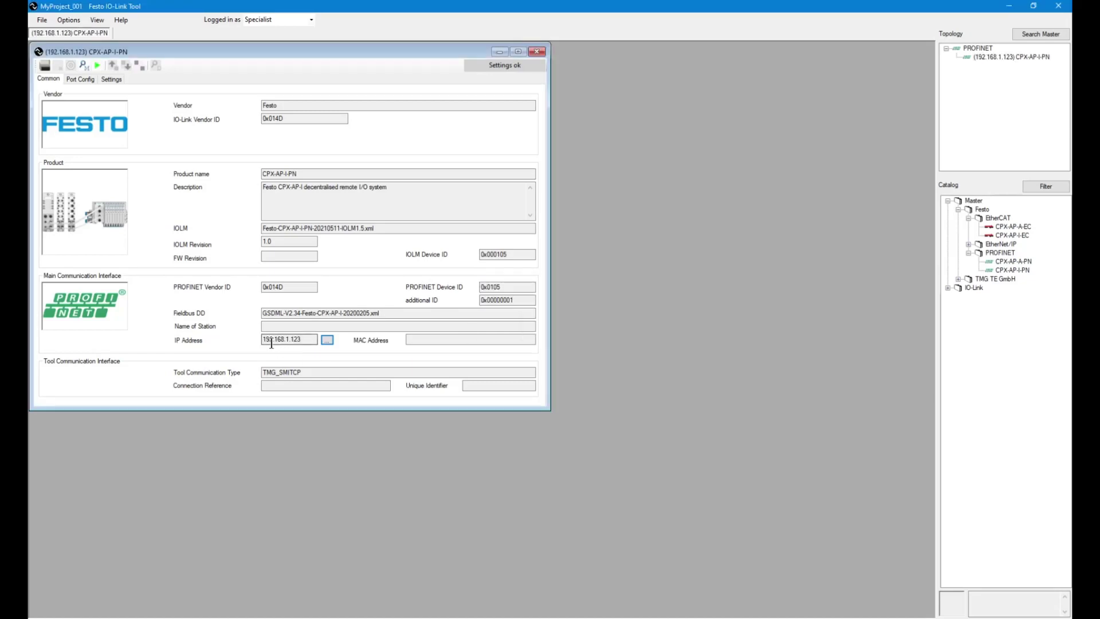
- Check the CPX-AP-I-PN master's settings, go online with it and read the port configuration from the master
left_click(77, 80)
left_click(104, 80)
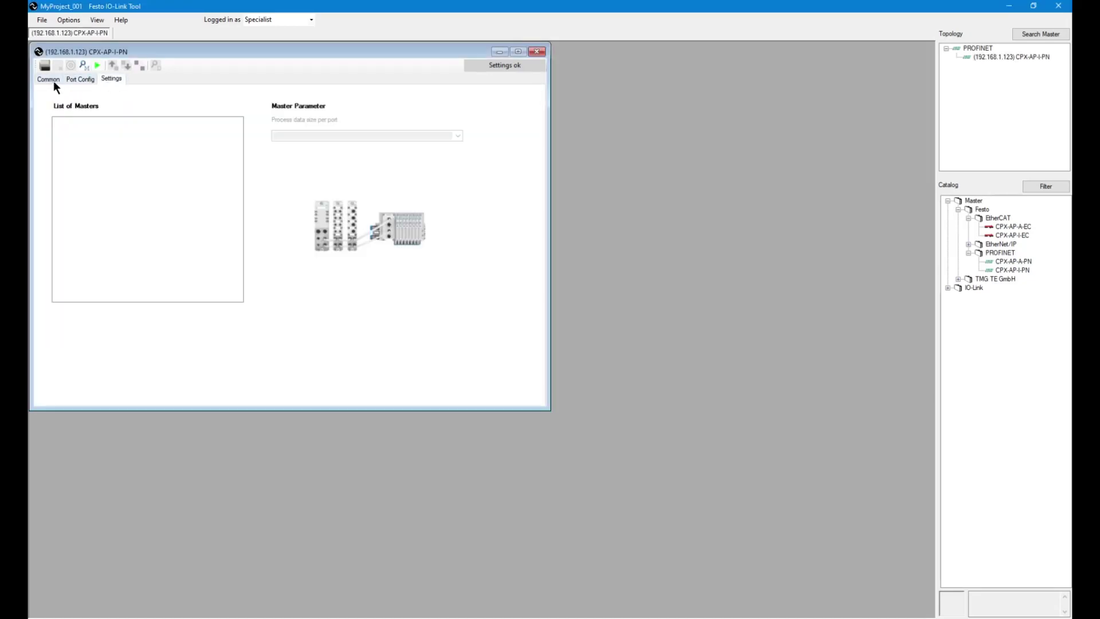
left_click(58, 80)
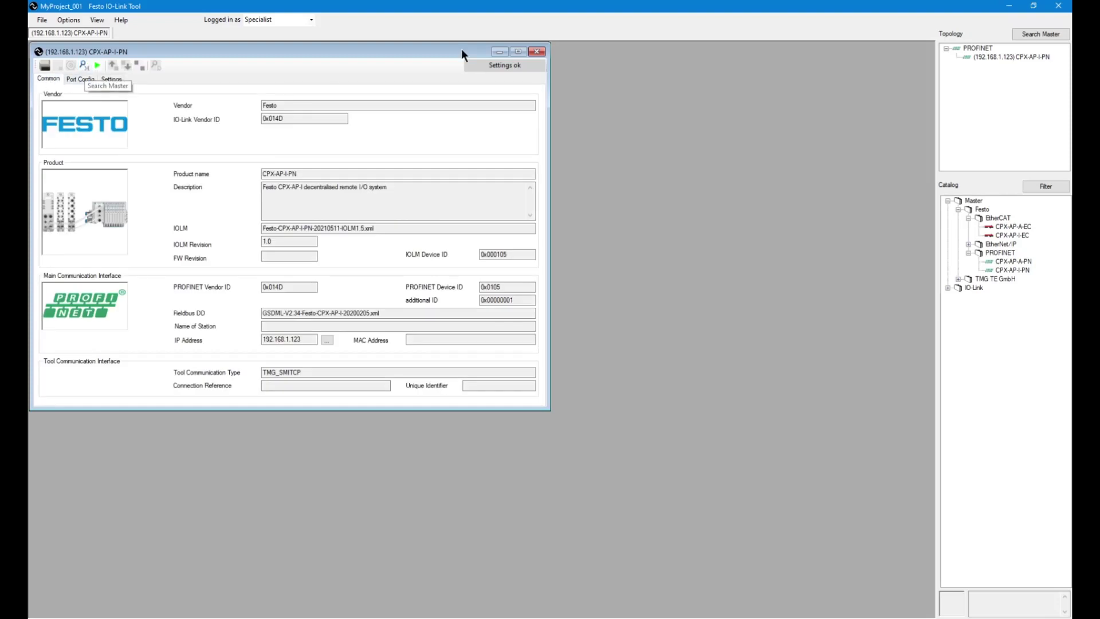
left_click(95, 64)
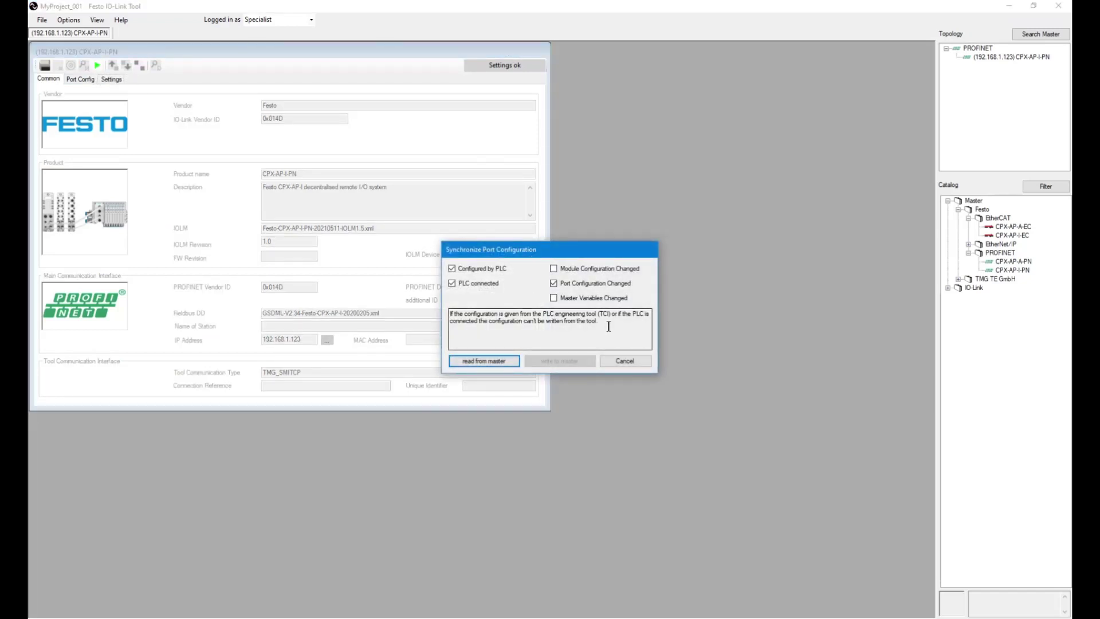
left_click_drag(609, 326, 427, 310)
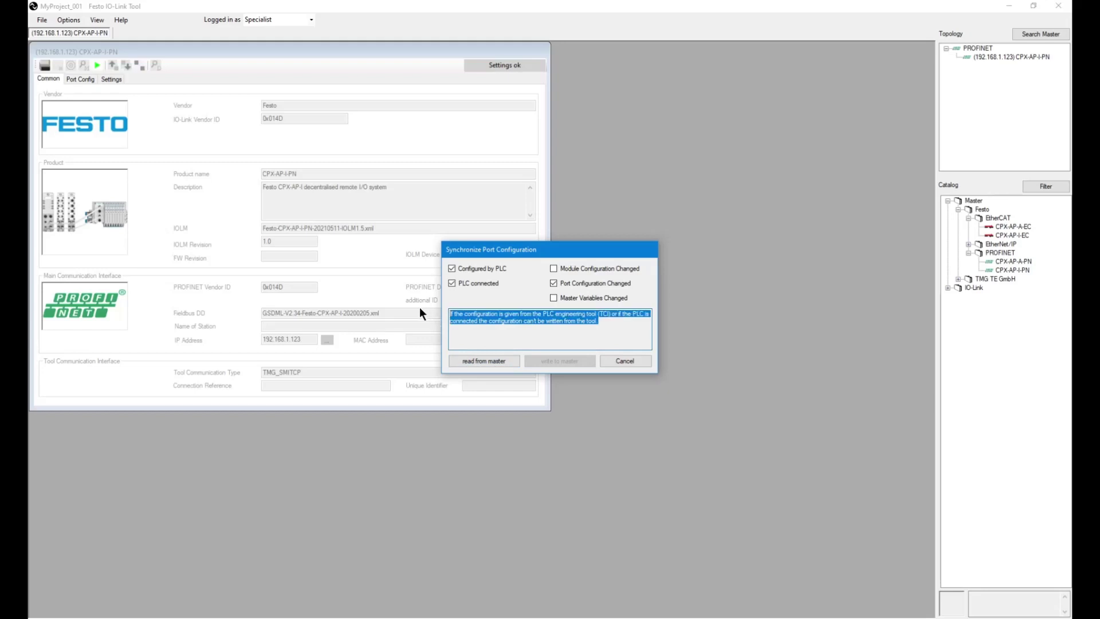
left_click(494, 362)
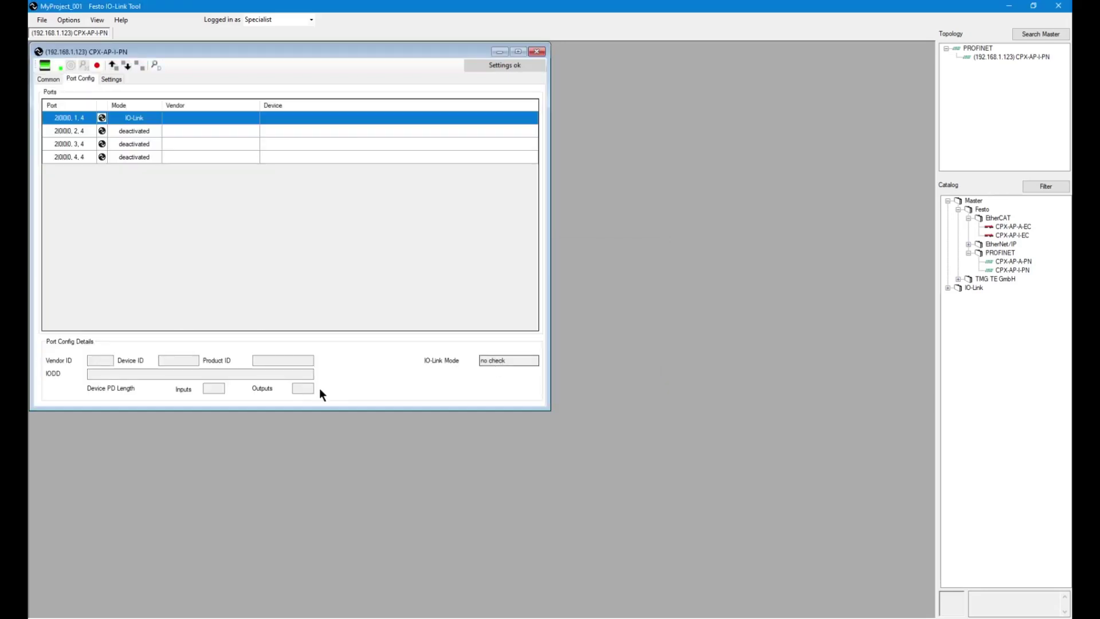
- Review the mode and configuration details of all four ports and locate the IODD import option
left_click(142, 134)
left_click(134, 114)
left_click(133, 143)
left_click(133, 157)
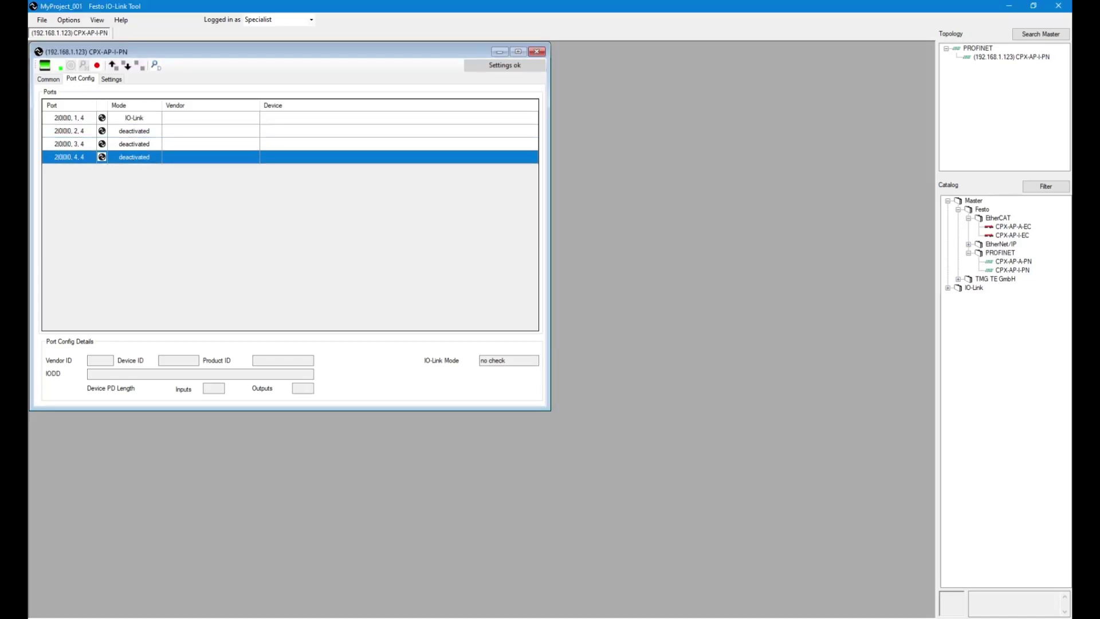
left_click(133, 117)
left_click(378, 237)
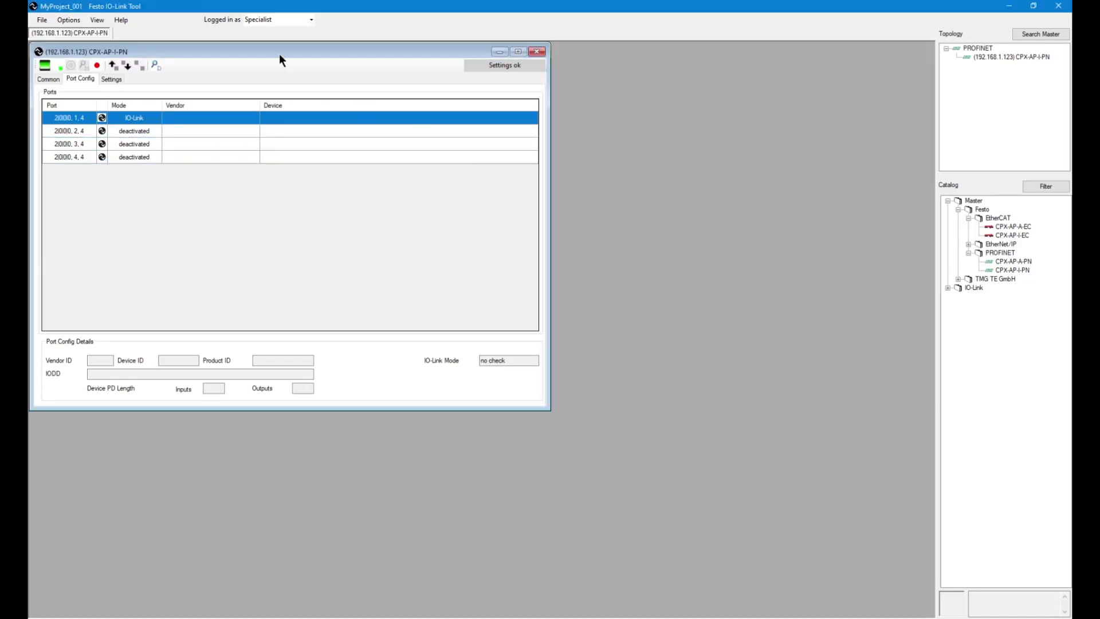
left_click(68, 20)
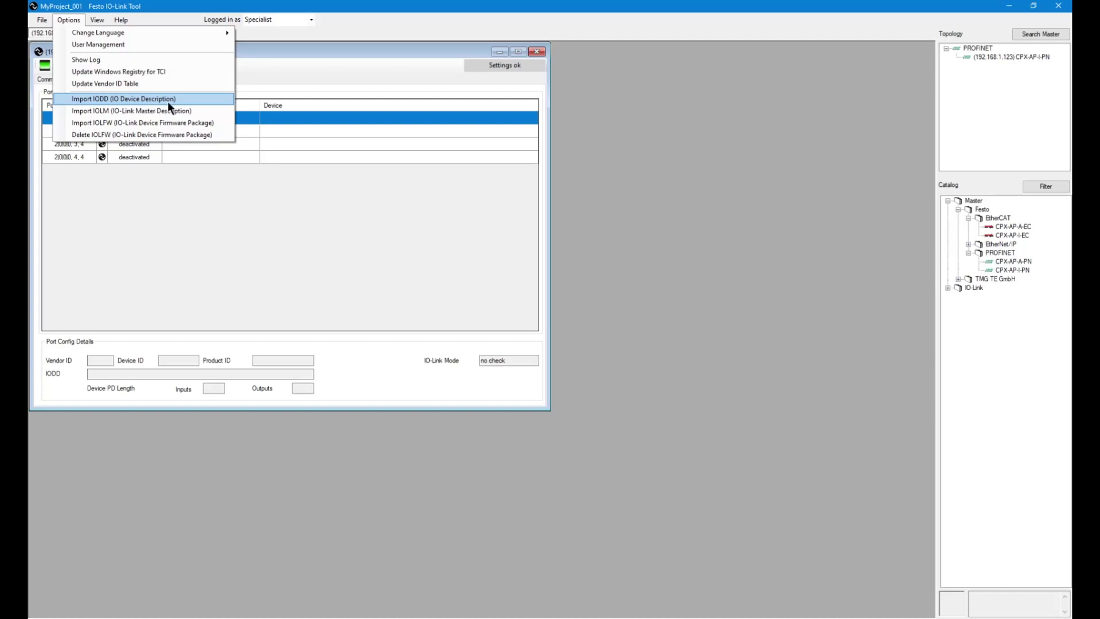
left_click(370, 74)
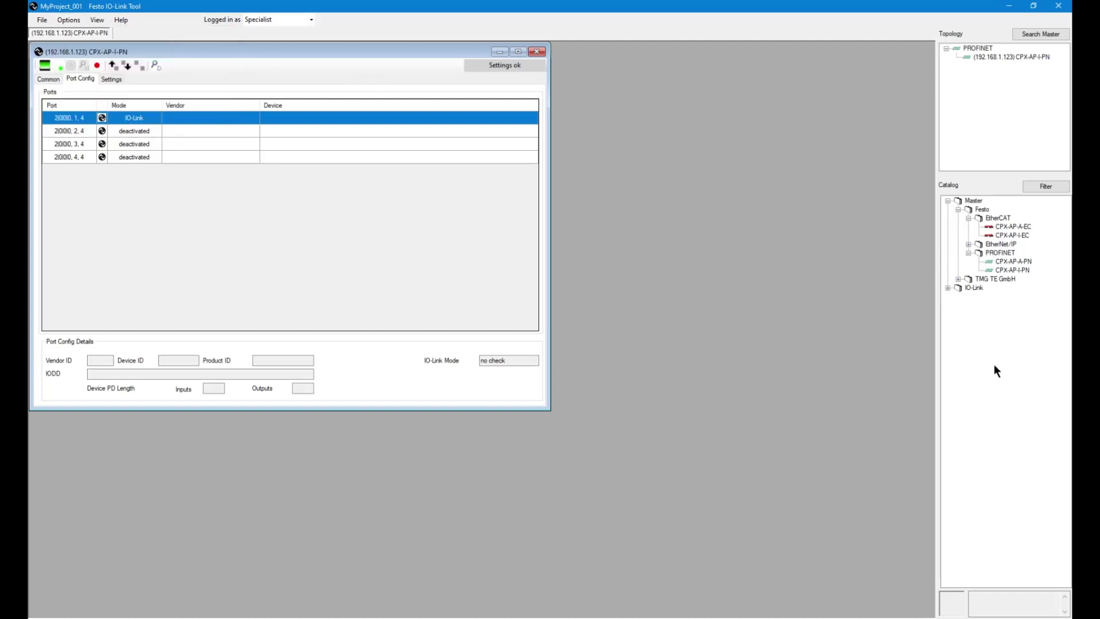
- Examine the IO-Link device catalog, widening it to read the Festo EGSS-BS variants and the Festo AG & Co. KG device families
left_click(948, 287)
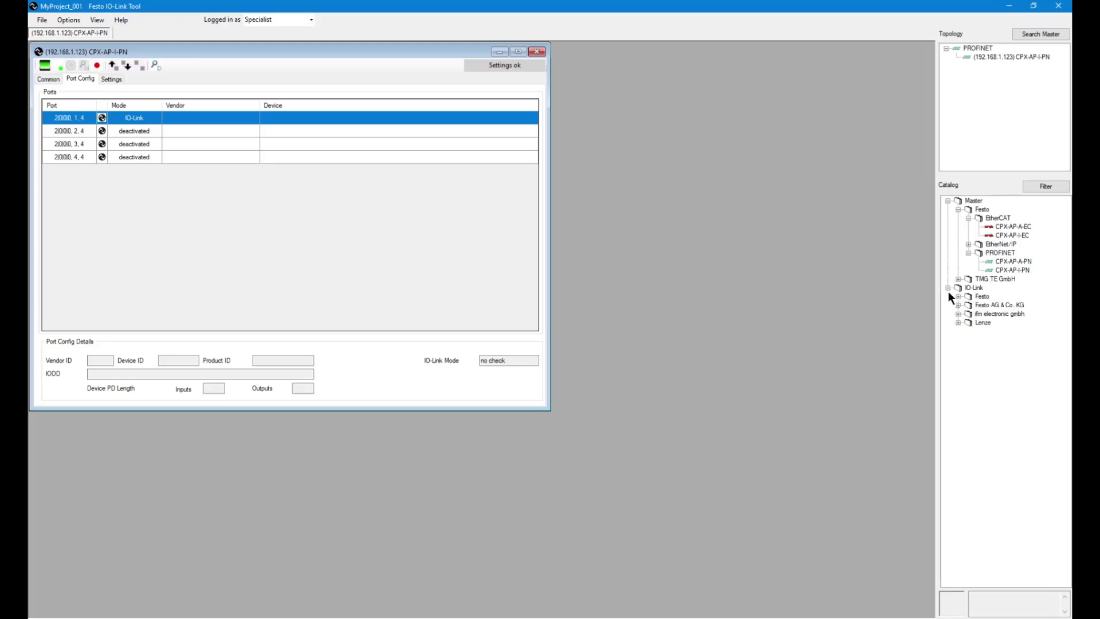
left_click(957, 296)
left_click(993, 305)
left_click(969, 305)
left_click(979, 313)
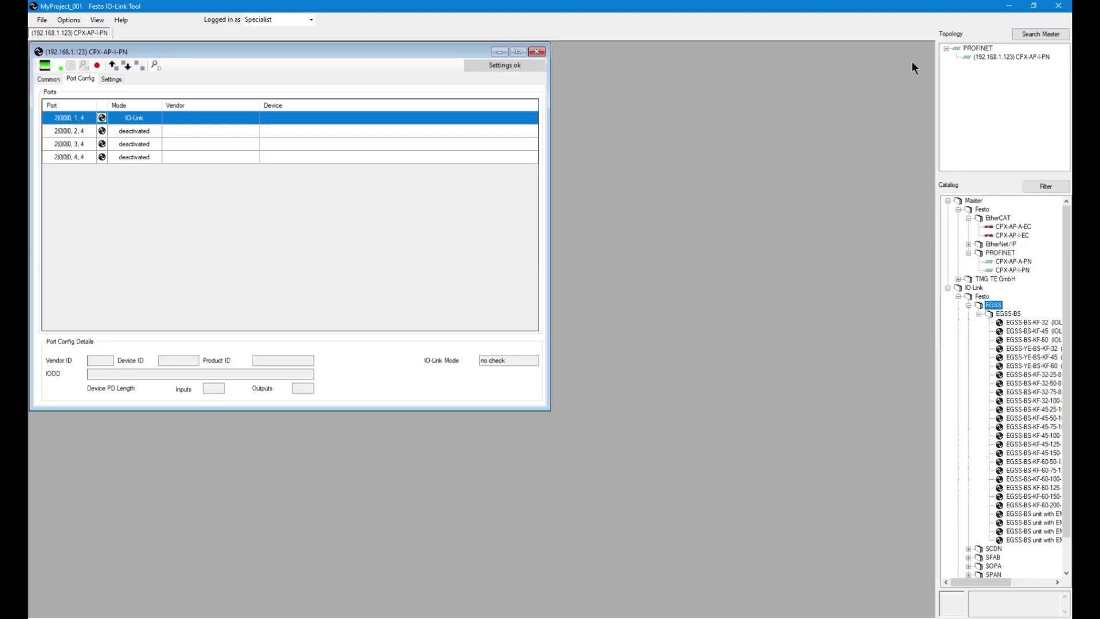
left_click_drag(937, 48, 824, 87)
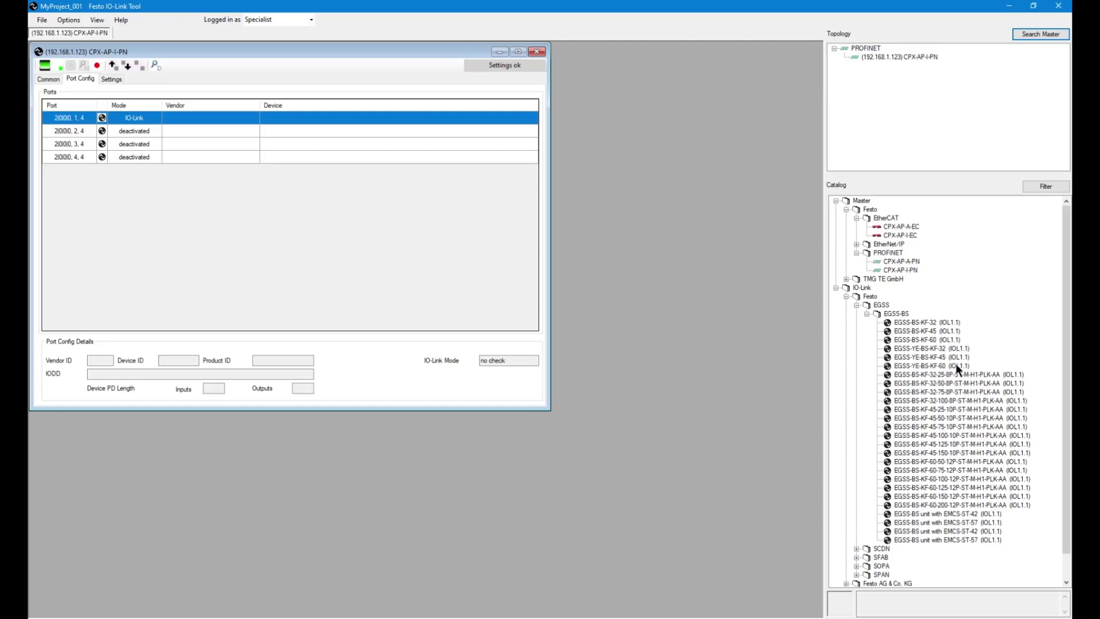
left_click(867, 314)
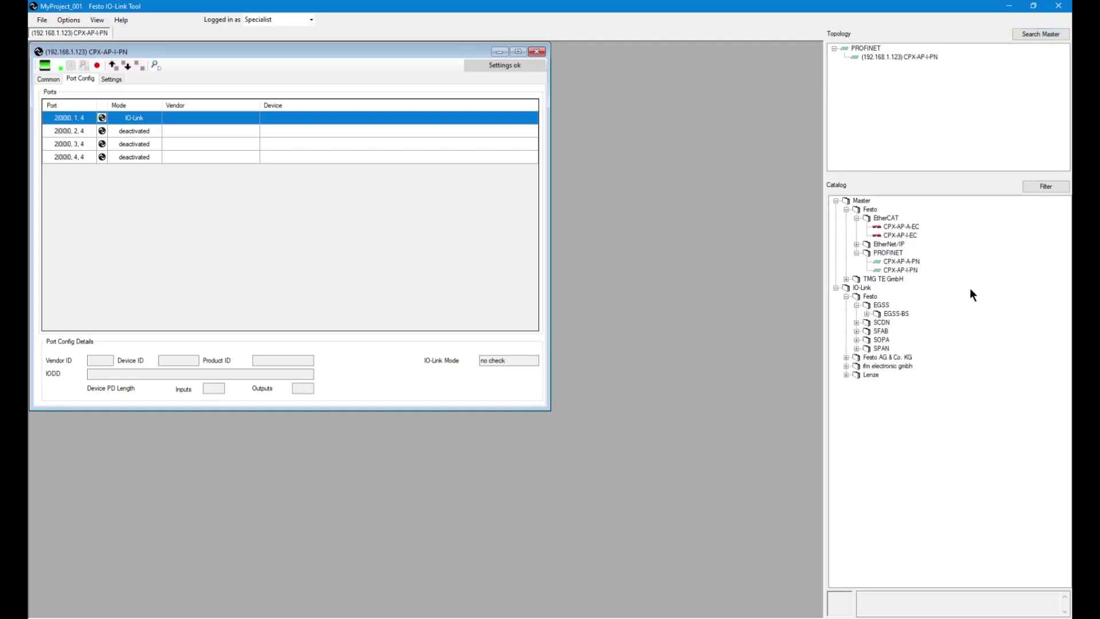
left_click(846, 357)
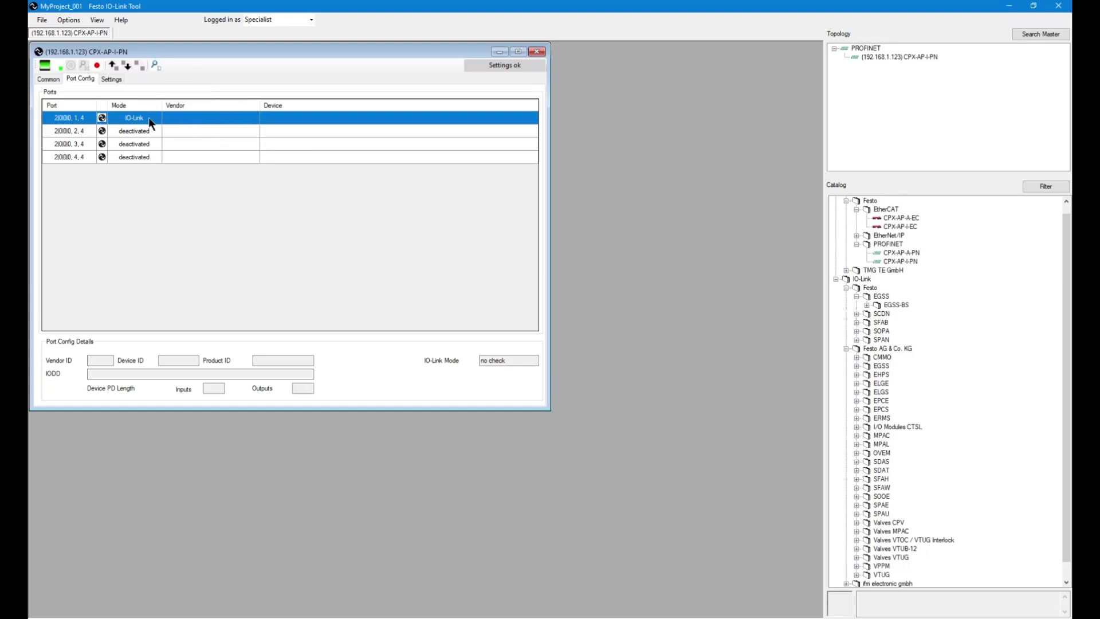
- Check the devices connected to the master and take over the EGSS-BS-KF-45-100-10P-ST-M-H1-PLK-AA on port 1 into engineering
left_click(155, 66)
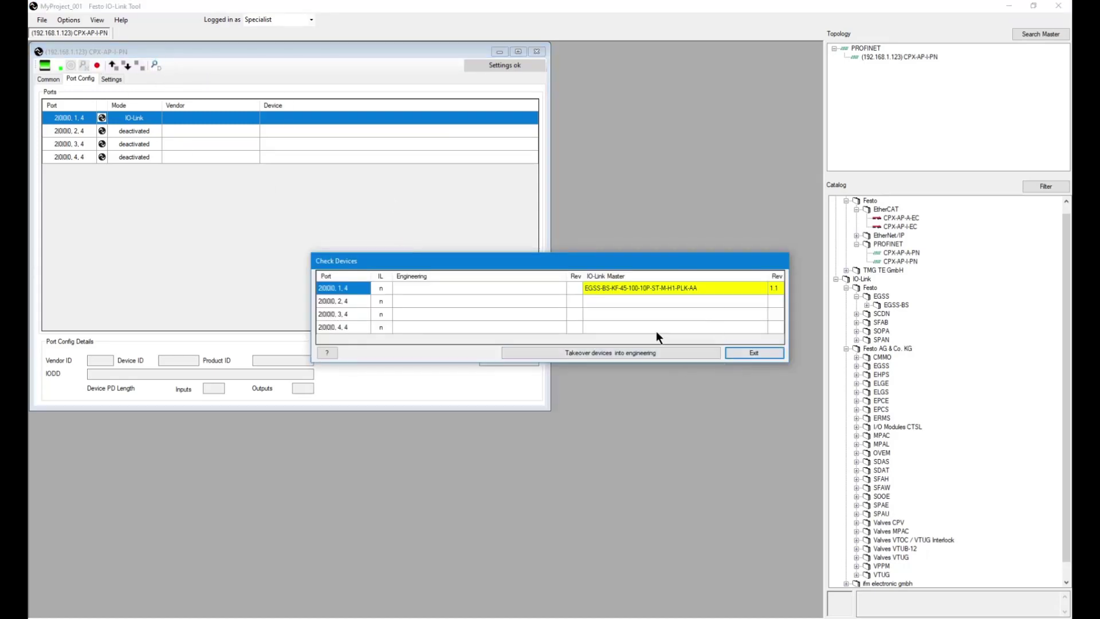
left_click(633, 288)
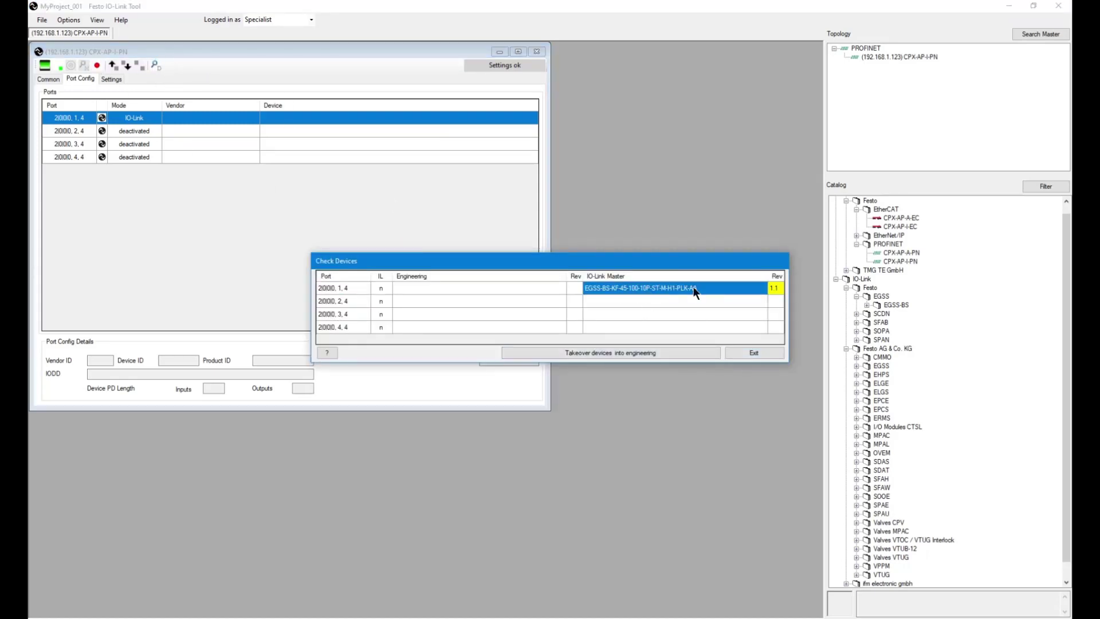
left_click(608, 353)
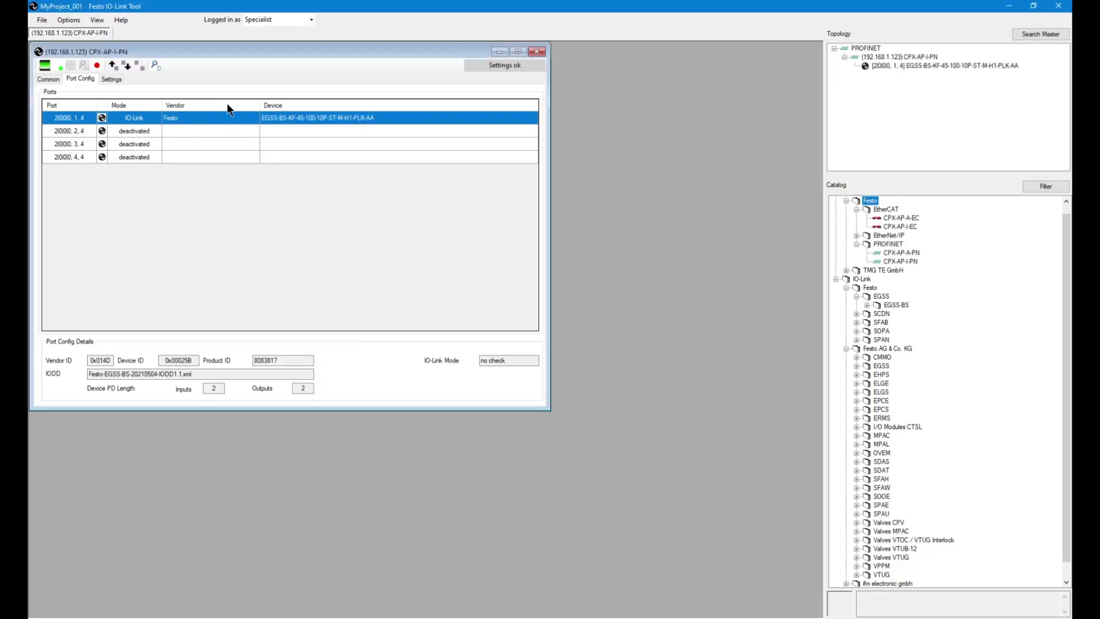
- Open the EGSS-BS device on port 1 and look through its process data, identification, observation and parameters
double_click(209, 119)
left_click_drag(280, 66, 472, 184)
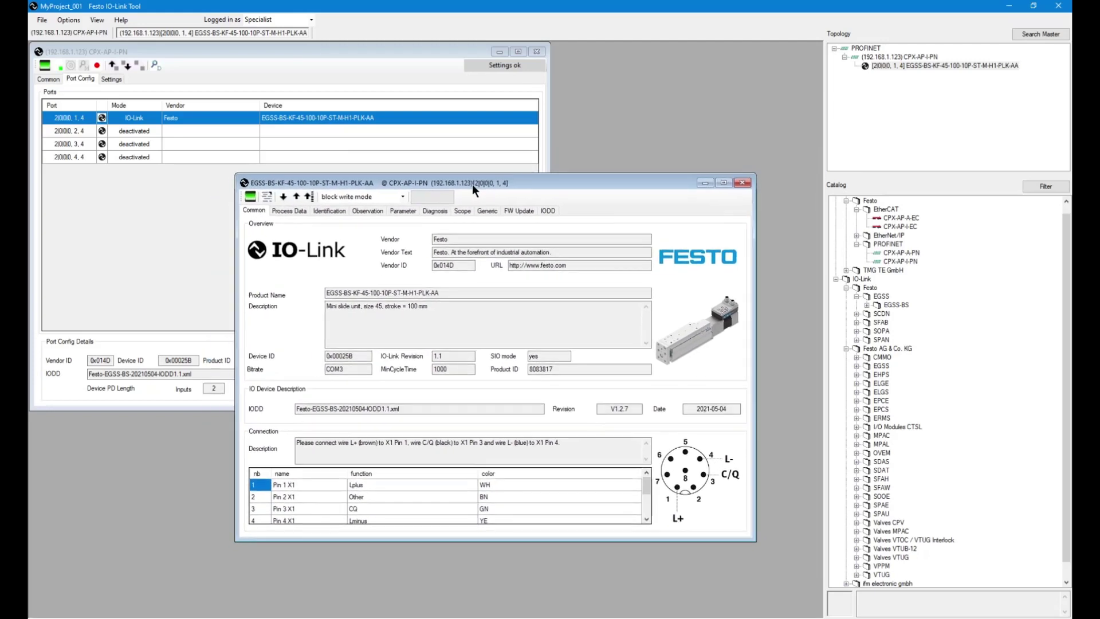
left_click(285, 211)
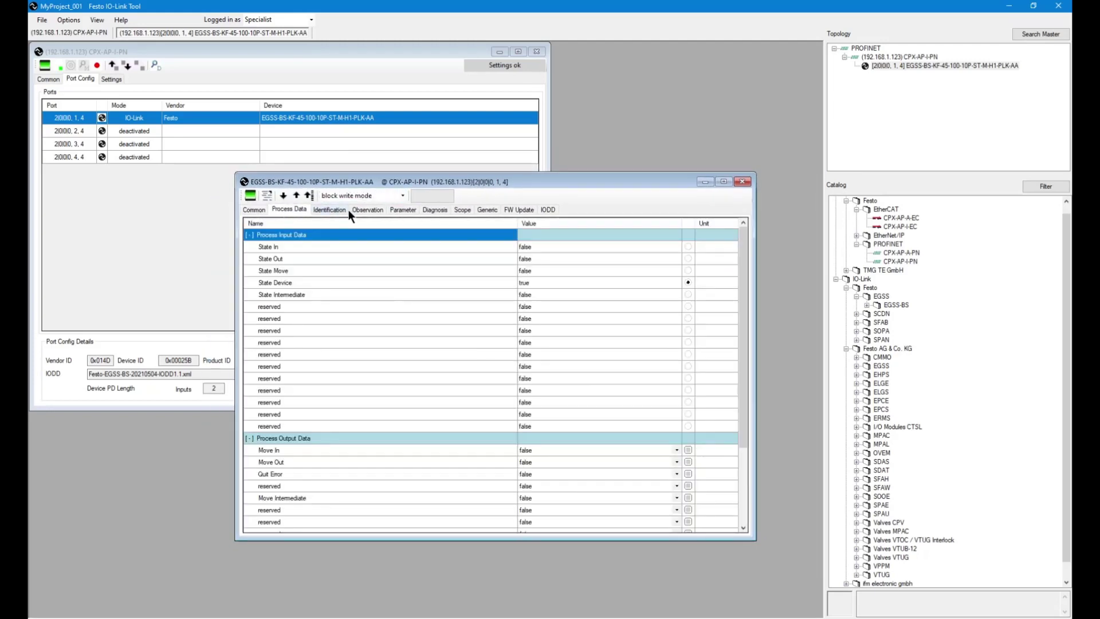
left_click(344, 209)
left_click(378, 210)
left_click(401, 209)
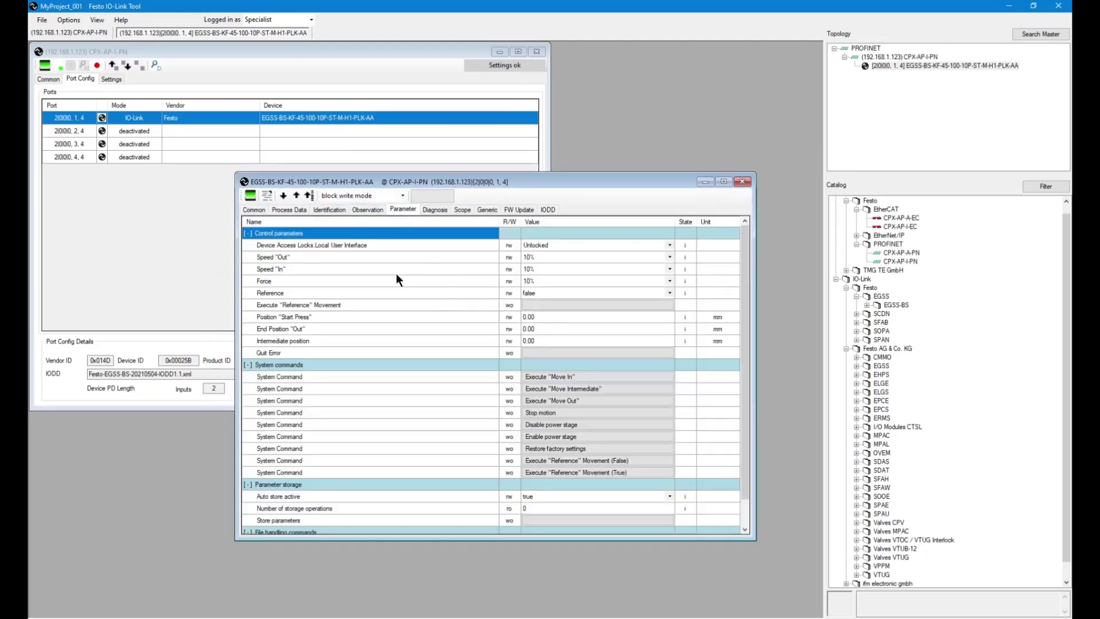
- Upload the parameters from the EGSS-BS device and execute its "Reference" Movement (True) system command
left_click(295, 196)
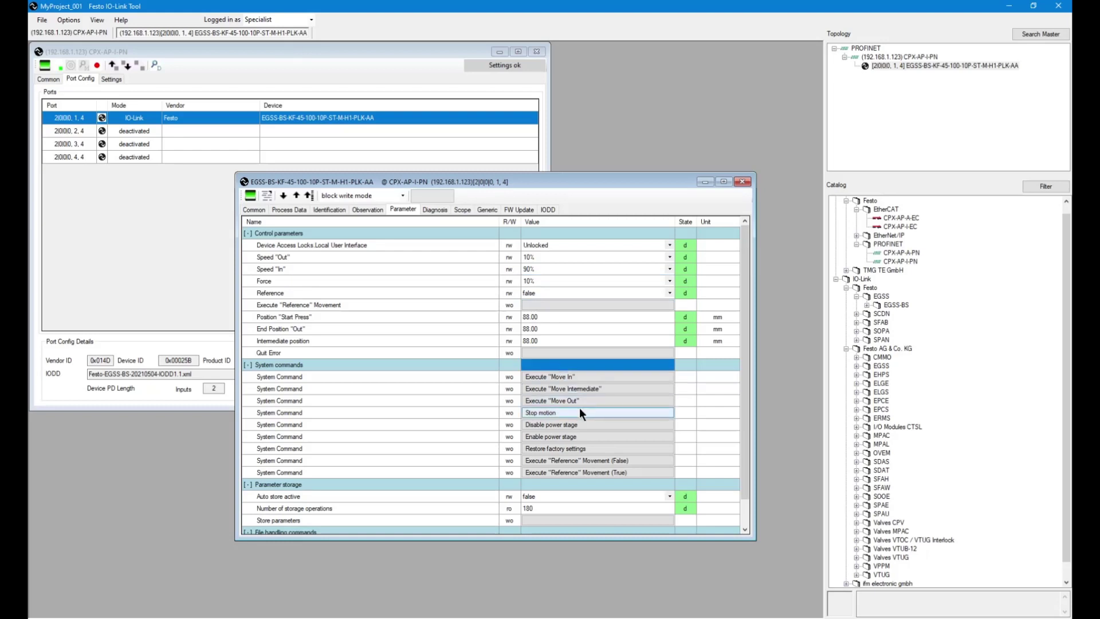
left_click(579, 473)
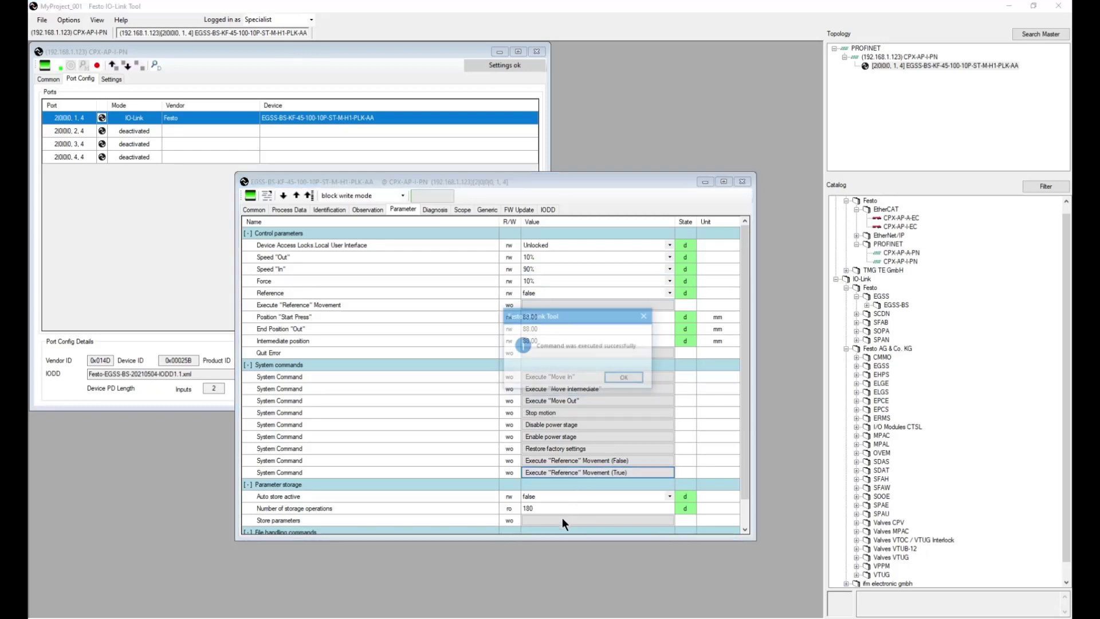
left_click(625, 379)
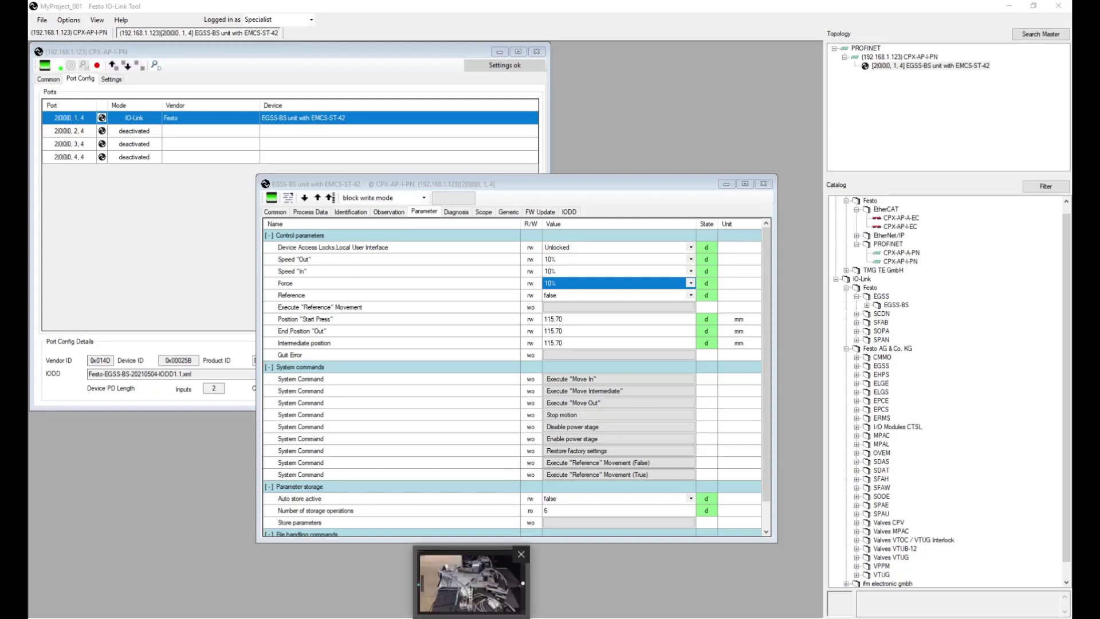
- View the camera image, switch to TIA Portal and inspect the port configuration of cpx-ap-i-pn-123's IO-Link In/Out 2/2 Byte submodule on Port 1
left_click(471, 582)
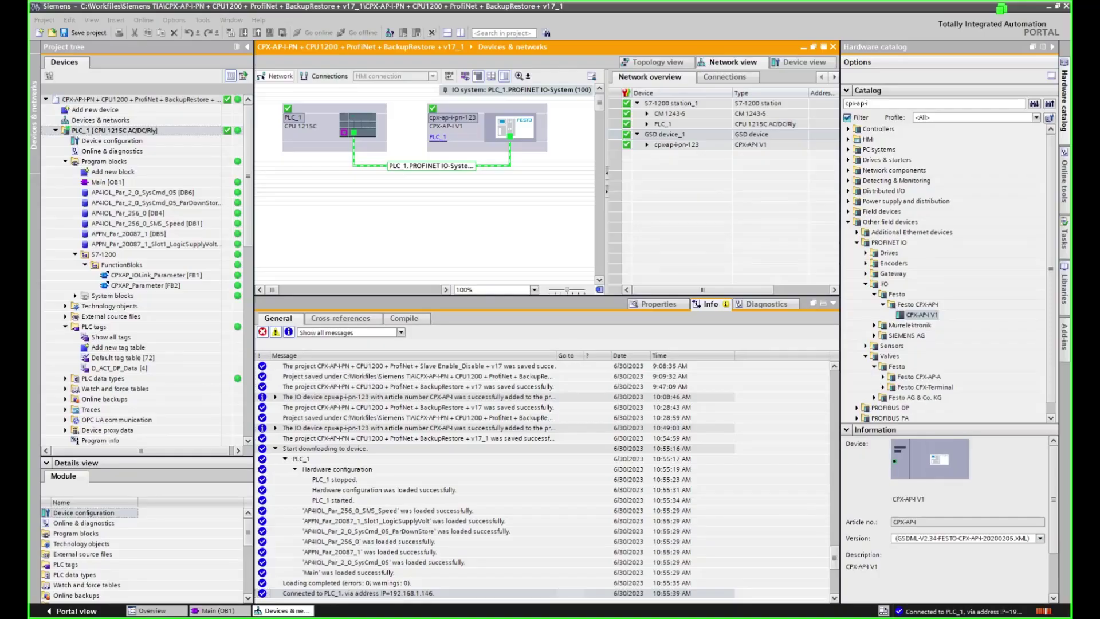
left_click(450, 604)
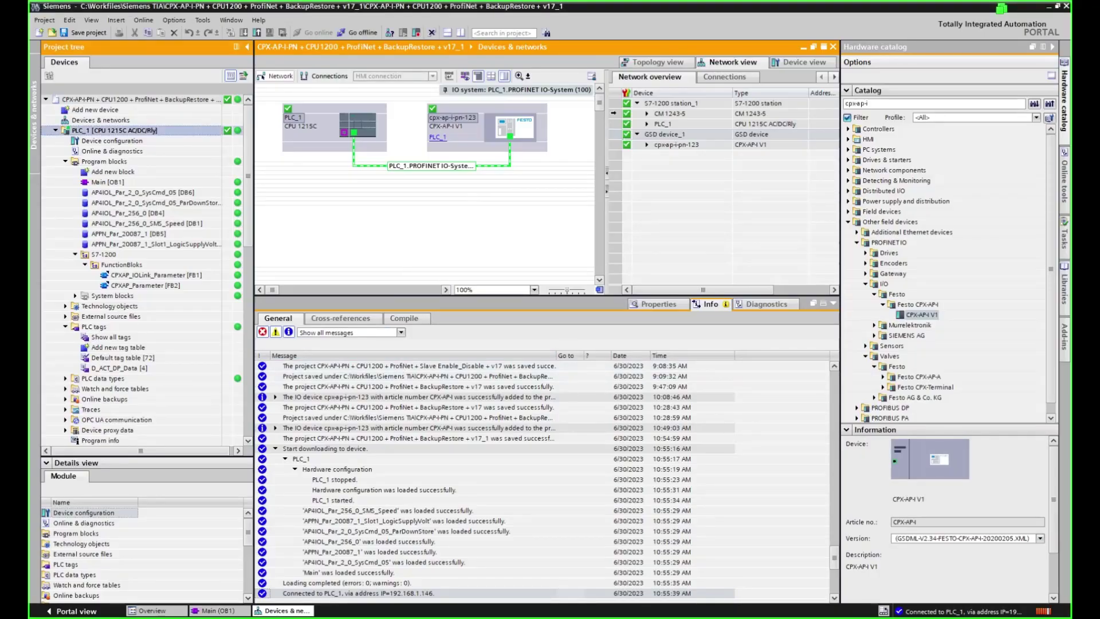
left_click(798, 63)
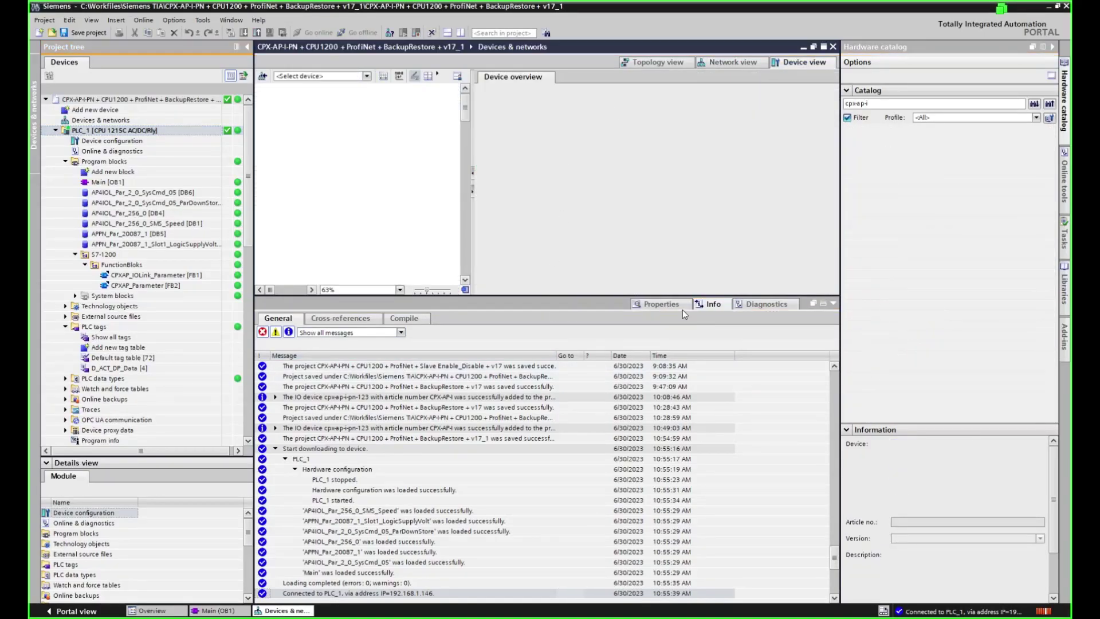
left_click(676, 304)
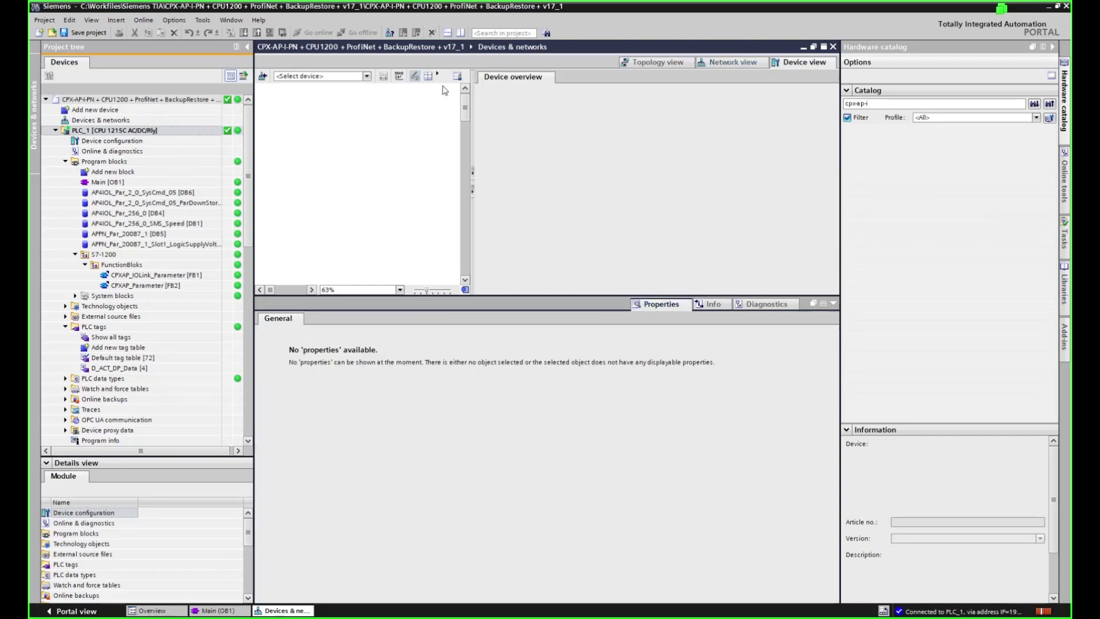
left_click(366, 76)
left_click(318, 93)
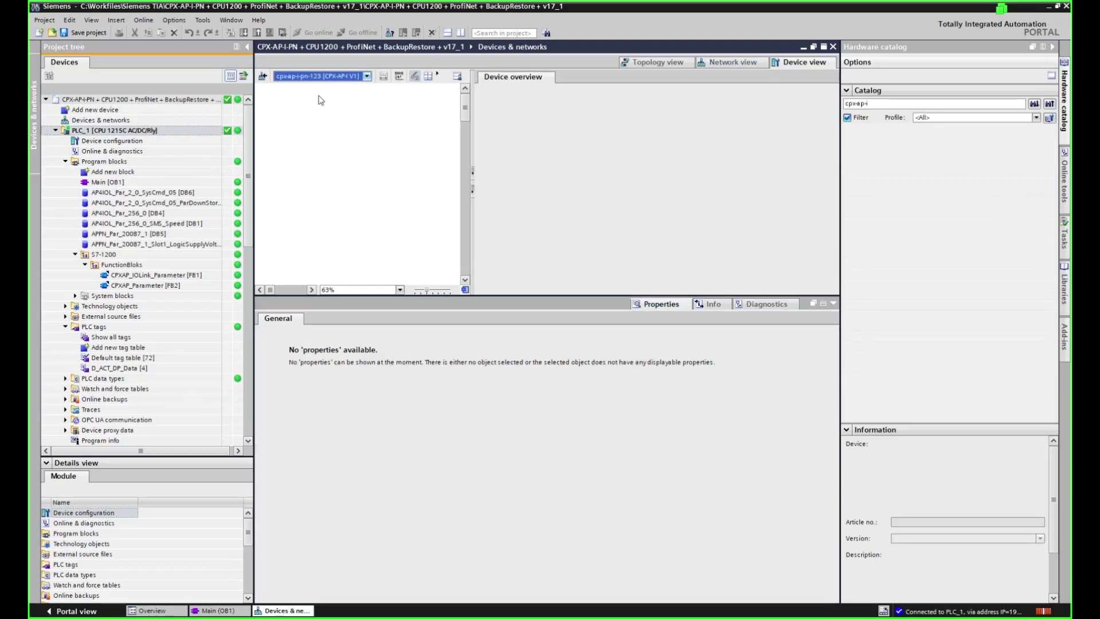
left_click(344, 164)
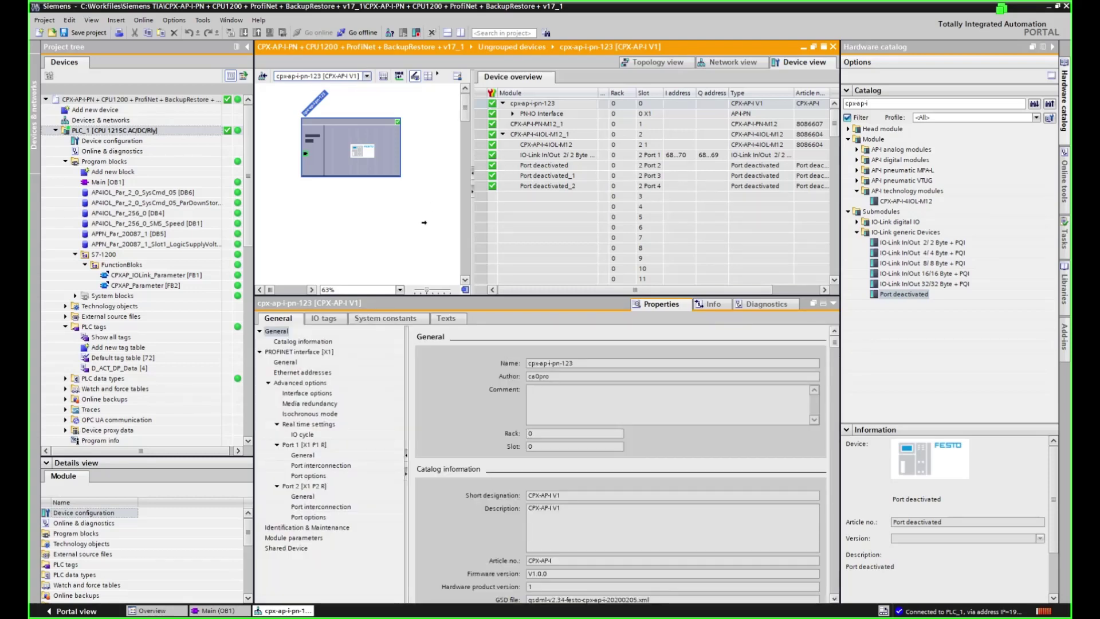
left_click(491, 155)
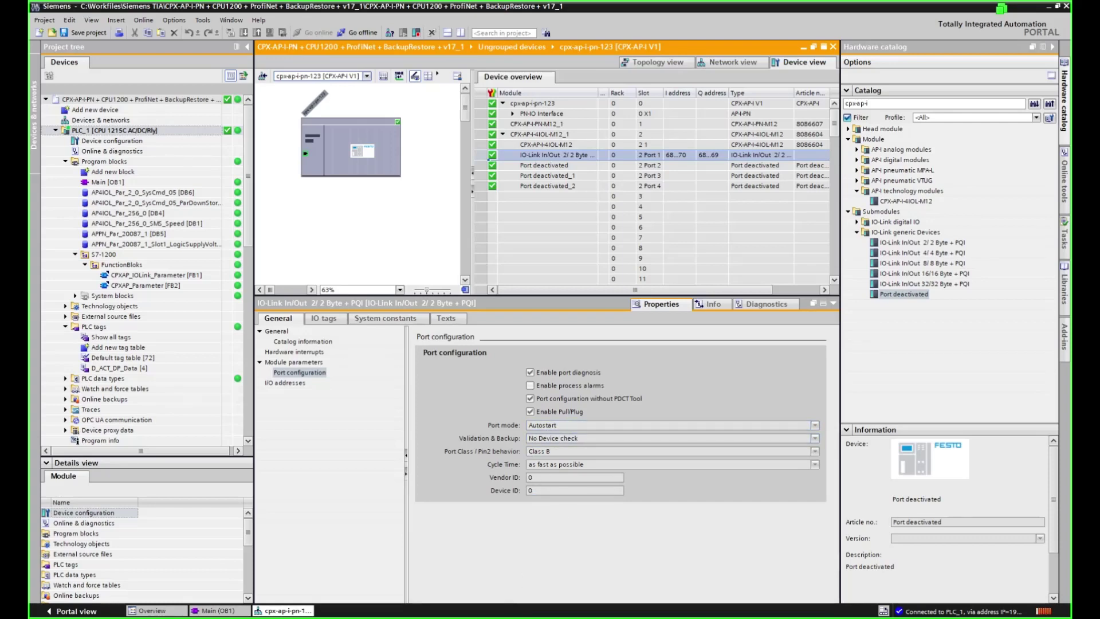
- Switch to USB IO-Link Master Tool, close the old EGSS-BS device page and reconnect the CDSU-1 master
key("alt+Tab")
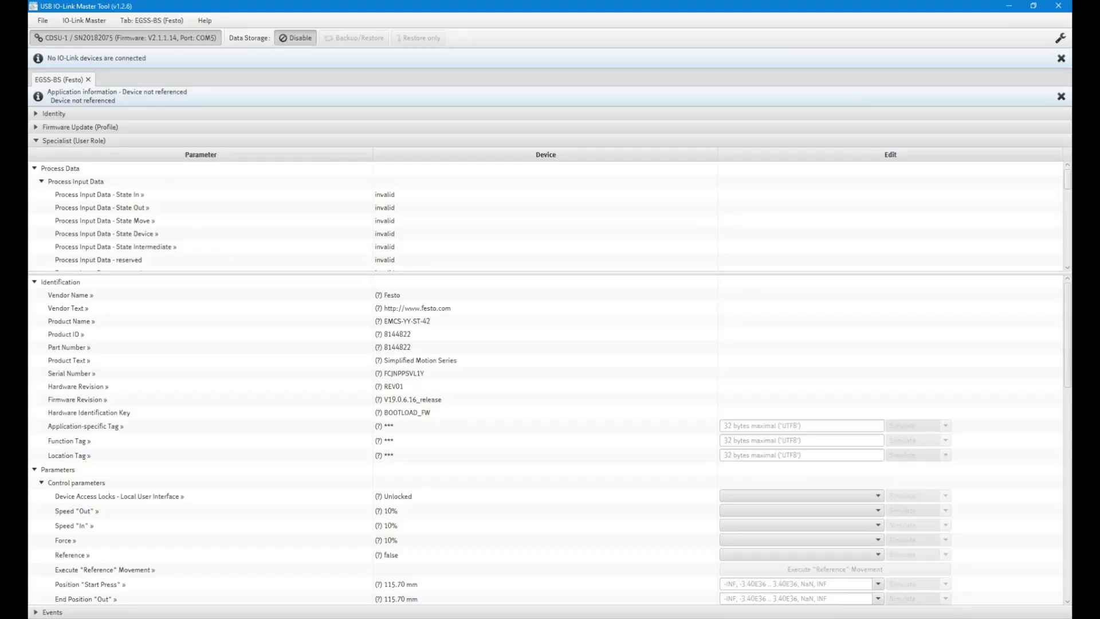
left_click(87, 79)
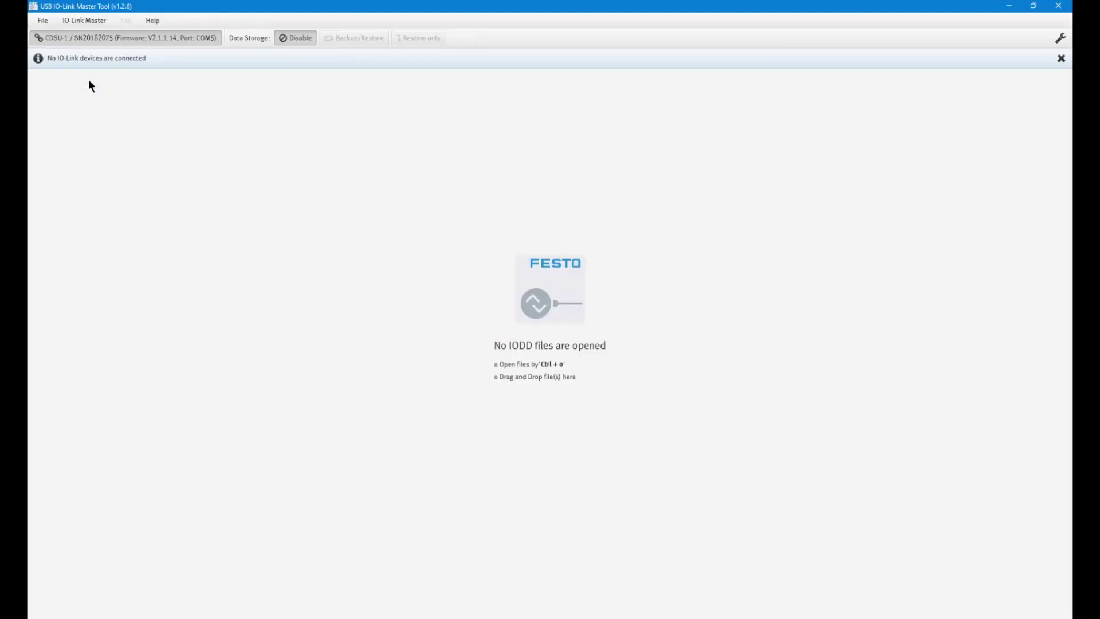
left_click(188, 40)
left_click(105, 38)
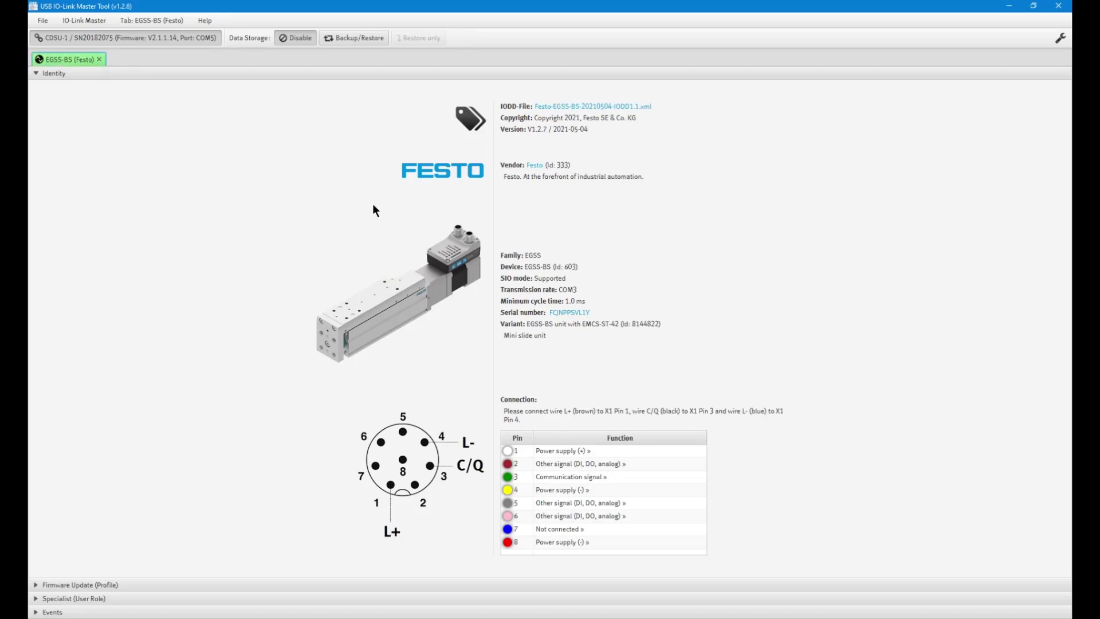
- Examine the EGSS-BS device's Specialist identification data, control parameters and system commands
left_click(60, 600)
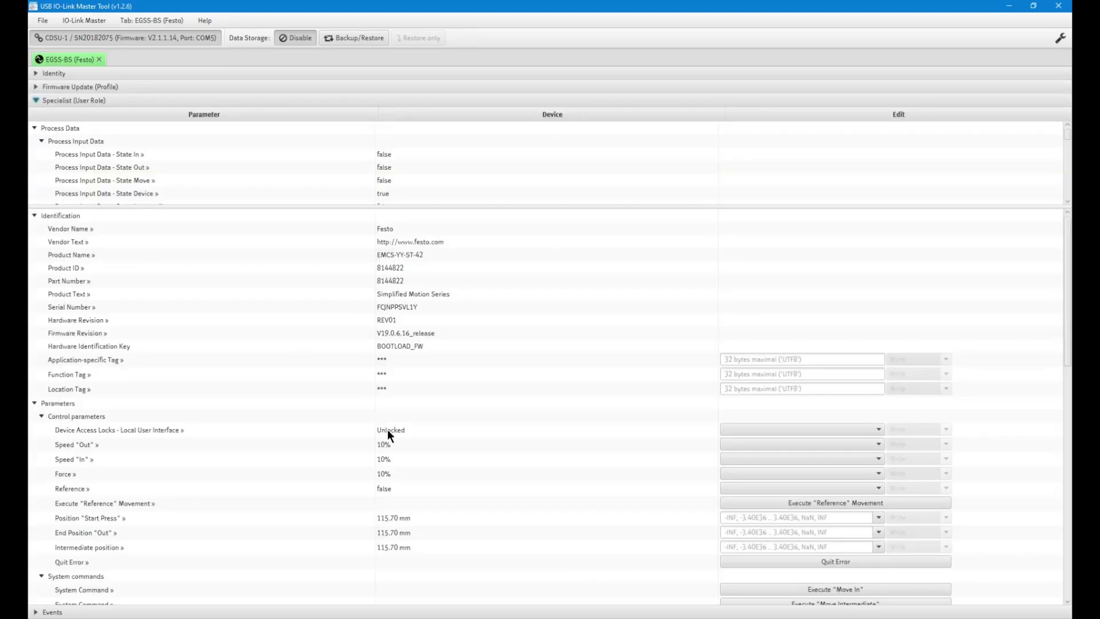
scroll(490, 398, "down", 3)
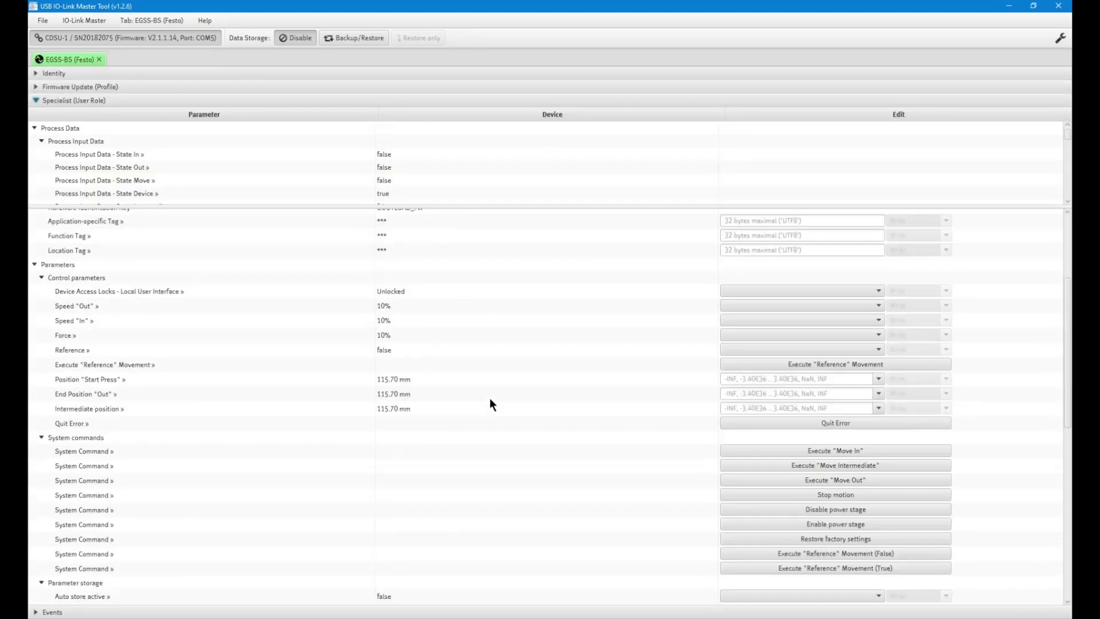
scroll(490, 398, "up", 3)
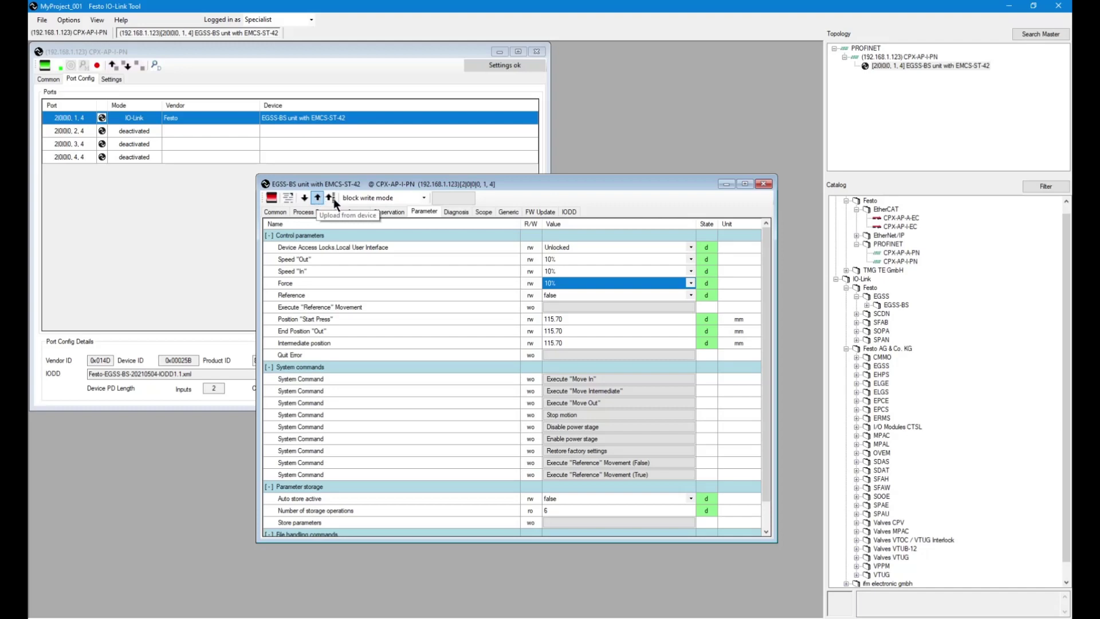
- Close the EGSS-BS device window in Festo IO-Link Tool, check the camera image and USB IO-Link Master Tool, and return to the port configuration
left_click(764, 184)
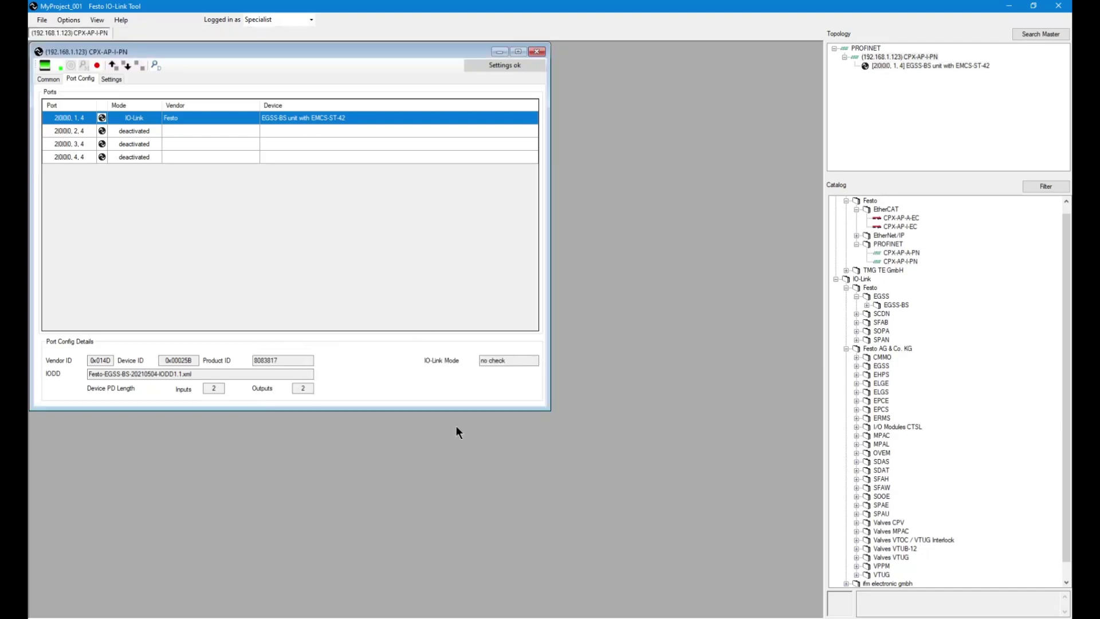
key("alt+Tab")
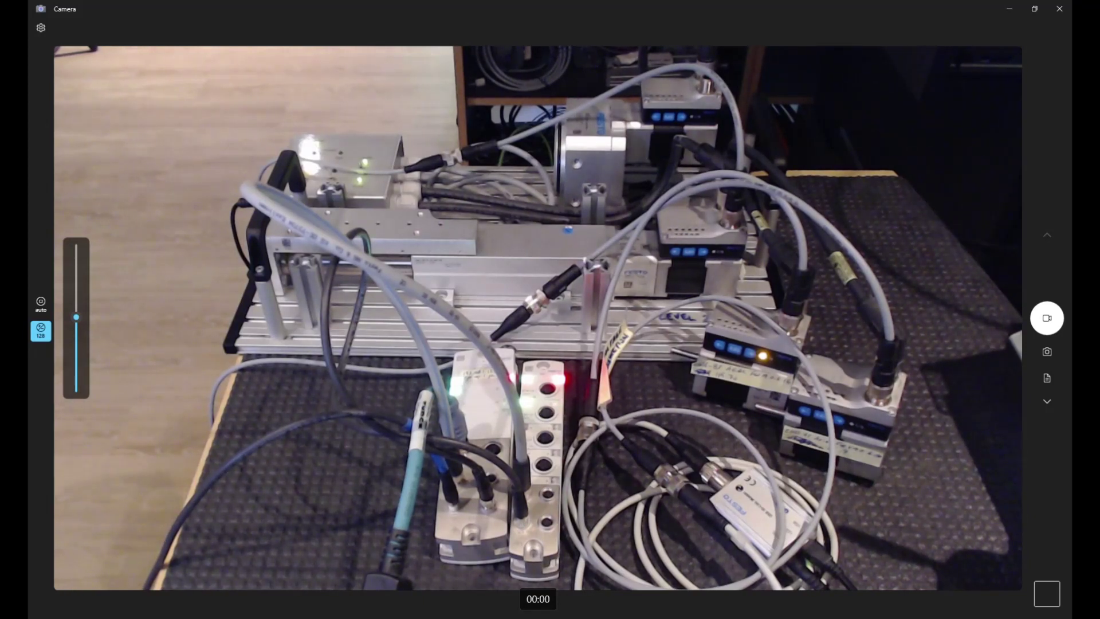
key("alt+Tab")
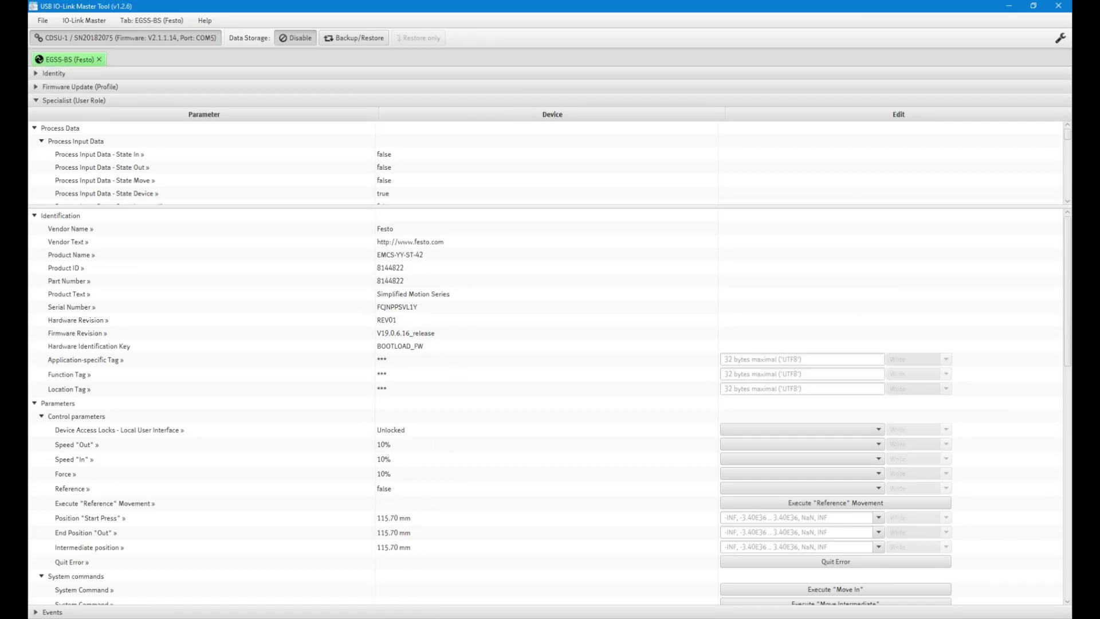
key("alt+Tab")
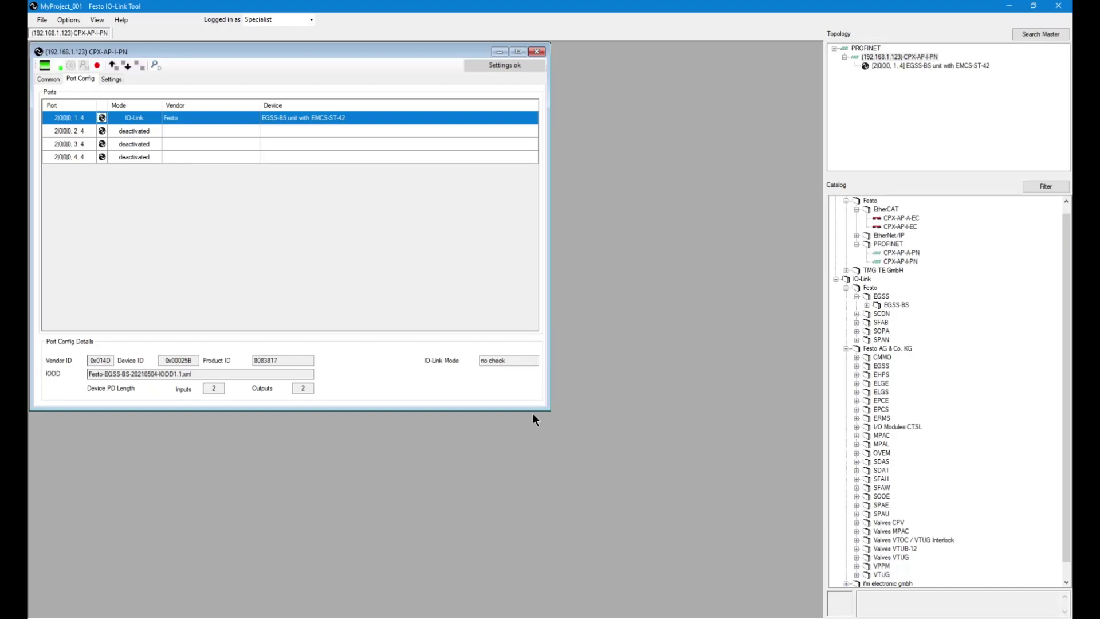
- Run the device check on the CPX-AP-I-PN master and compare port 1's engineering and IO-Link master entries
key("alt+Tab")
left_click(156, 66)
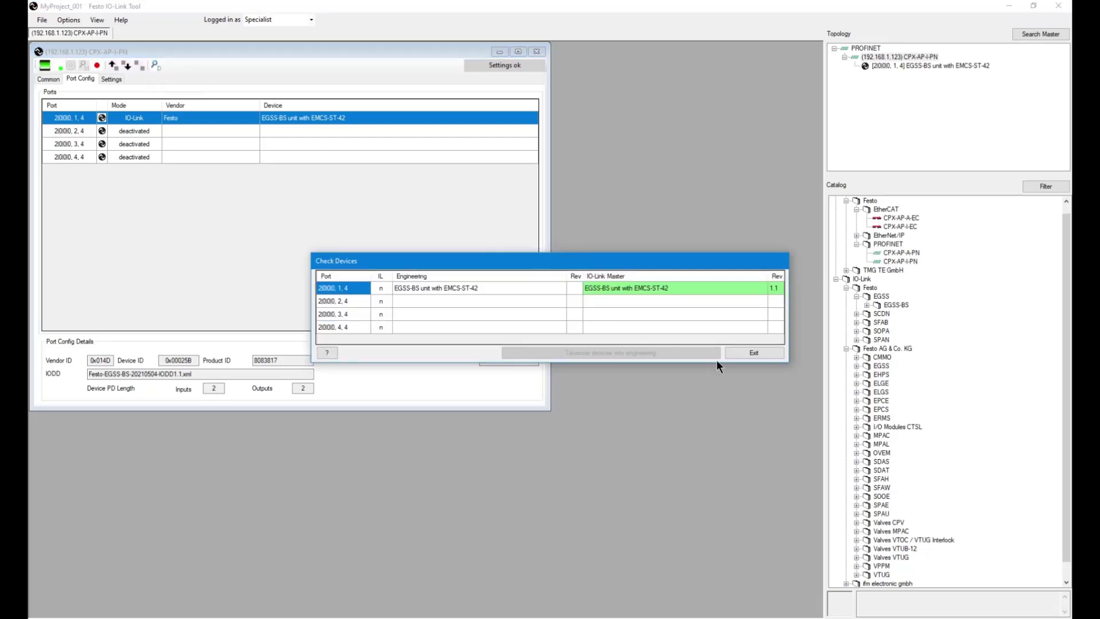
left_click(620, 292)
left_click(521, 289)
left_click(607, 291)
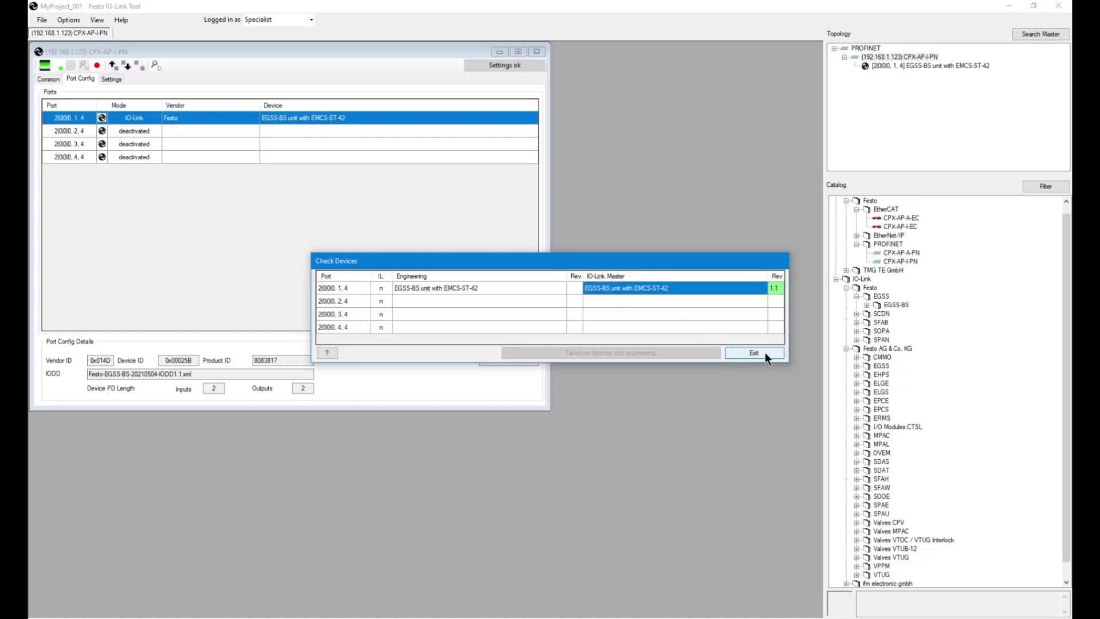
mouse_move(603, 287)
mouse_move(460, 291)
left_click(770, 356)
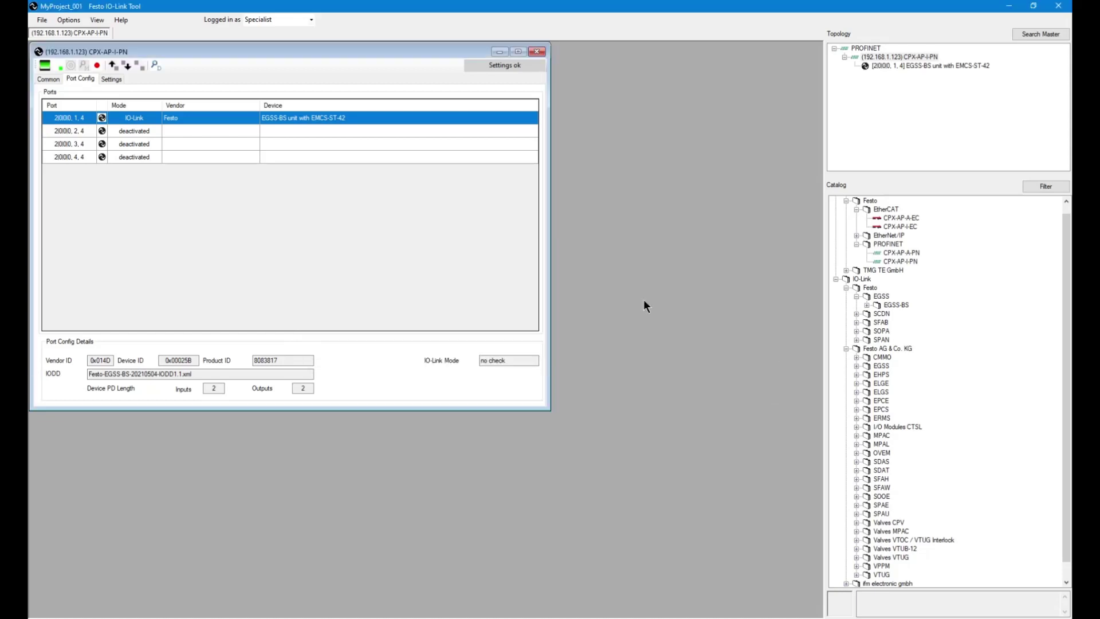
- Open the EGSS-BS unit with EMCS-ST-42 on port 1 and read its parameters from the device
double_click(193, 118)
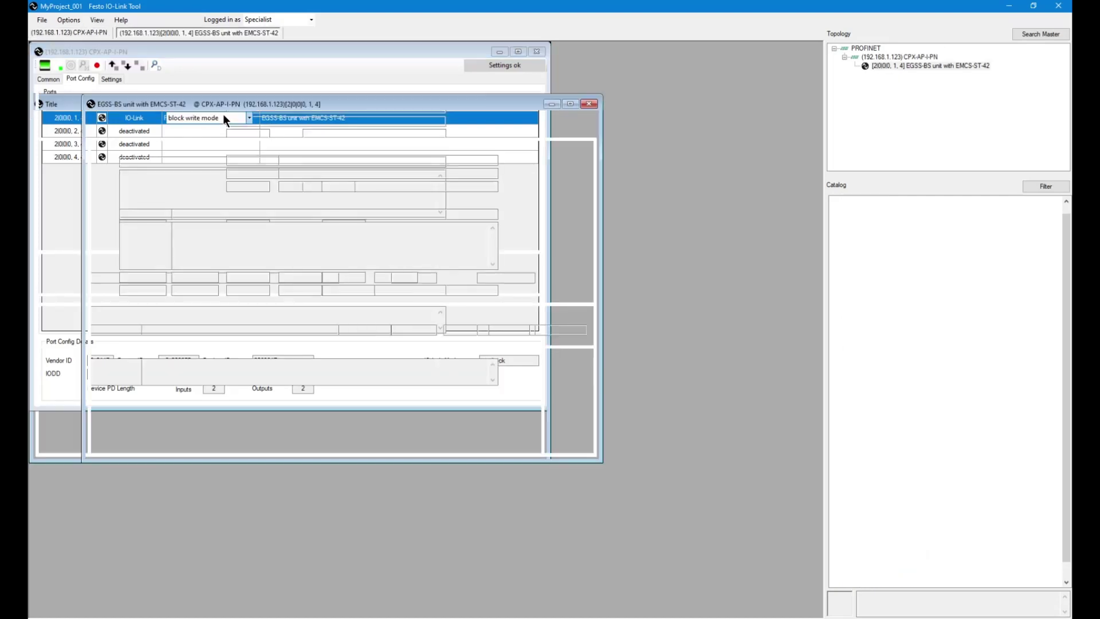
left_click(249, 131)
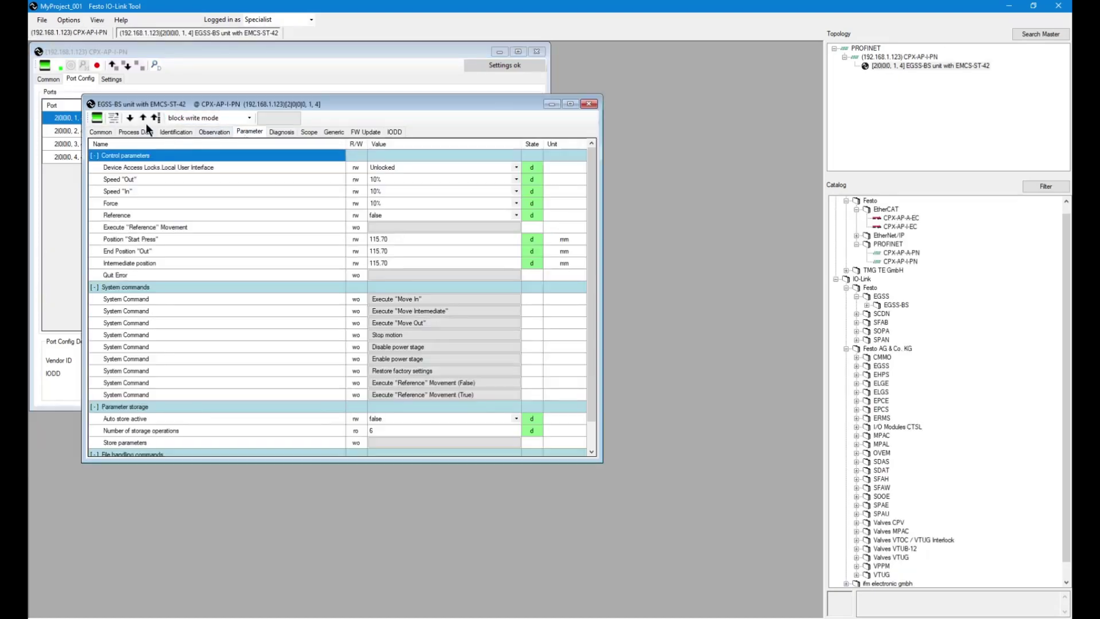
left_click(142, 117)
left_click_drag(377, 104, 538, 164)
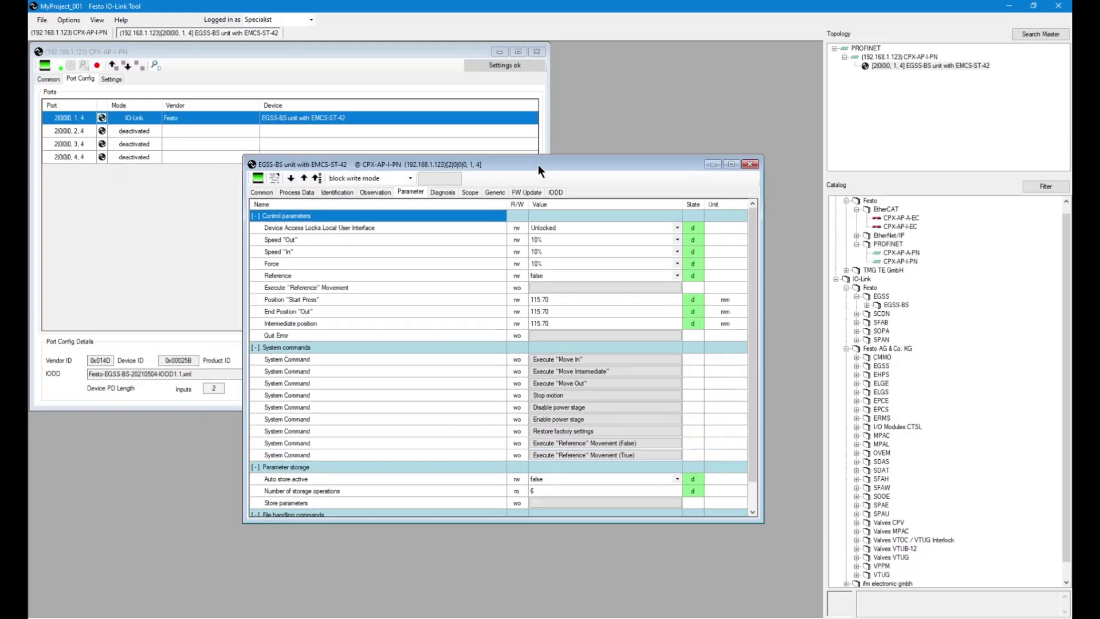
- Examine the unit's Speed "Out", Speed "In", Force, Position "Start Press", End Position "Out" and Intermediate position values
left_click(545, 242)
left_click(549, 250)
left_click(545, 264)
left_click(557, 299)
left_click(547, 312)
left_click(548, 323)
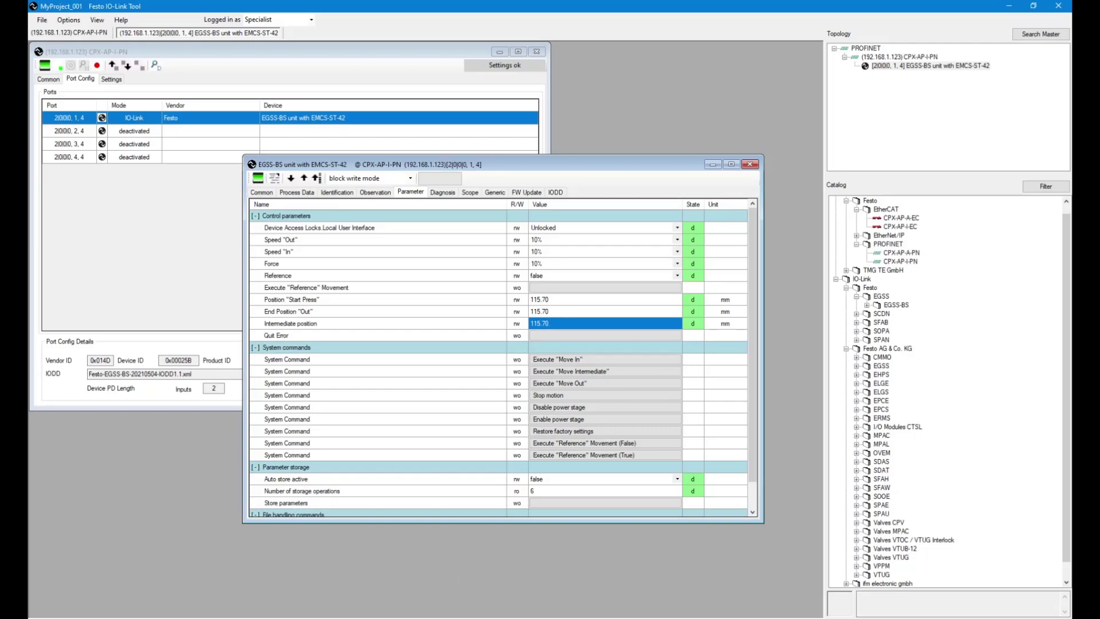
- Close the EGSS-BS unit's device window, then recheck the connected devices and take over port 1's detected device into engineering
left_click(403, 607)
mouse_move(511, 167)
left_mouse_down()
mouse_move(514, 215)
mouse_move(553, 180)
mouse_move(503, 194)
mouse_move(494, 181)
left_mouse_up()
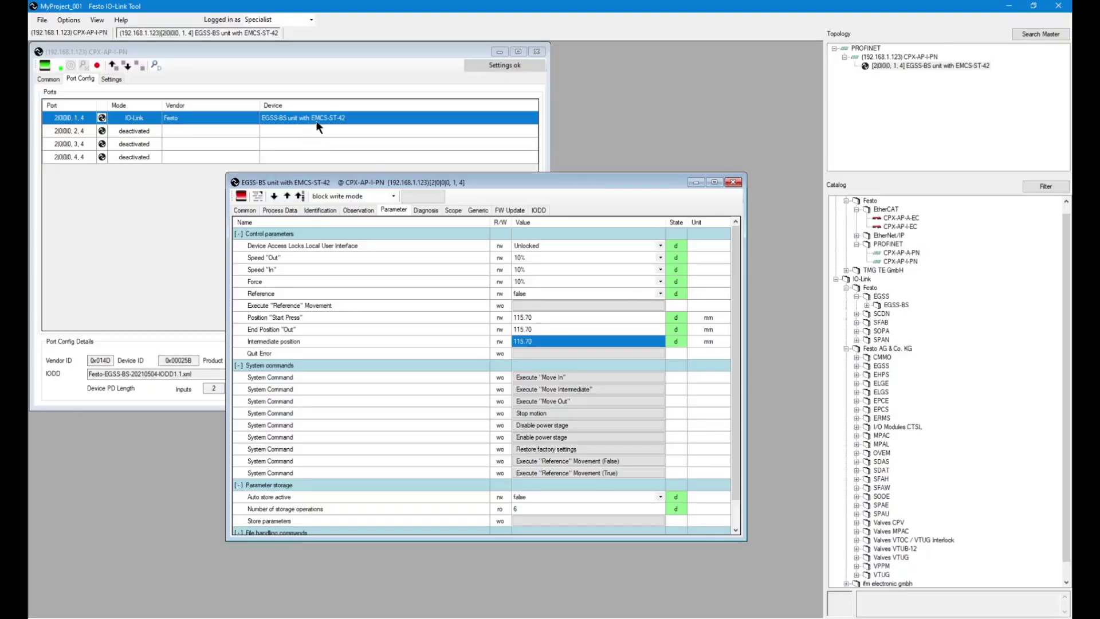
left_click(733, 182)
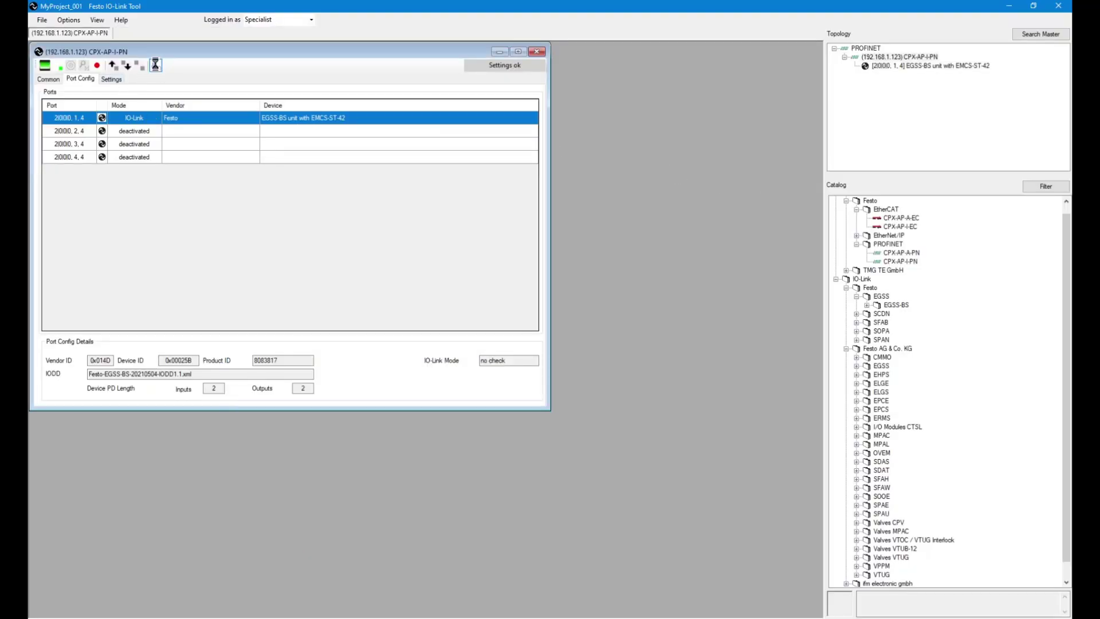
left_click(154, 65)
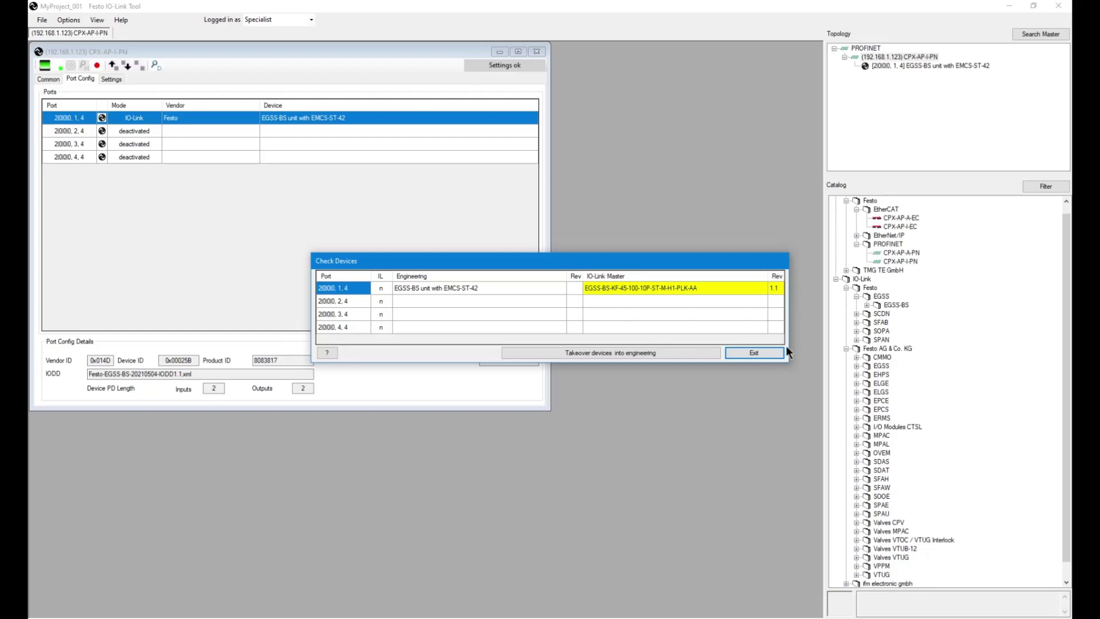
left_click(634, 353)
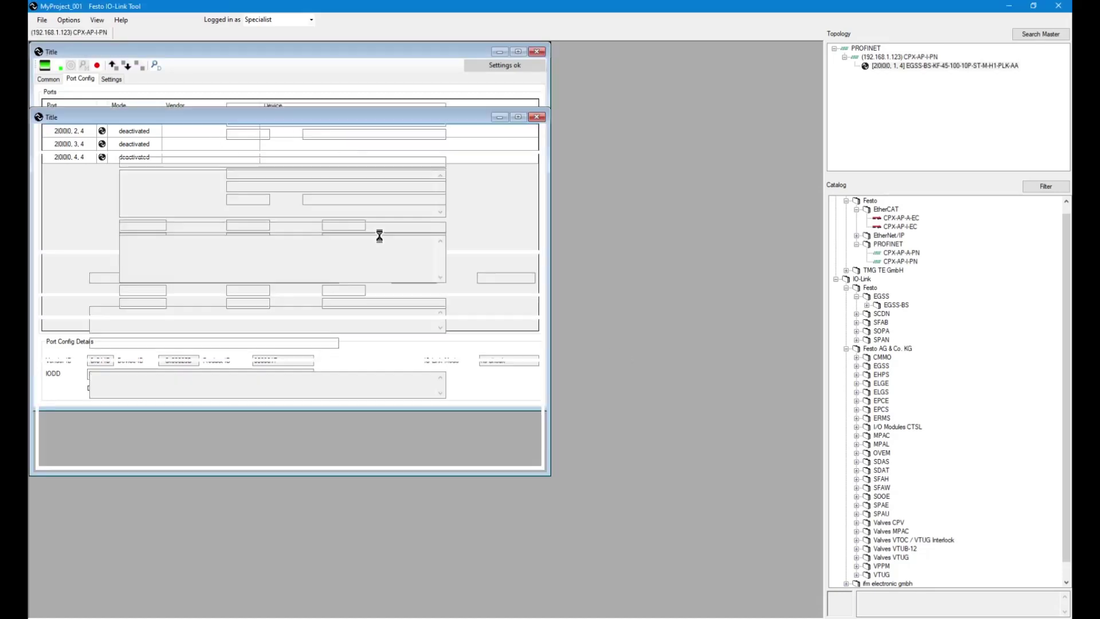
- Read the EGSS-BS-KF-45-100-10P-ST-M-H1-PLK-AA parameters from the device and examine its Start Press and End Position "Out" values
left_click(259, 145)
left_click(160, 133)
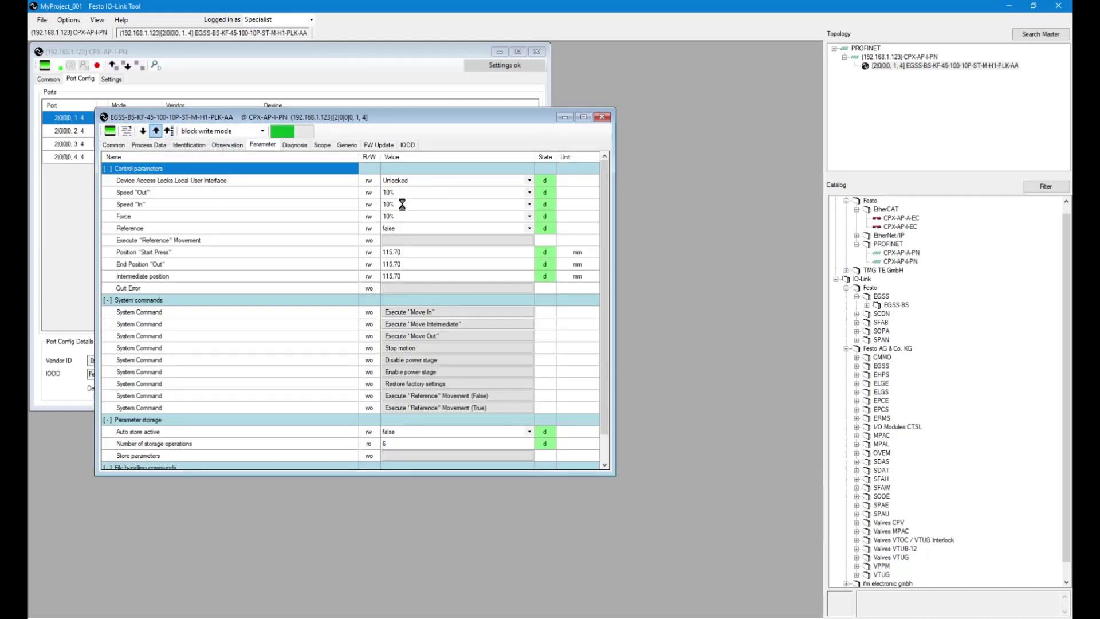
left_click(401, 250)
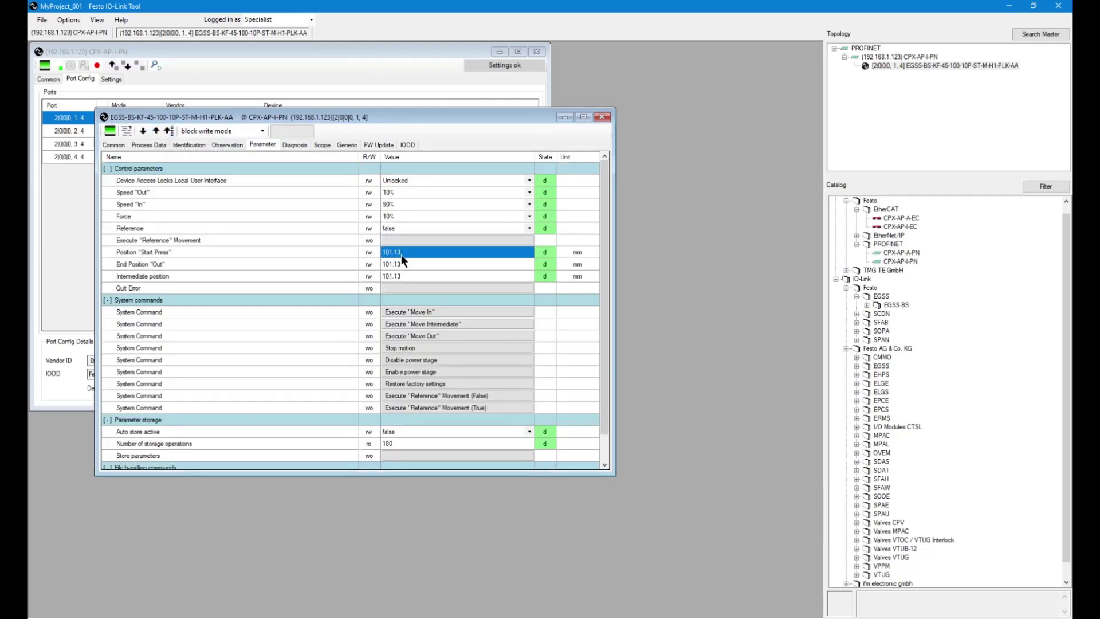
left_click(403, 265)
left_click_drag(438, 123, 600, 193)
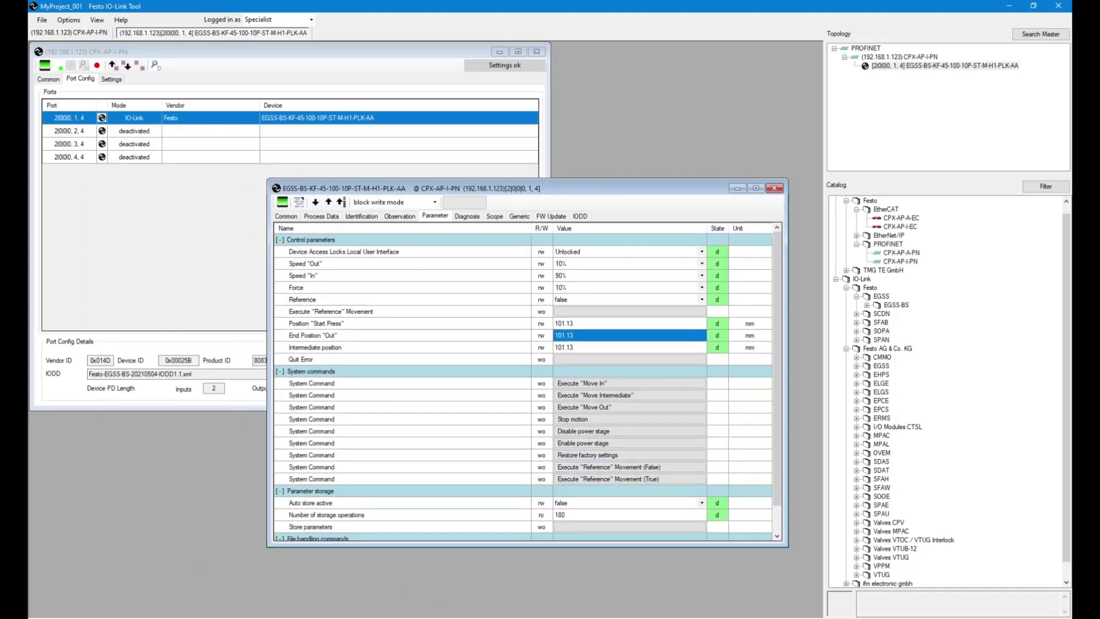
- Go offline in TIA Portal and set Port 1's mode to Set port configuration with Type compatible Device V1.1, Backup + Restore
key("alt+Tab")
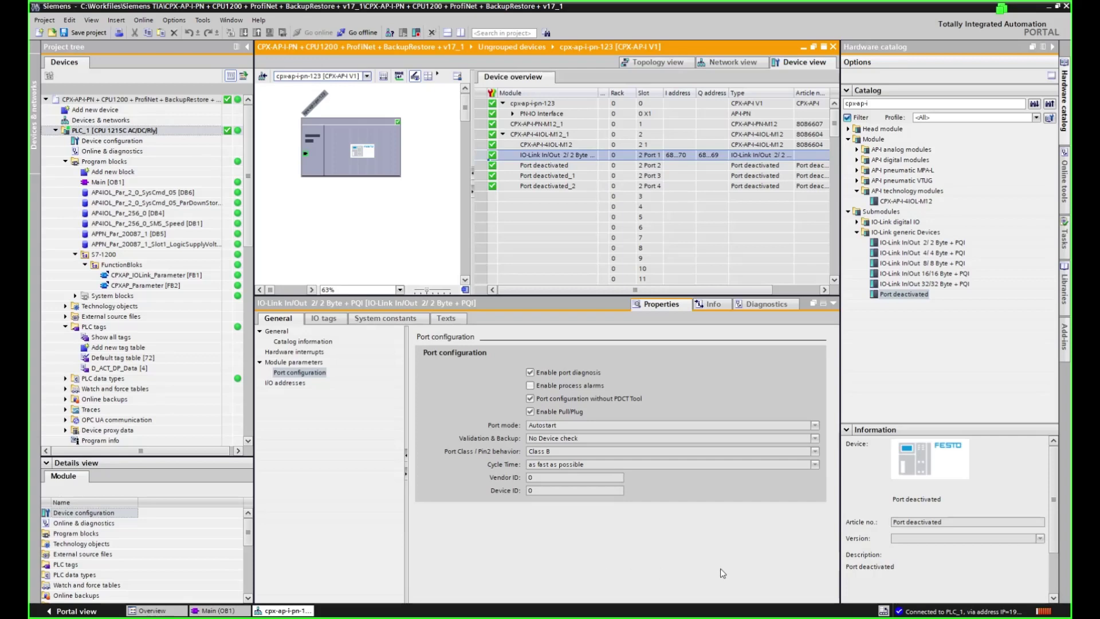
left_click(353, 33)
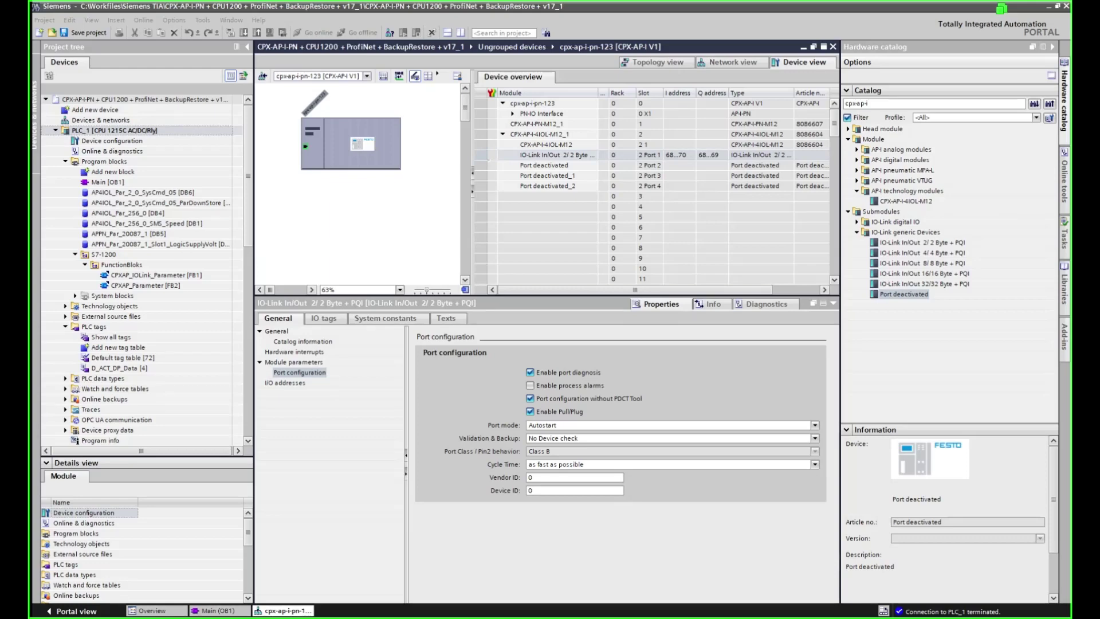
left_click(576, 426)
left_click(573, 435)
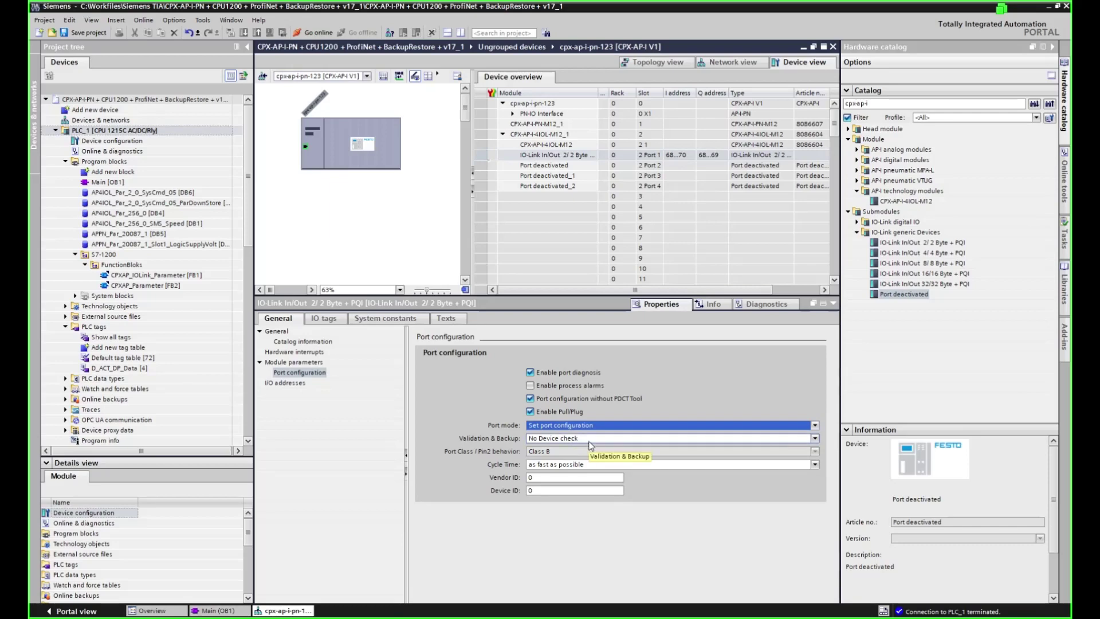
left_click(589, 439)
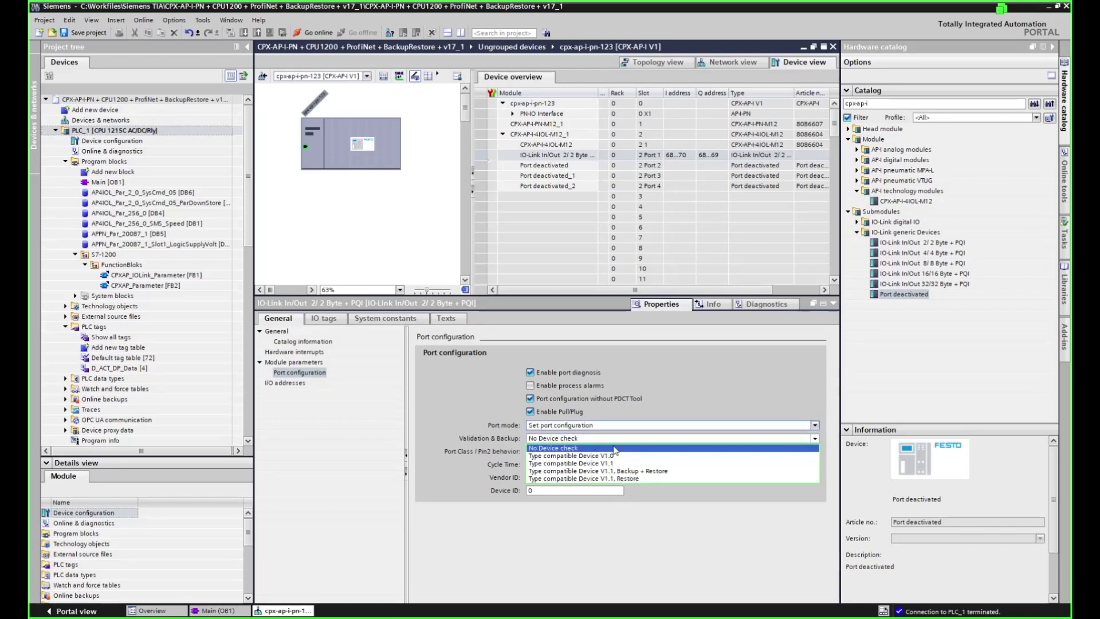
left_click(648, 472)
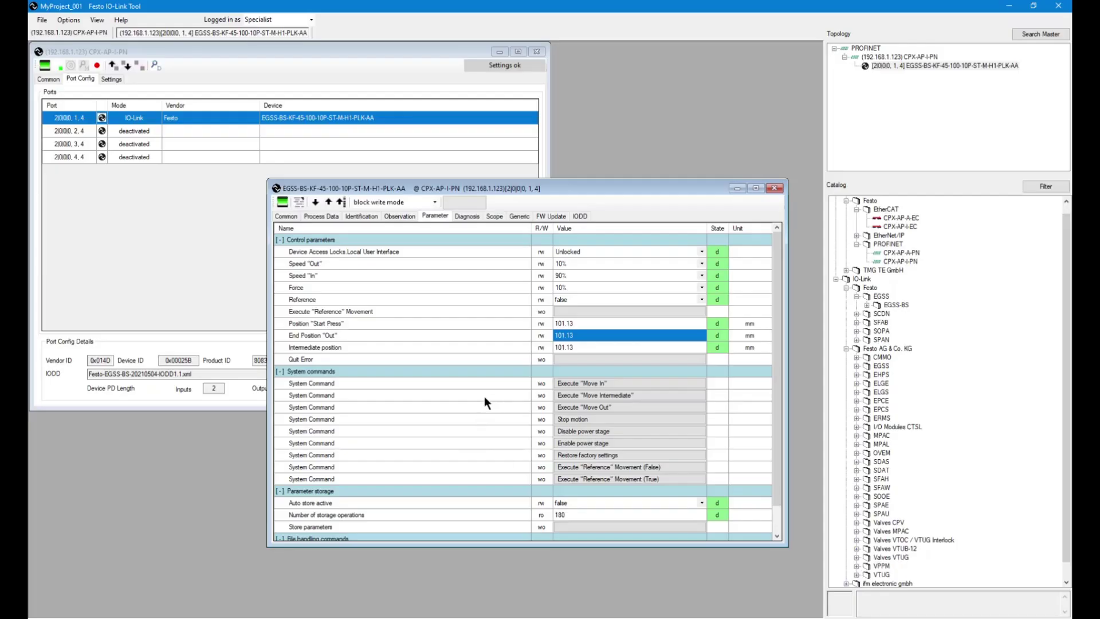
- Look up the EGSS-BS device's vendor ID in Festo IO-Link Tool and set Port 1's Vendor ID to 333 in TIA Portal
left_click(362, 217)
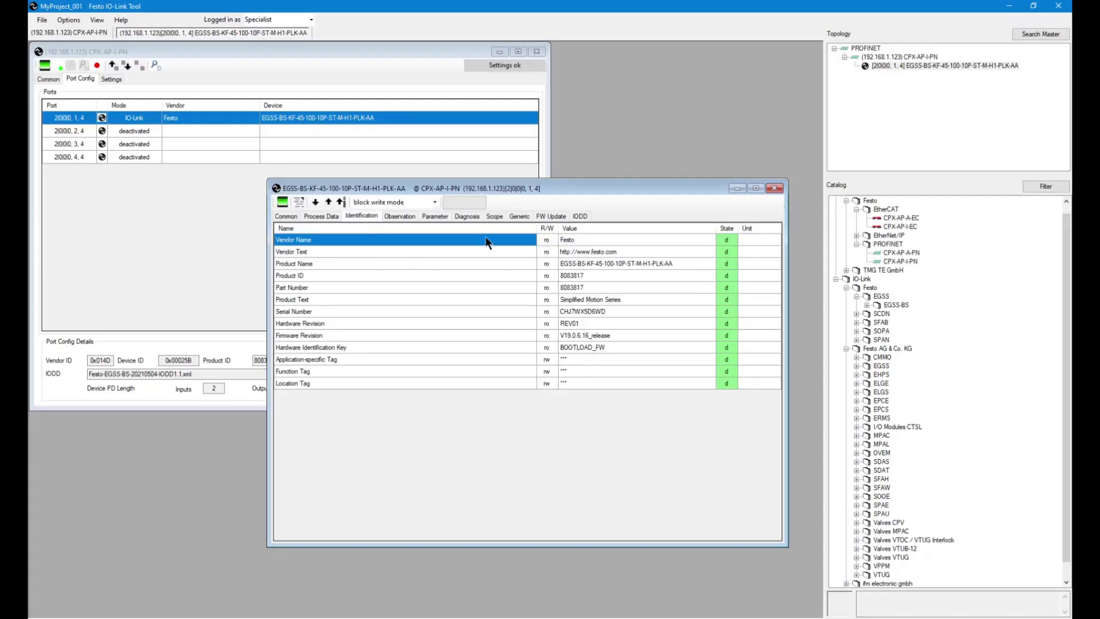
left_click(321, 216)
left_click(286, 216)
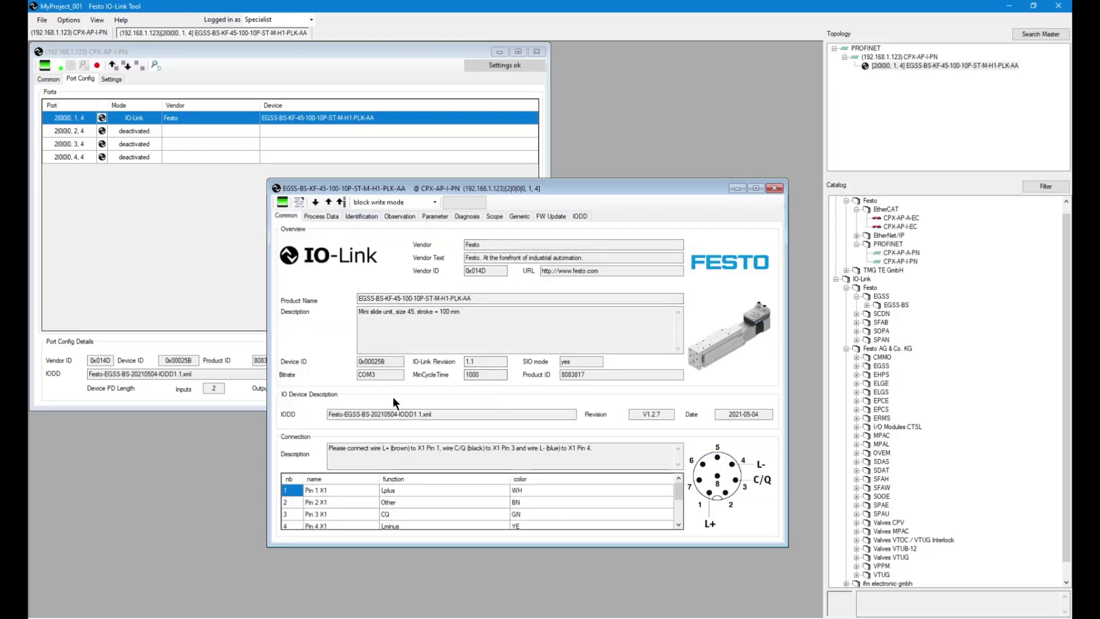
double_click(486, 270)
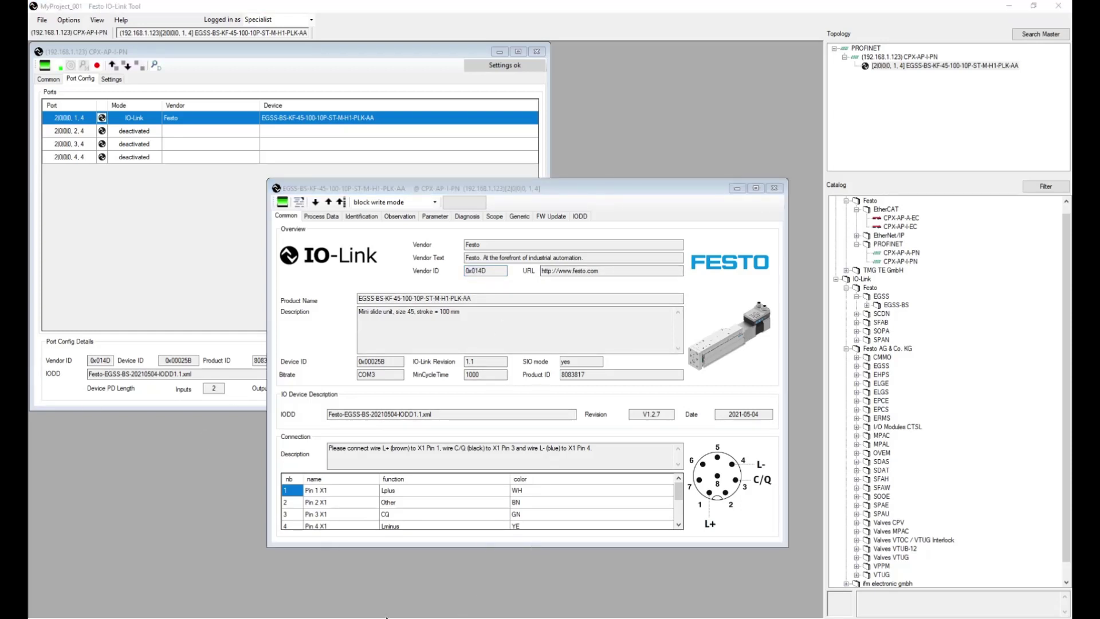
key("alt+Tab")
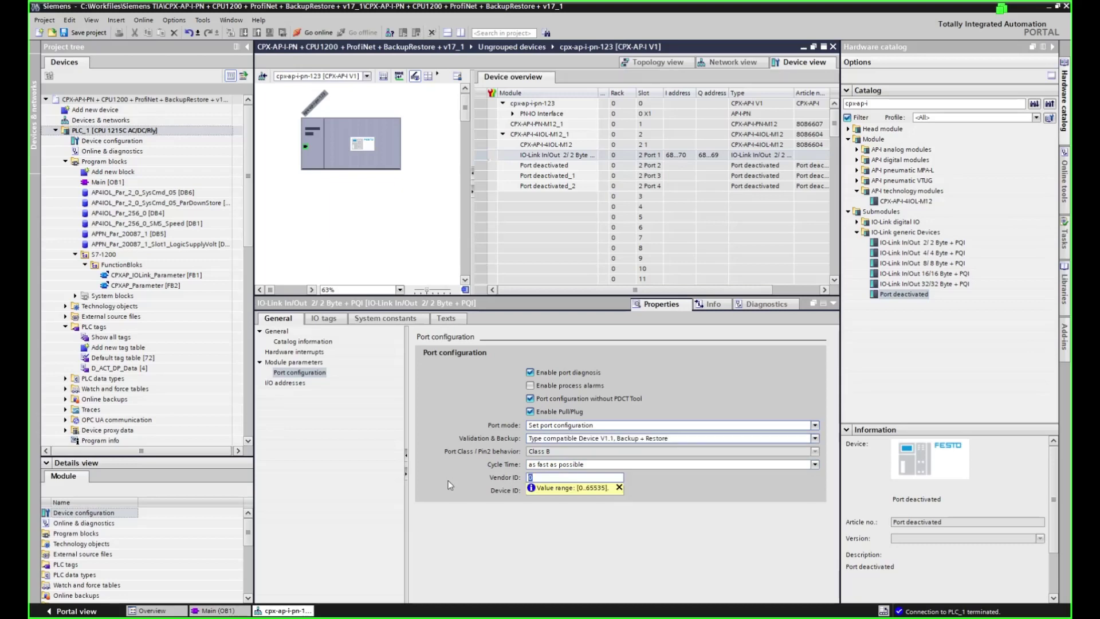
type("333")
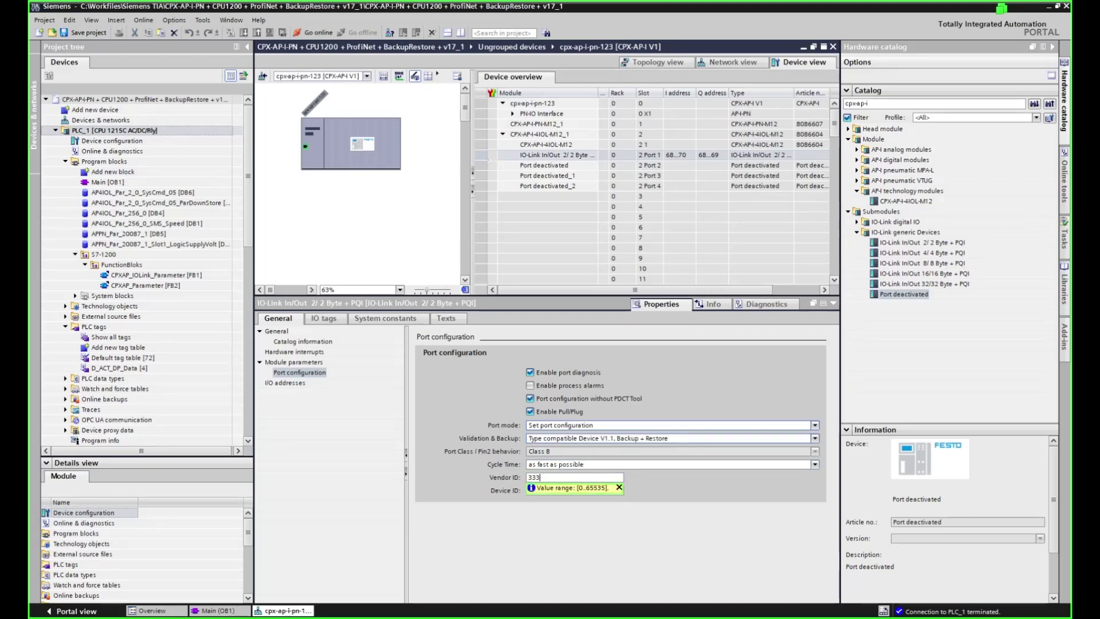
- Look up the EGSS-BS device ID in Festo IO-Link Tool and set Port 1's Device ID to 603 in TIA Portal
left_click(551, 491)
double_click(551, 491)
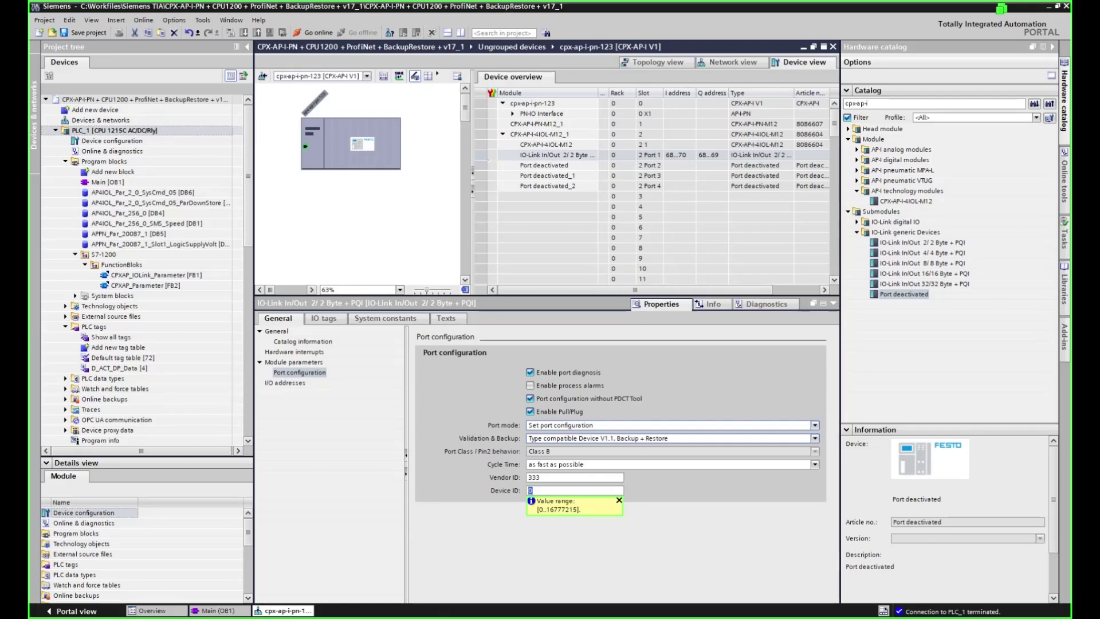
key("alt+Tab")
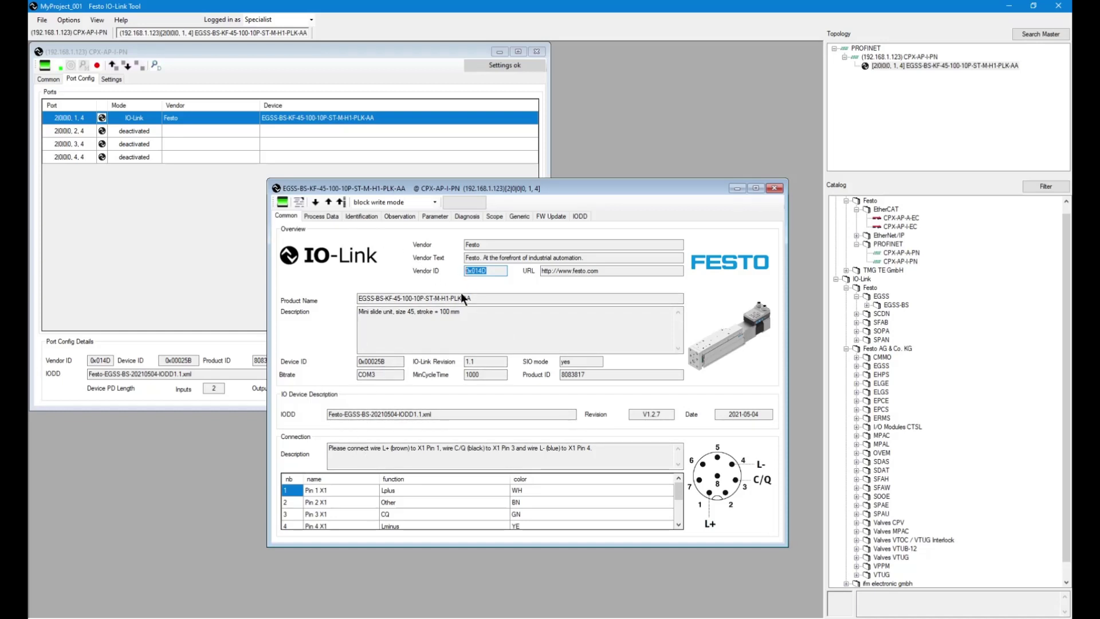
left_click(380, 362)
key("alt+Tab")
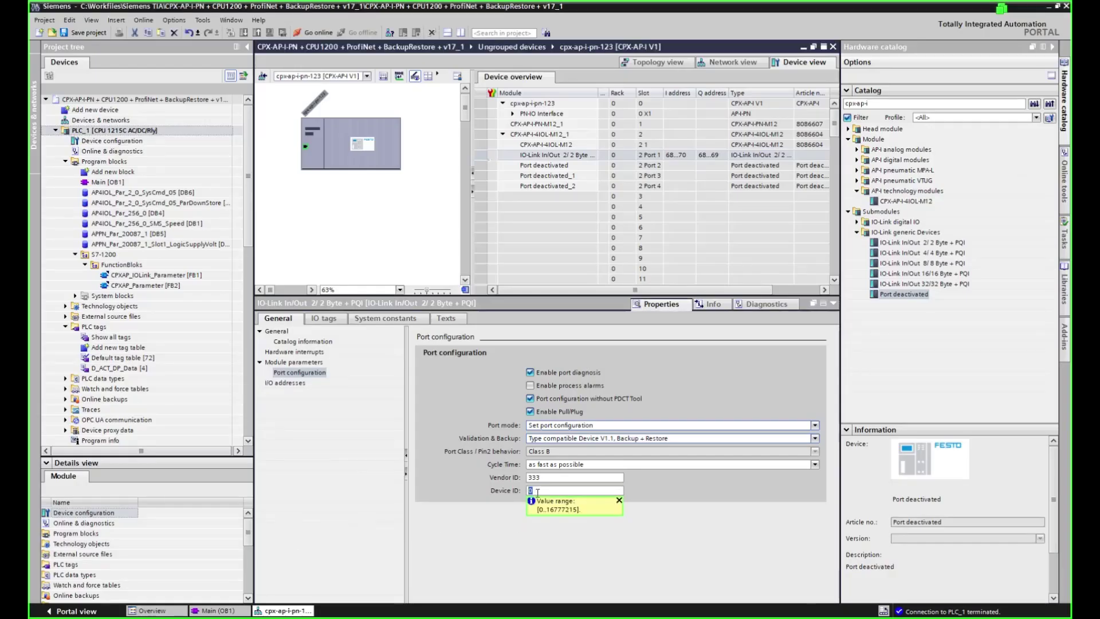
type("603")
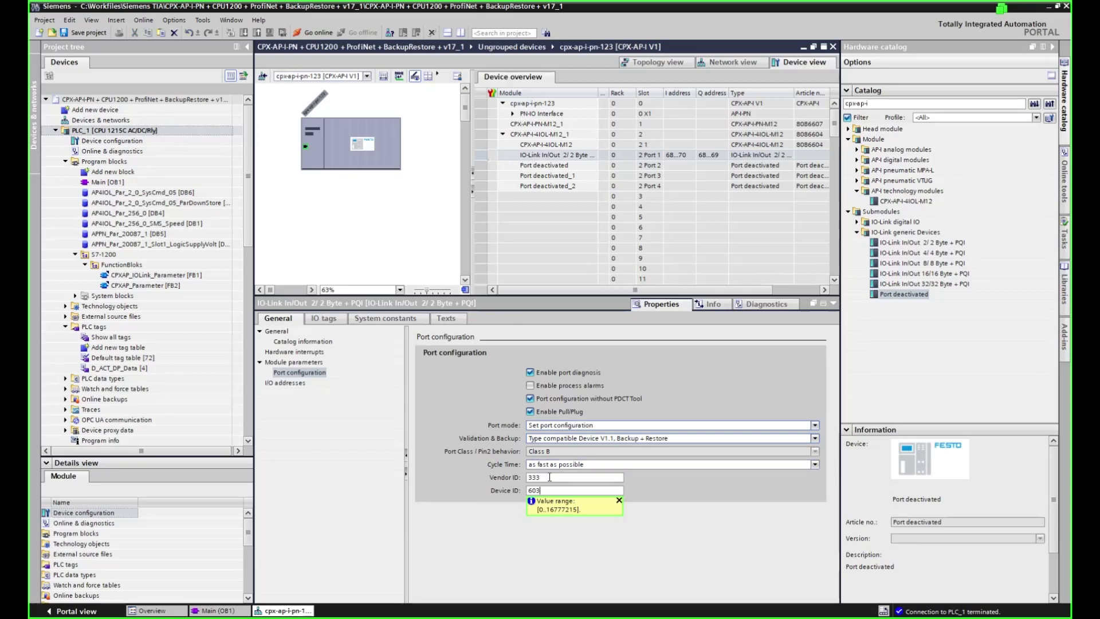
key("Return")
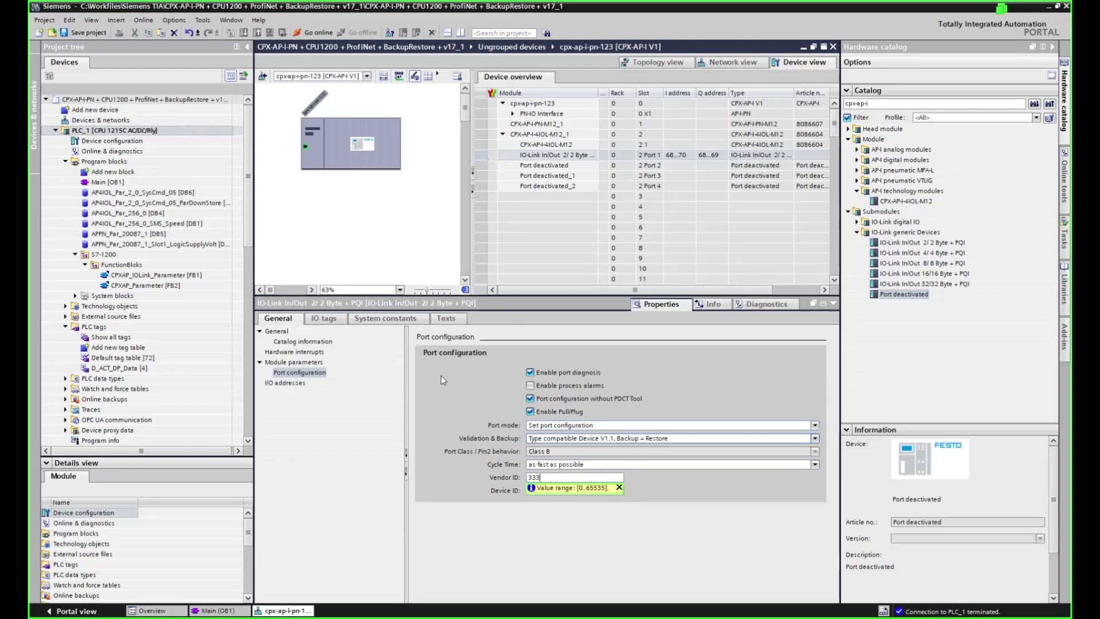
- Compile PLC_1 and download the changed hardware configuration to the device
left_click(128, 132)
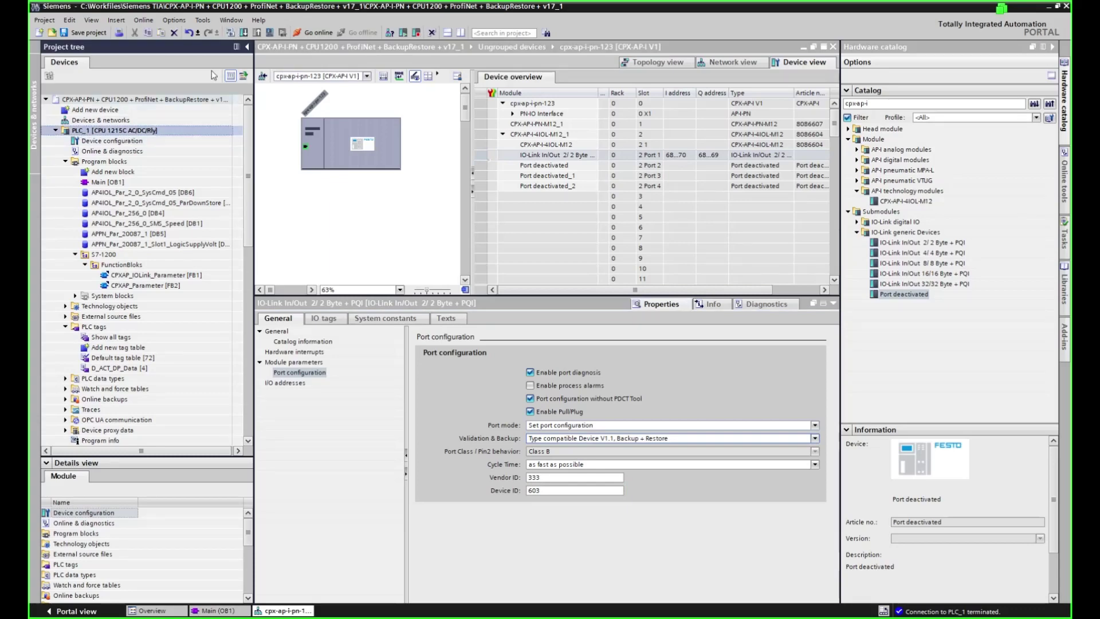
left_click(232, 35)
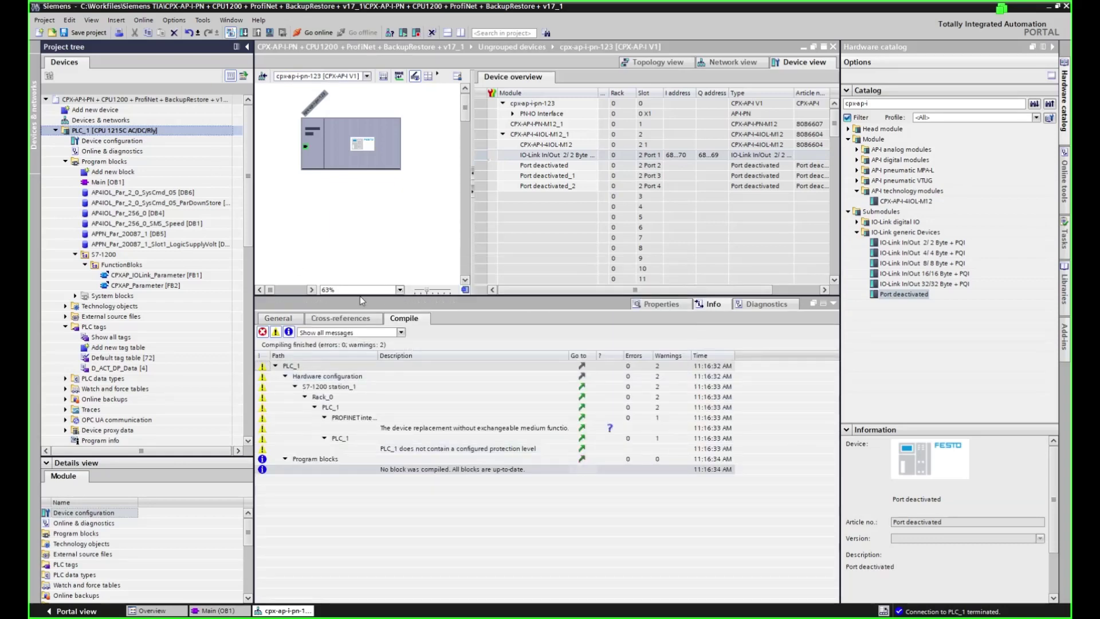
left_click(243, 32)
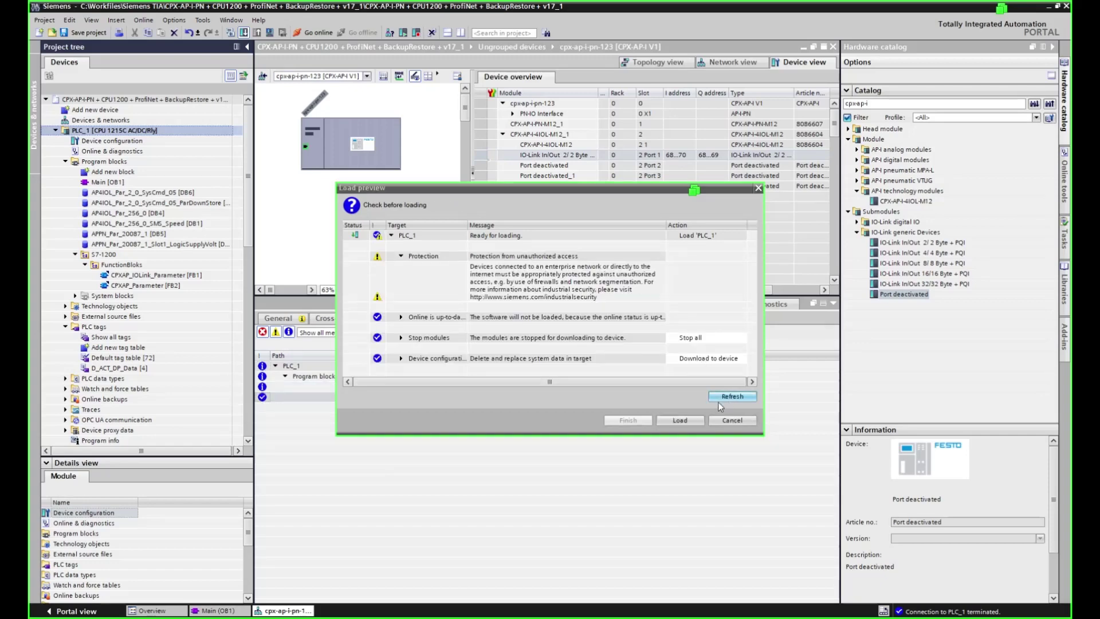
left_click(686, 421)
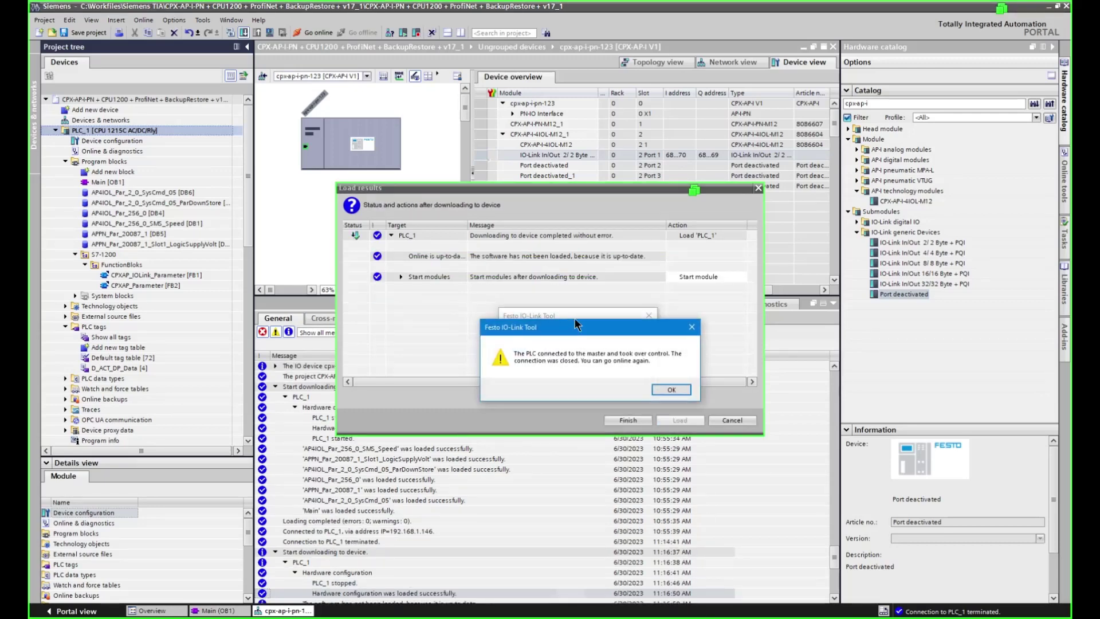
- Dismiss the Festo IO-Link Tool connection messages and return to TIA Portal's load results
left_click(668, 387)
left_click(638, 378)
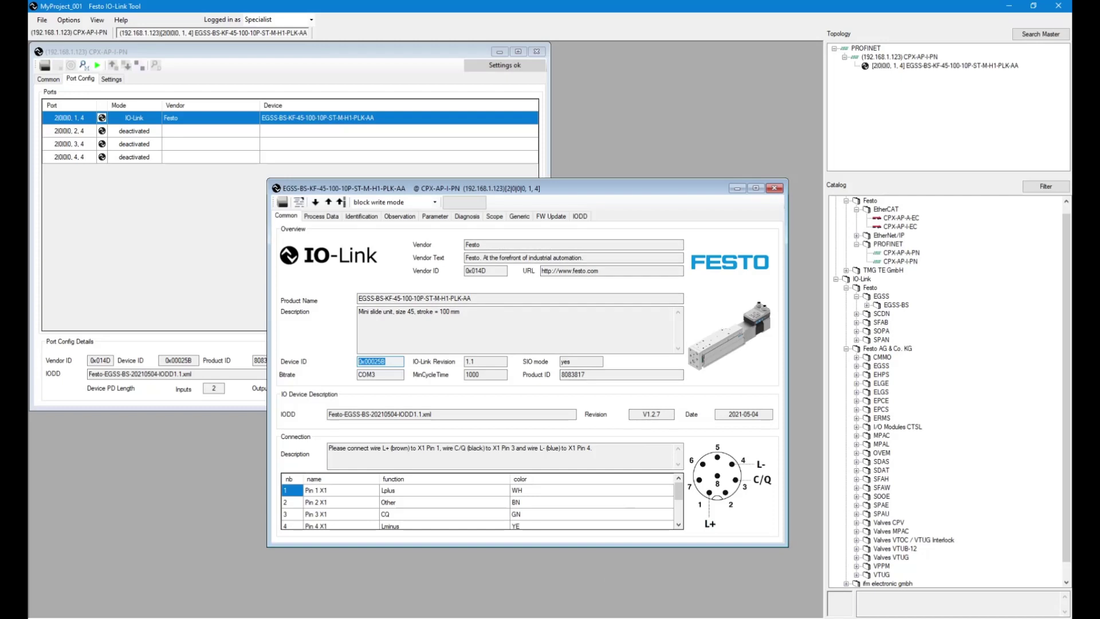
left_click(658, 365)
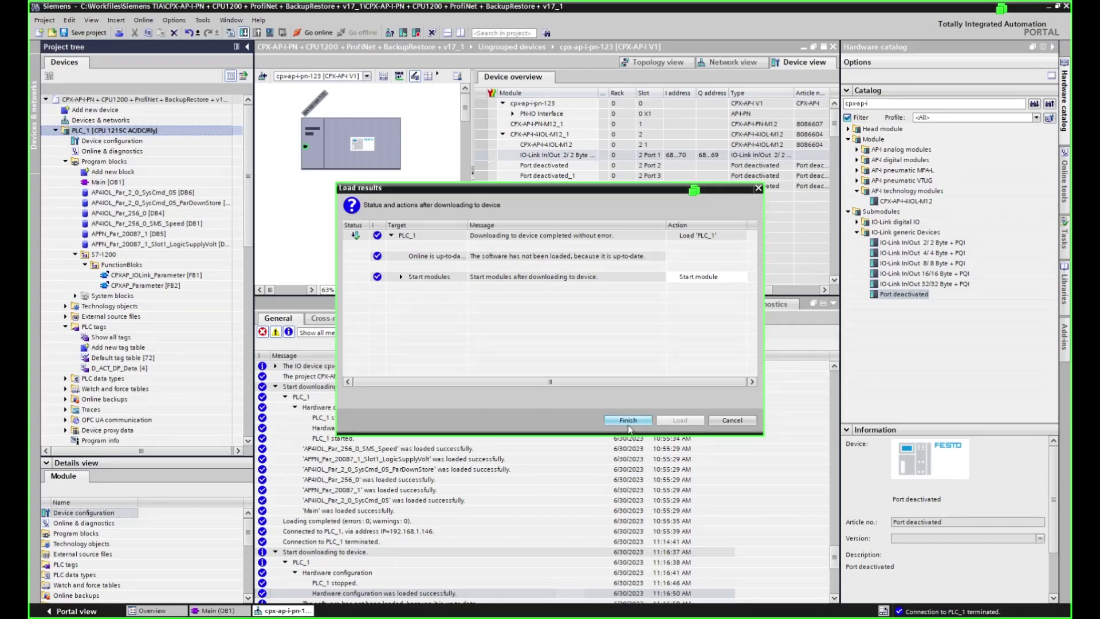
- Finish the hardware download, go online with PLC_1 and display the properties of the selected module
left_click(628, 421)
left_click(318, 34)
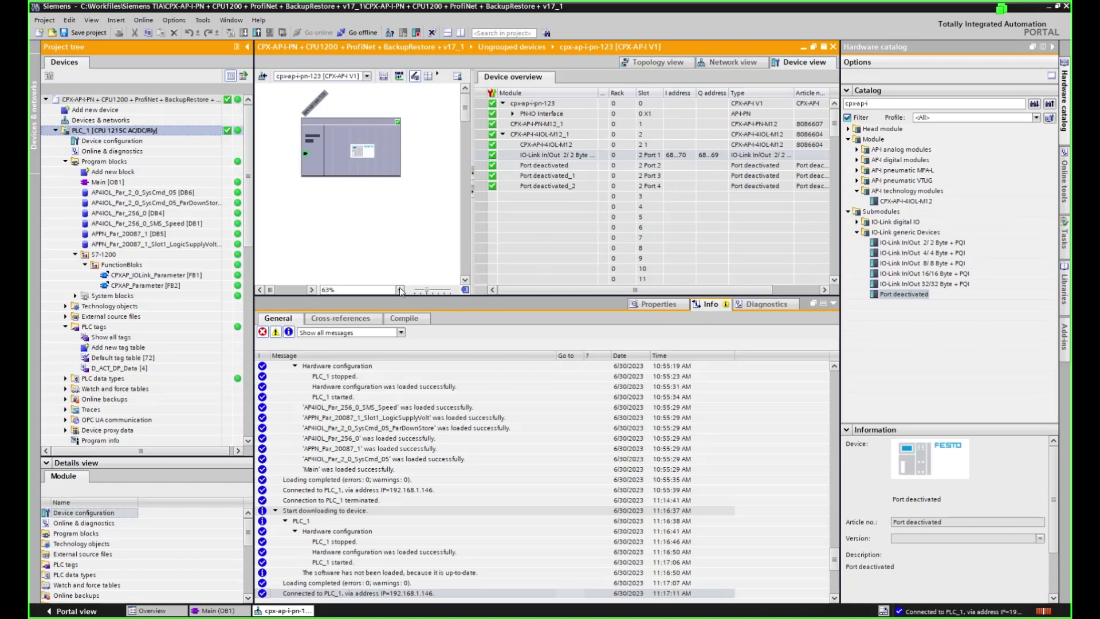
left_click(663, 304)
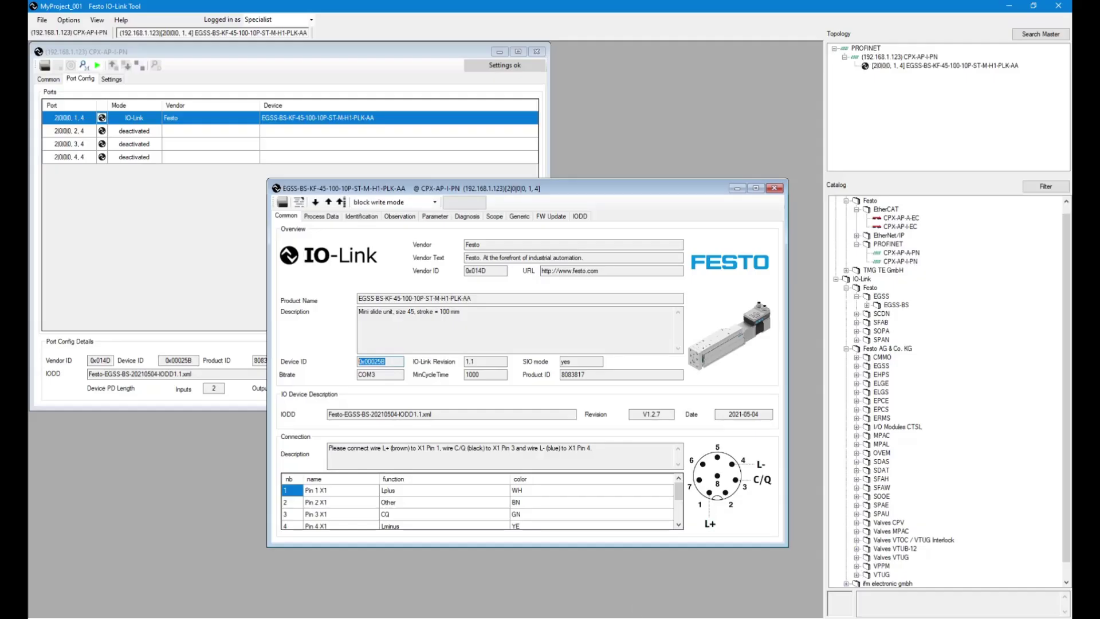
- In Festo IO-Link Tool, close the EGSS-BS device window, connect to the CPX-AP-I-PN master and read the port configuration from it
left_click(775, 189)
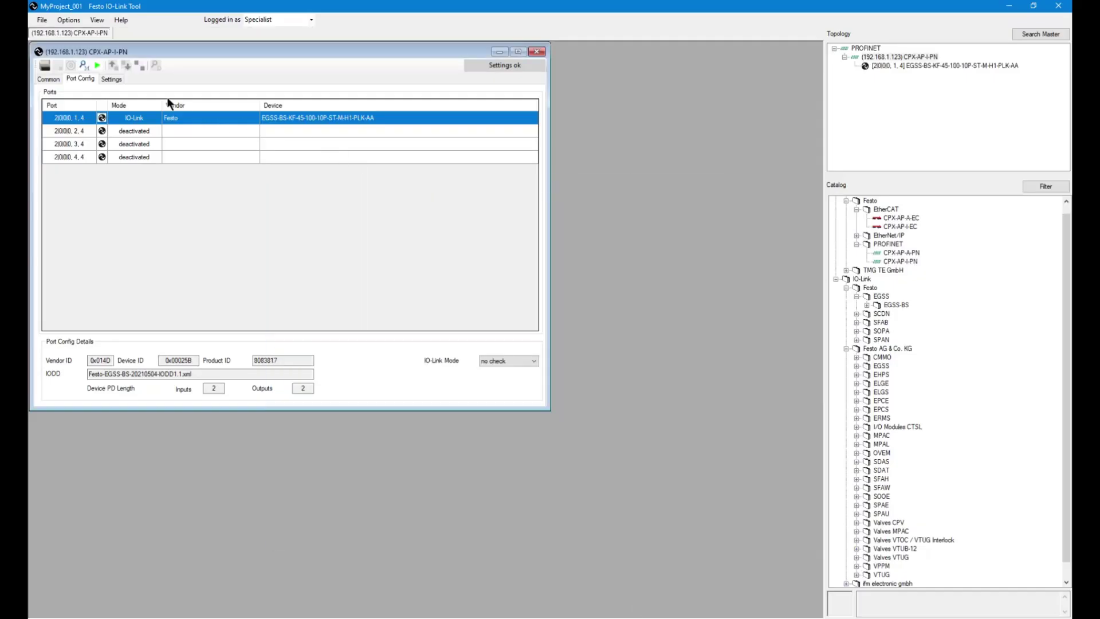
left_click(97, 67)
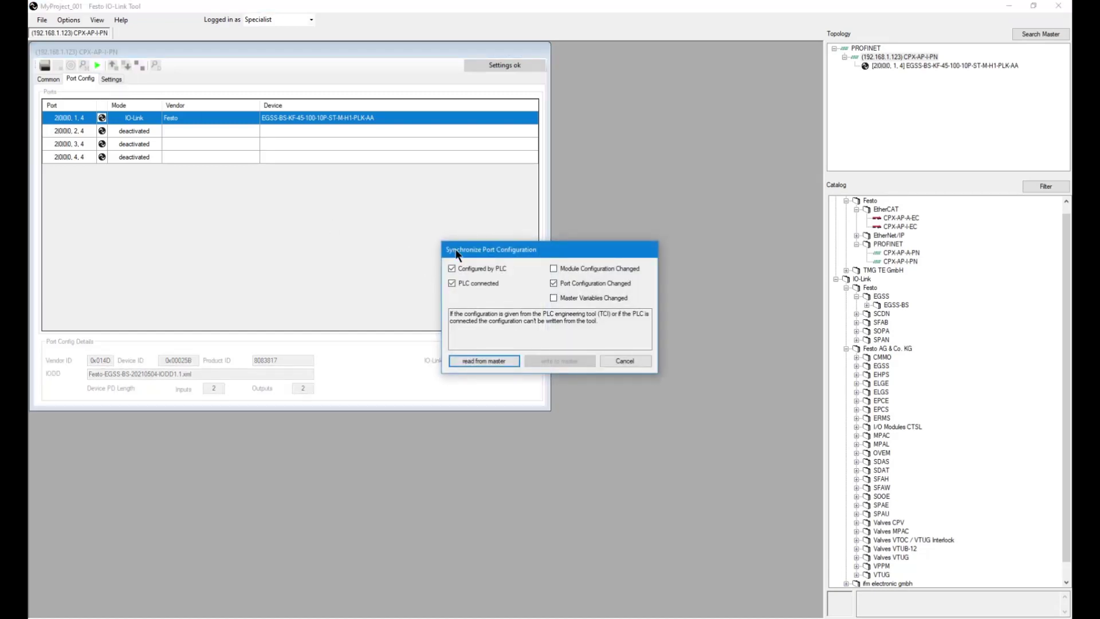
left_click_drag(526, 246, 685, 139)
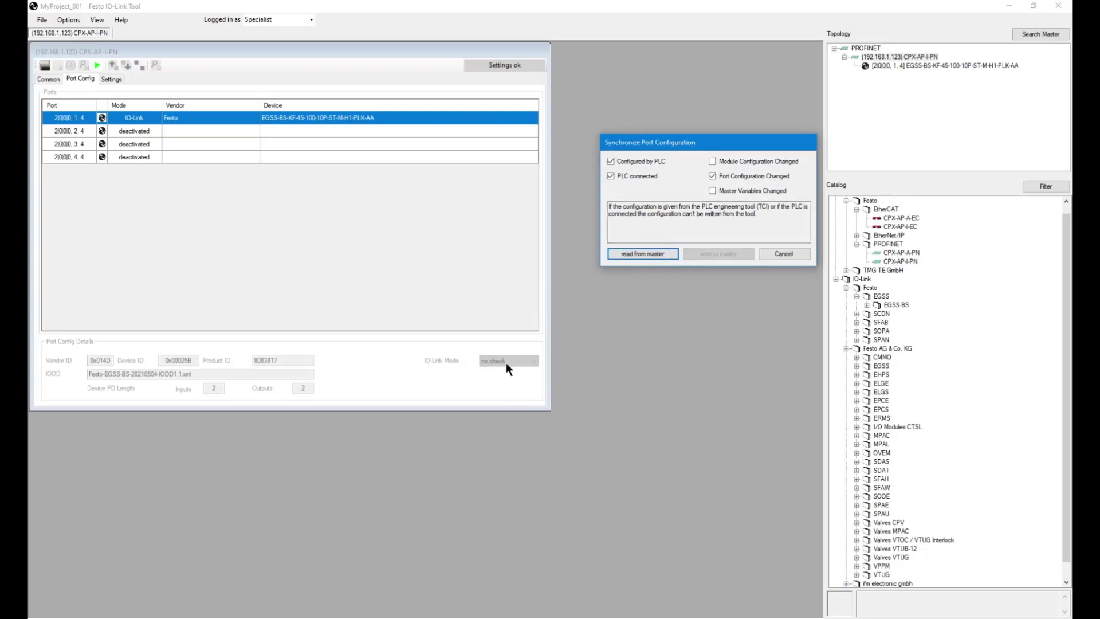
left_click(641, 256)
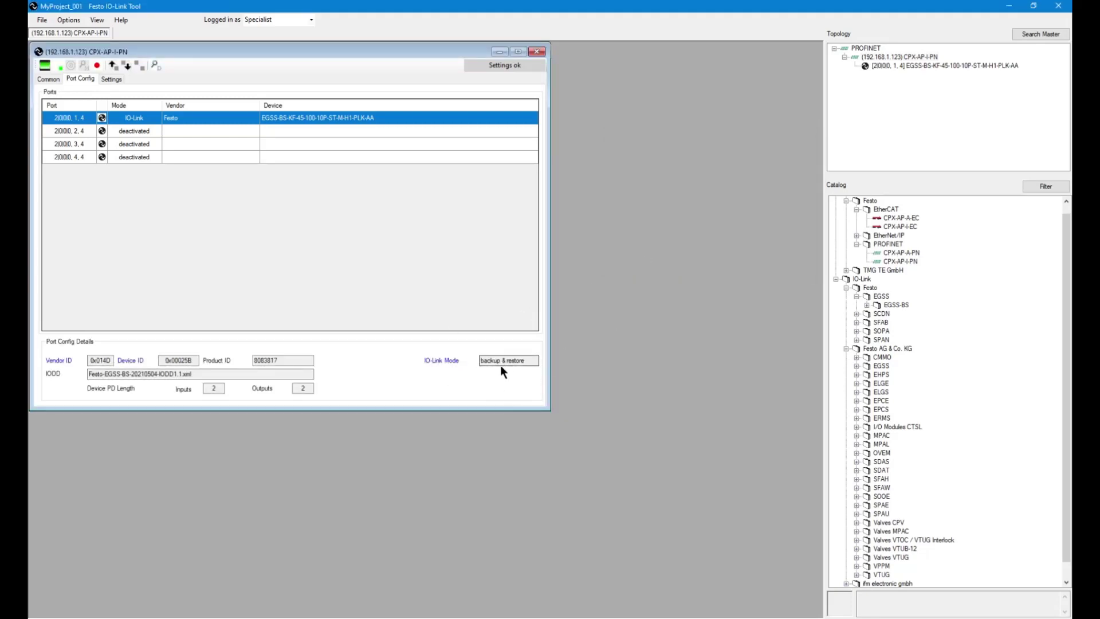
- Open the EGSS-BS device on port 1 and read its parameters from the device
double_click(190, 119)
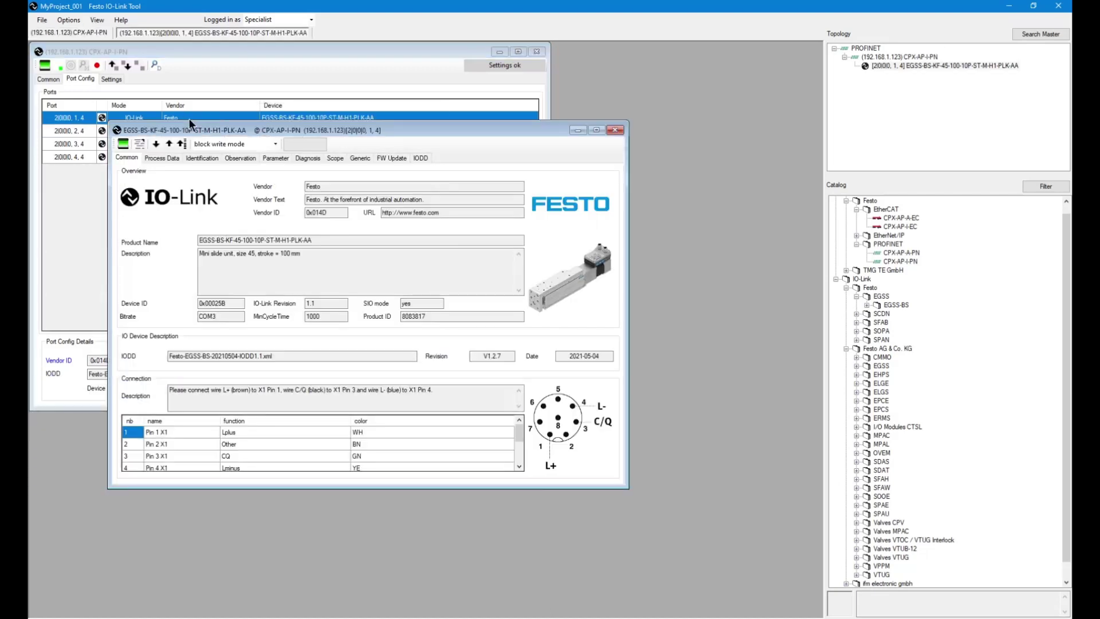
left_click_drag(315, 131, 509, 171)
left_click(453, 199)
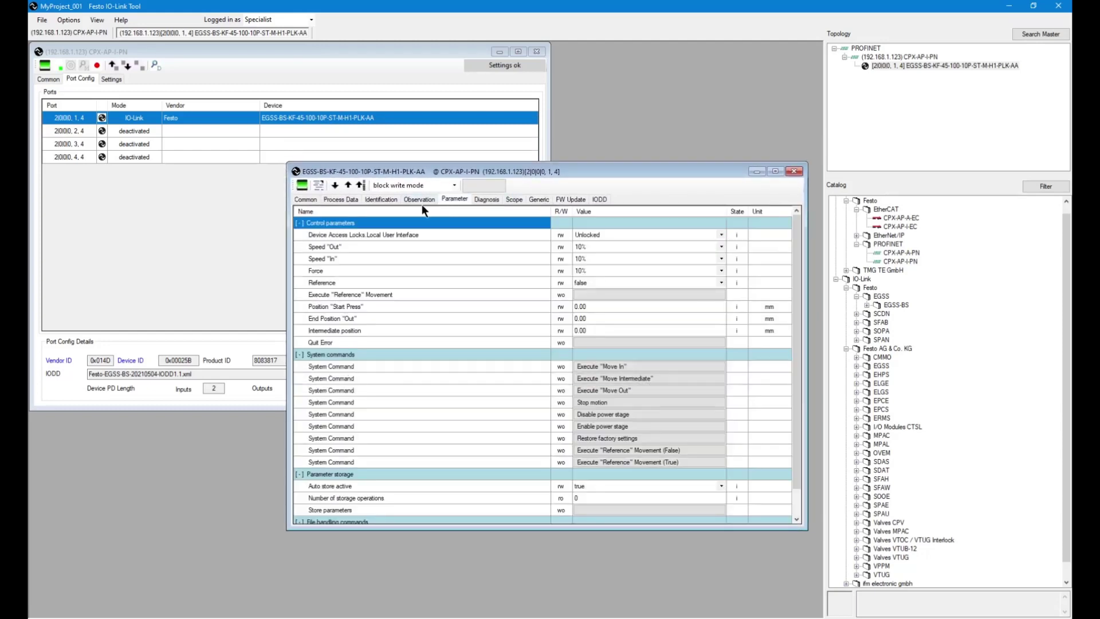
left_click(348, 186)
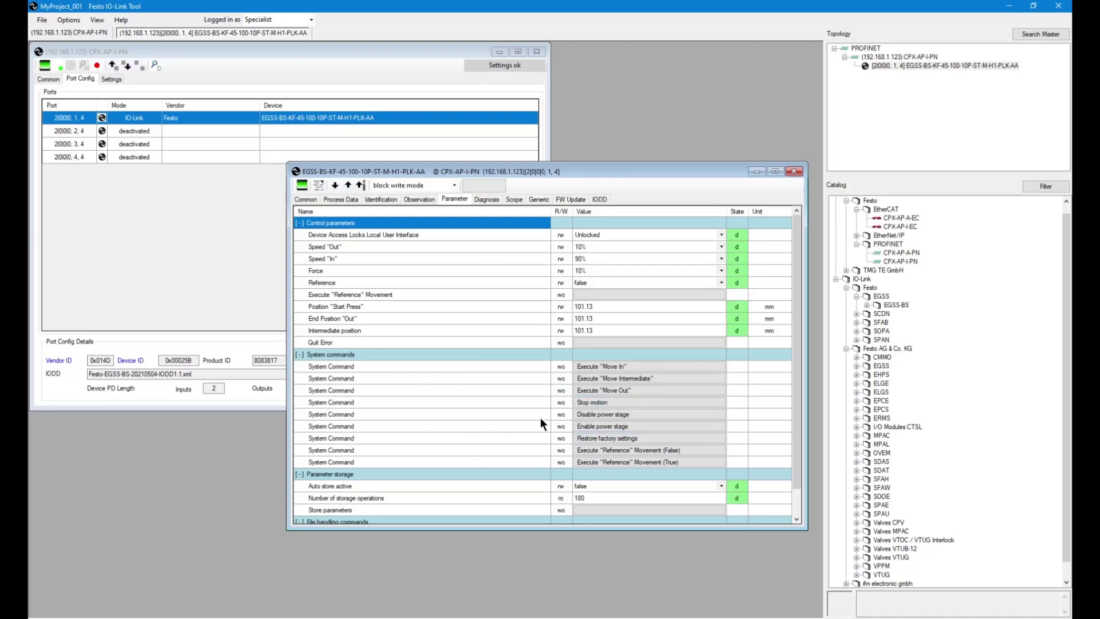
- Set the EGSS-BS parameter Speed "In" to 50% and write the change to the device
left_click(721, 259)
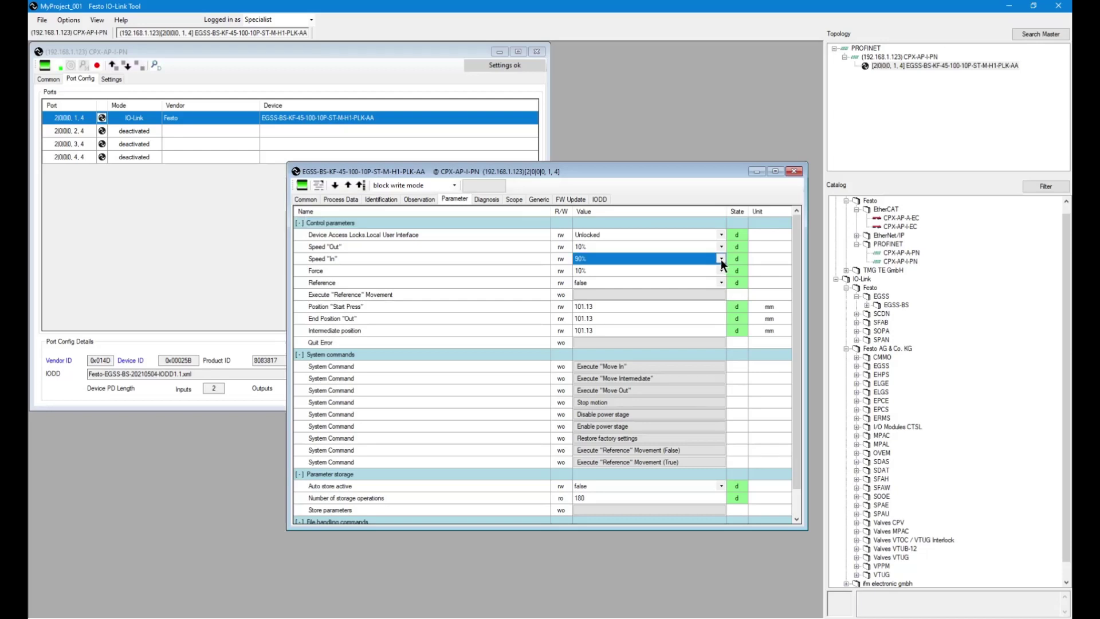
left_click(720, 258)
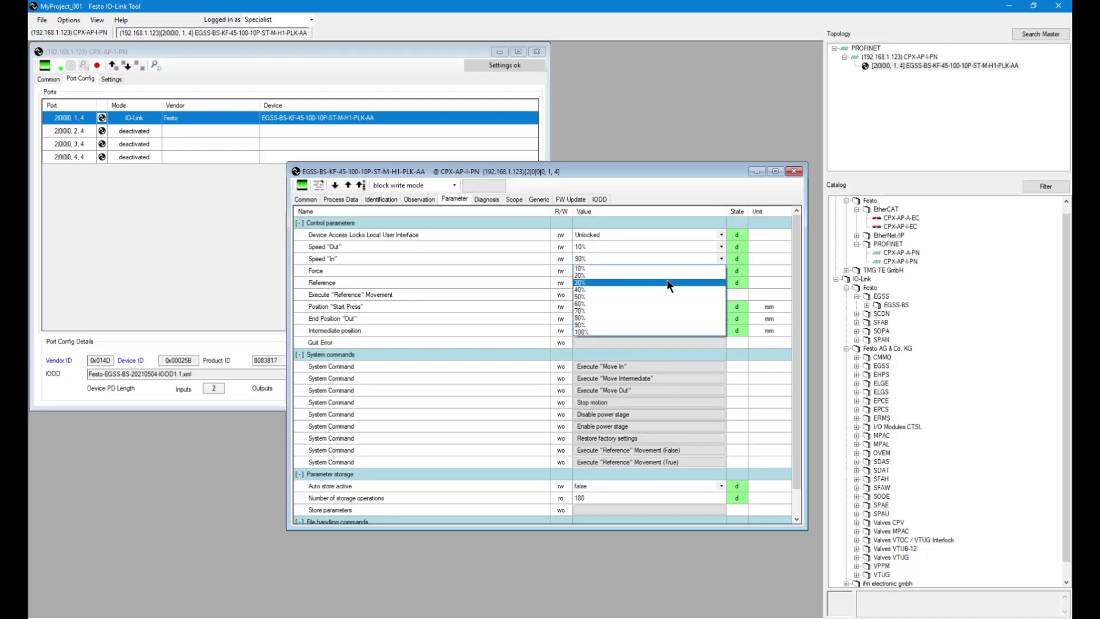
left_click(649, 271)
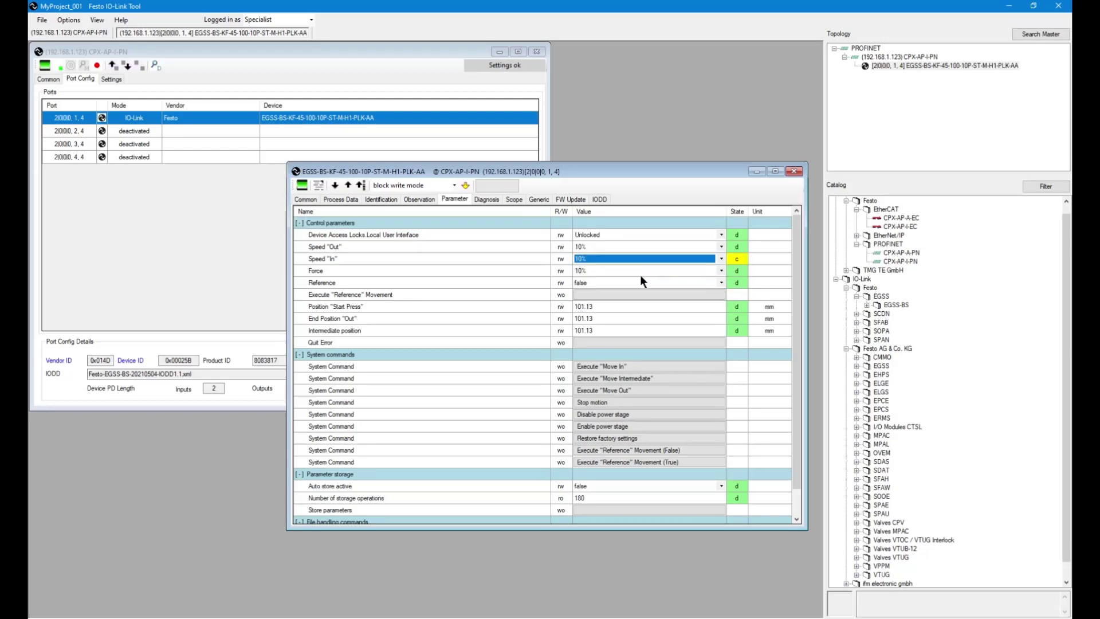
left_click(720, 259)
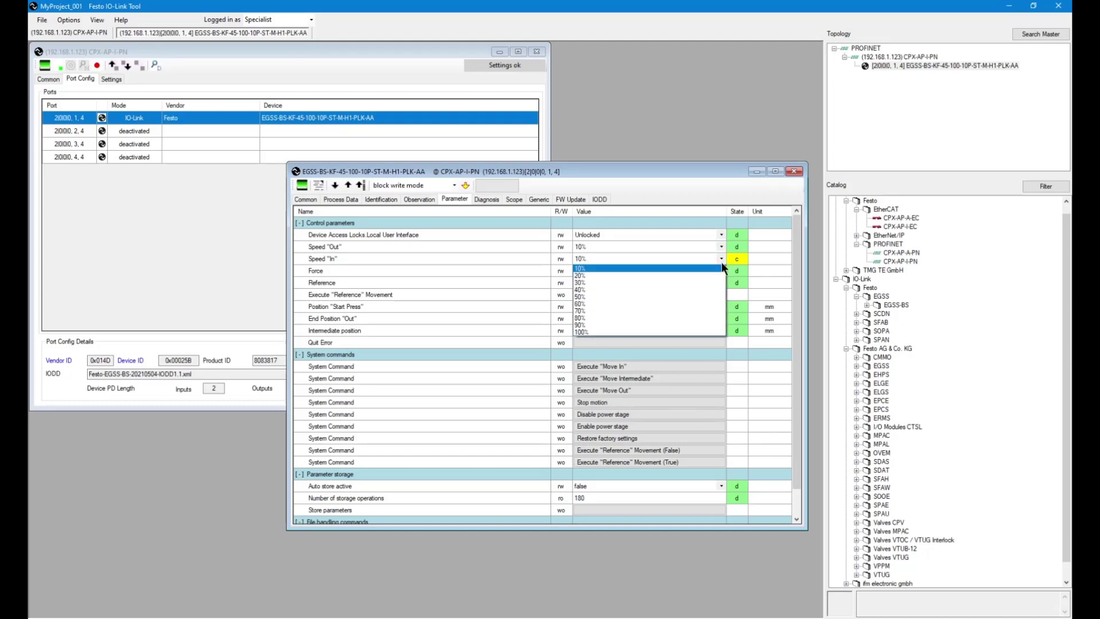
left_click(640, 296)
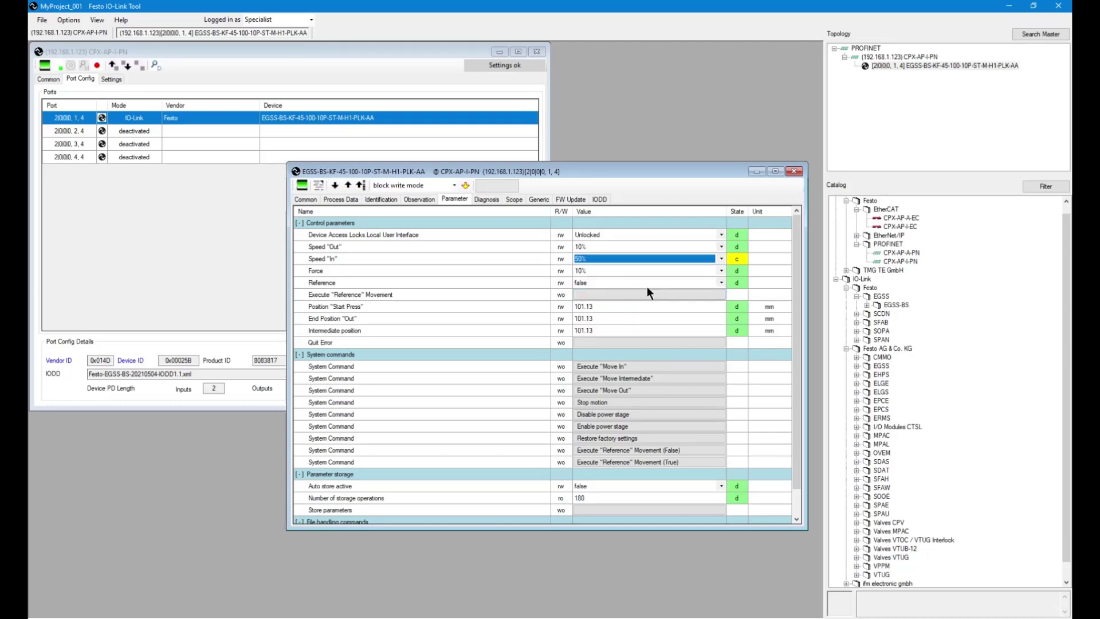
left_click(465, 185)
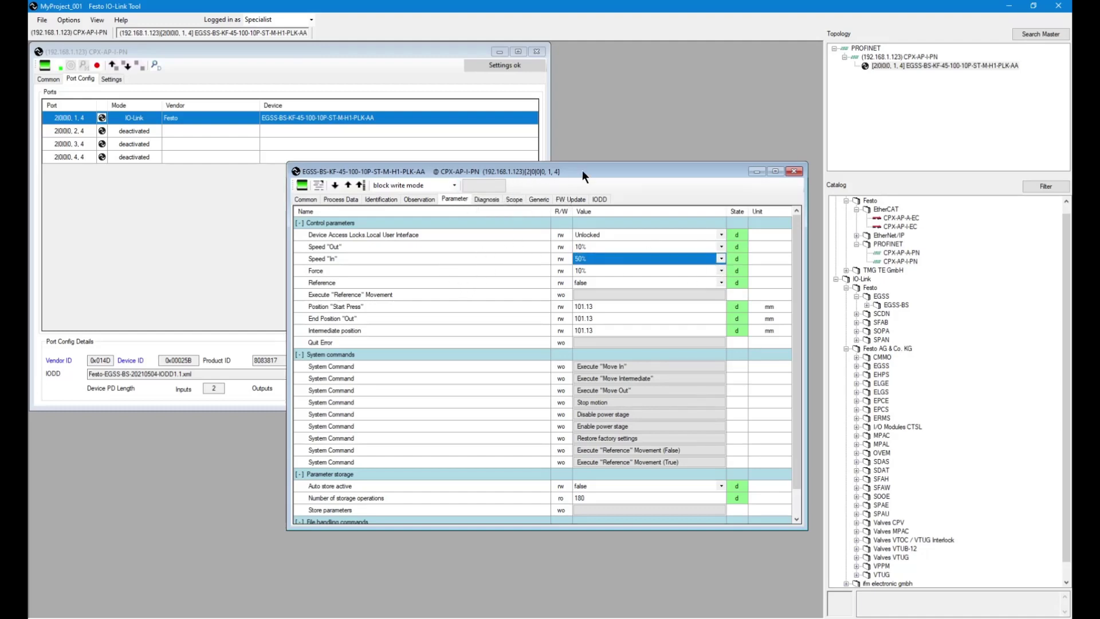
left_click_drag(581, 175, 574, 202)
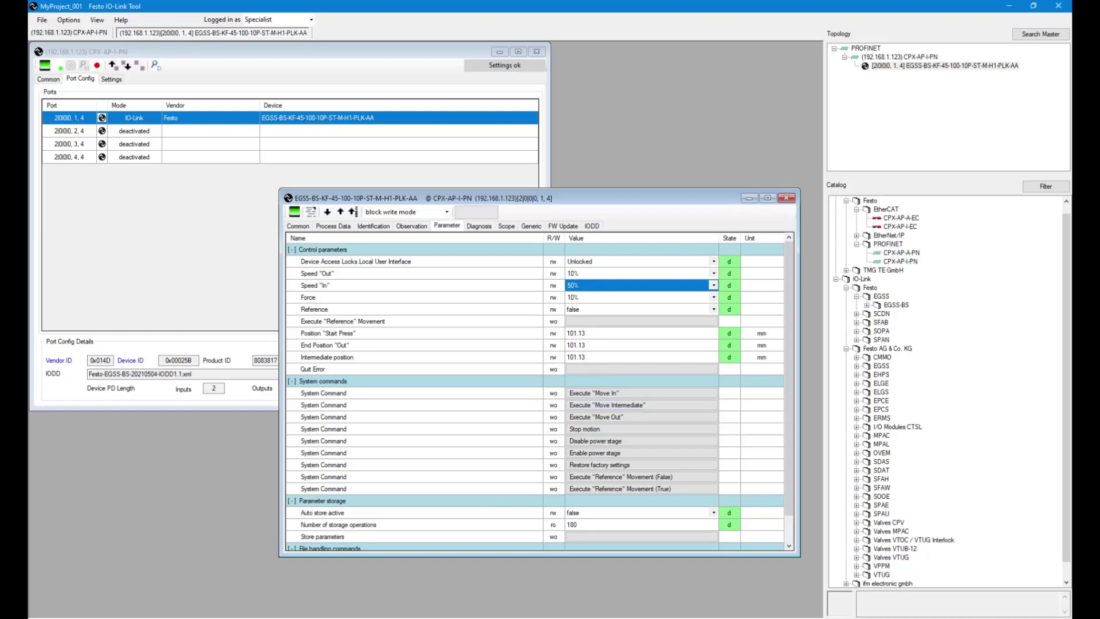
- Review the system layout image, the hardware camera view and USB IO-Link Master Tool's EGSS-BS parameters, and return to Festo IO-Link Tool
key("alt+Tab")
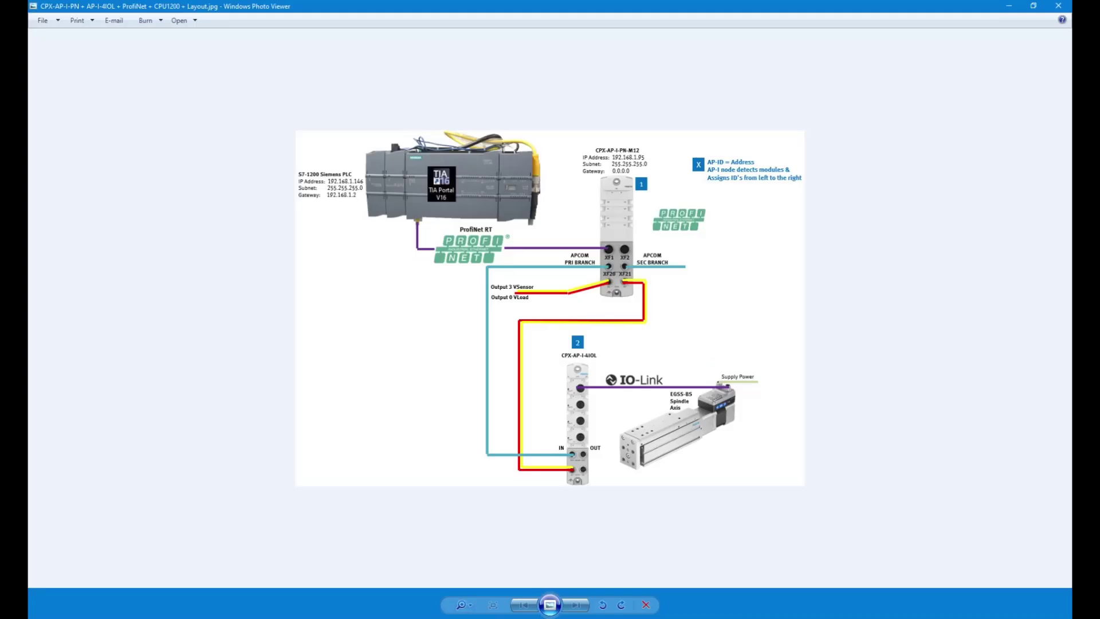
key("alt+Tab")
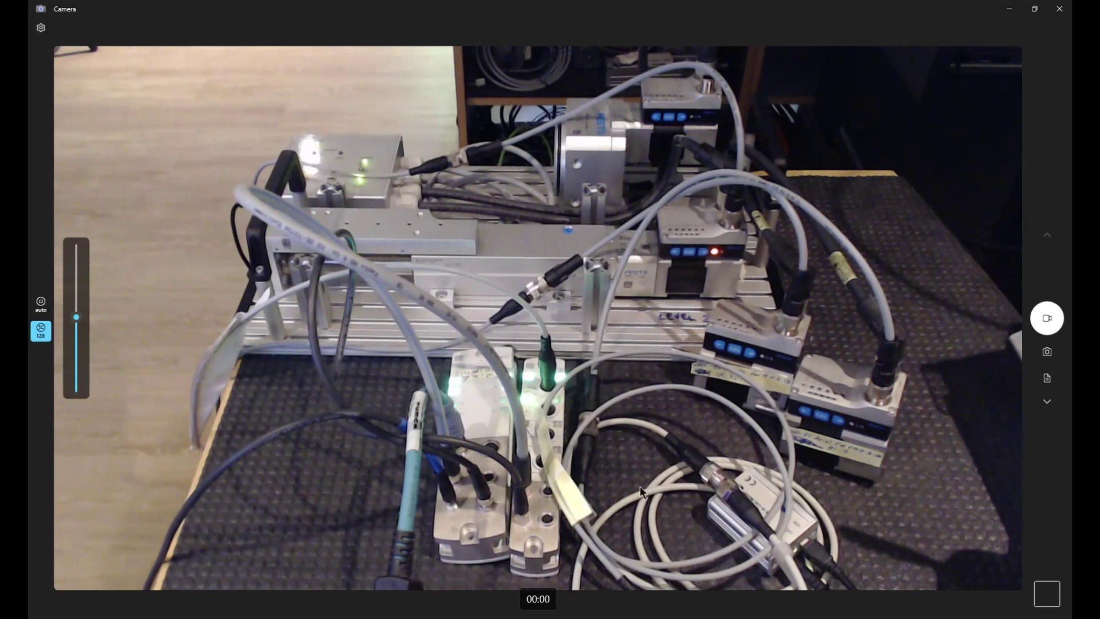
key("alt+Tab")
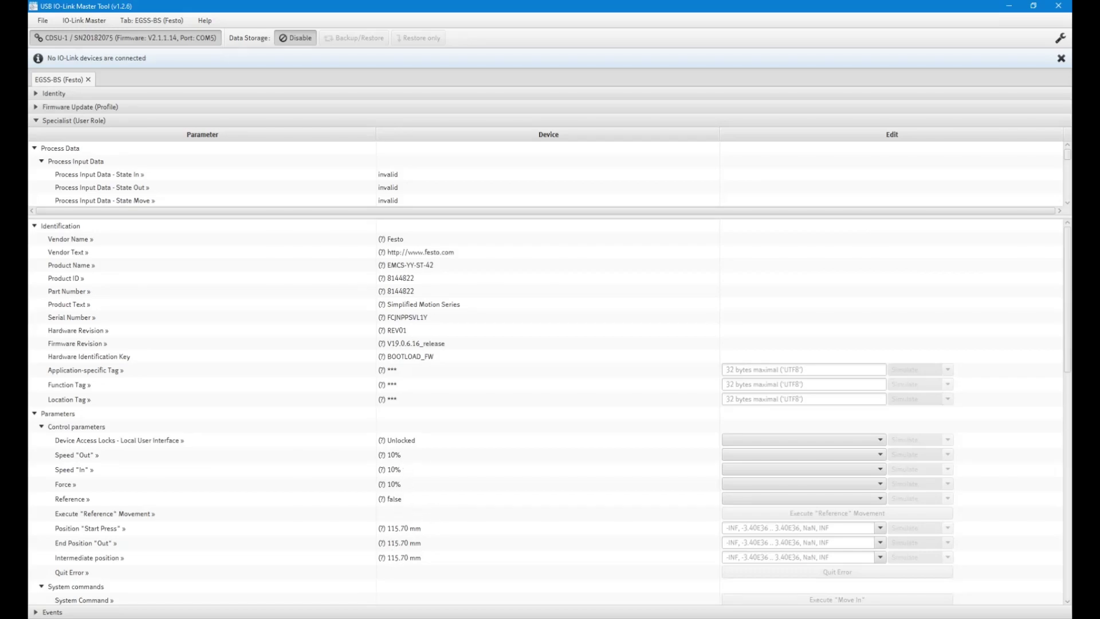
key("alt+Tab")
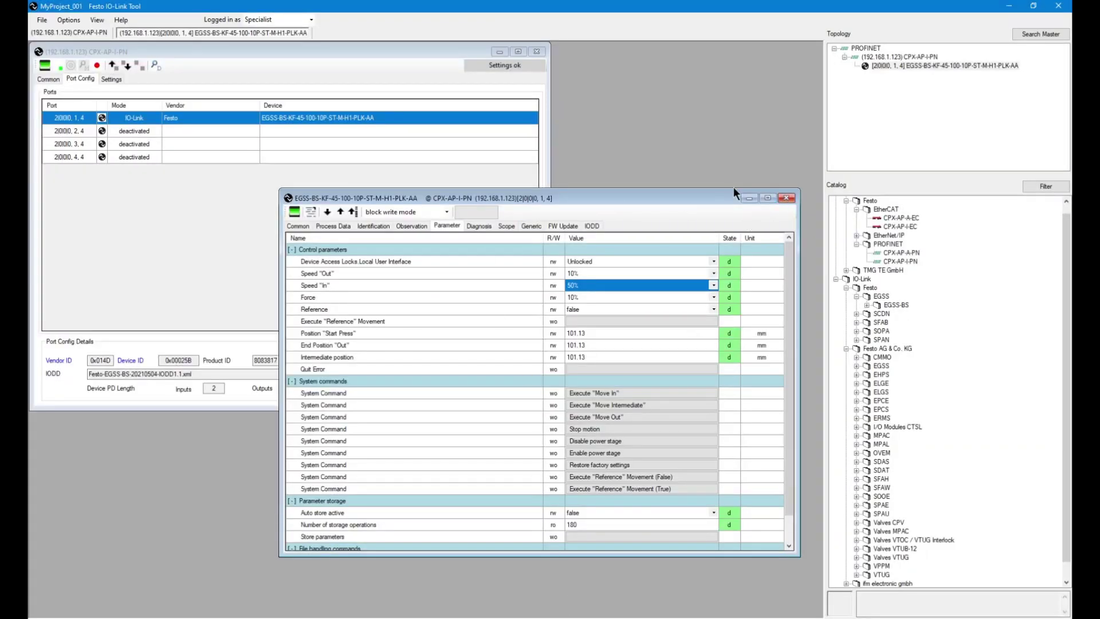
- Reopen the port 1 device window and check the configured Device ID and Vendor ID on its overview
left_click(786, 198)
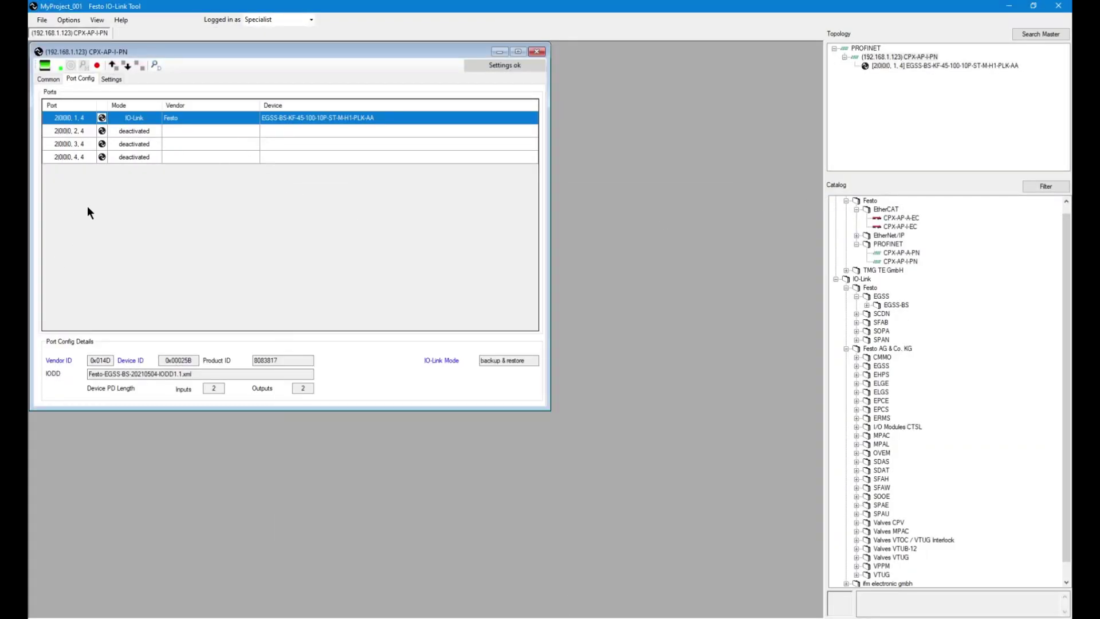
double_click(197, 117)
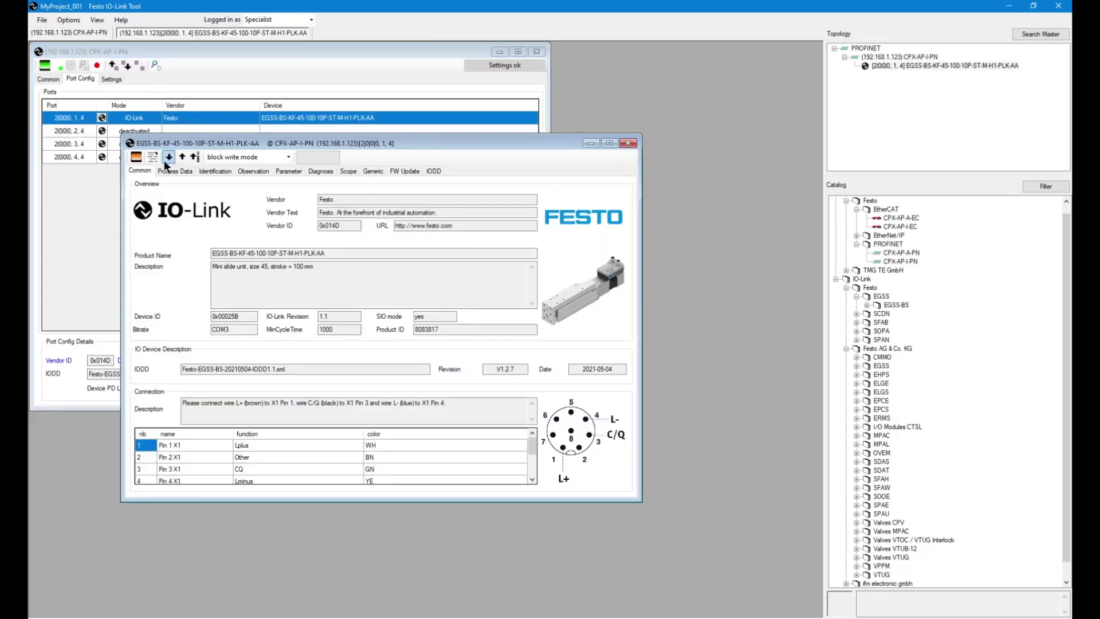
mouse_move(136, 163)
double_click(229, 317)
double_click(329, 225)
- Read the replacement device's parameters on port 1 and check the connected hardware in the camera view
left_click(288, 171)
left_click(182, 158)
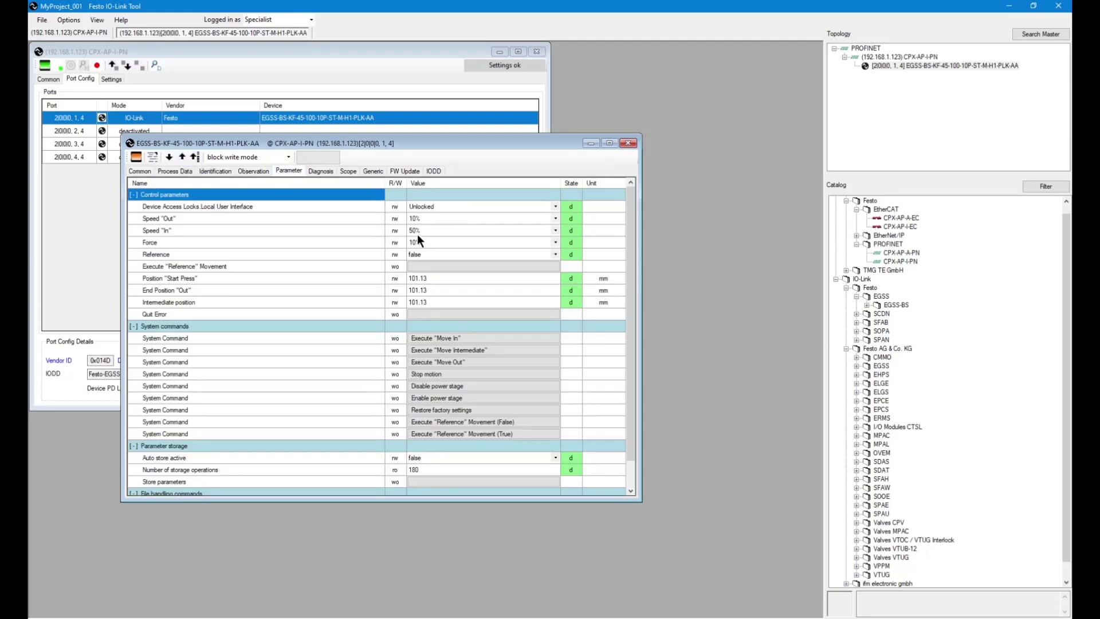
left_click(182, 157)
left_click_drag(452, 142, 546, 181)
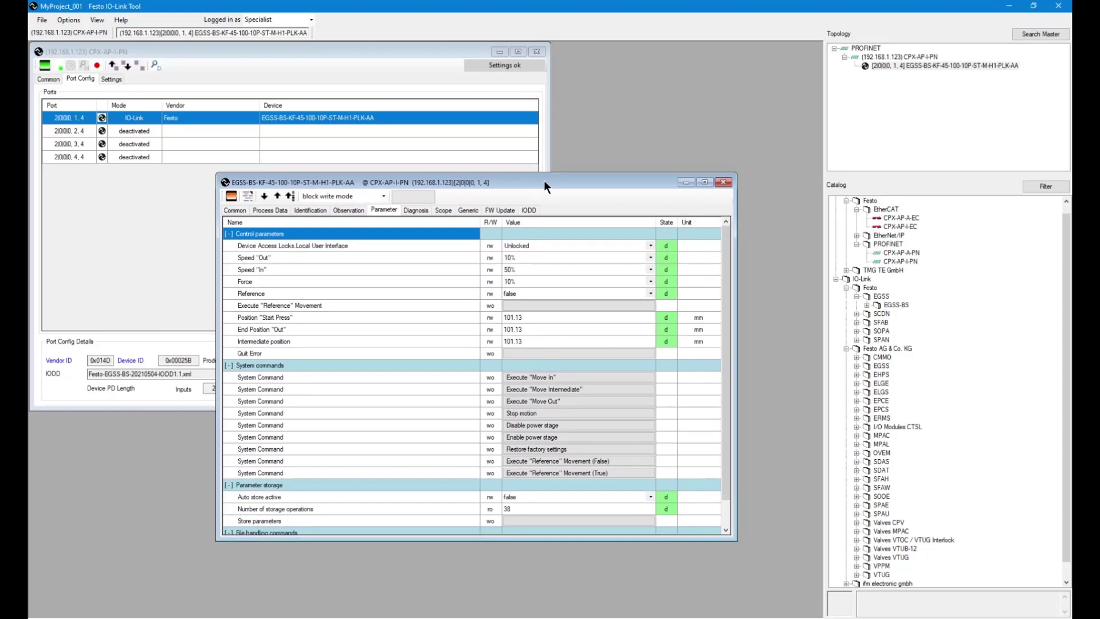
left_click(362, 616)
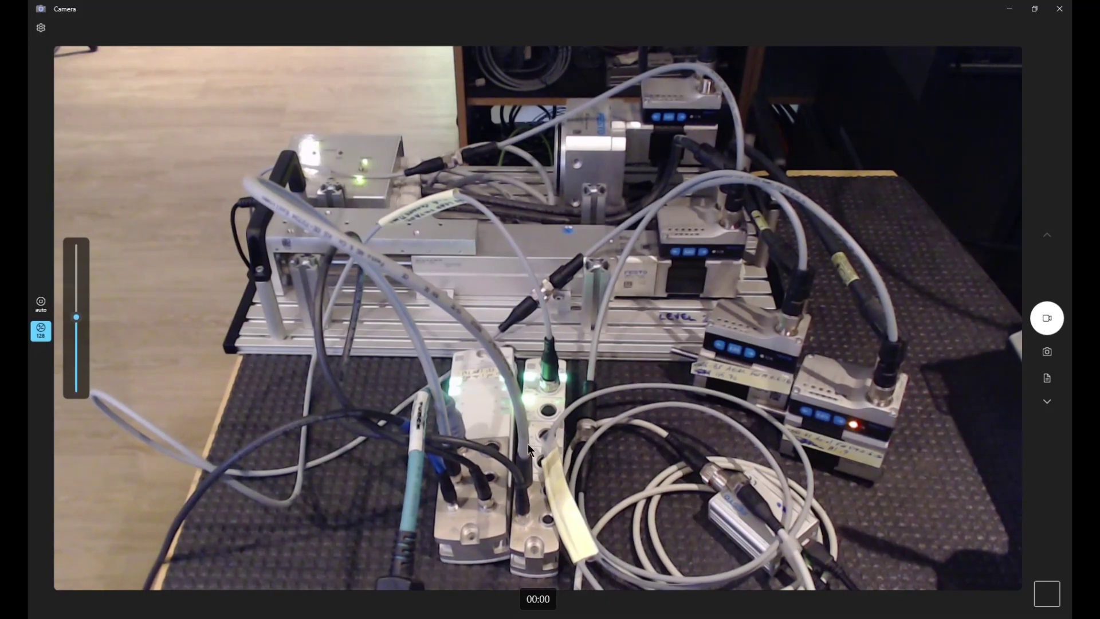
left_click(1010, 8)
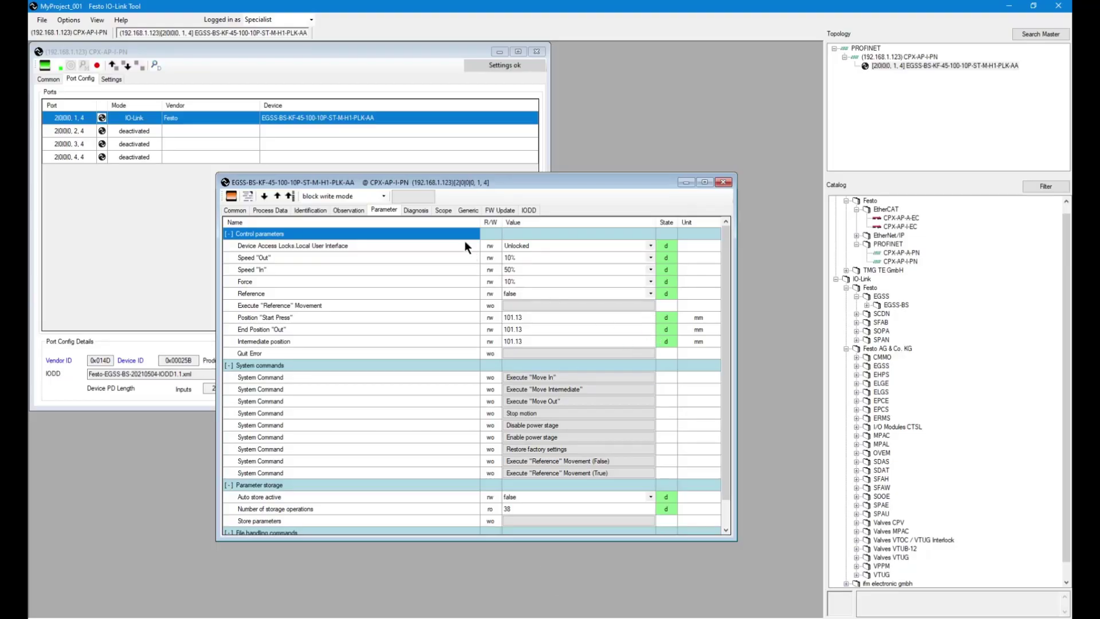
- Close the device window, check the devices connected to the master and take over the detected device into engineering
left_click(723, 183)
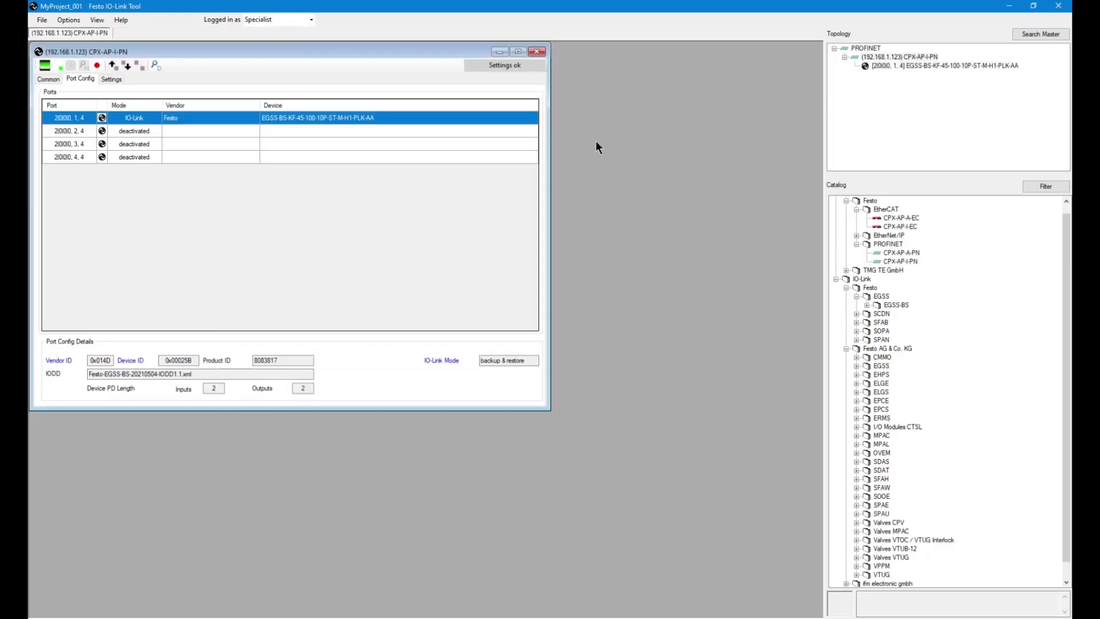
left_click(156, 67)
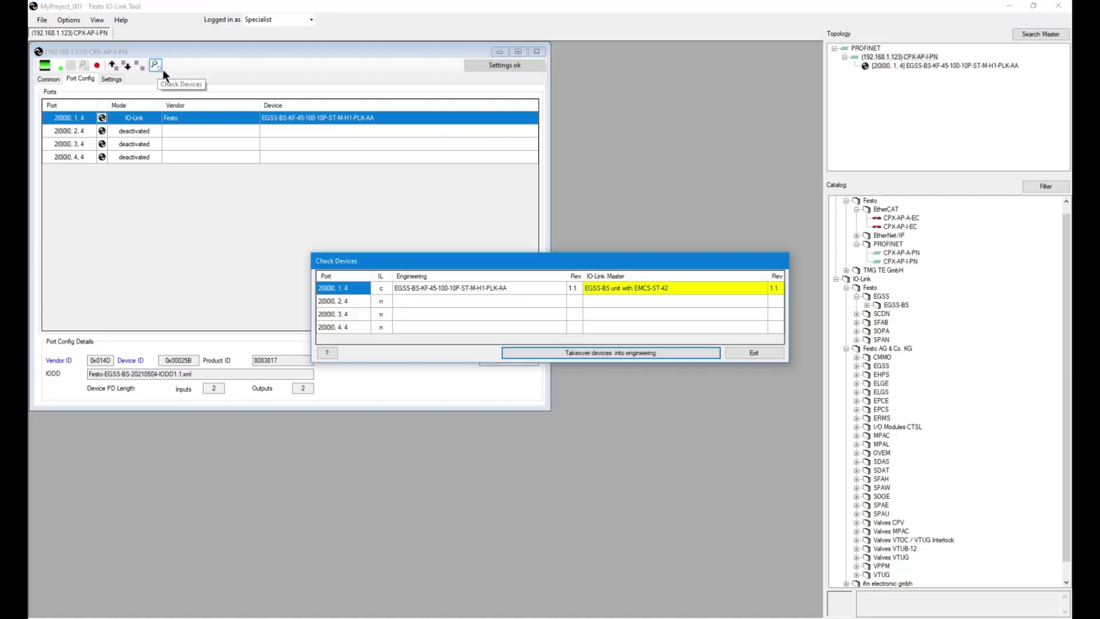
left_click(620, 348)
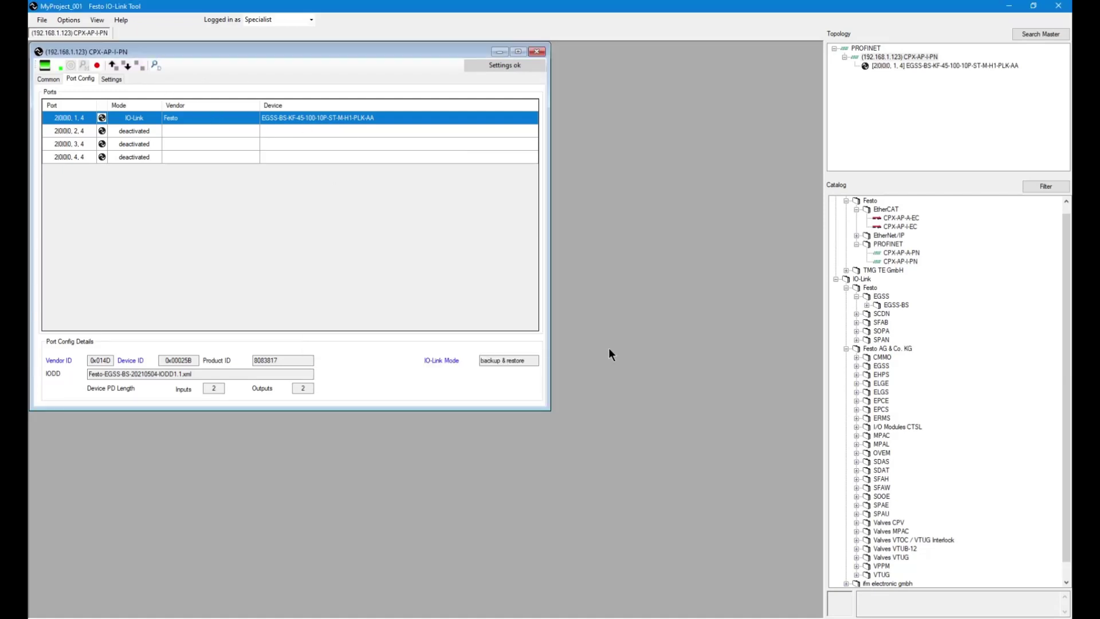
- Open the EGSS-BS unit with EMCS-ST-42 on port 1, read and examine its parameters, and close its window
double_click(195, 123)
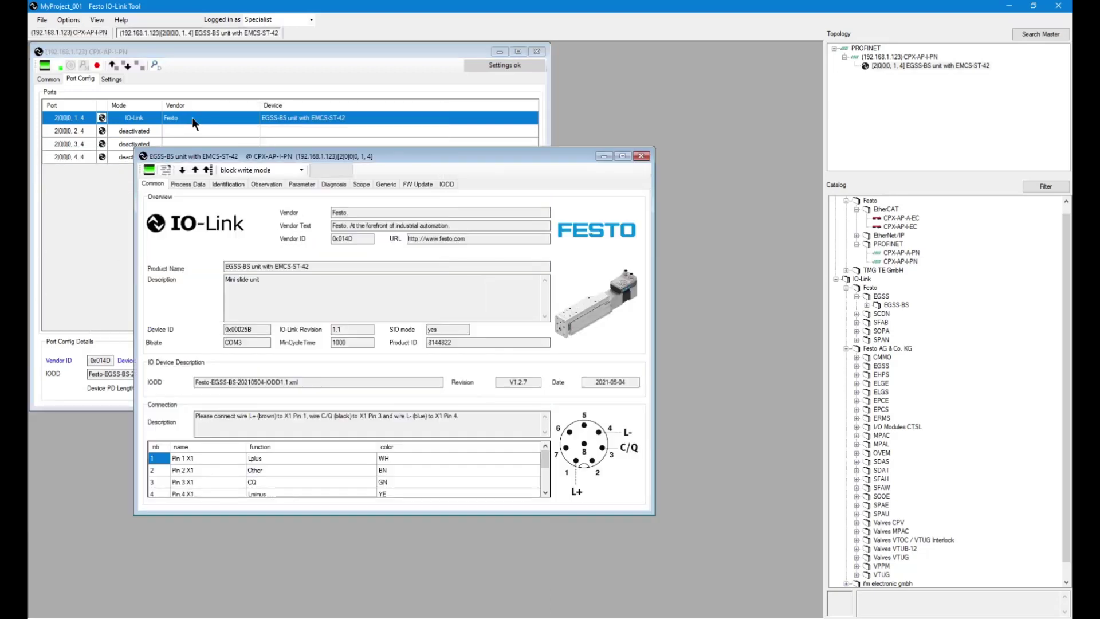
left_click(302, 184)
left_click(196, 169)
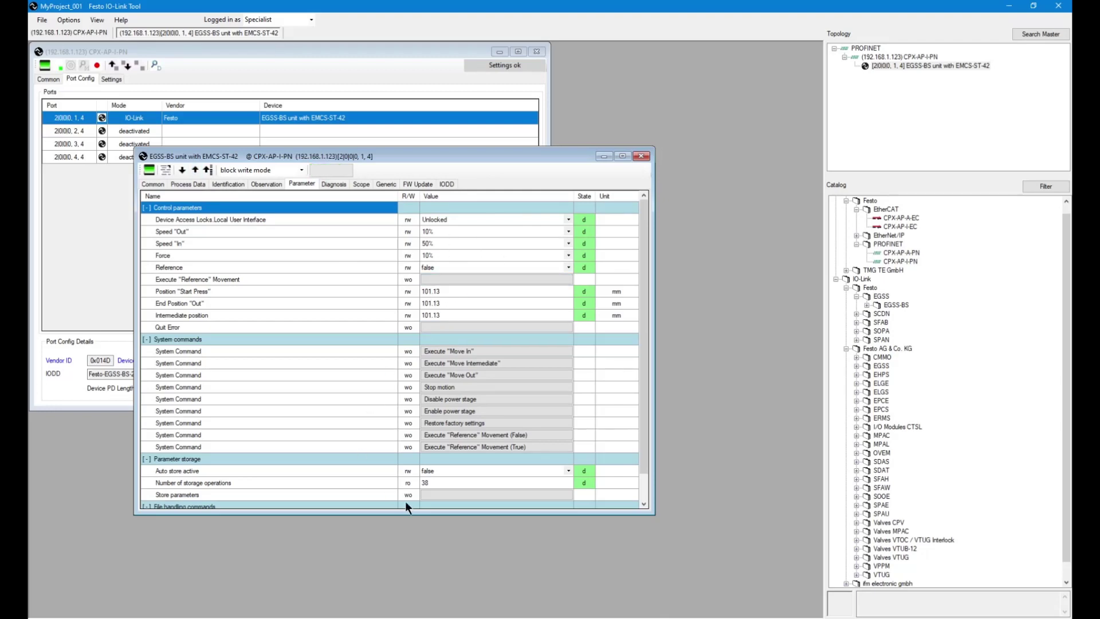
left_click_drag(390, 155, 535, 185)
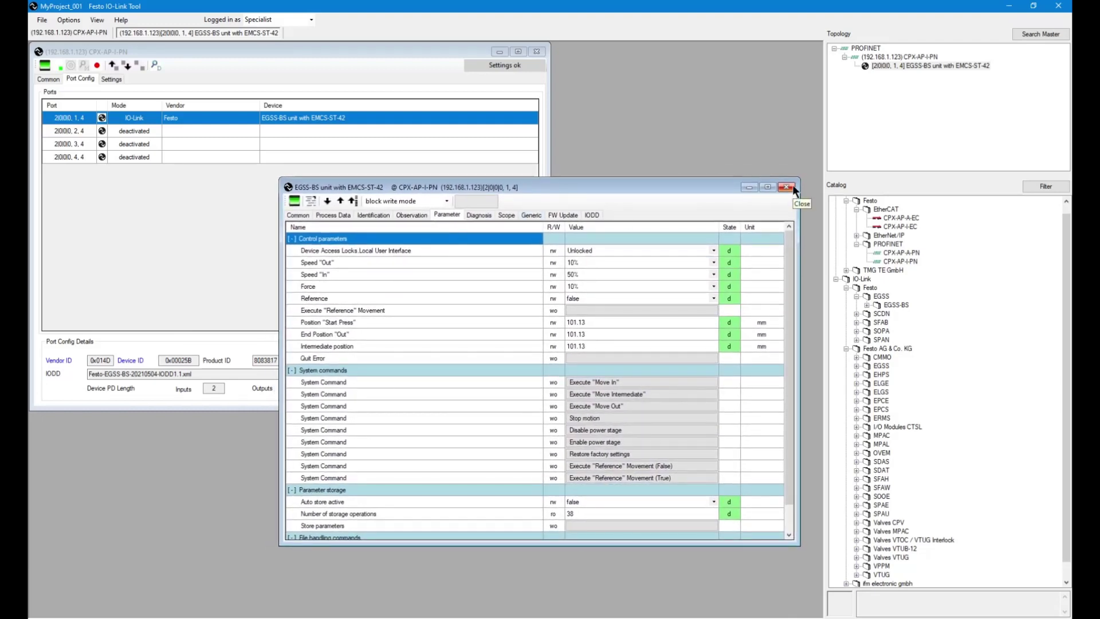
mouse_move(711, 186)
left_mouse_down()
mouse_move(716, 167)
mouse_move(721, 176)
left_mouse_up()
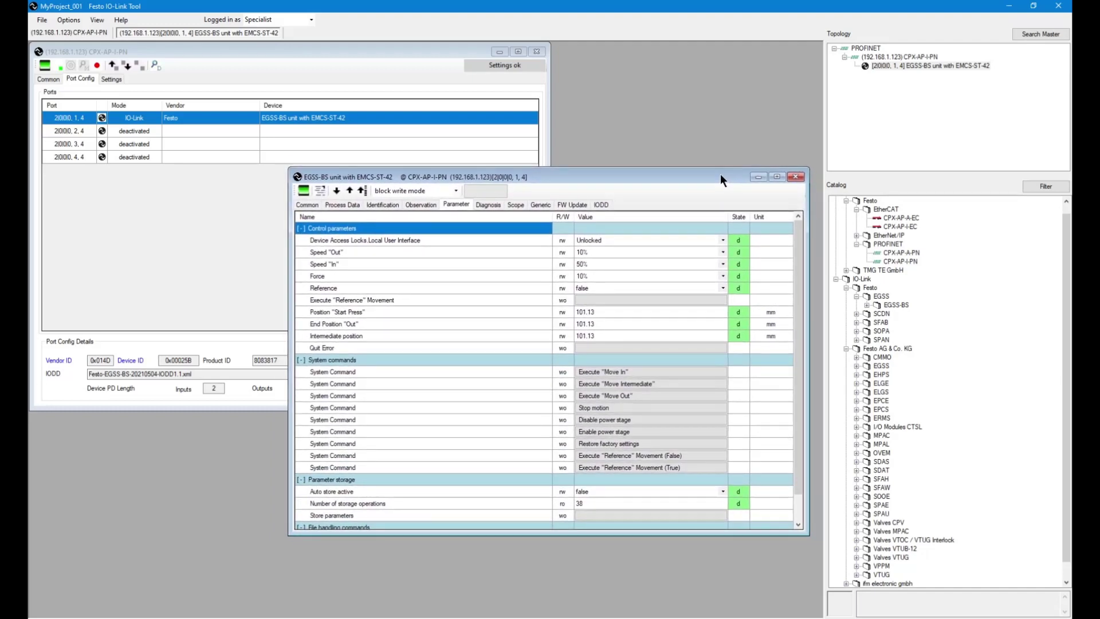
left_click_drag(547, 178, 548, 187)
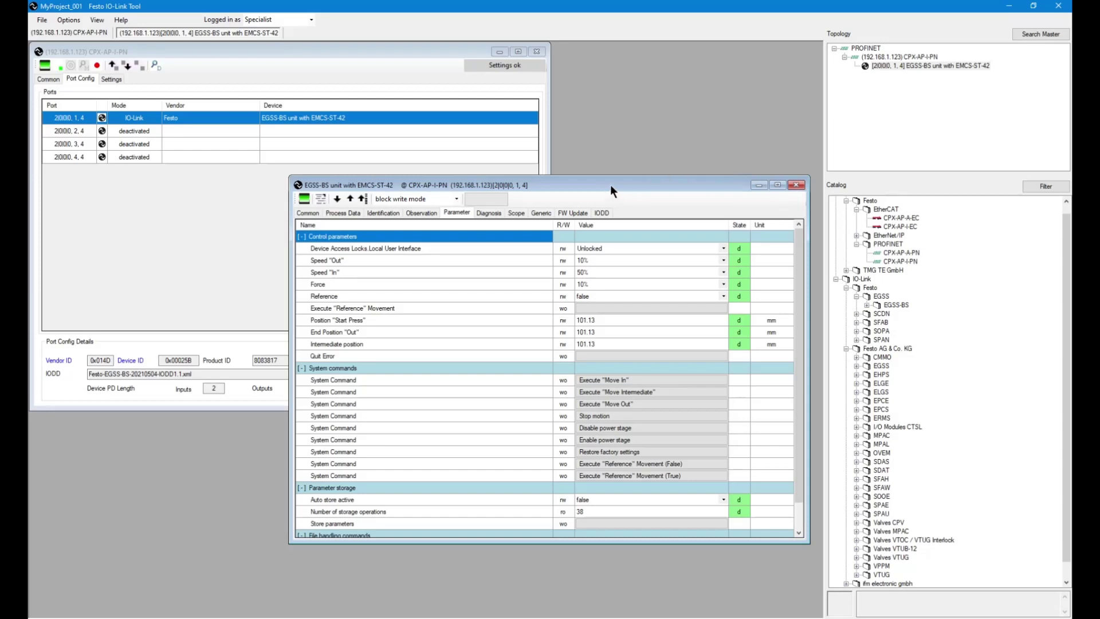
left_click(795, 184)
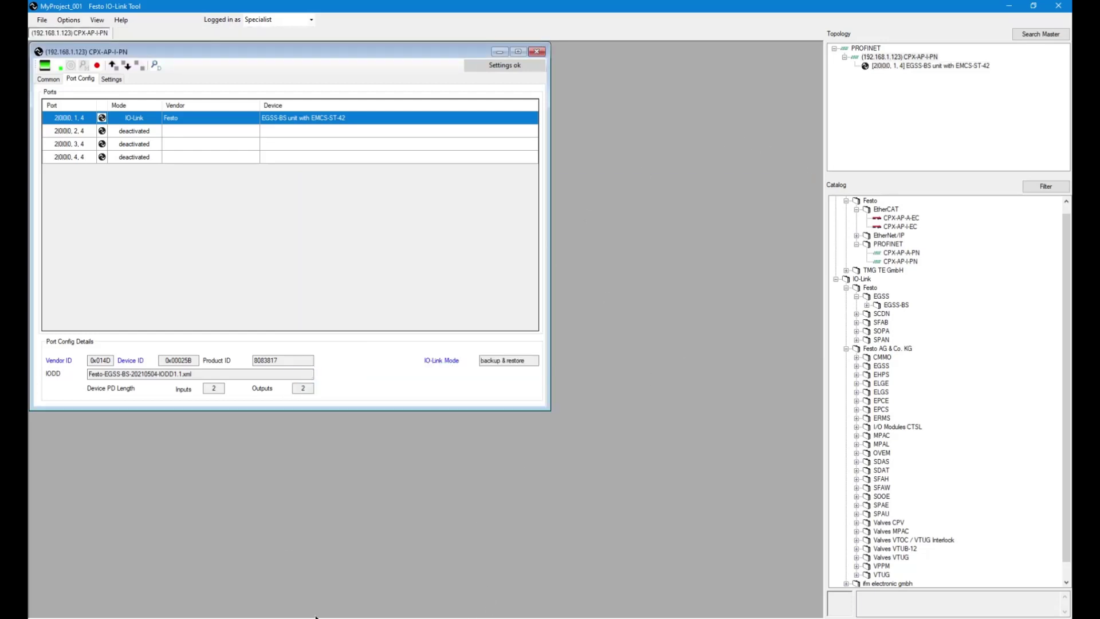
- Switch to the browser's CPX-AP-I-PN-M12 product page and expand the application note "CPX-AP-_-PN Profinet Integration with Siemens PLC"
key("alt+Tab")
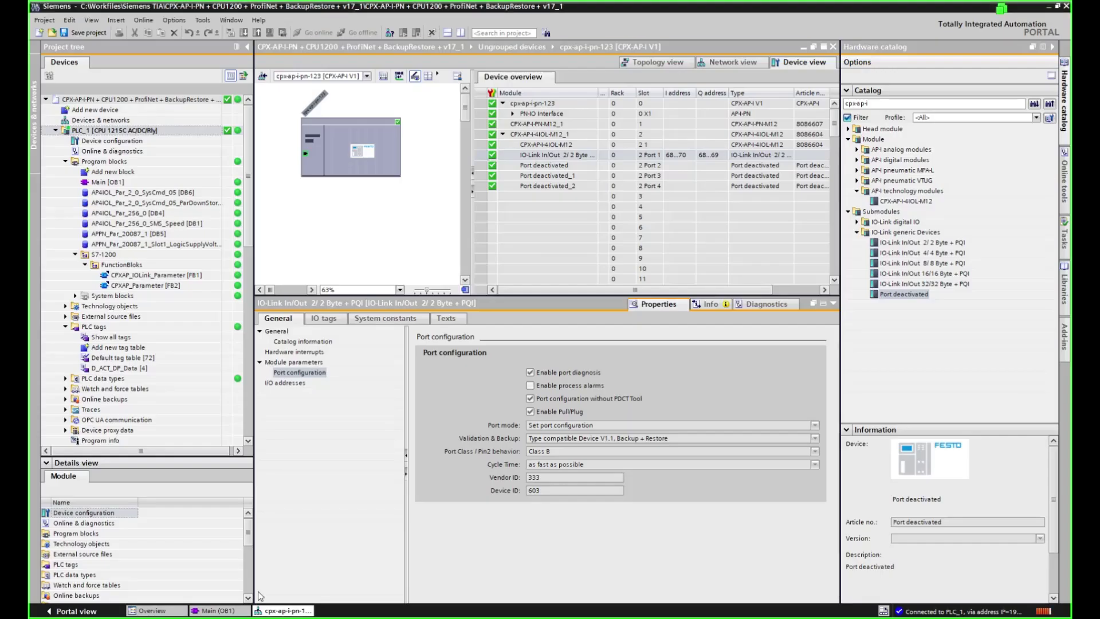
left_click(298, 204)
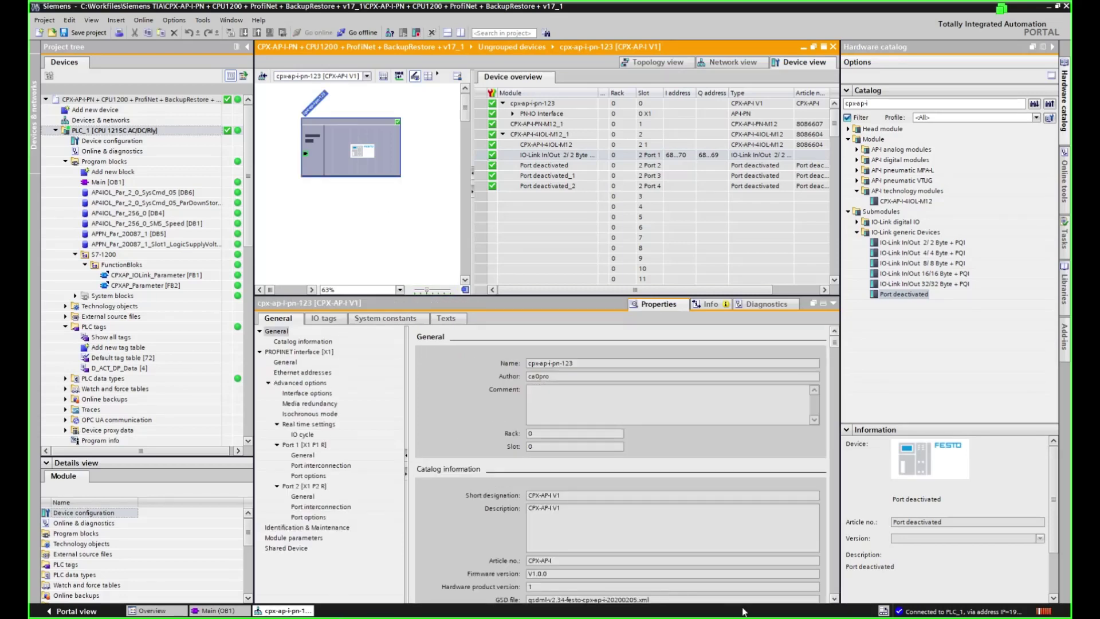
key("alt+Tab")
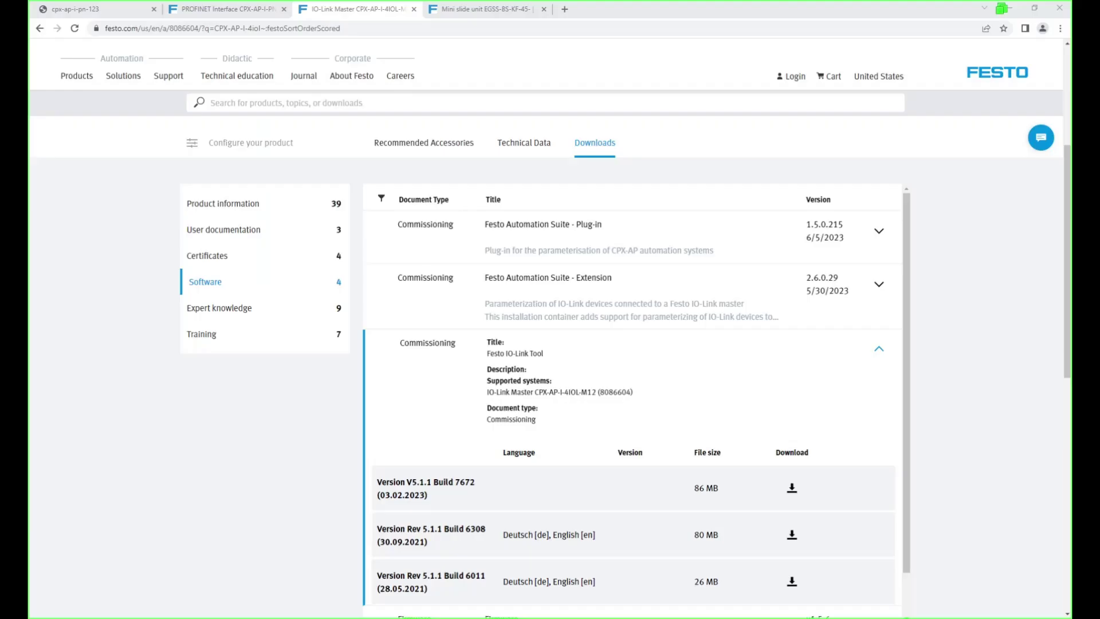
left_click(241, 11)
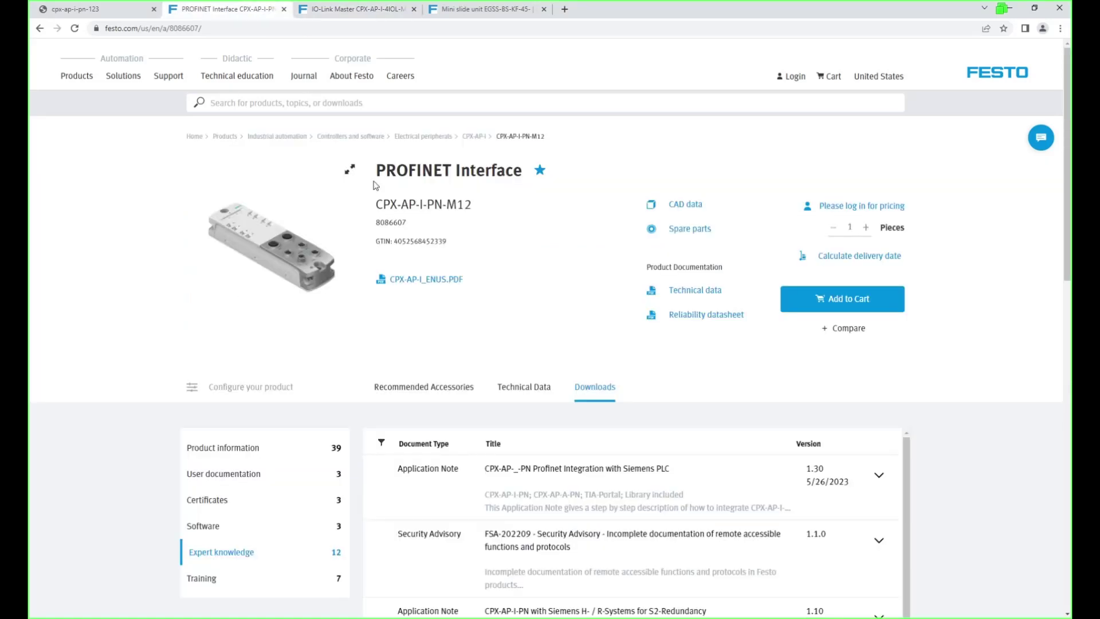
left_click_drag(507, 209, 369, 210)
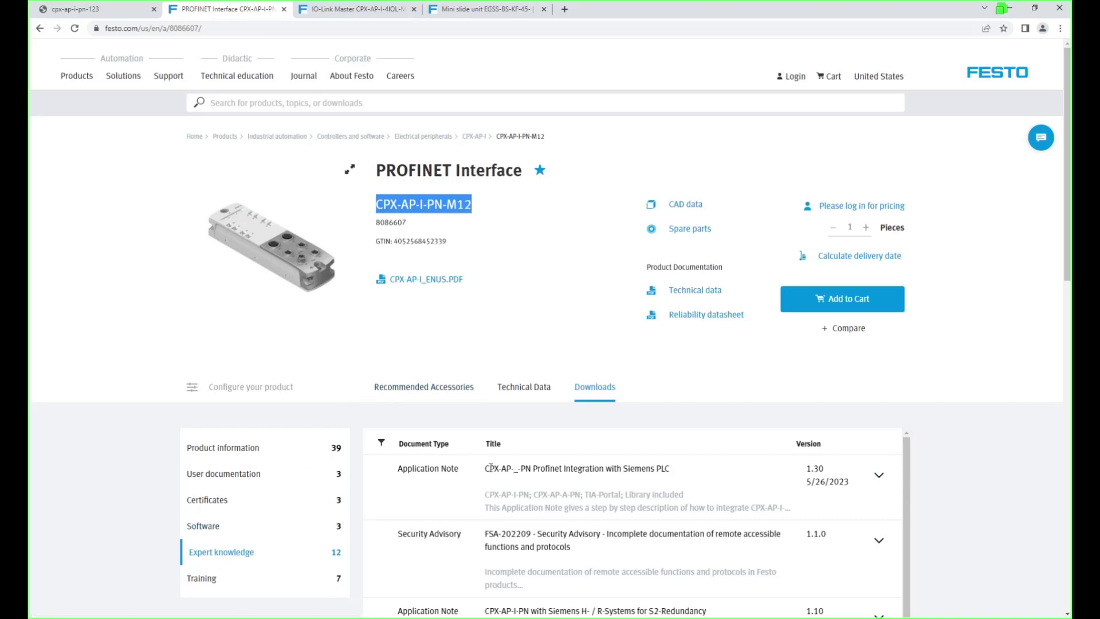
left_click_drag(485, 468, 703, 471)
left_click(879, 475)
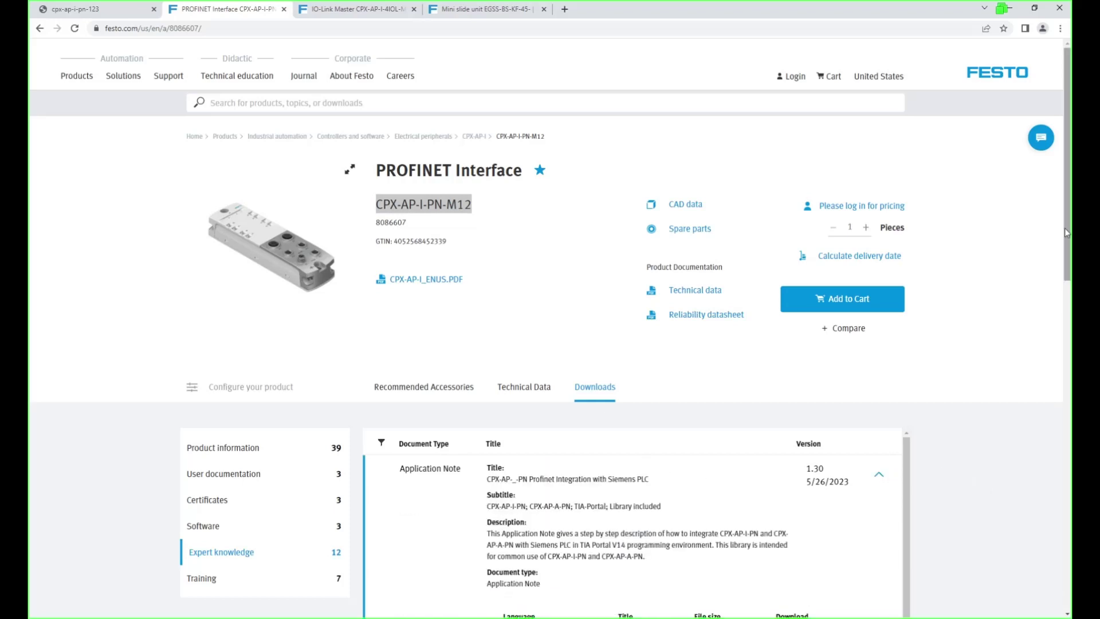
- Show the full description of the application note's version 1.30 English download and review it
left_click_drag(1067, 272, 1067, 361)
scroll(844, 370, "down", 1)
left_click(844, 366)
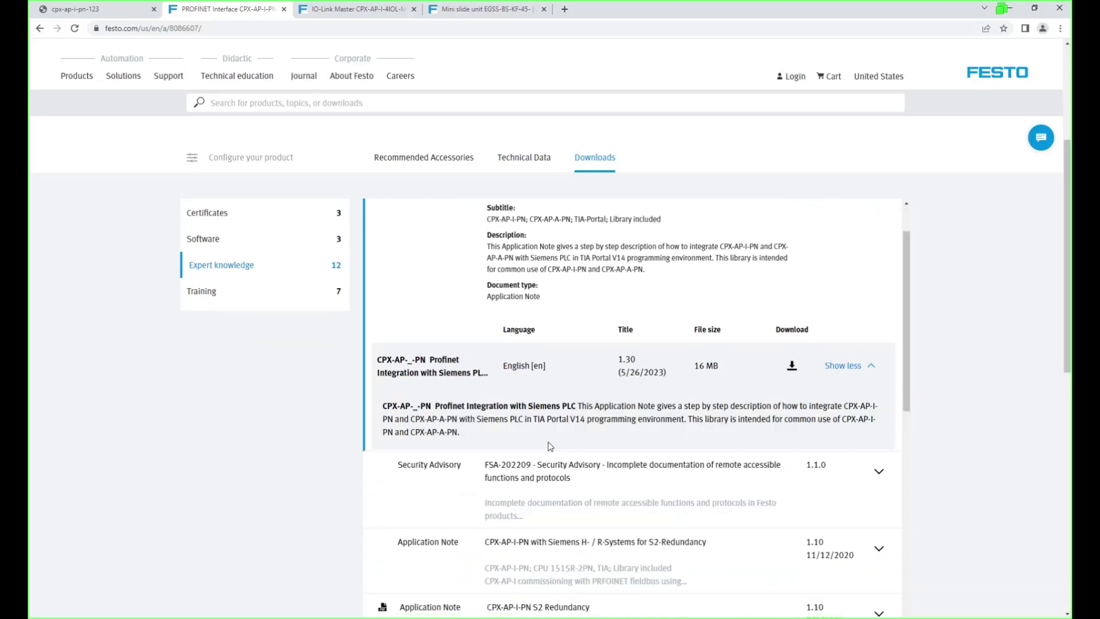
scroll(905, 335, "up", 1)
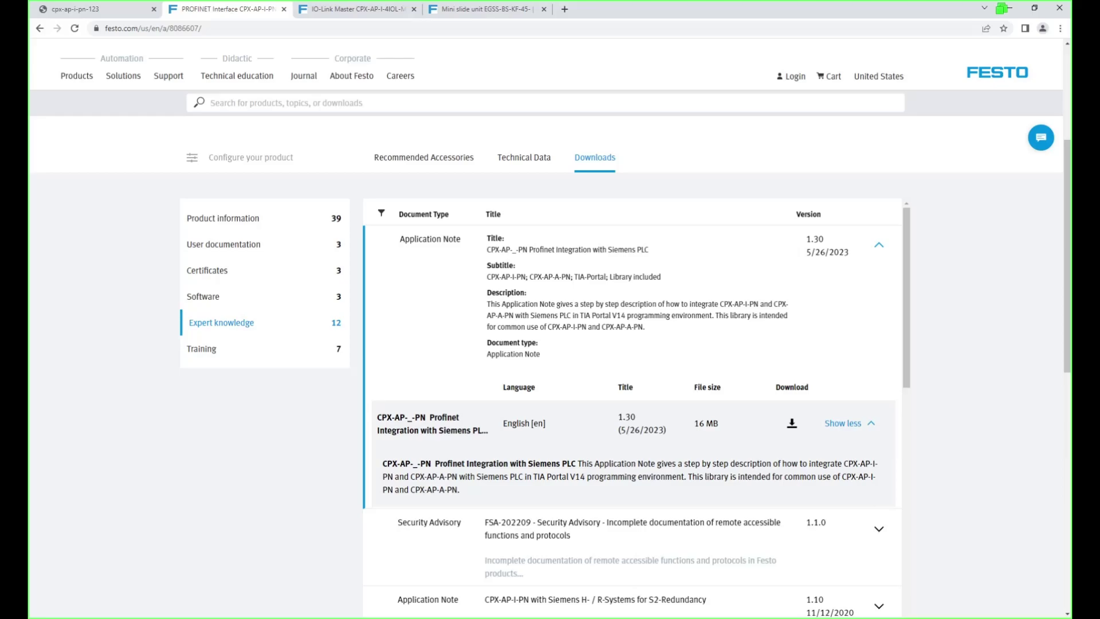
- Switch to Total Commander and open the V1.30 Profinet Integration PDF from the "01. Application note" folder in Nitro Pro
key("alt+Tab")
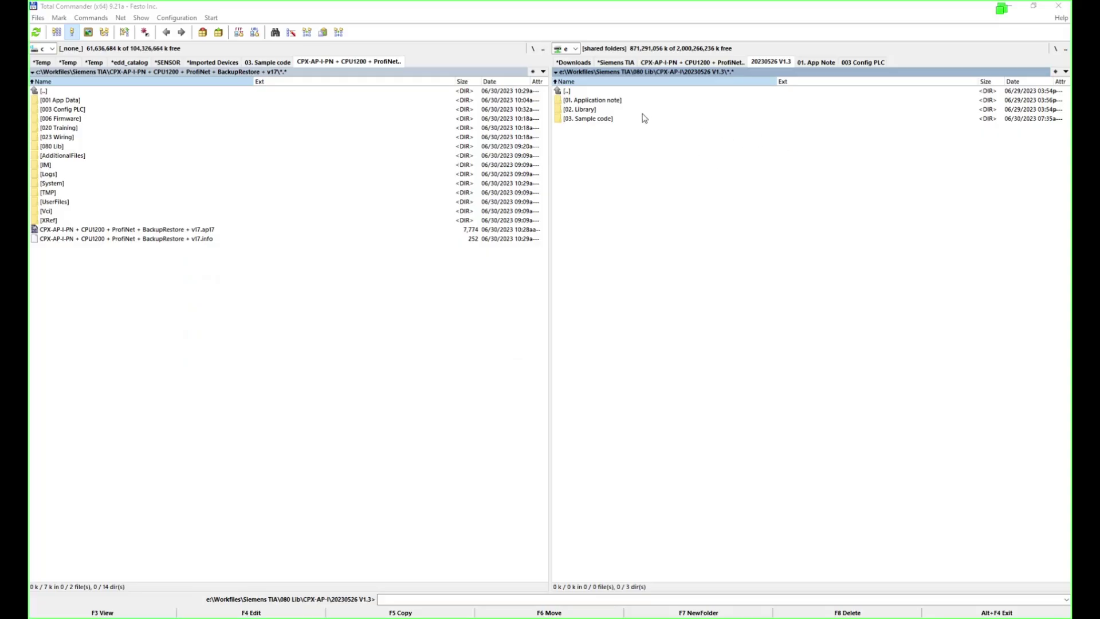
left_click(602, 101)
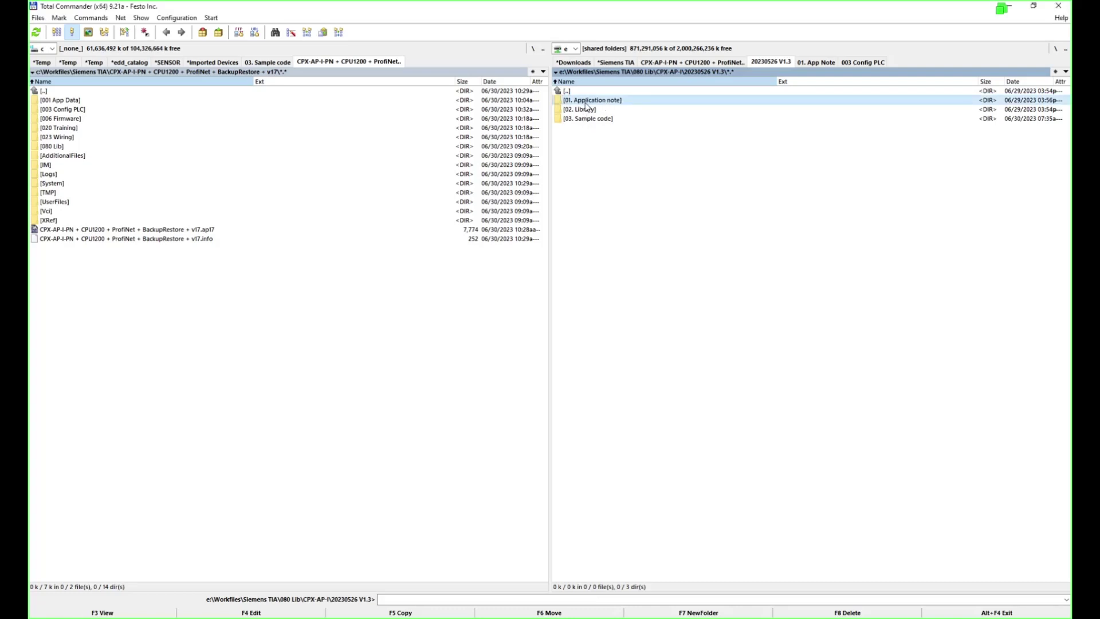
double_click(586, 103)
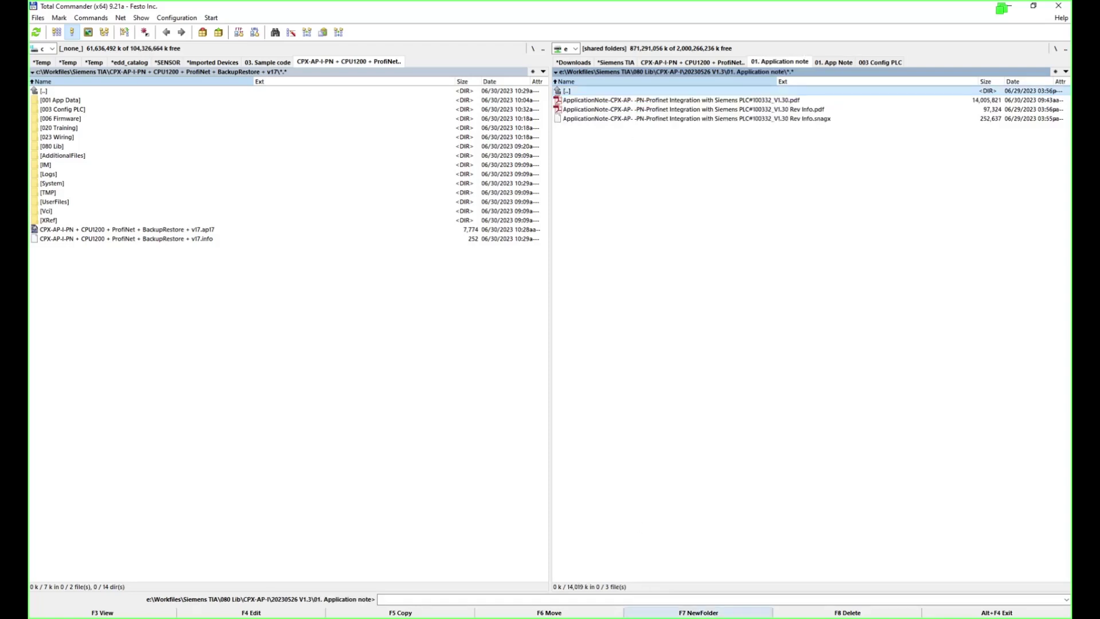
left_click(698, 613)
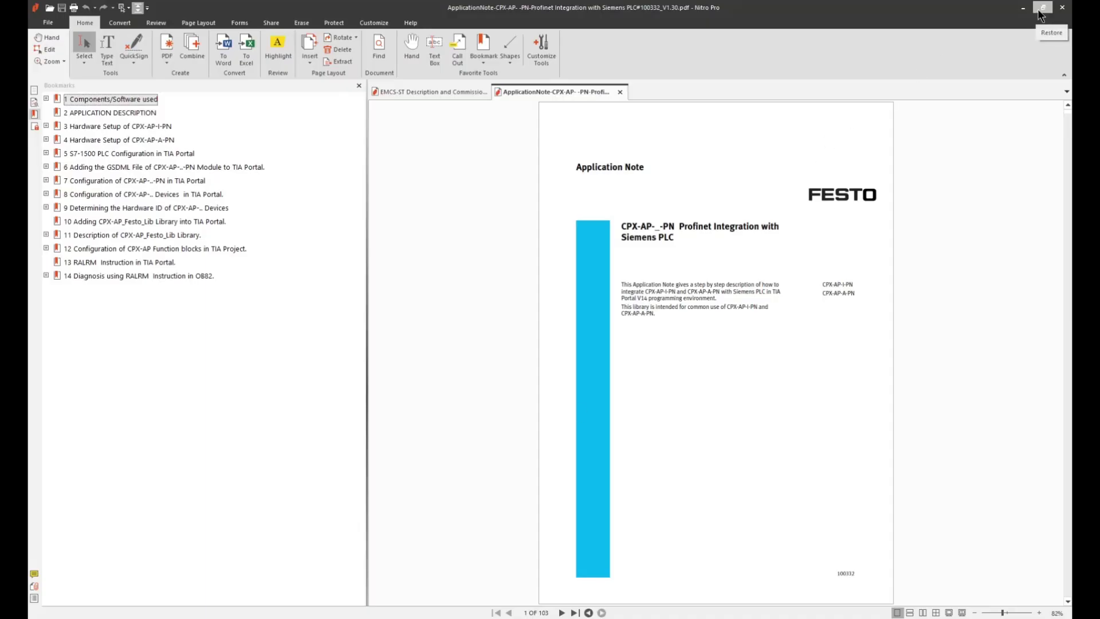
left_click(1040, 12)
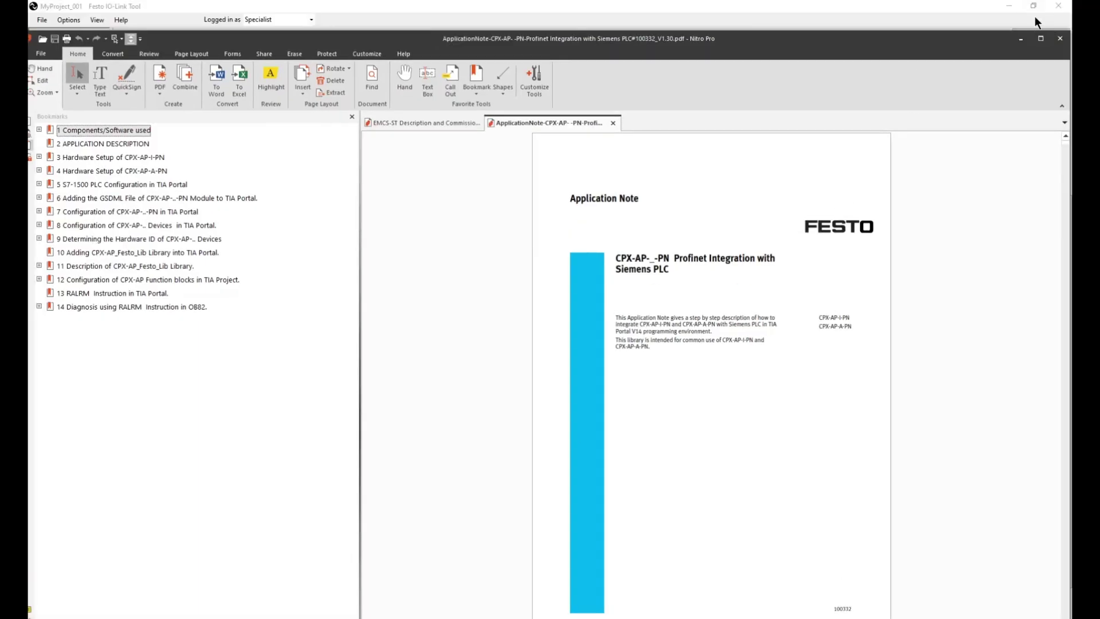
left_click(1039, 39)
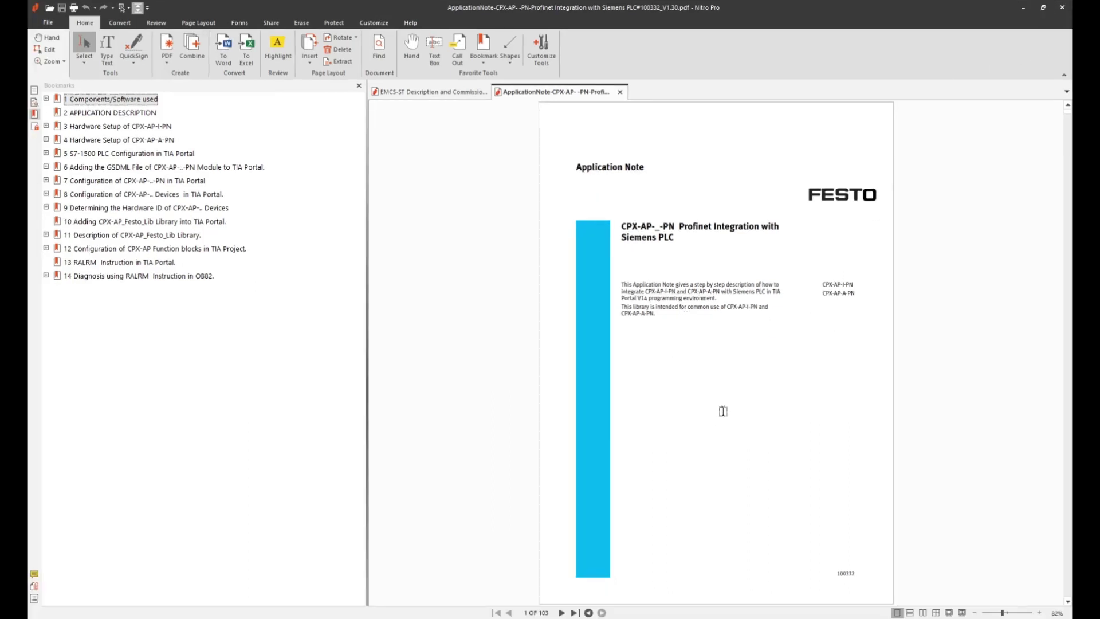
- Examine the application note's table of contents for the chapters on TIA Portal configuration and the CPX-AP library
key("ctrl+a")
left_click(704, 351)
scroll(704, 351, "down", 5)
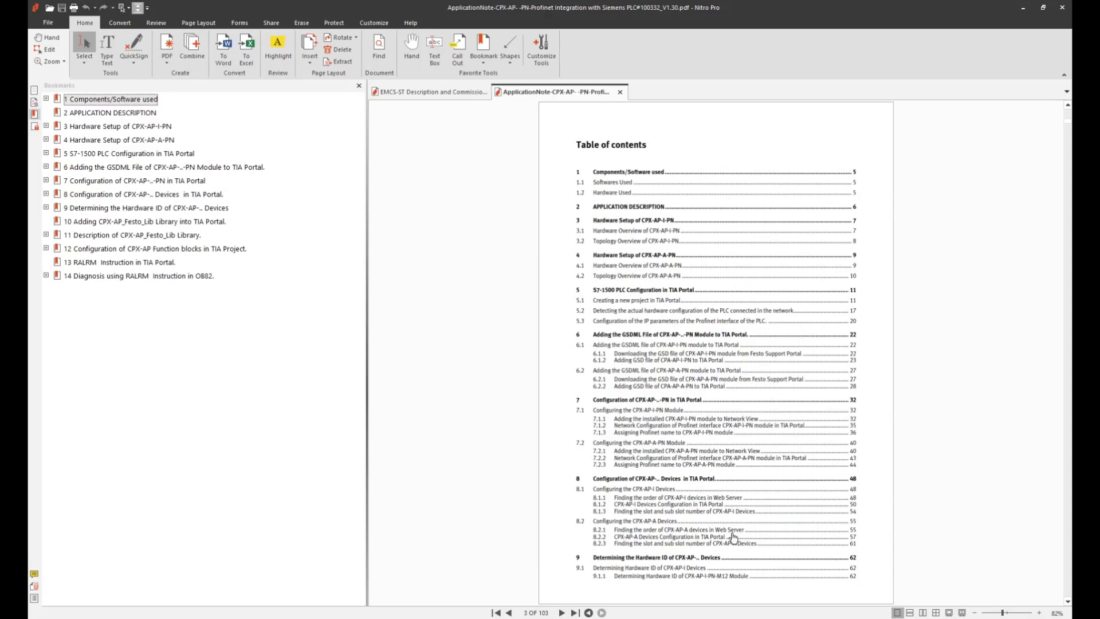
scroll(736, 544, "down", 5)
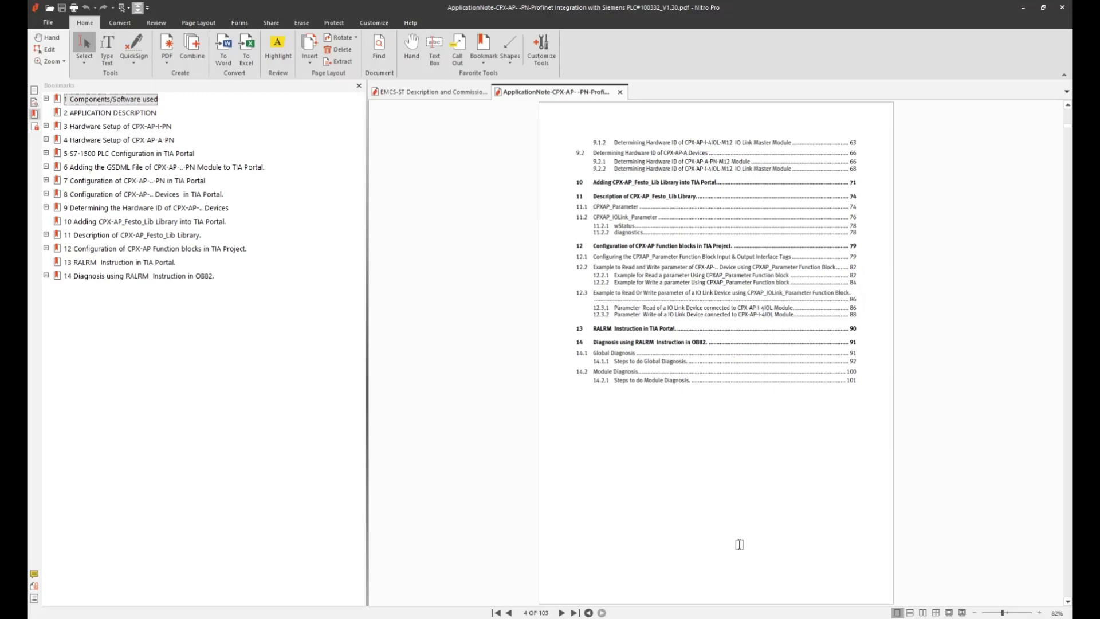
scroll(739, 544, "up", 5)
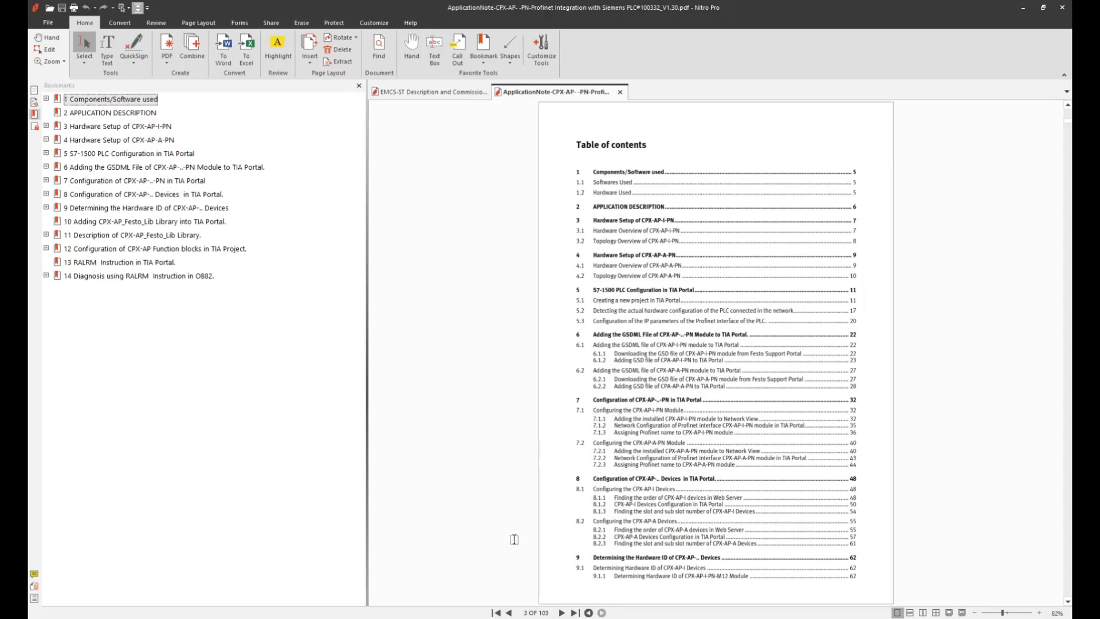
- Switch to TIA Portal and take the PLC connection offline
mouse_move(442, 618)
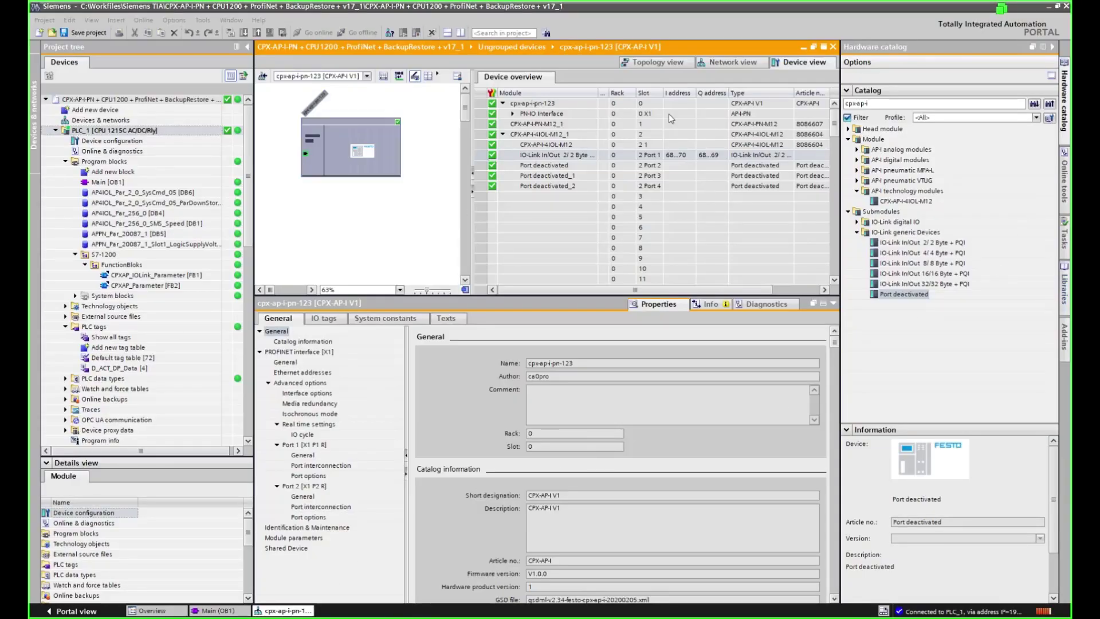
left_click(151, 27)
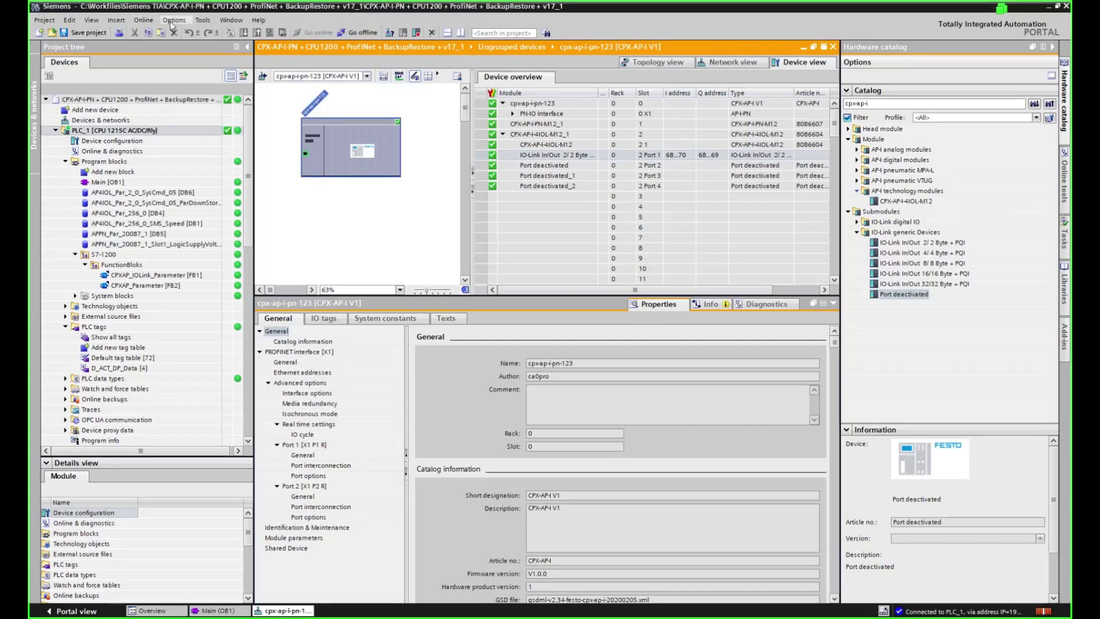
left_click(173, 21)
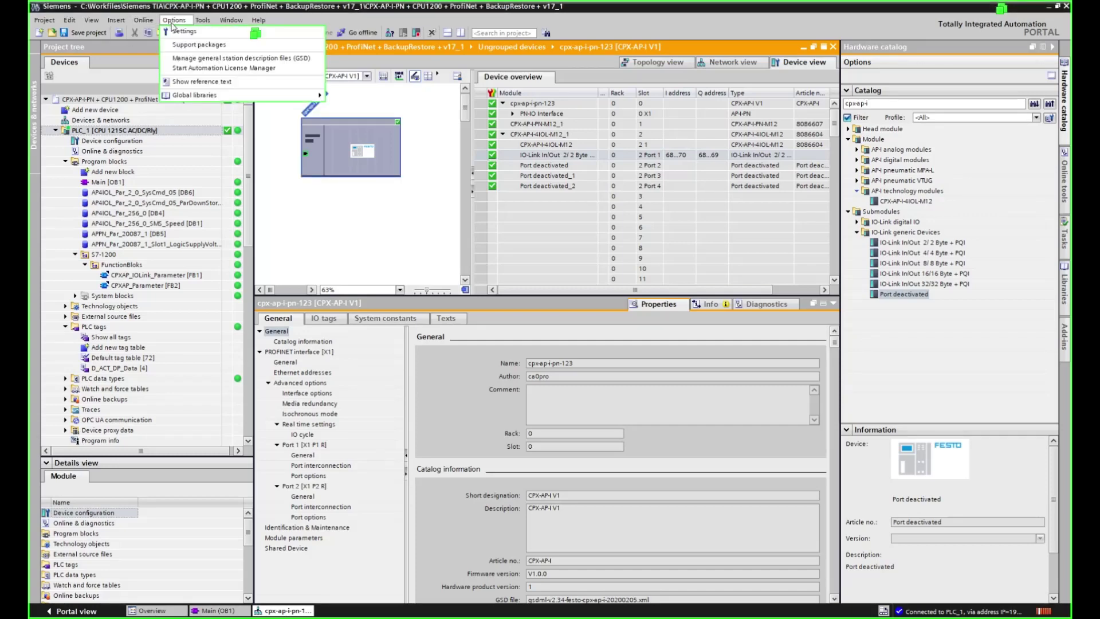
key("Escape")
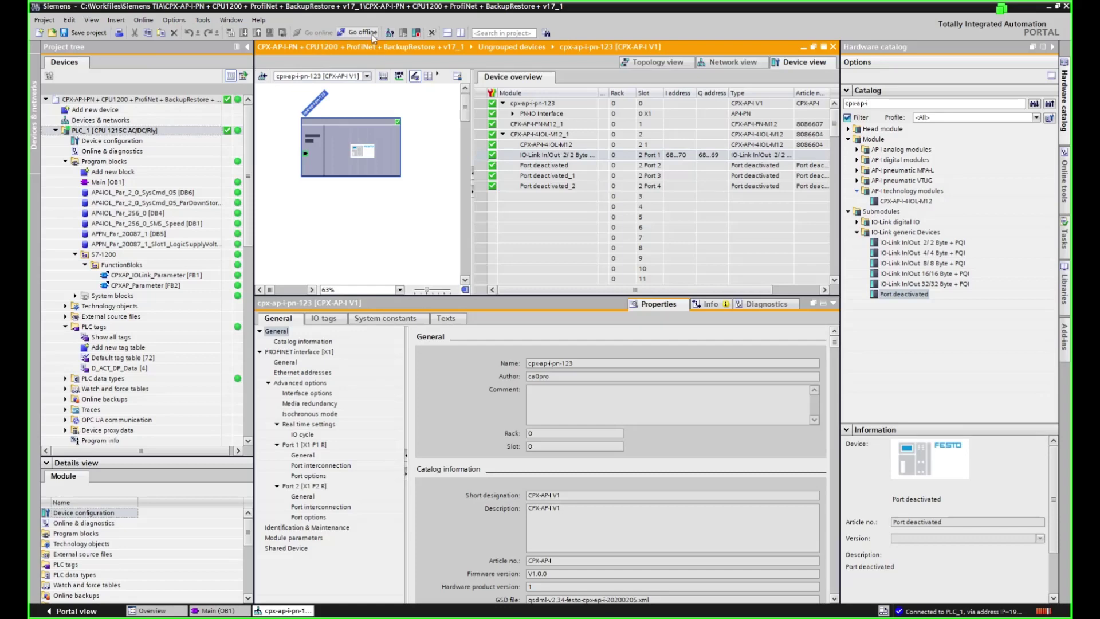
left_click(370, 35)
left_click(174, 21)
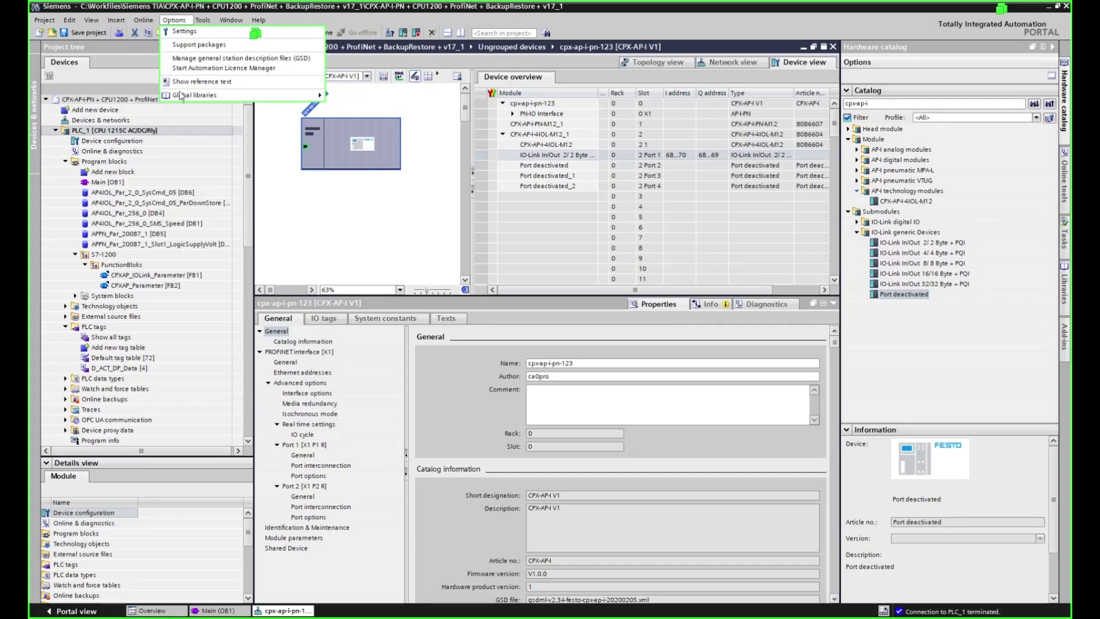
mouse_move(181, 99)
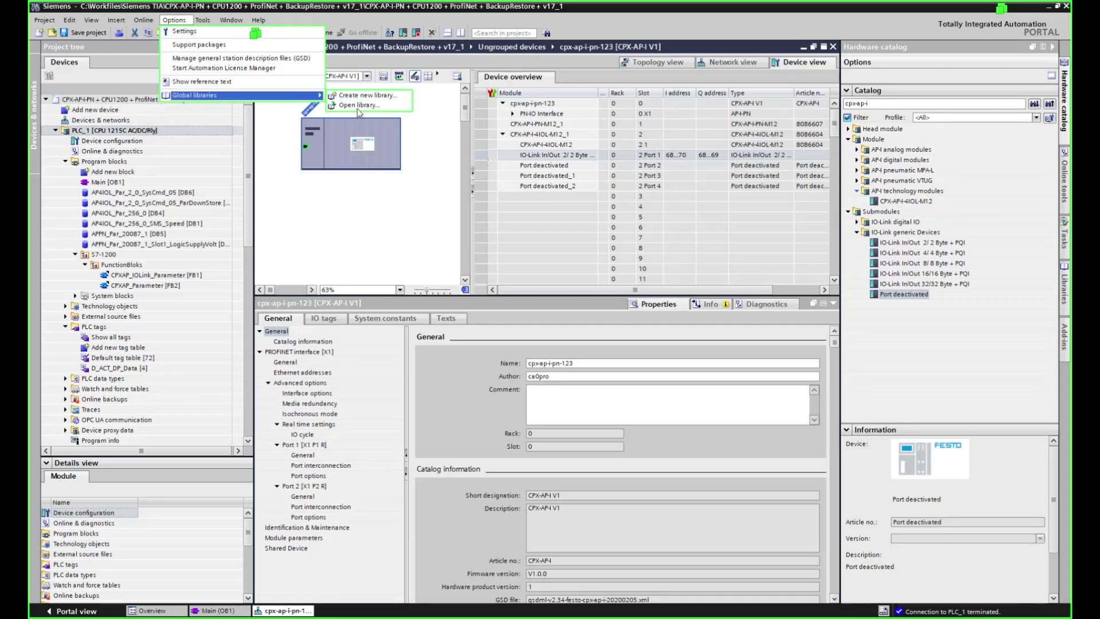
left_click(361, 106)
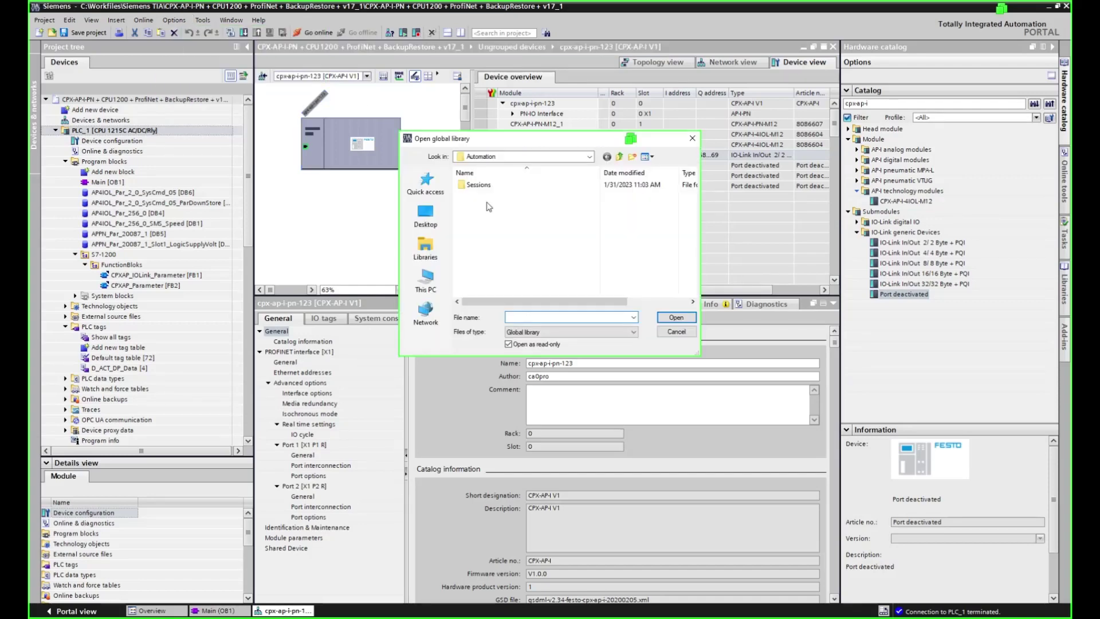
left_click(677, 331)
- Bring up the Main [OB1] program block and display the project and global libraries beside it
left_click(1065, 290)
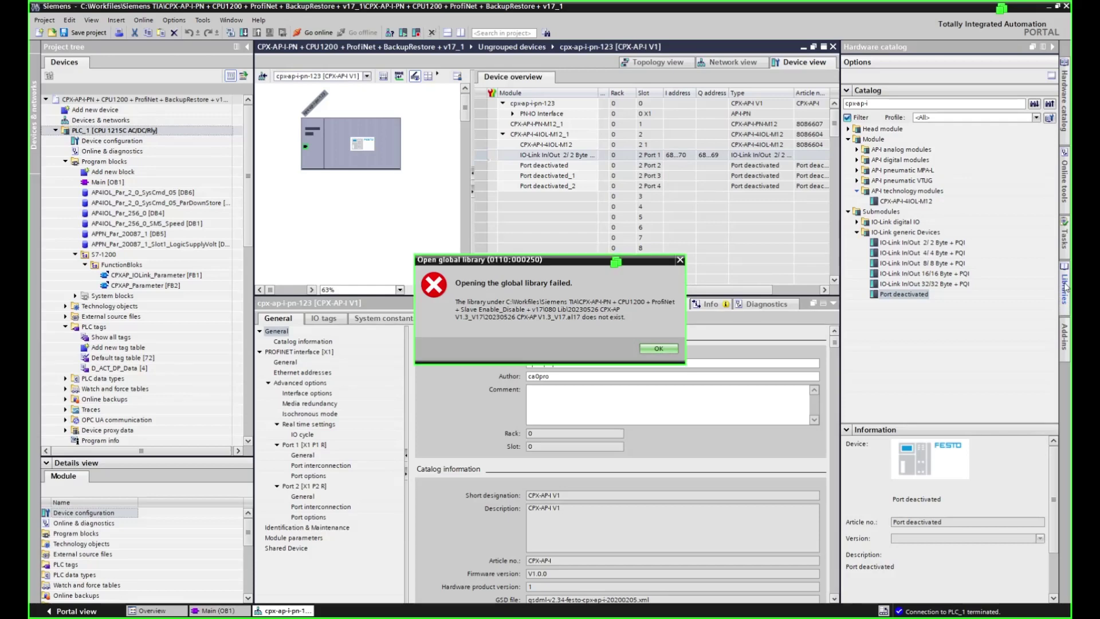
left_click(659, 349)
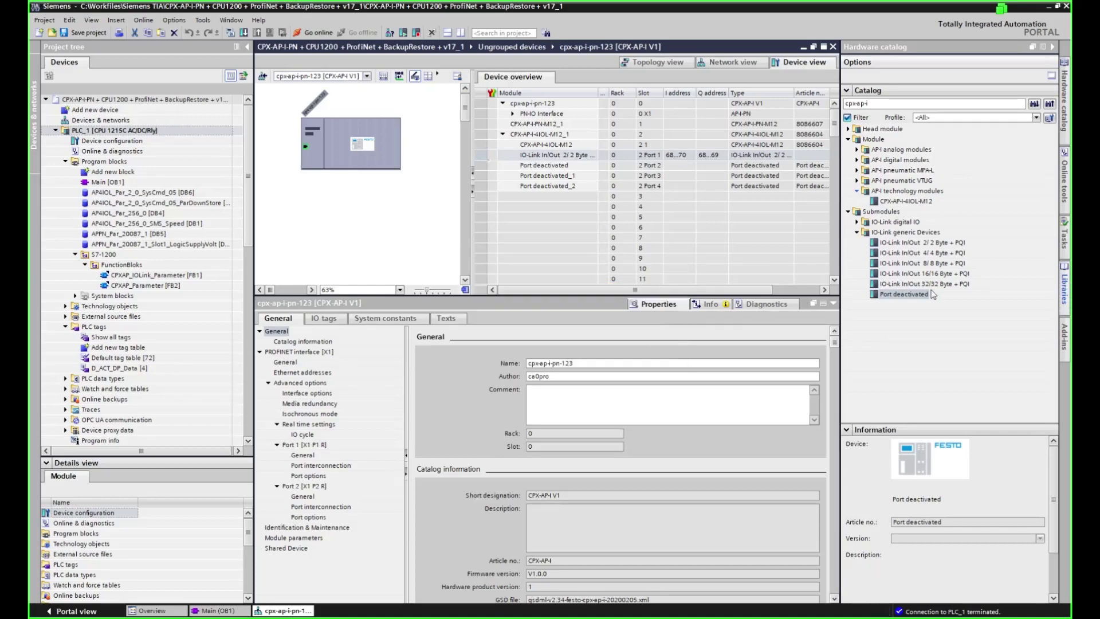
left_click(1065, 291)
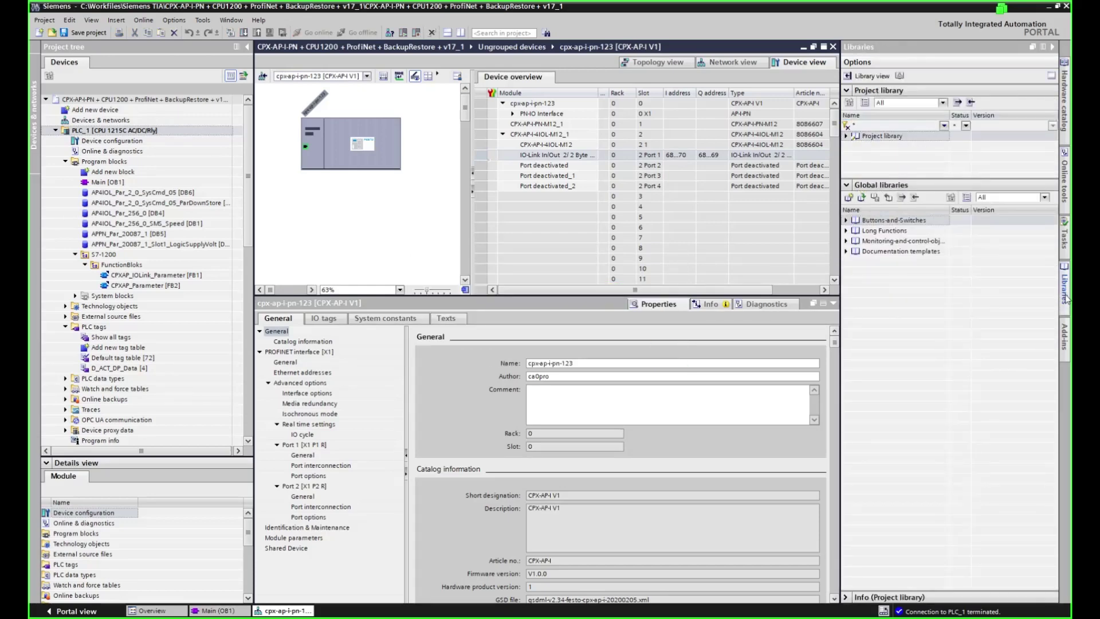
left_click(1066, 295)
left_click(1065, 293)
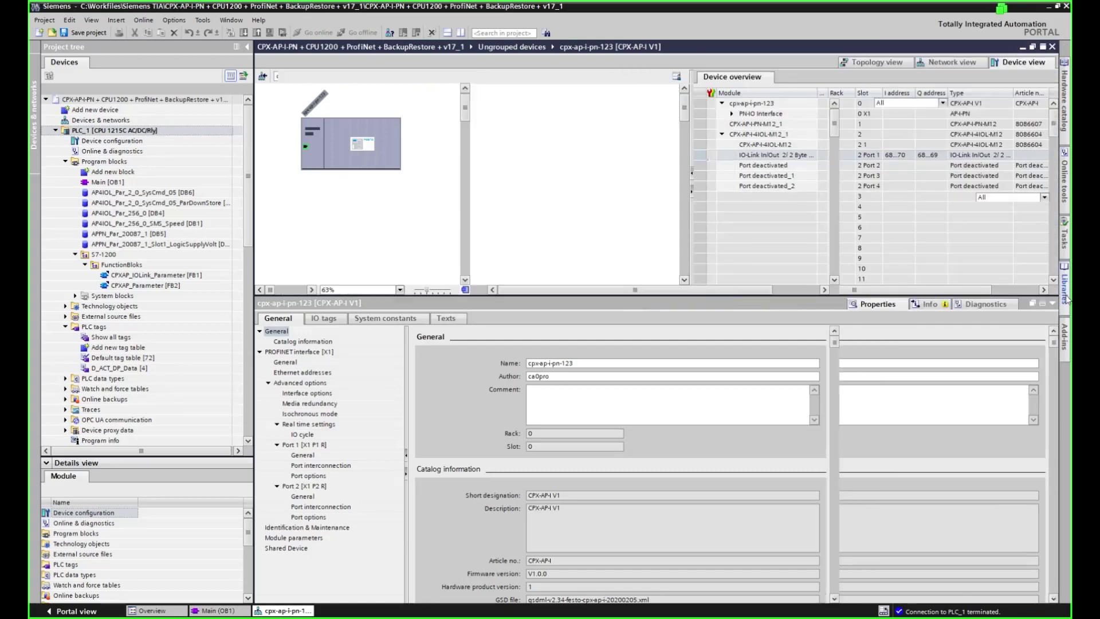
left_click(223, 610)
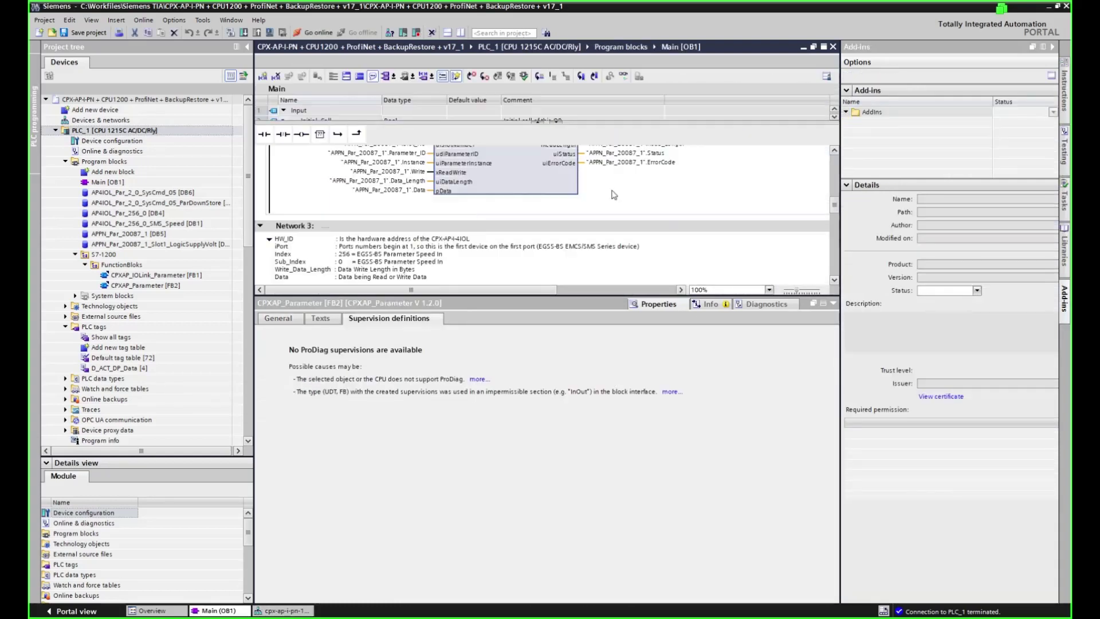
left_click(1067, 261)
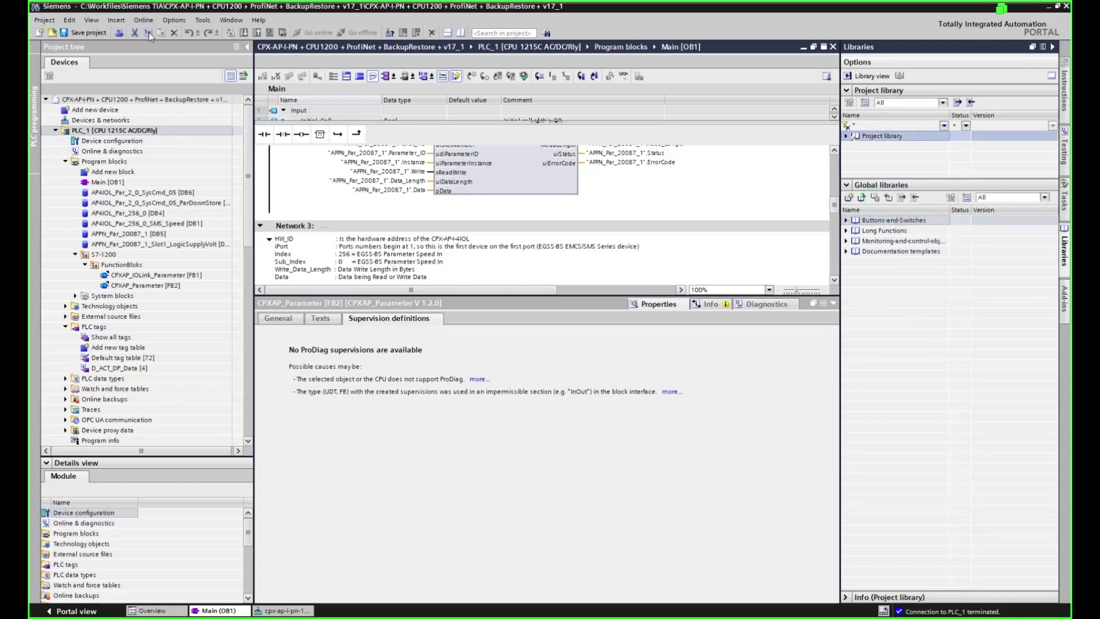
- Open the global library 20230526 CPX-AP V1.3_V17.al17 and expand its top-level contents
left_click(172, 21)
left_click(172, 22)
left_click(188, 22)
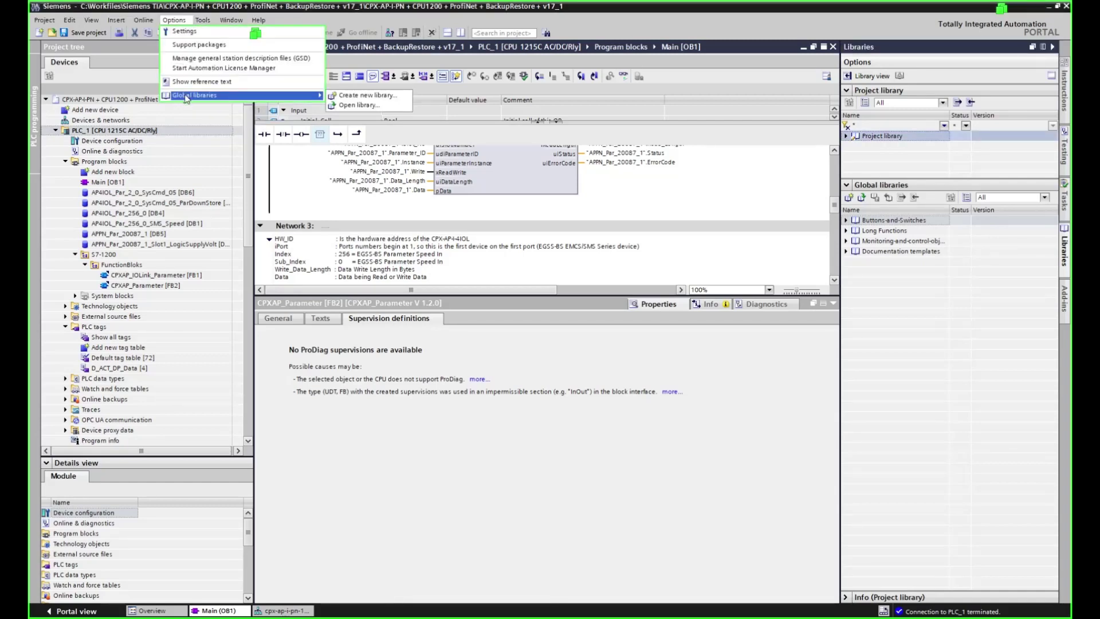
left_click(389, 109)
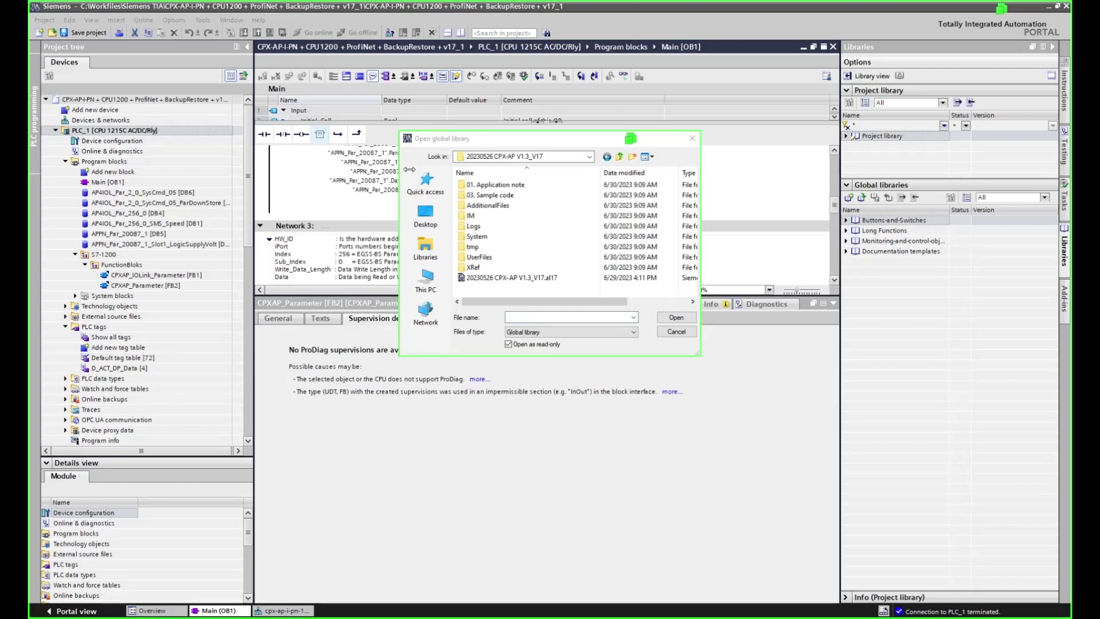
left_click(513, 279)
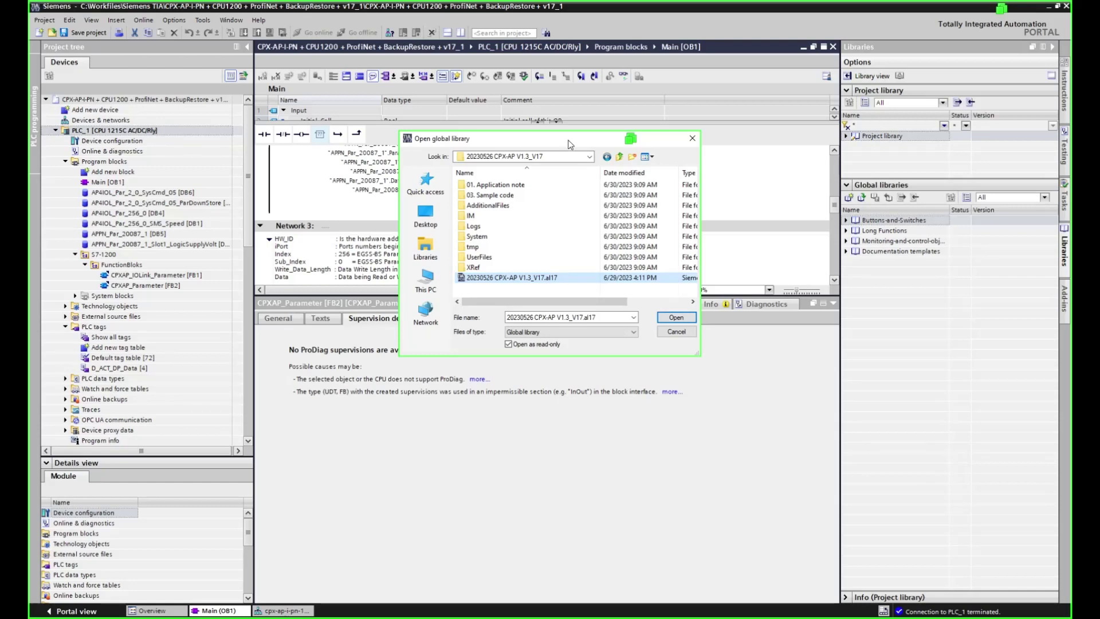
left_click(674, 319)
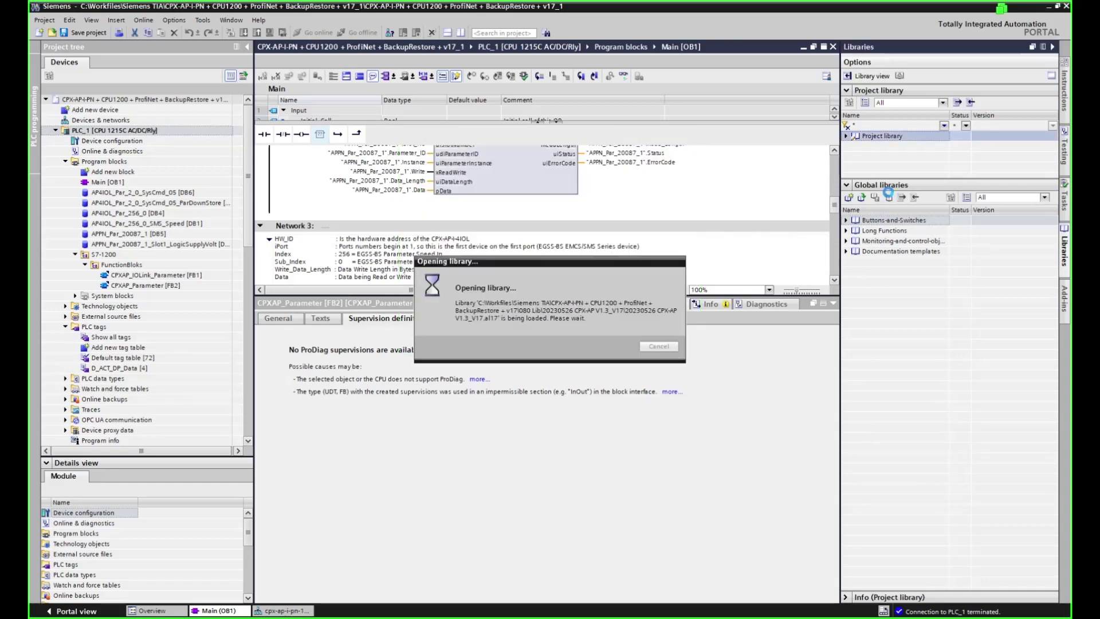
left_click(846, 262)
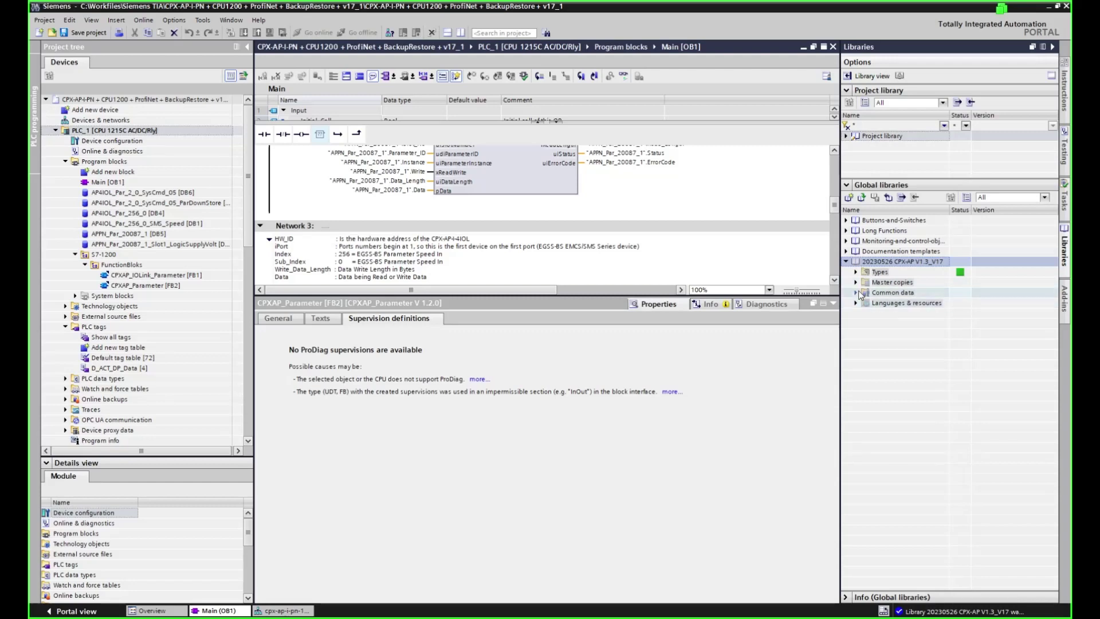
- Expand the CPX-AP library's S7-1200 function block types and select the matching FunctionBloks group in the PLC's program blocks
left_click(856, 293)
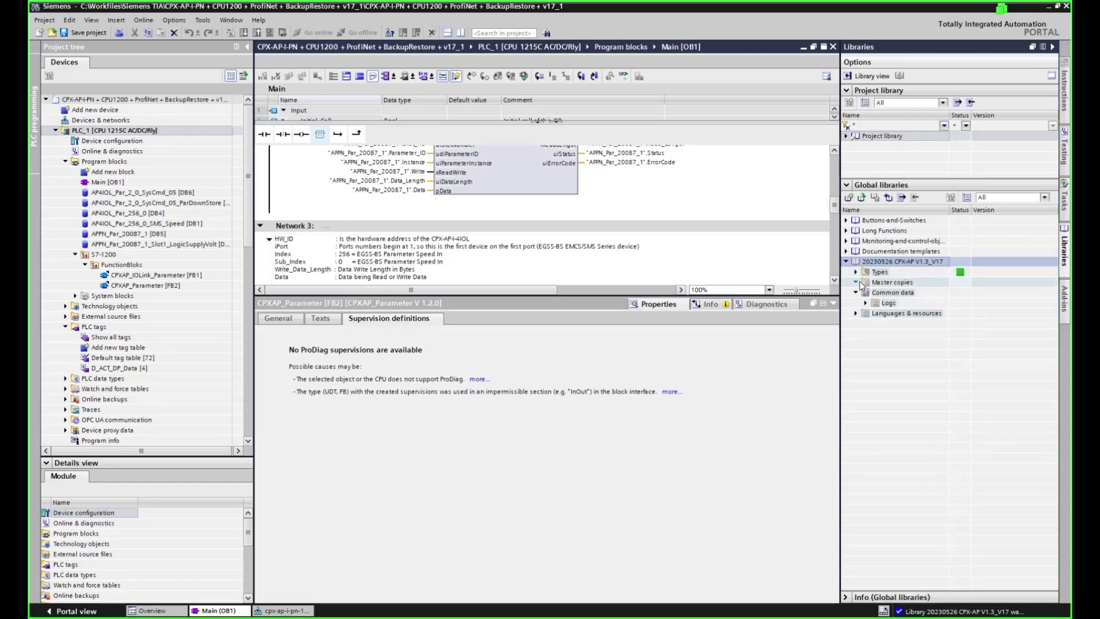
left_click(856, 273)
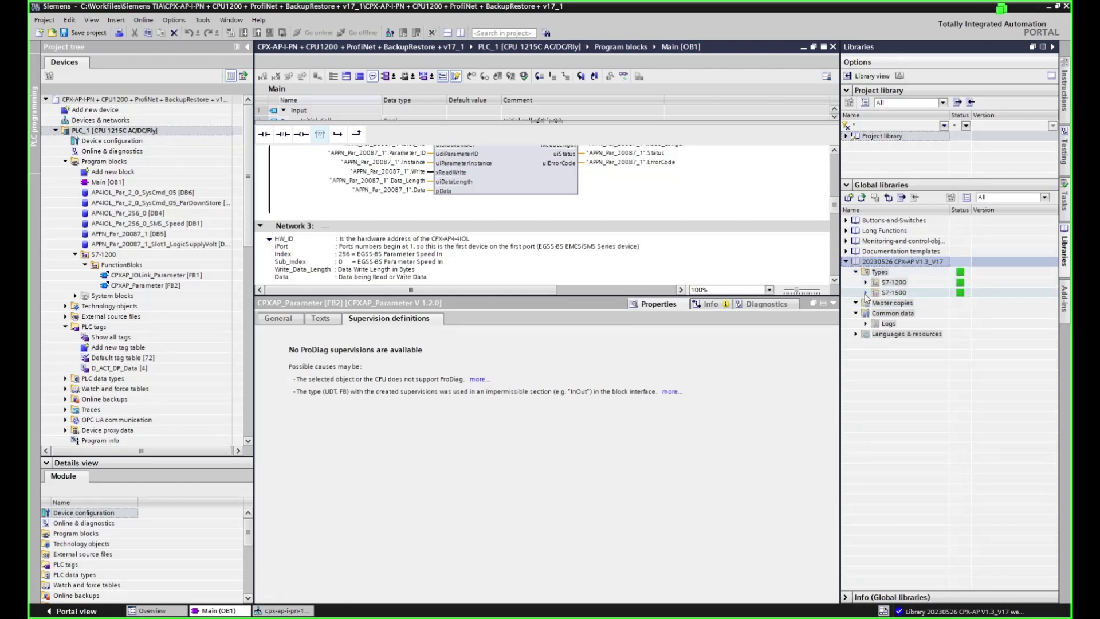
left_click(866, 282)
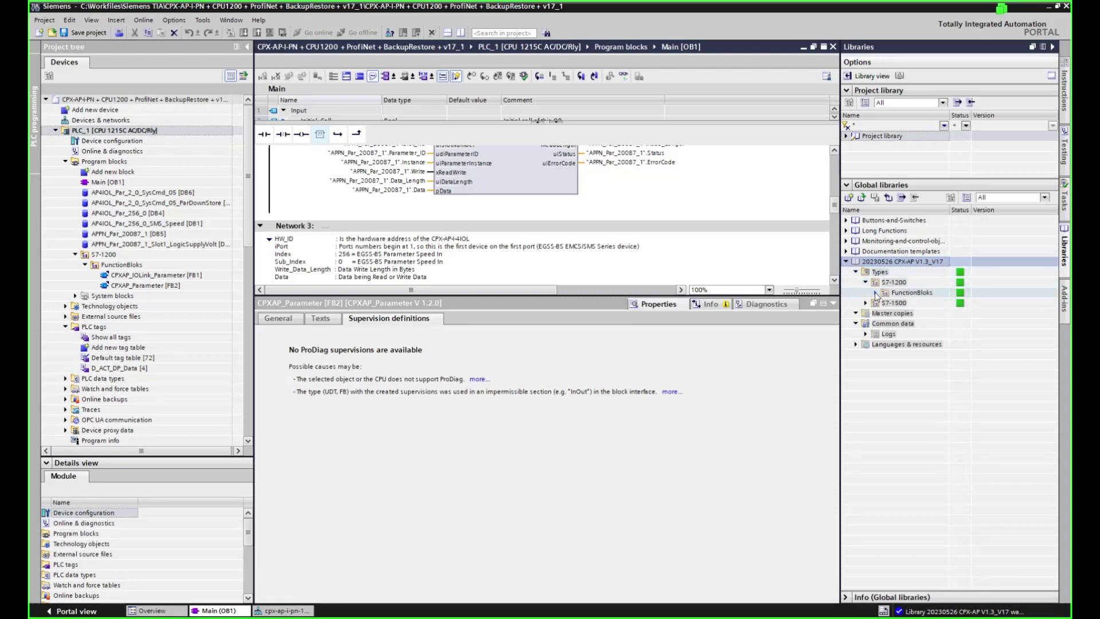
left_click(876, 292)
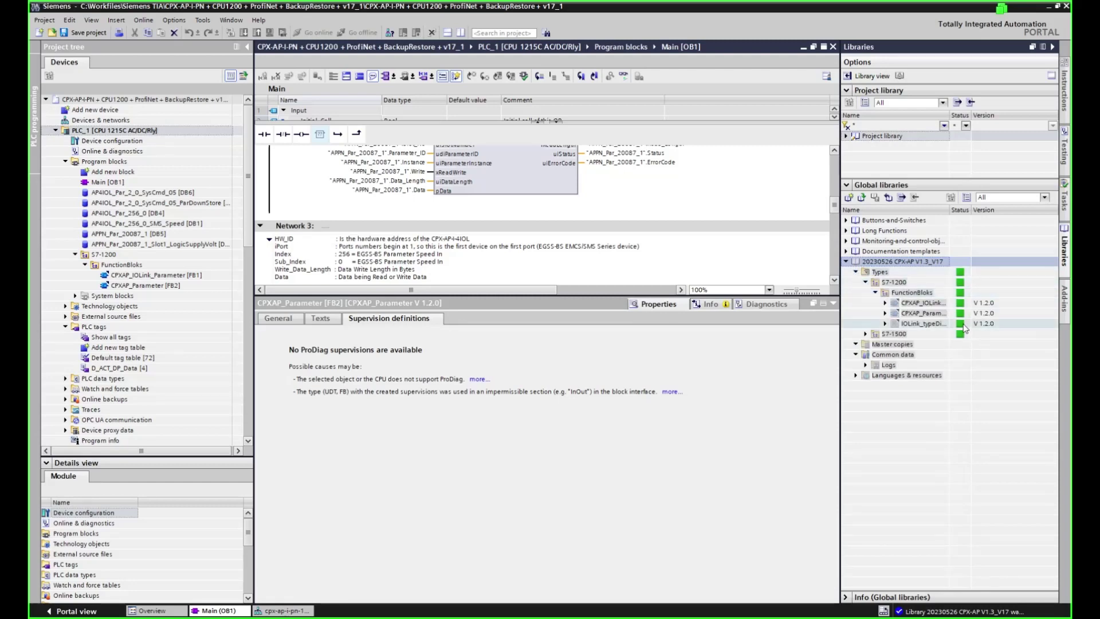
left_click(892, 283)
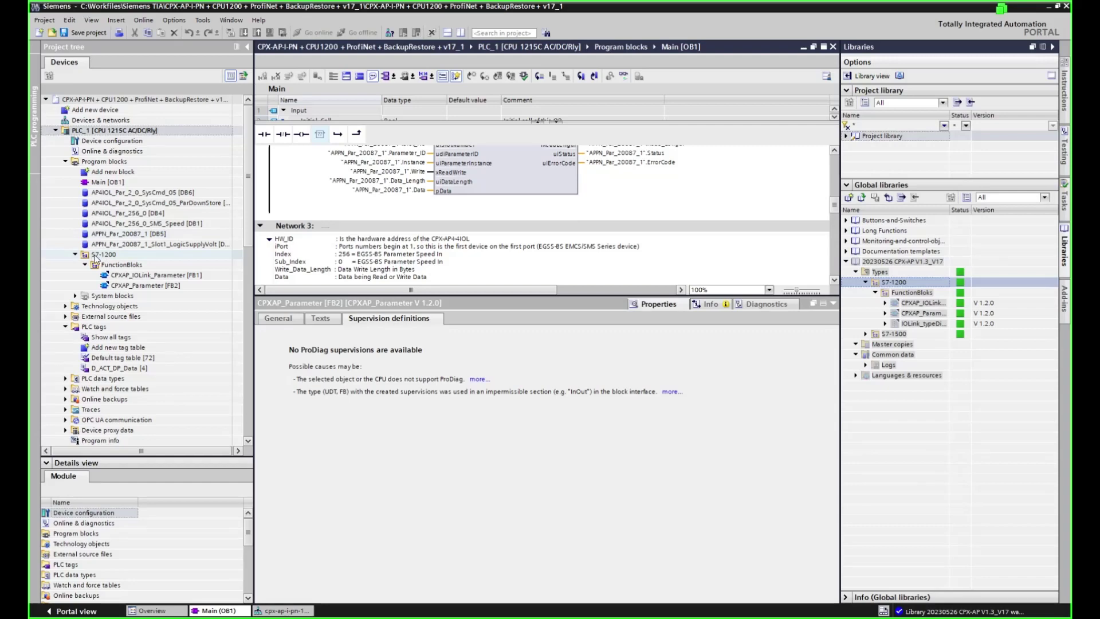
left_click(106, 264)
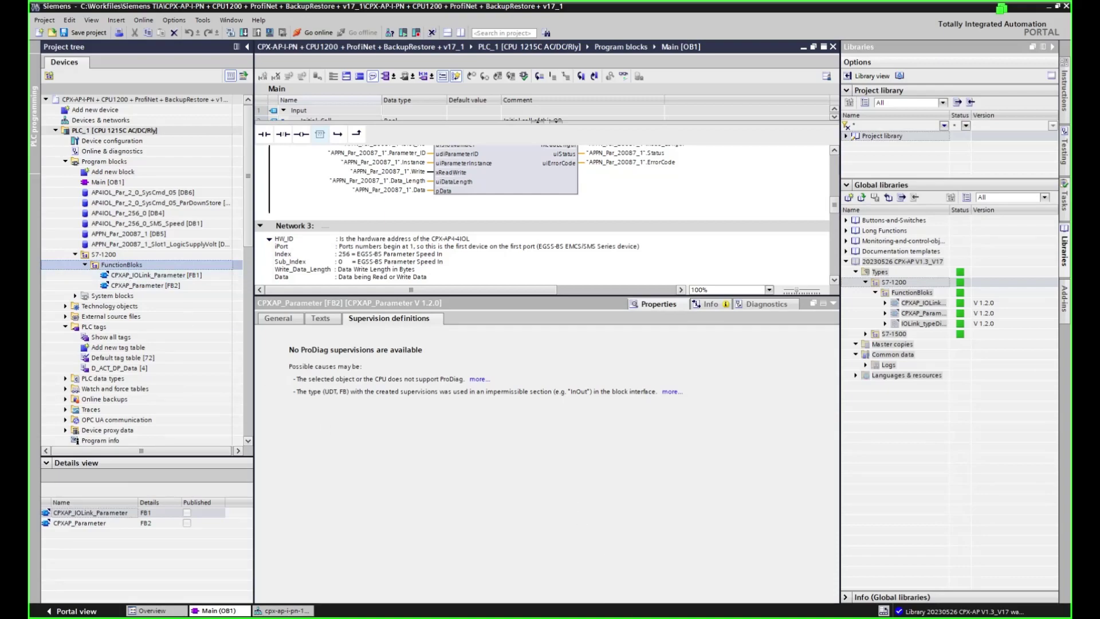
- Switch to the application note in Nitro Pro and read section 12.3 on IO-Link parameter access with the CPXAP_IOLink_Parameter block
key("alt+Tab")
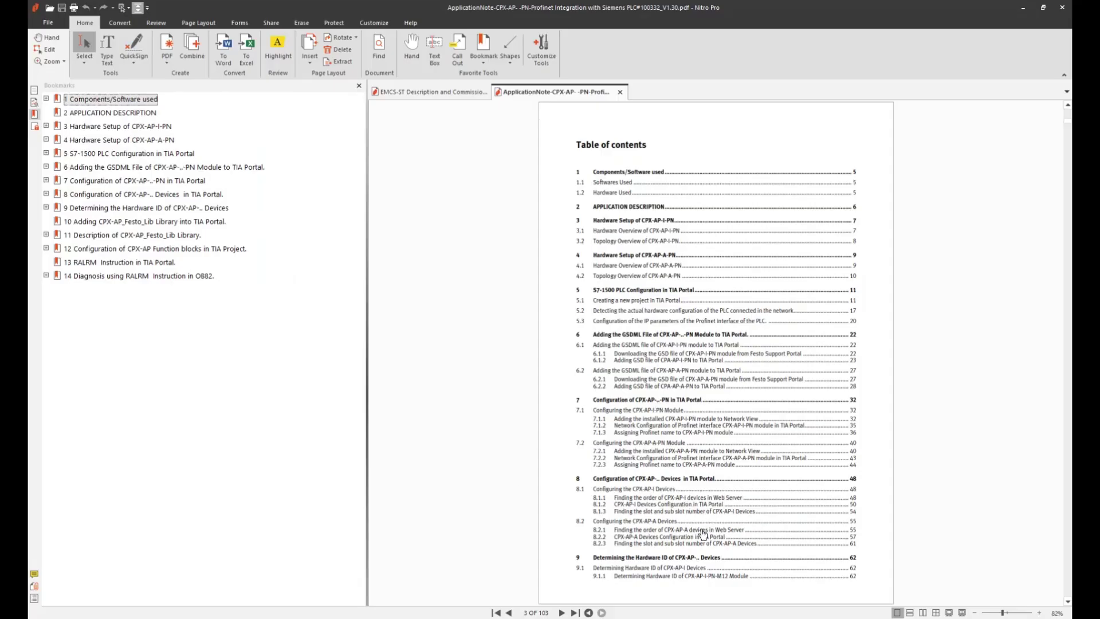
scroll(636, 489, "down", 3)
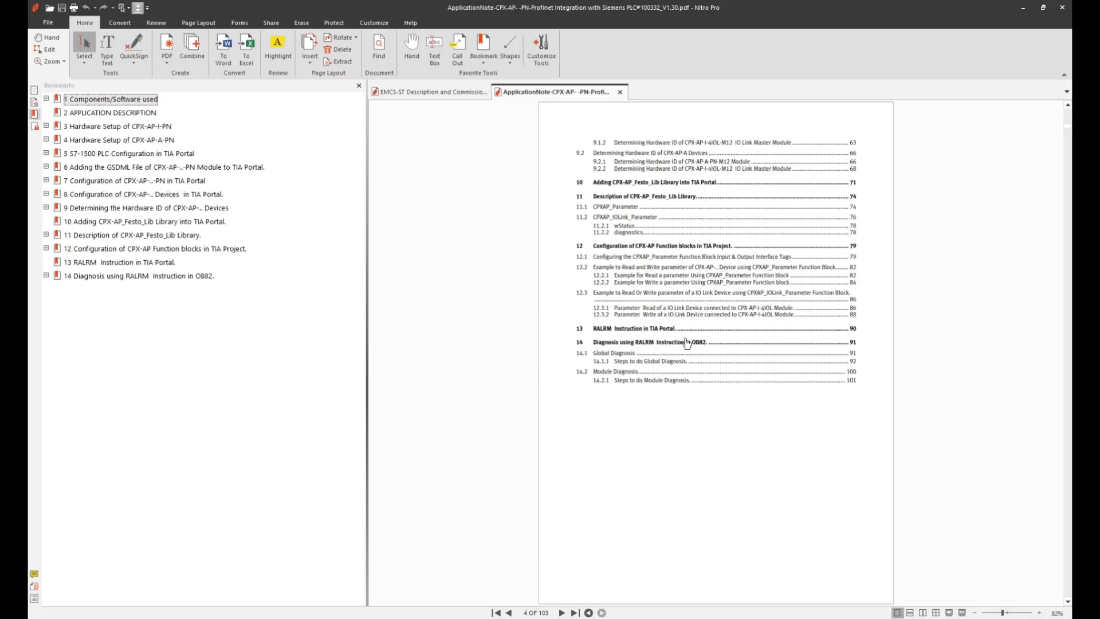
scroll(778, 313, "up", 2)
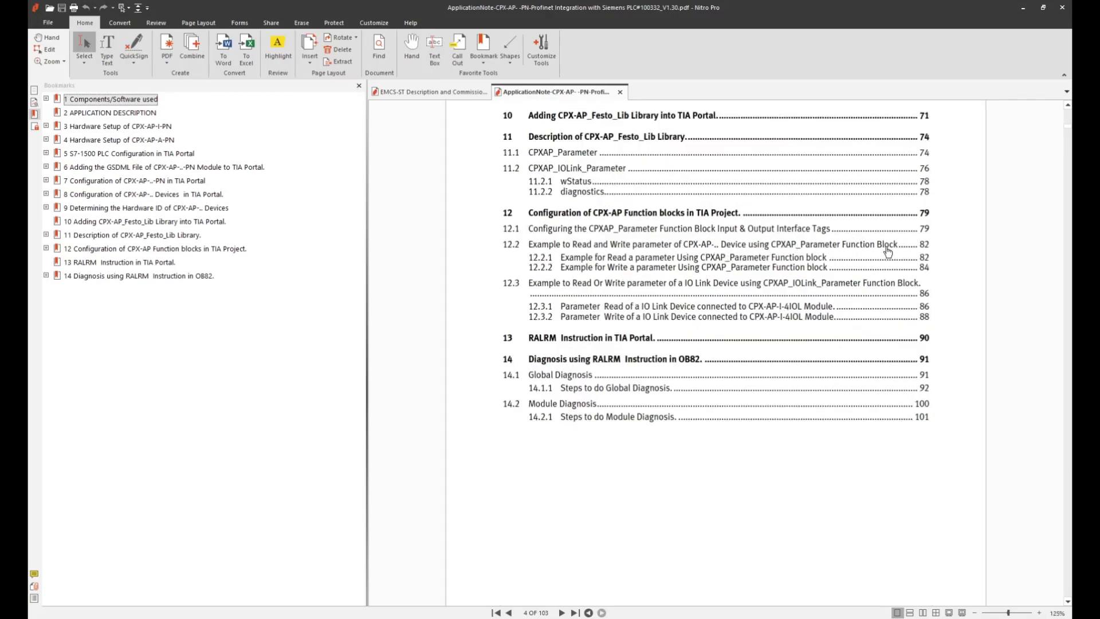
left_click(921, 295)
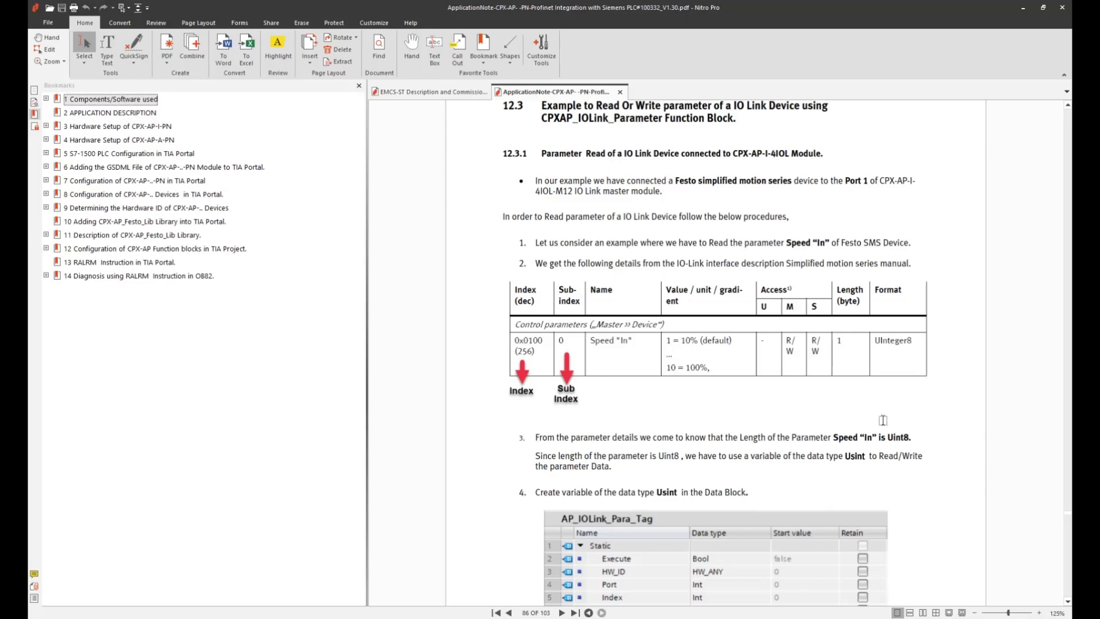
scroll(888, 419, "down", 2)
scroll(889, 422, "down", 1)
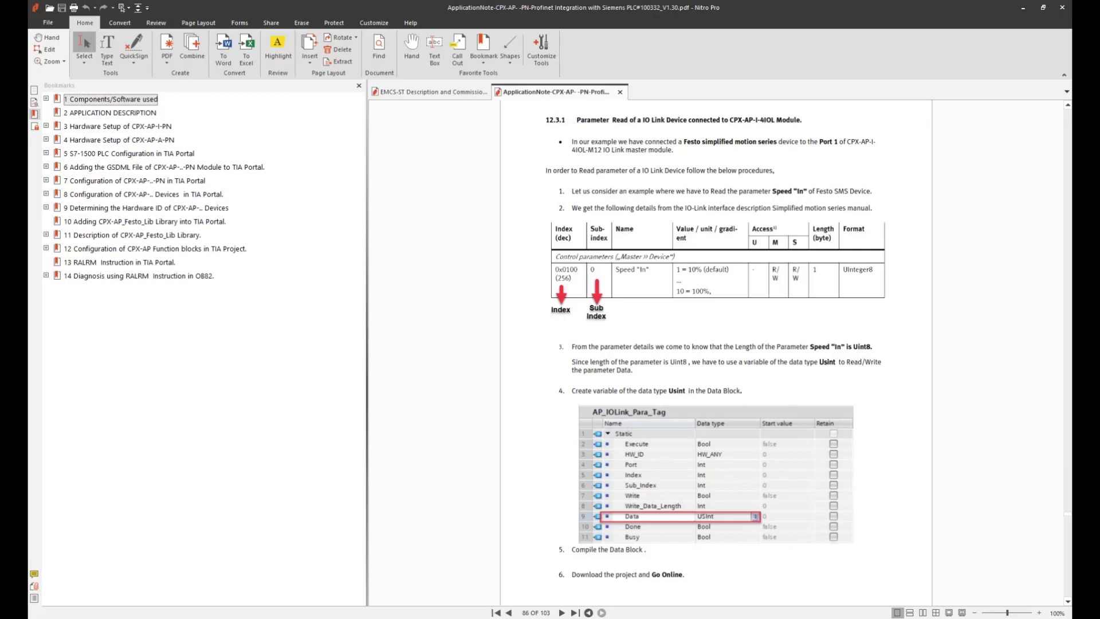
- Return to TIA Portal and enlarge the Main [OB1] editor area to show the whole Network 3 parameter call
key("alt+Tab")
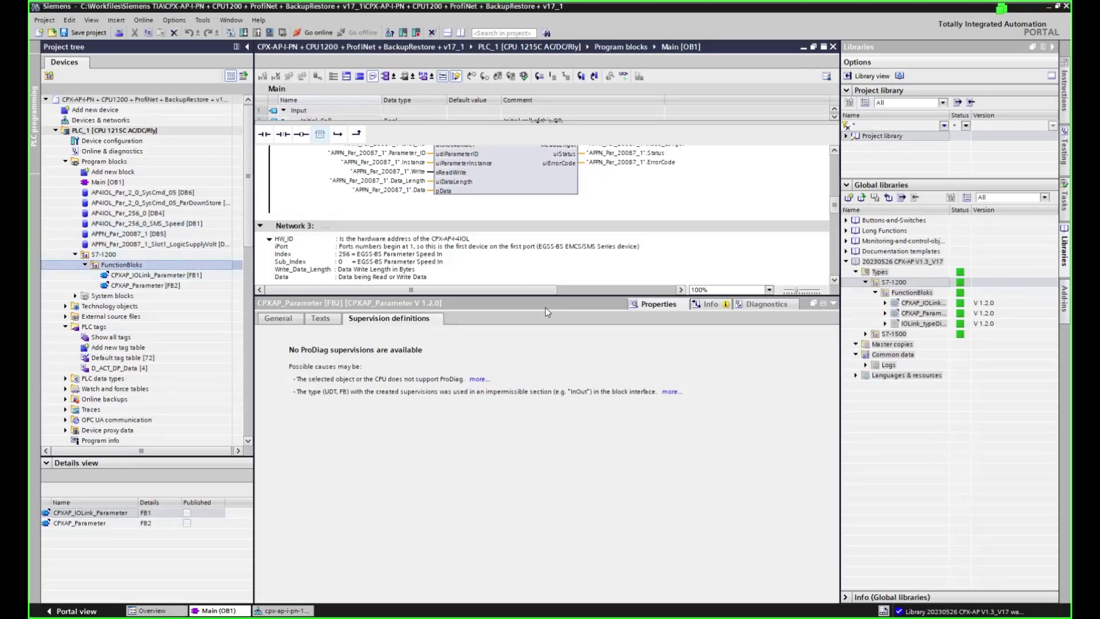
left_click(570, 294)
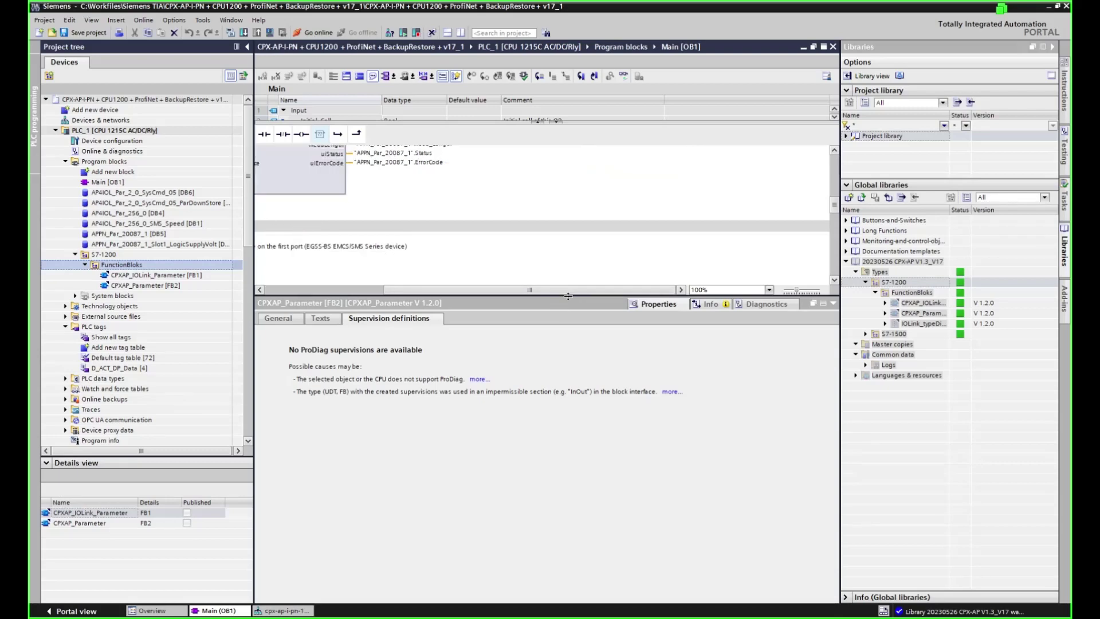
left_click_drag(539, 411, 540, 446)
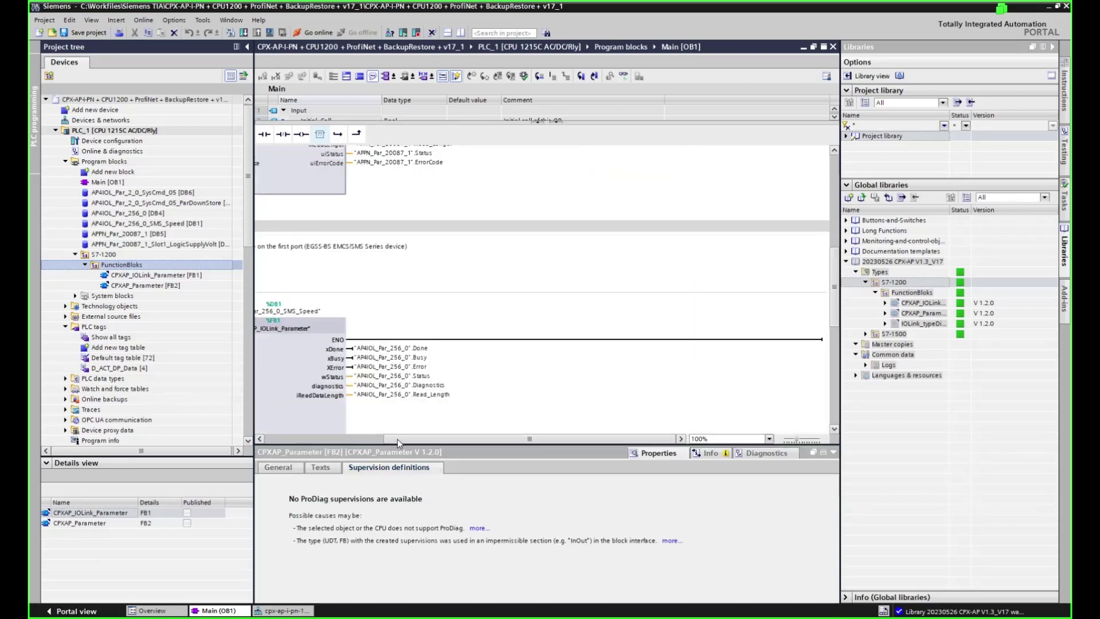
left_click(261, 439)
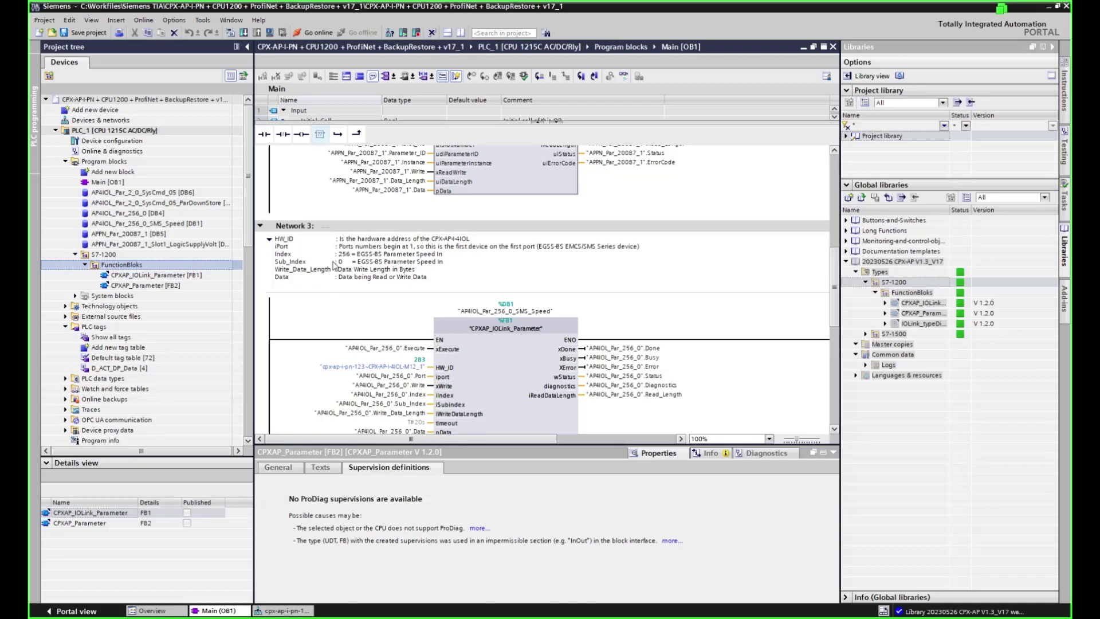
- Look through the AP4IOL and APPN parameter data blocks in the PLC's program blocks
left_click(123, 194)
left_click(131, 214)
left_click(132, 223)
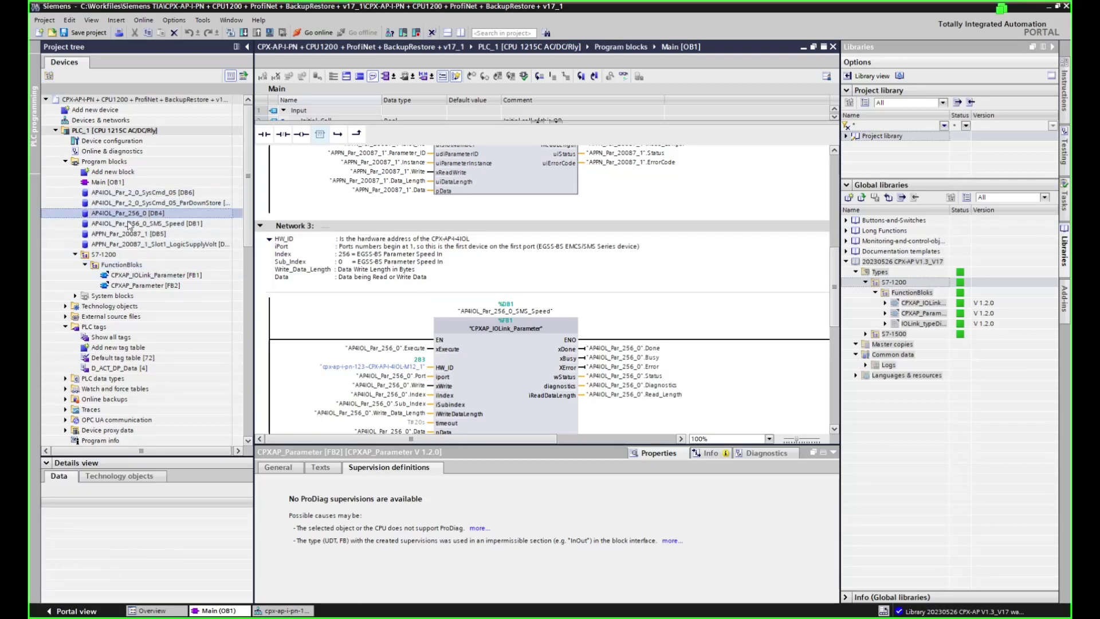
left_click(132, 234)
left_click(135, 245)
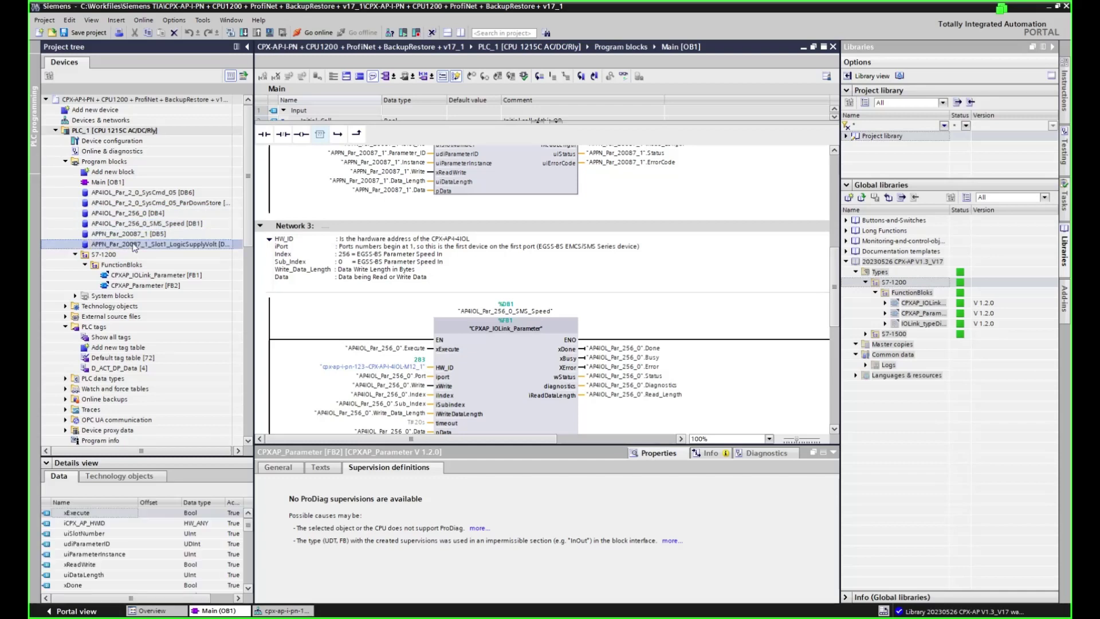
- Select the two CPXAP function blocks in the project and locate the CPXAP_Parameter call in Network 2
left_click(166, 276)
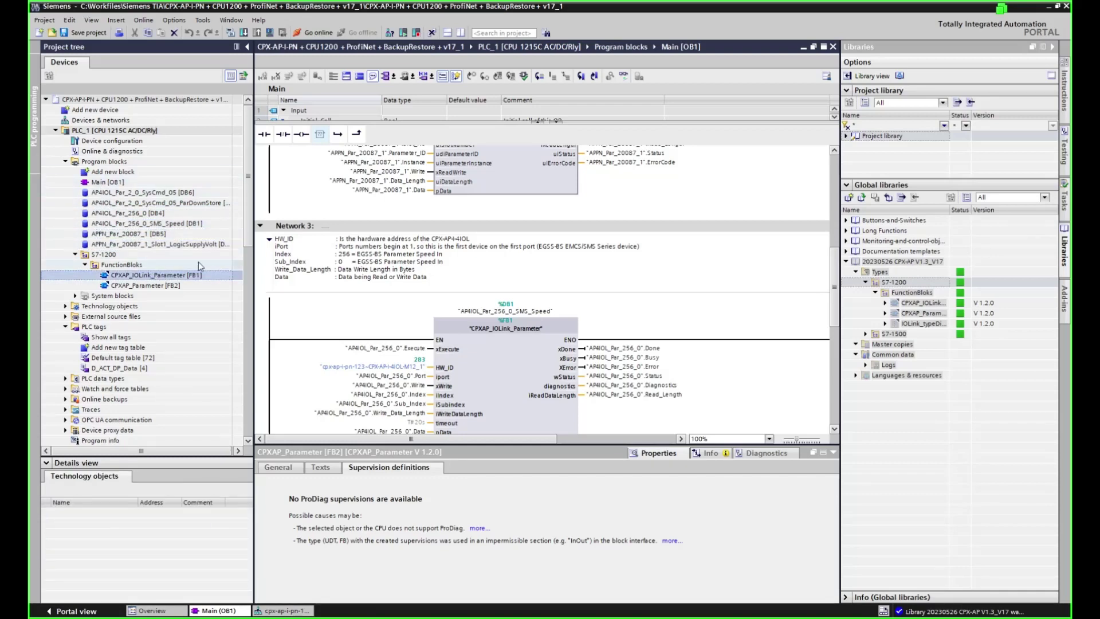
left_click_drag(835, 280, 831, 241)
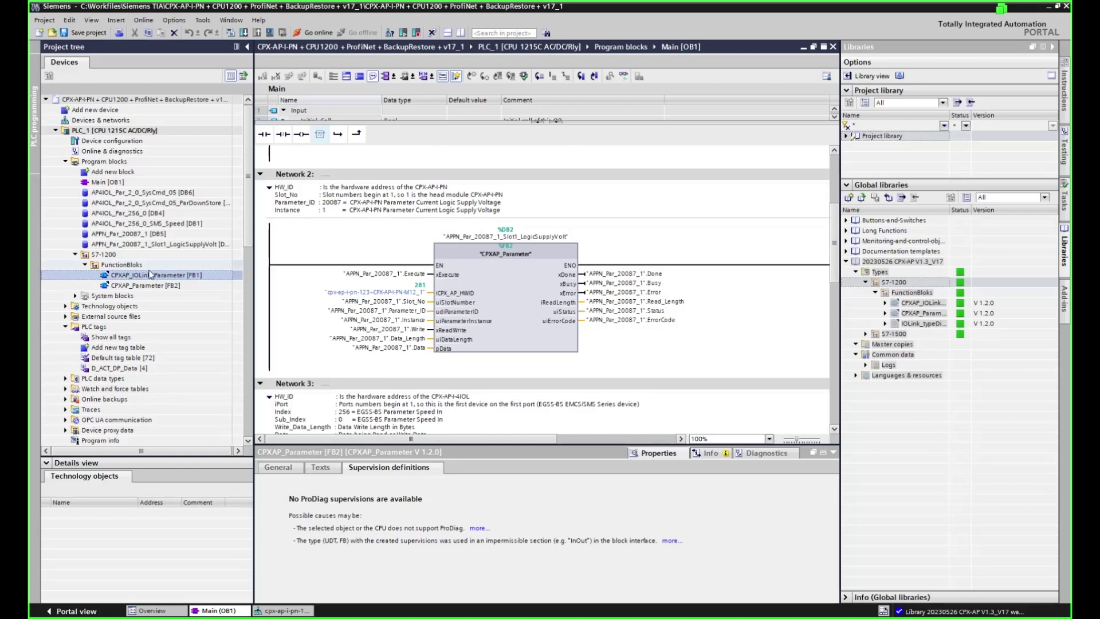
left_click_drag(145, 279, 507, 255)
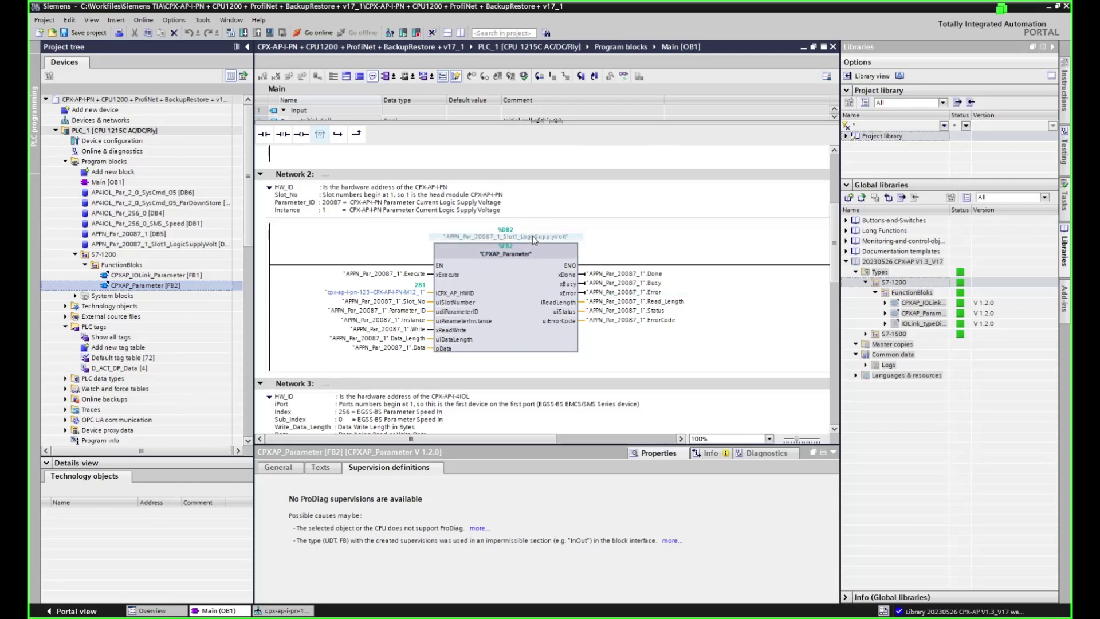
left_click(168, 245)
key("F2")
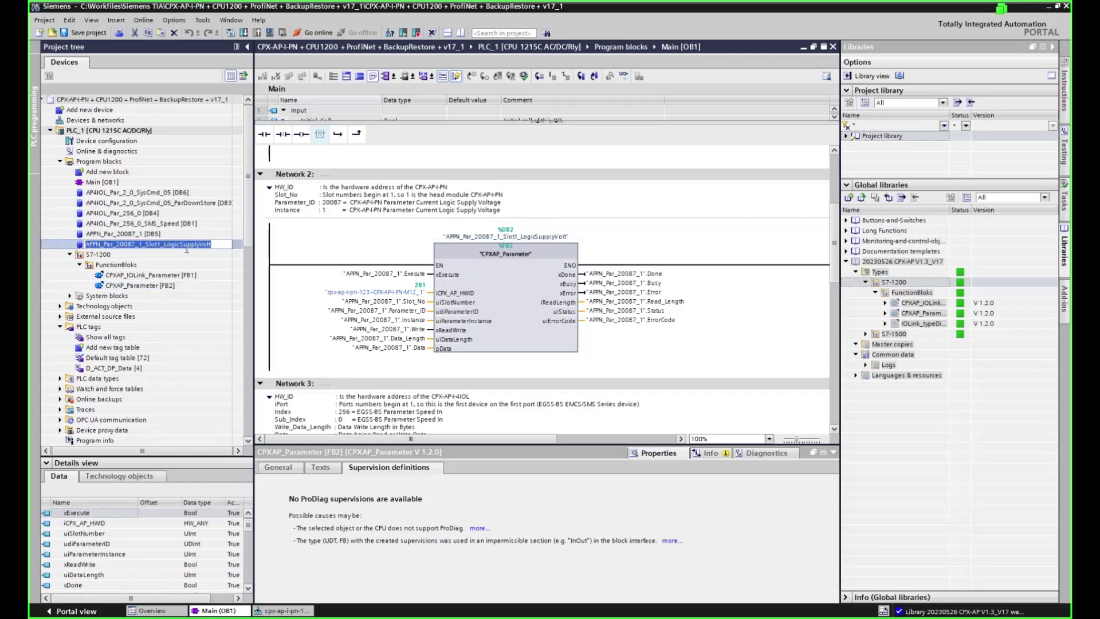
key("Return")
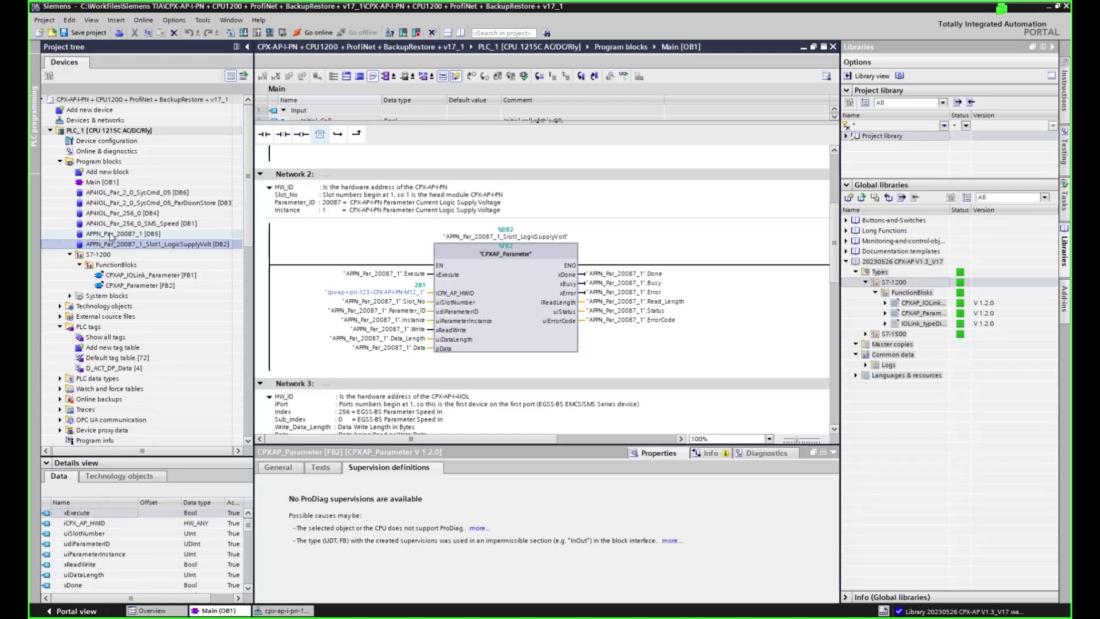
- Float the APPN_Par_20087_1 data block beside Network 2, assign its Execute tag to the CPXAP_Parameter block's xExecute input, and close the window
left_click(111, 234)
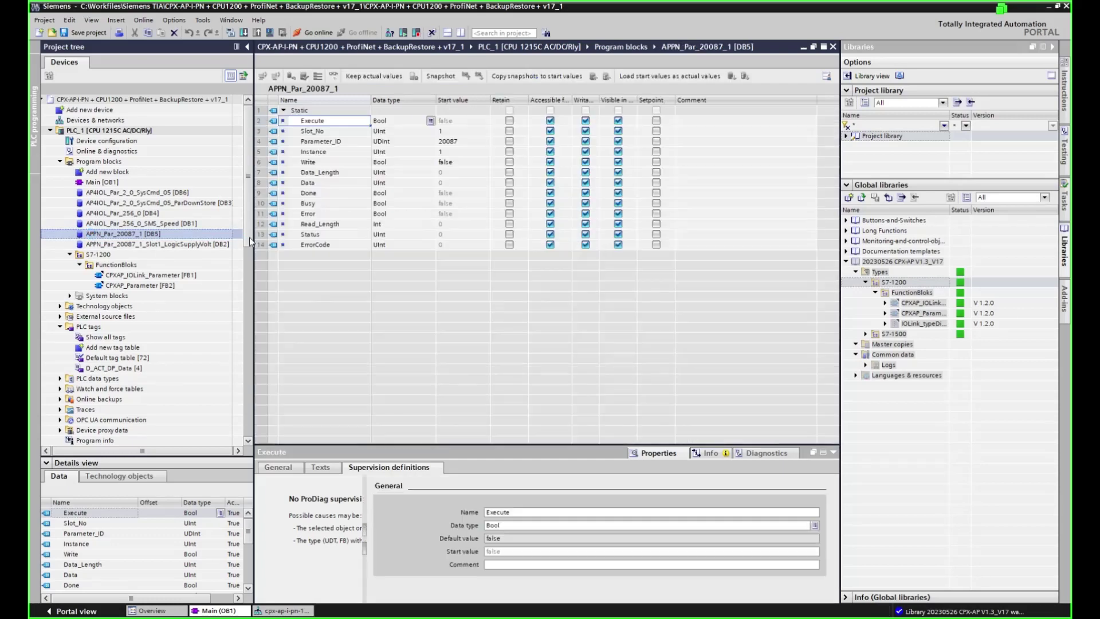
left_click(814, 47)
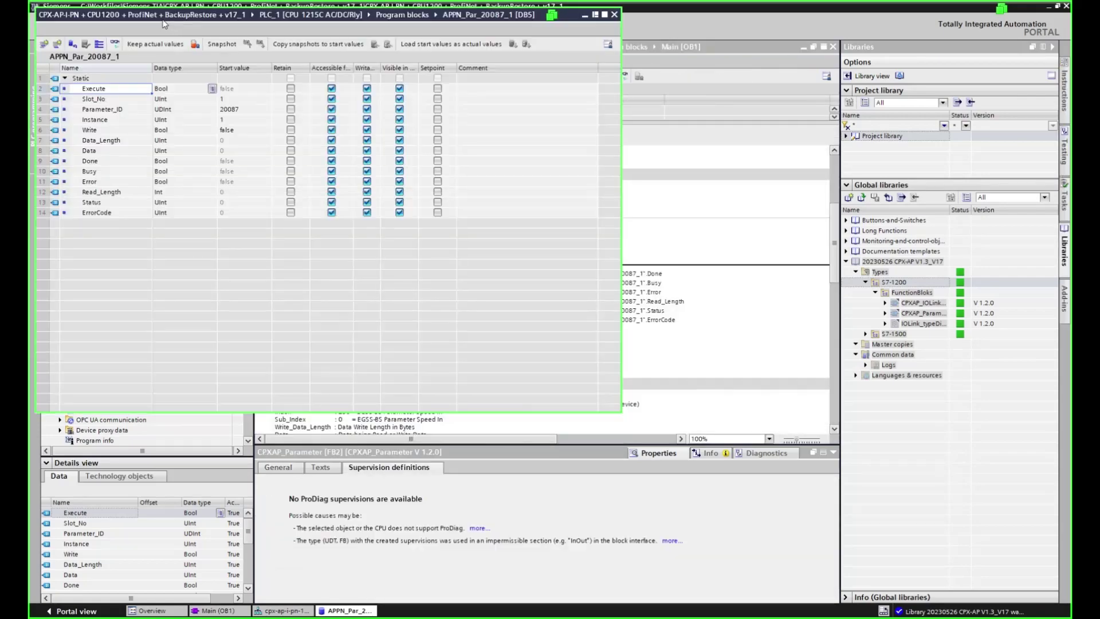
left_click_drag(165, 24, 740, 188)
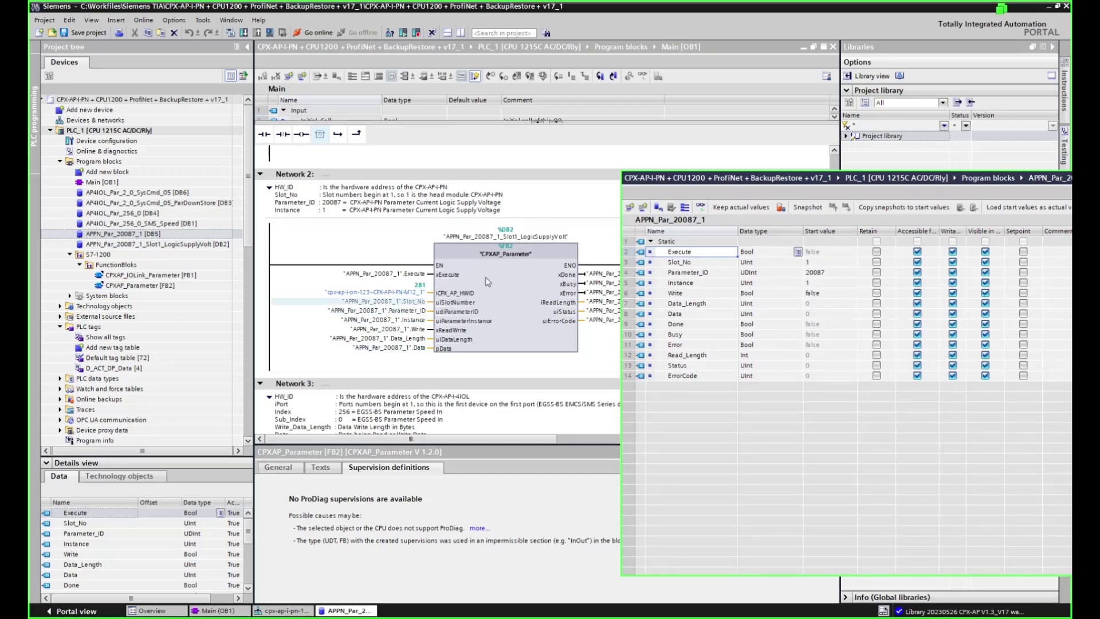
left_click_drag(677, 253, 411, 279)
left_click_drag(795, 181, 612, 186)
left_click(1010, 184)
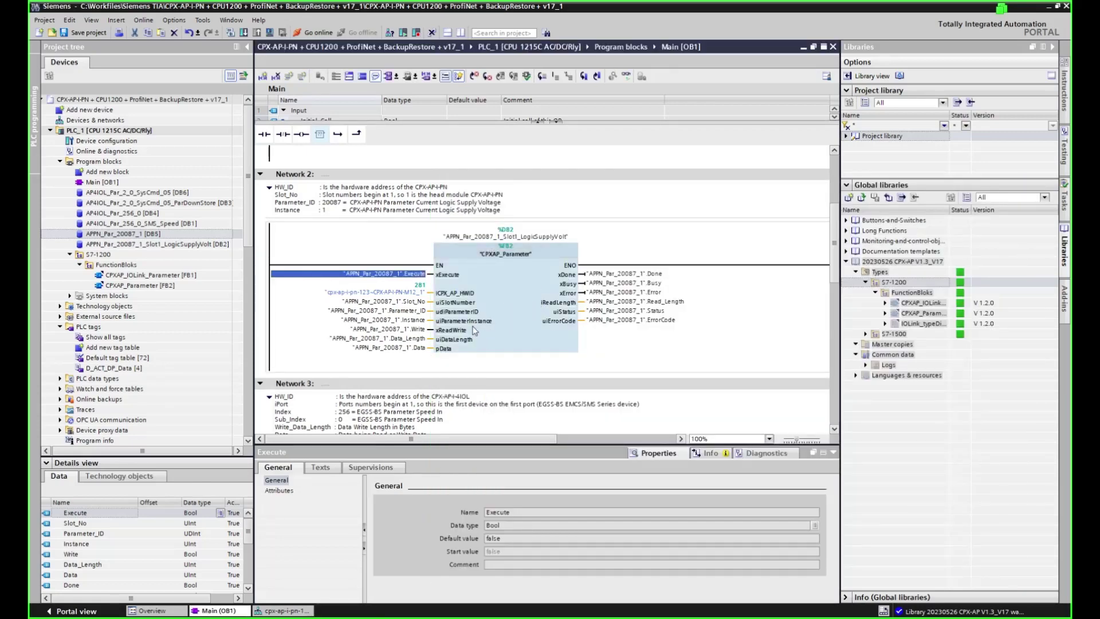
- Open the device view of cpx-ap-i-pn-123 from the network view and select its head module
left_click(421, 295)
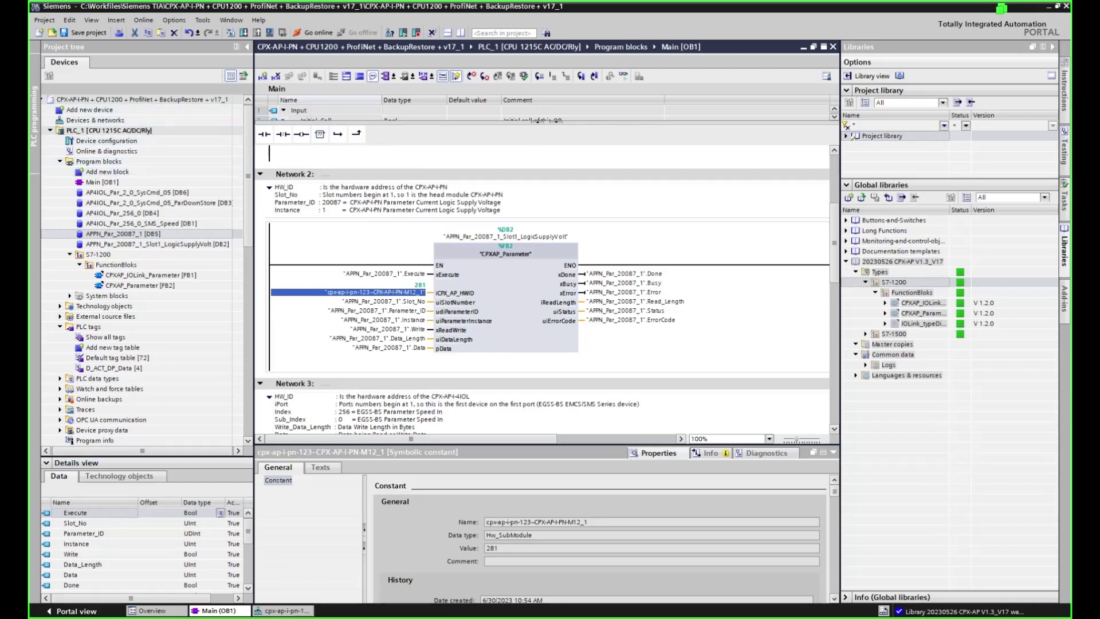
left_click(281, 611)
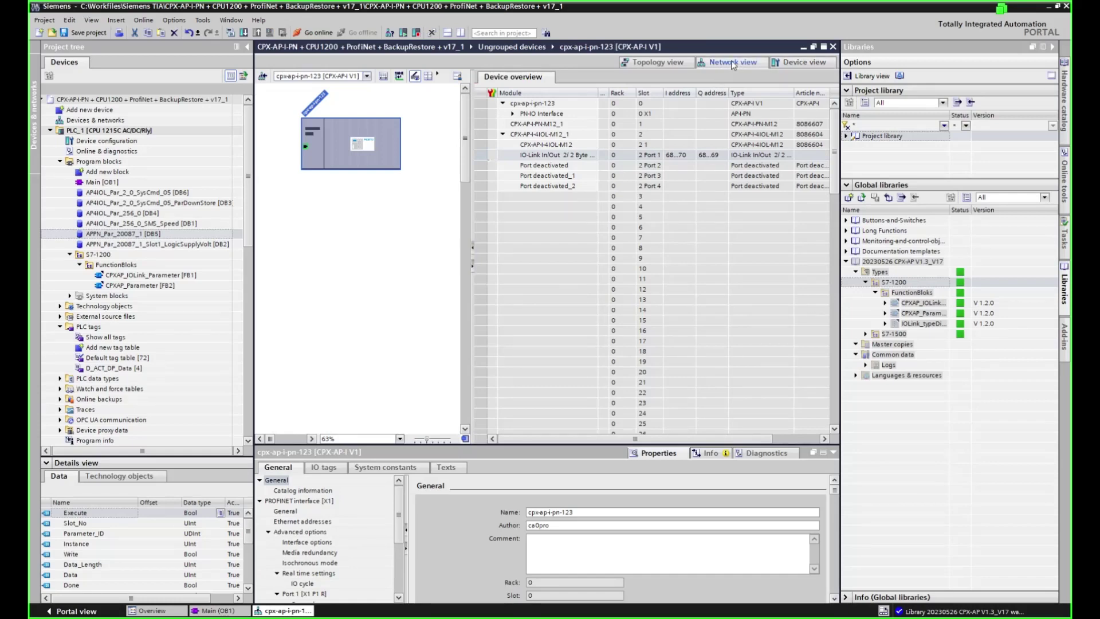
left_click(732, 63)
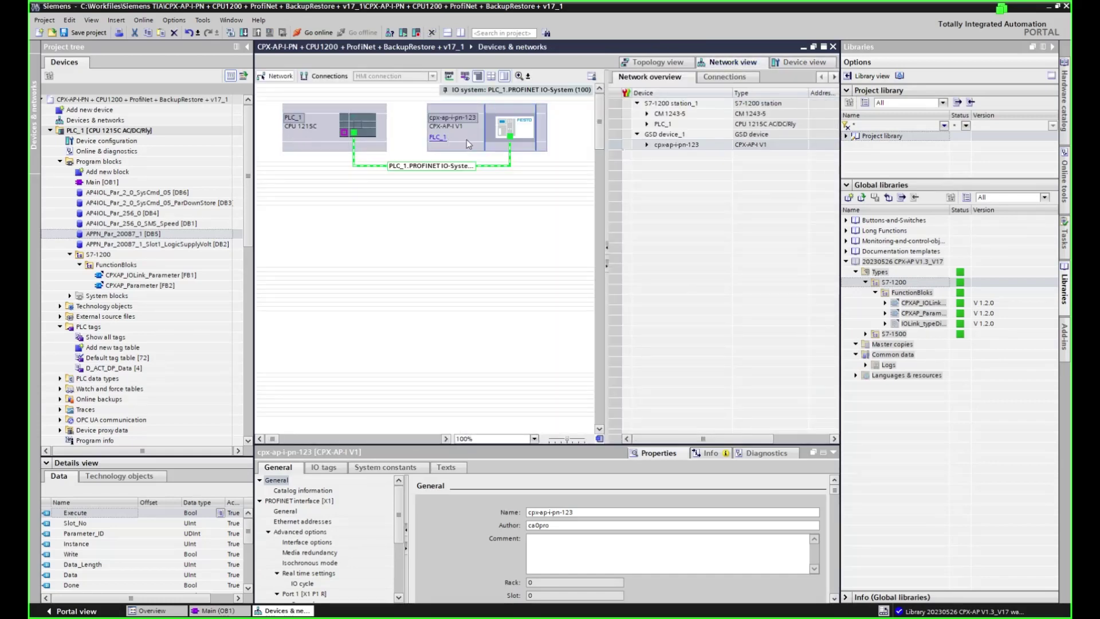
left_click(470, 139)
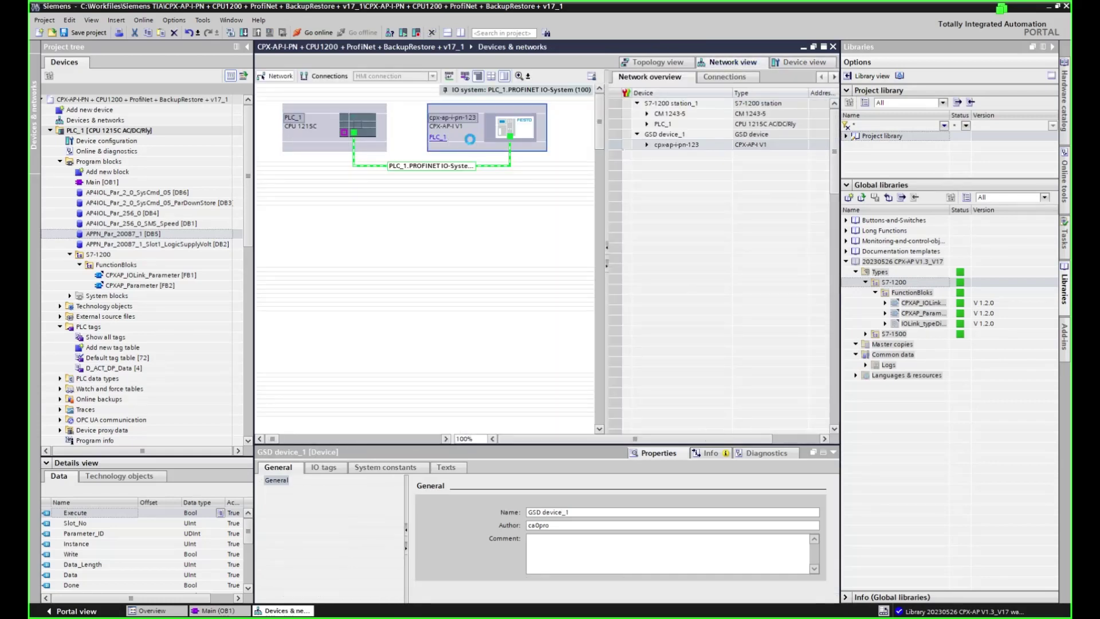
double_click(469, 140)
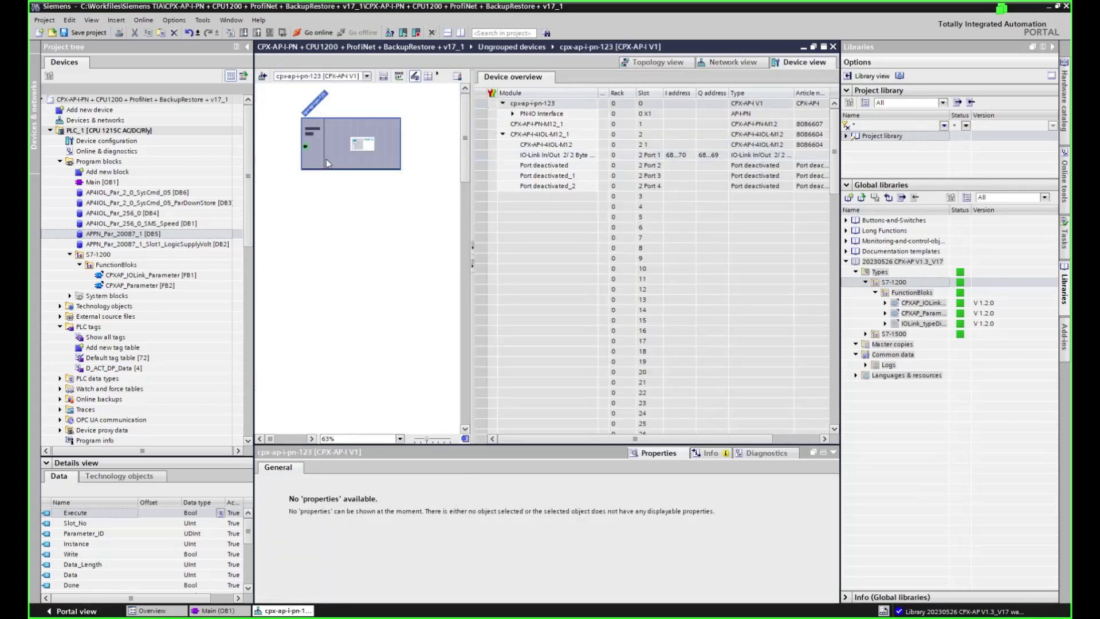
left_click(325, 159)
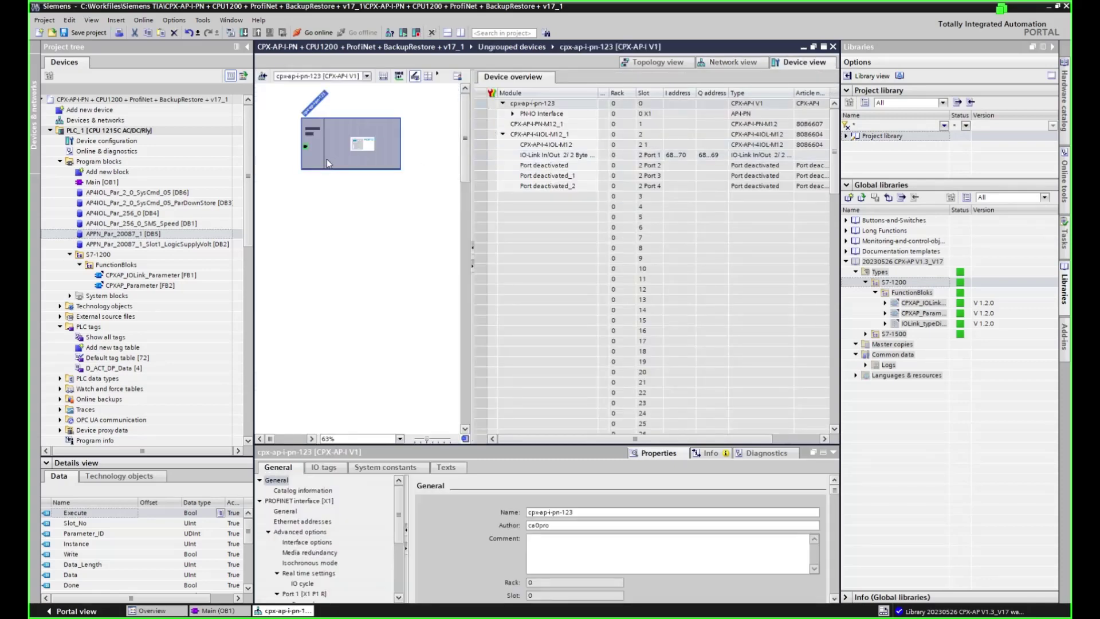
- Assign the system constant cpx-ap-i-pn-123~CPX-AP-I-PN-M12_1 to the iCPX_AP_HWID input of the CPXAP_Parameter block in Main
left_click(389, 469)
left_click(378, 556)
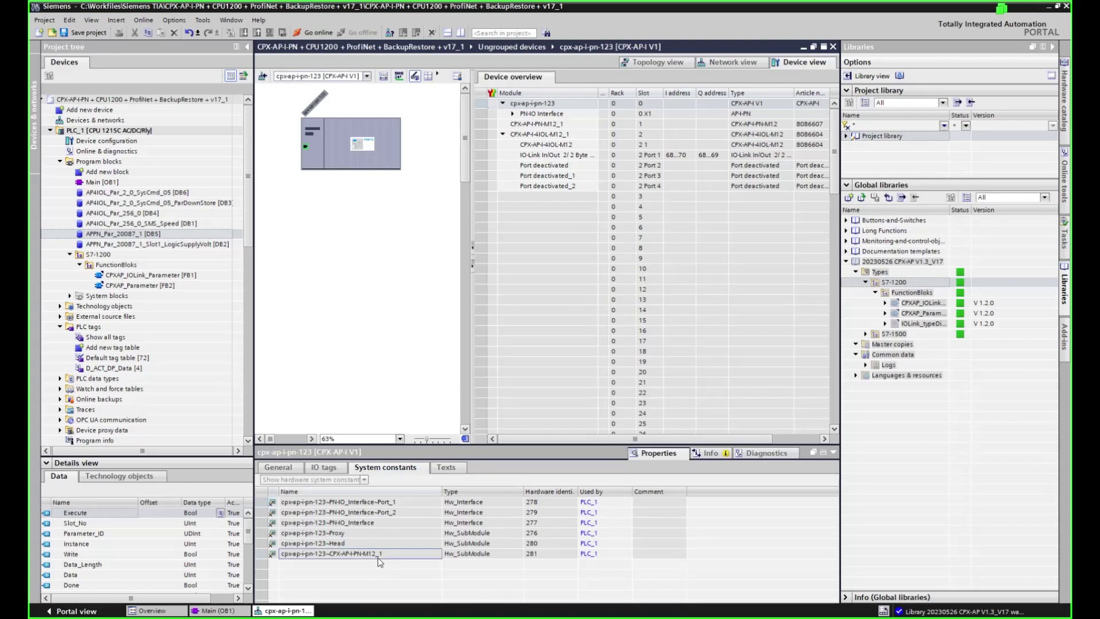
left_click(548, 556)
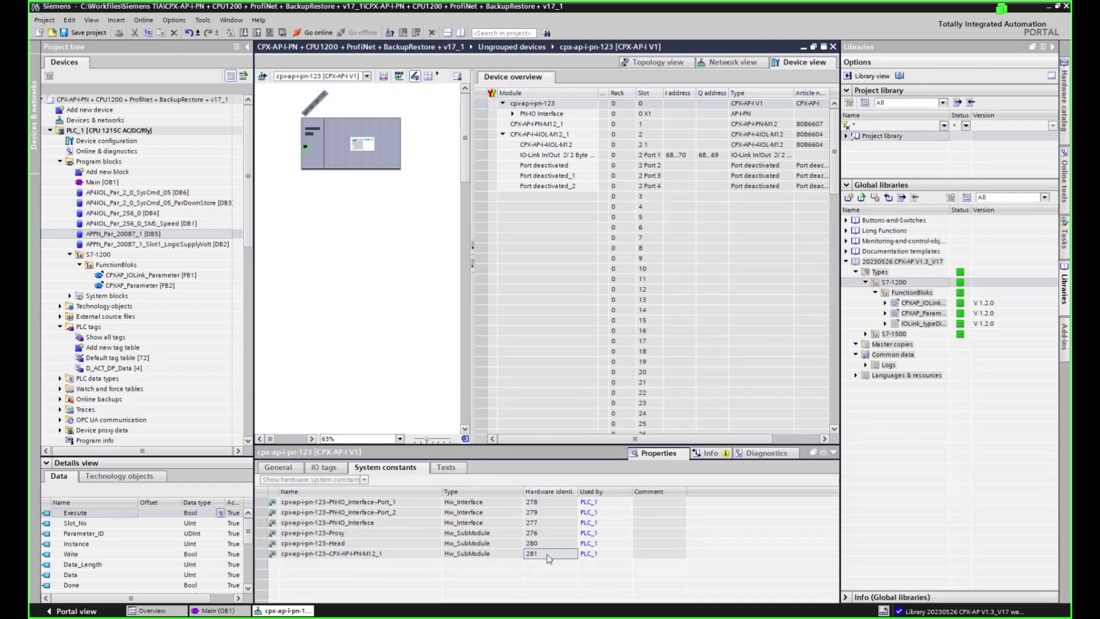
left_click(399, 555)
left_click(372, 553)
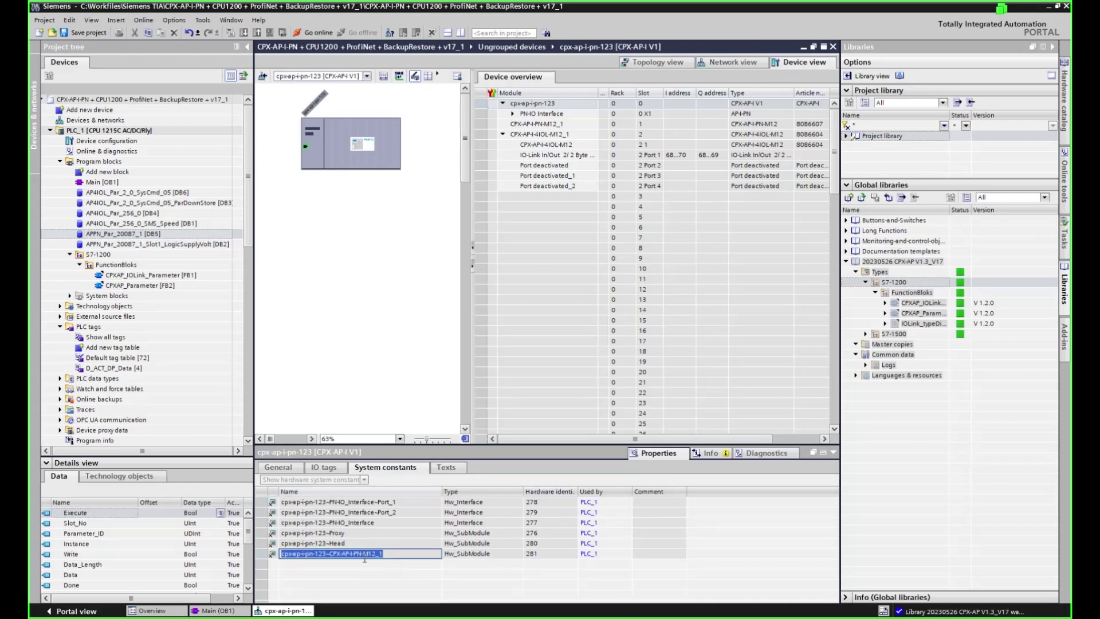
left_click_drag(228, 611, 428, 293)
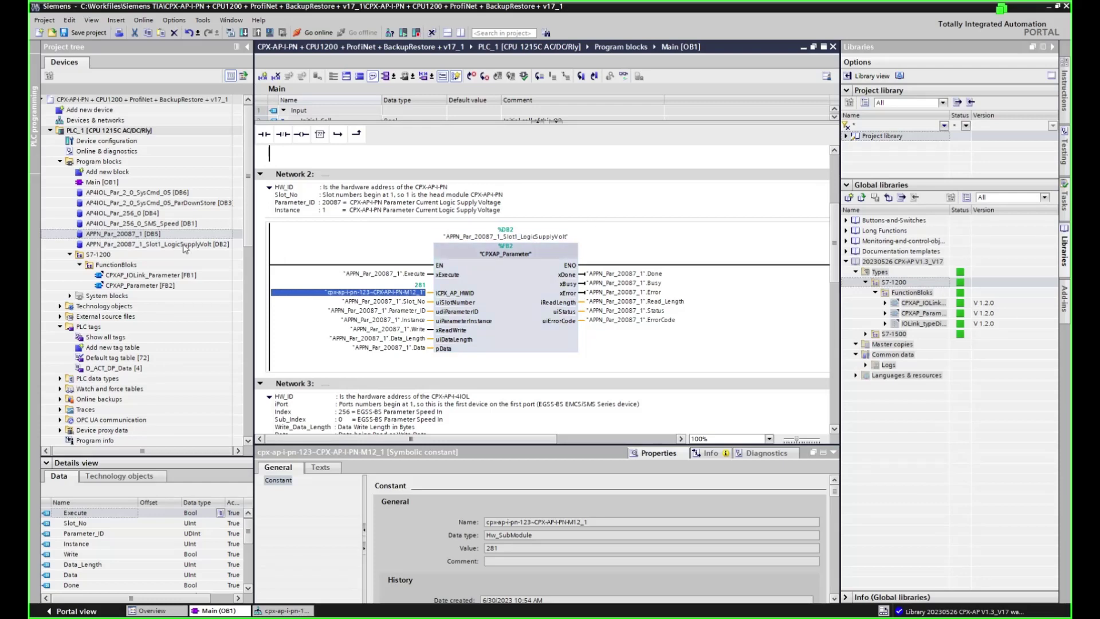
- Reopen the APPN_Par_20087_1 data block as a floating window beside the Network 2 function block
left_click(130, 233)
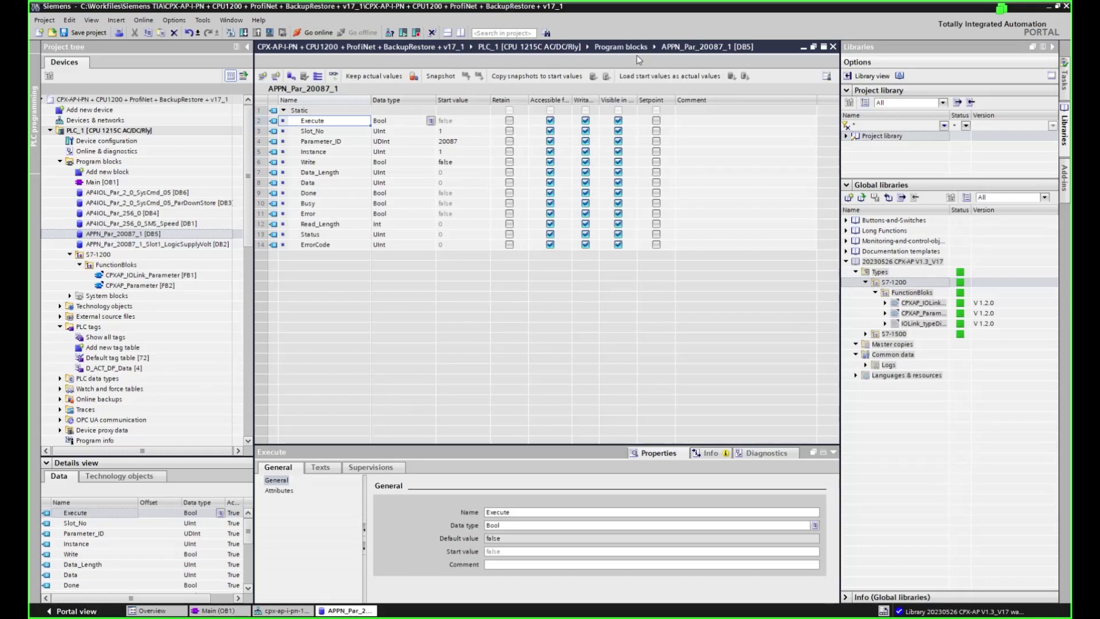
left_click(813, 46)
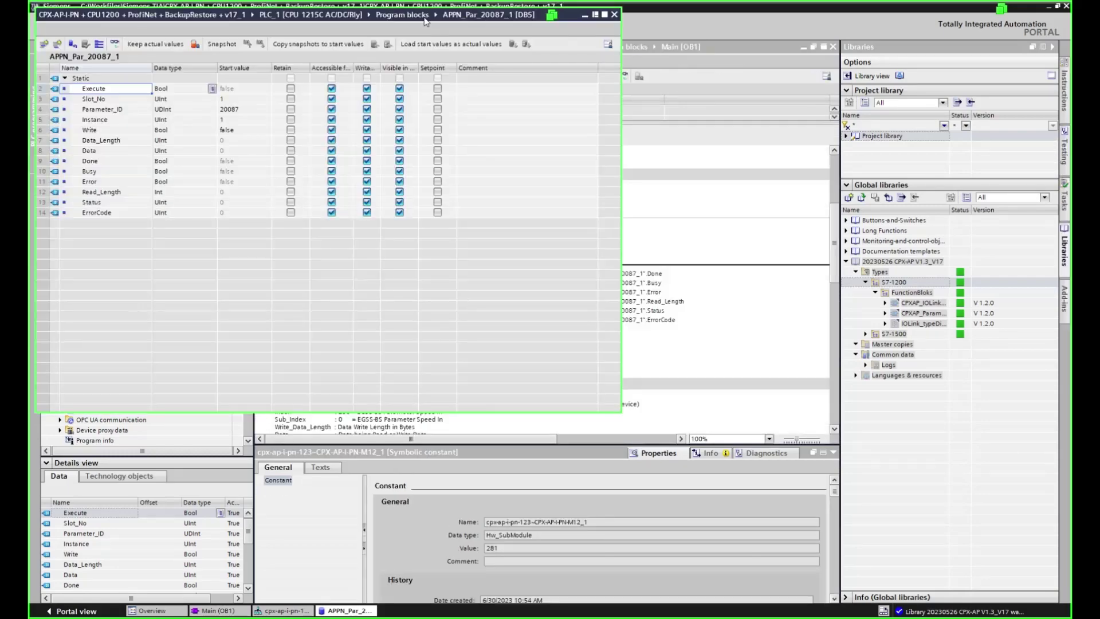
left_click_drag(436, 10, 929, 188)
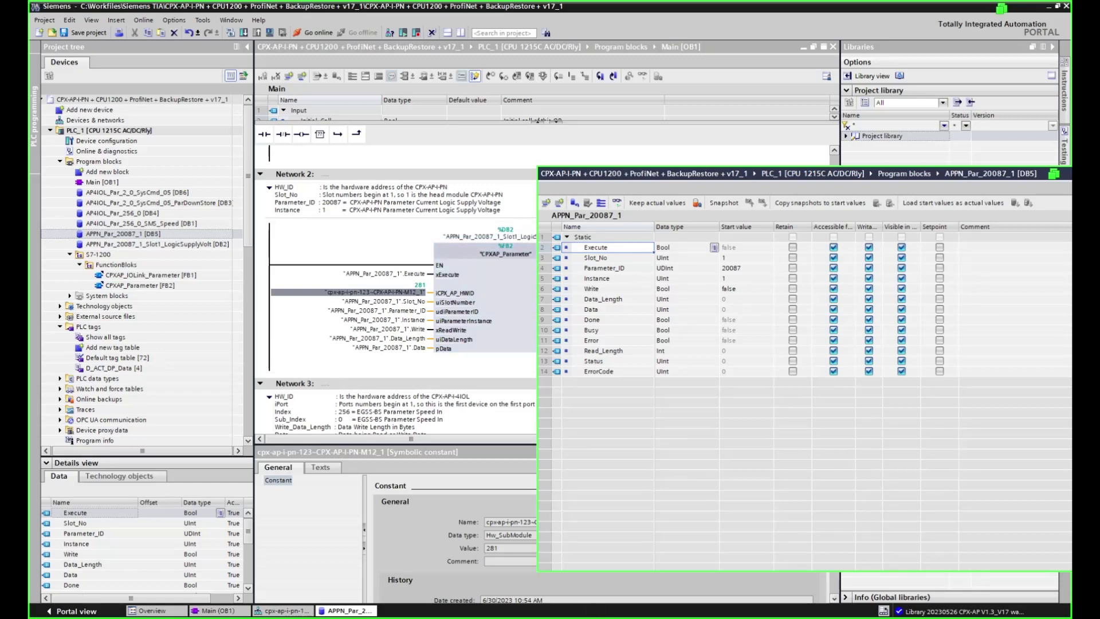
- Switch to the browser and view the power supply readings of Device 1 on the CPX-AP web server, returning to the device information page
key("alt+Tab")
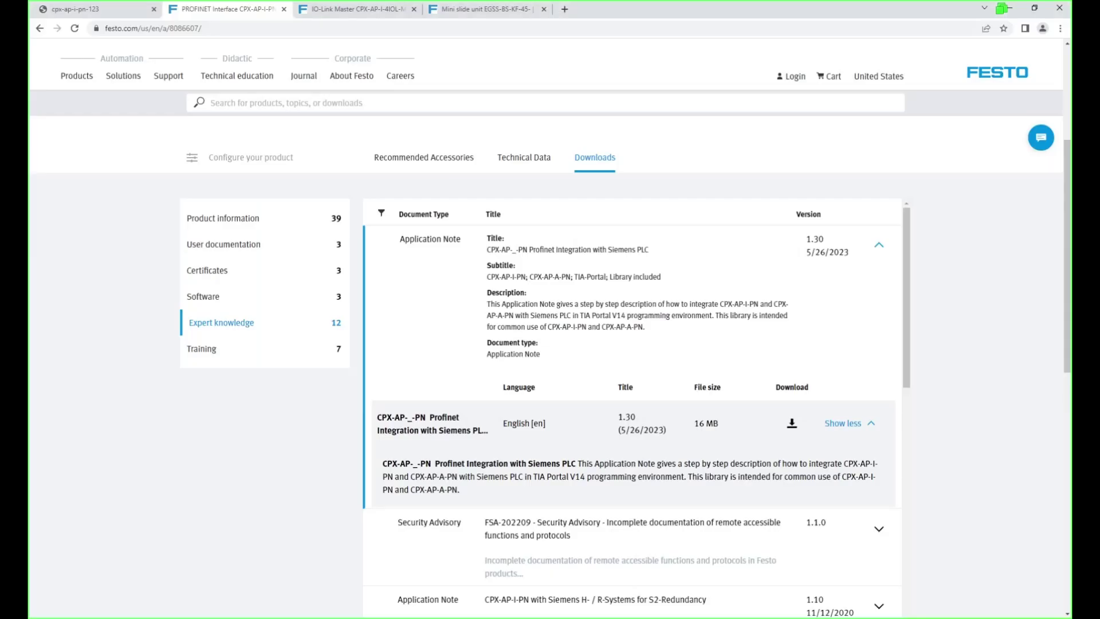
left_click(92, 10)
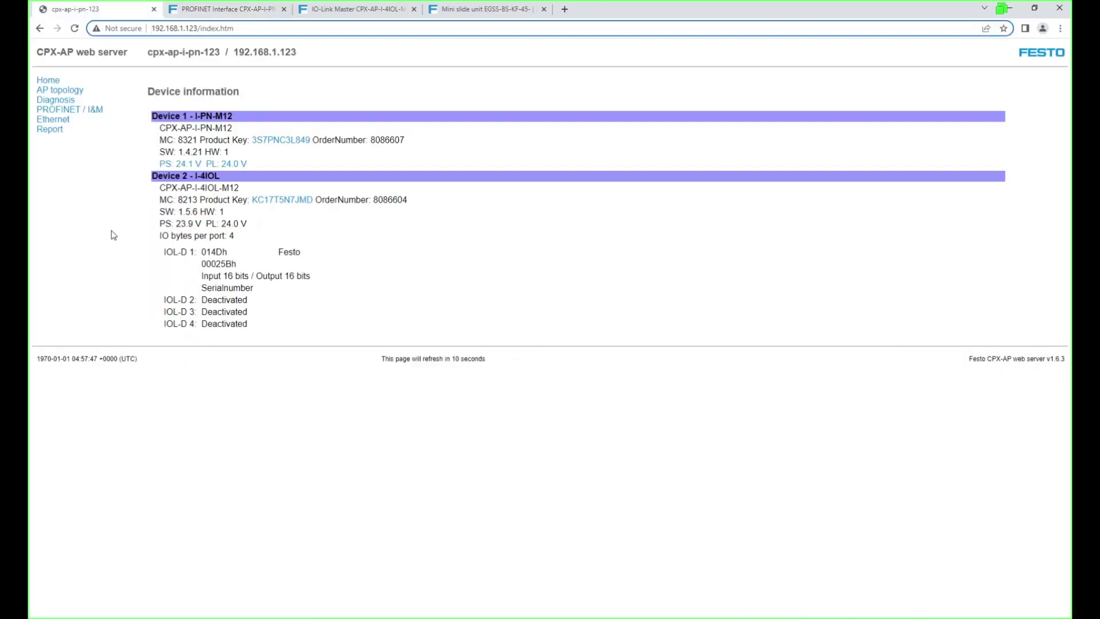
left_click(183, 167)
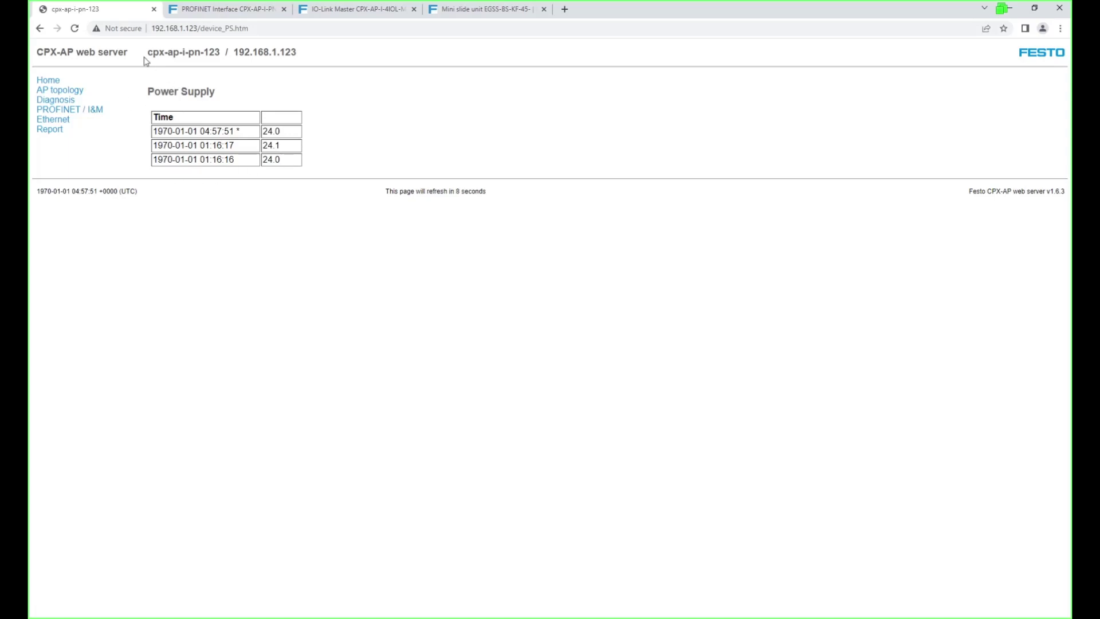
left_click(40, 28)
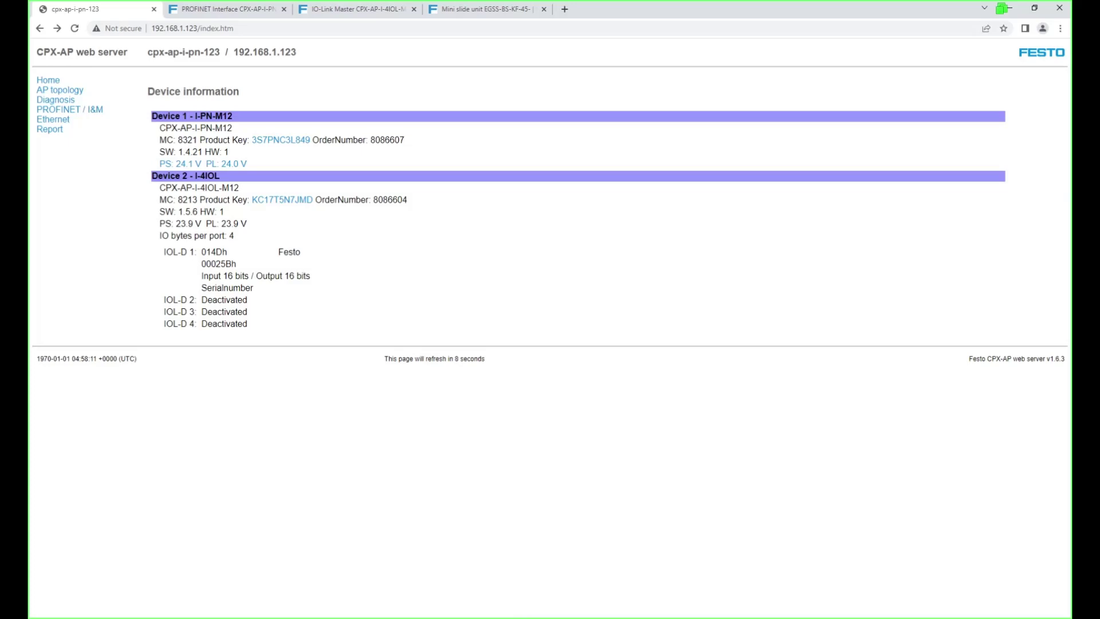
- Switch to Snagit Editor, maximize it and examine the logic supply entry in the CPX-AP-I-PN Module Parameters table
key("alt+Tab")
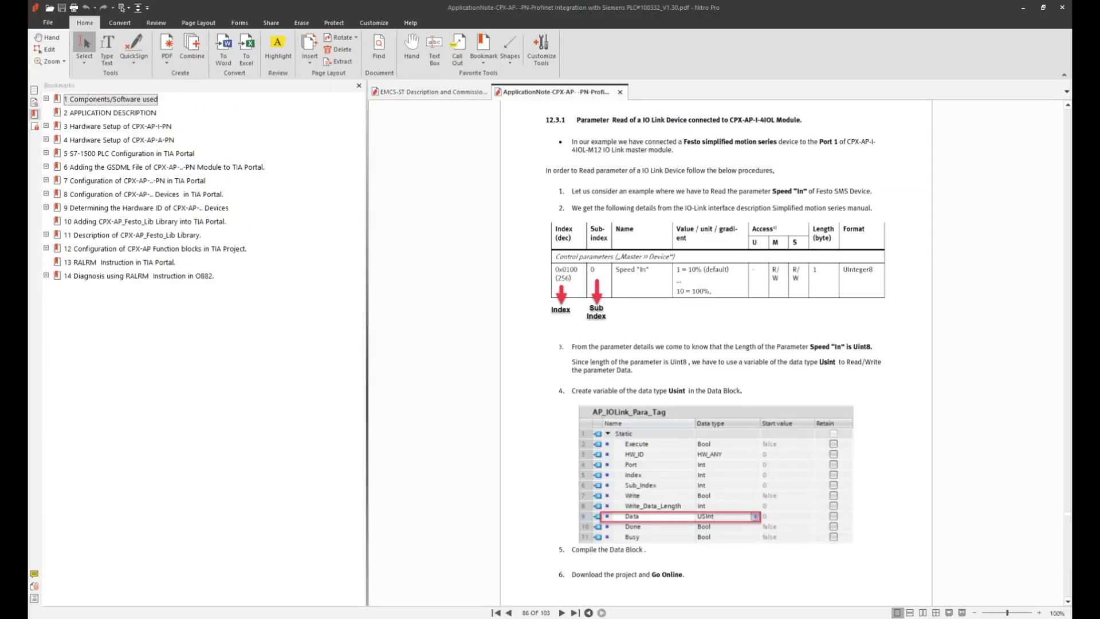
key("alt+Tab")
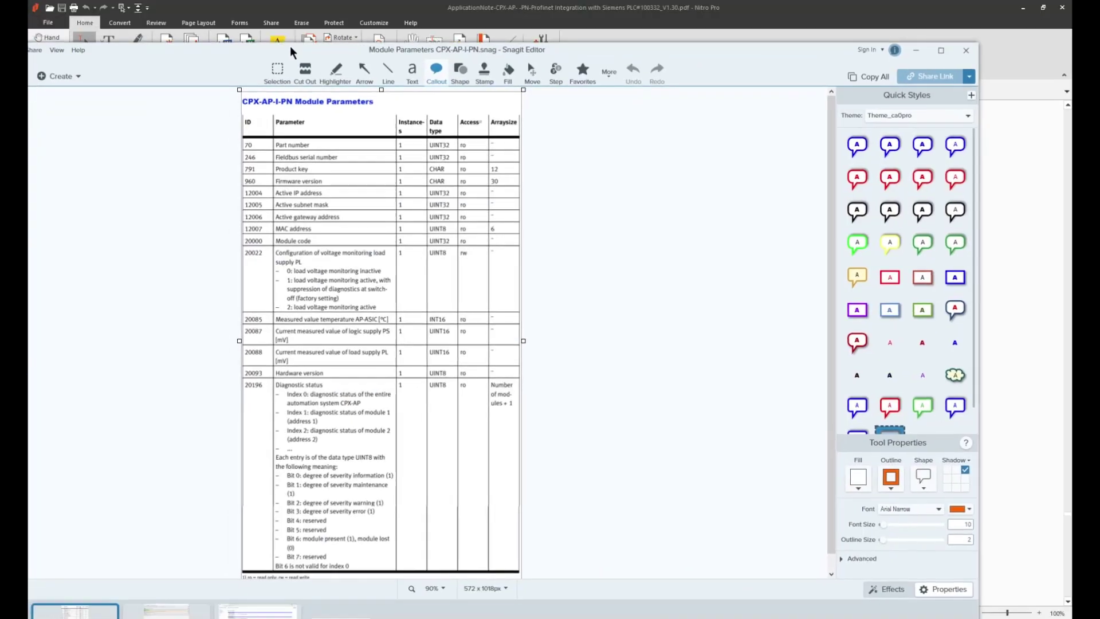
double_click(714, 52)
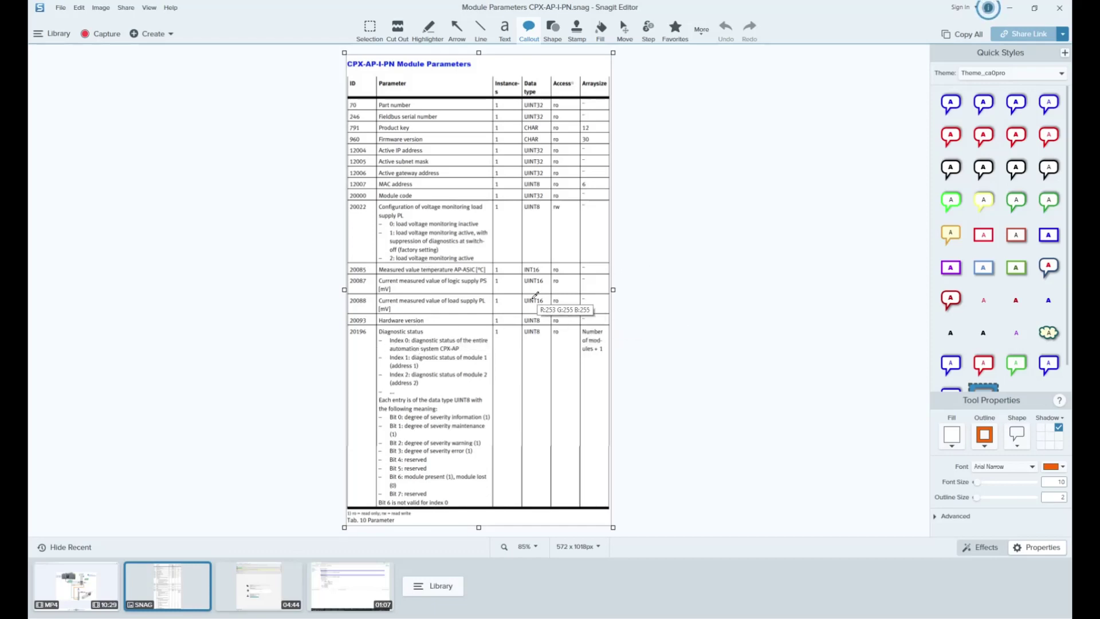
scroll(545, 300, "up", 1)
scroll(546, 300, "up", 1)
scroll(572, 299, "up", 2)
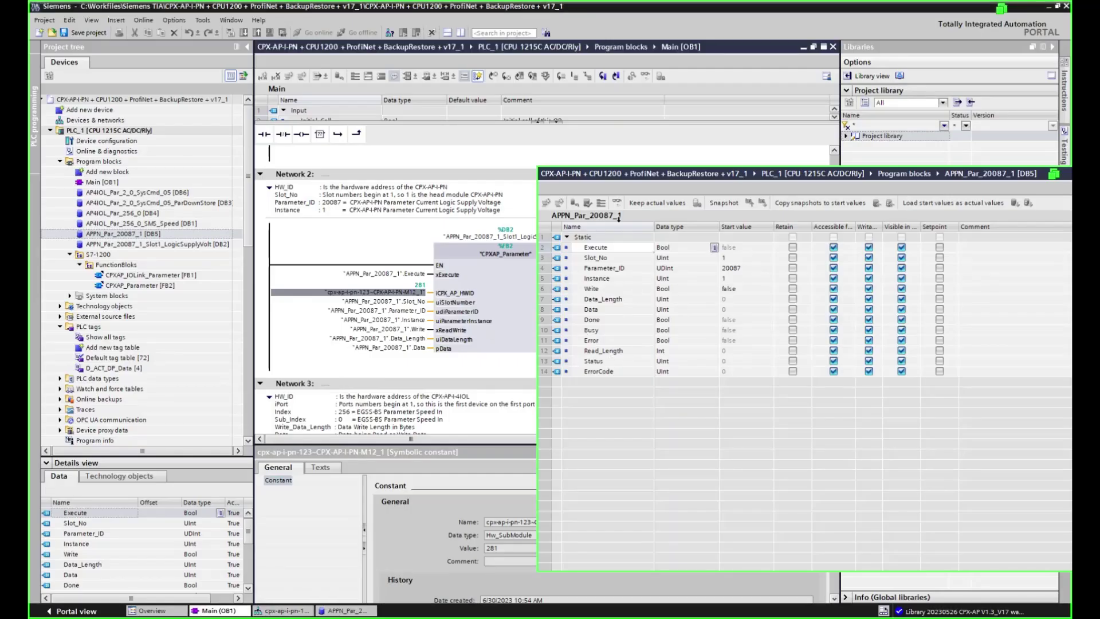
- Switch to TIA Portal and review the start values of Parameter_ID, Instance and Write in the APPN_Par_20087_1 data block
left_click(749, 270)
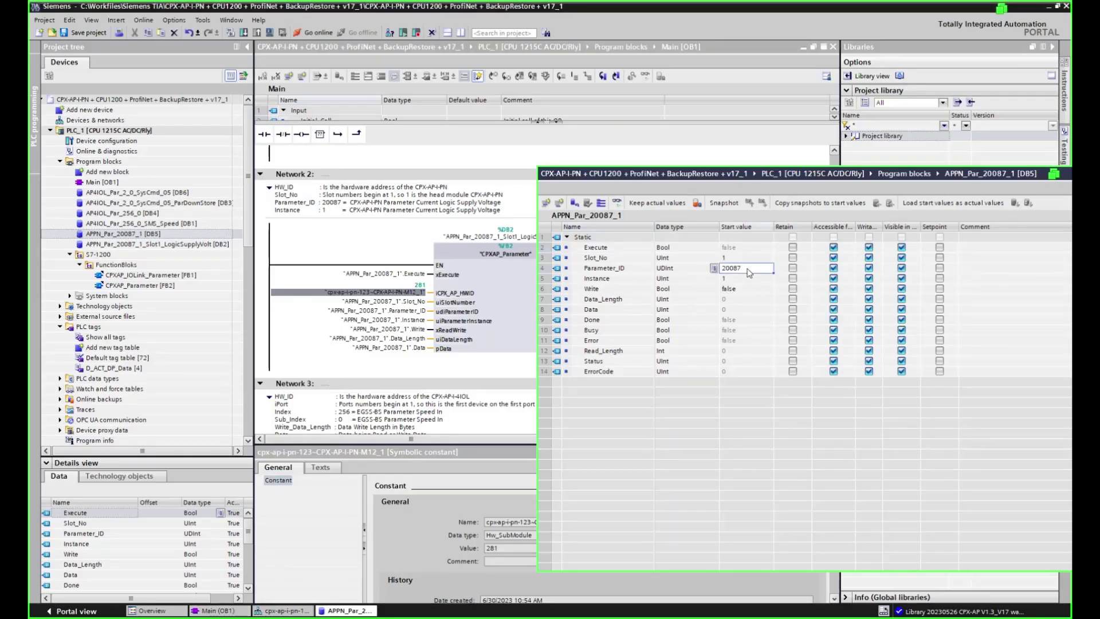
left_click(745, 279)
left_click(752, 291)
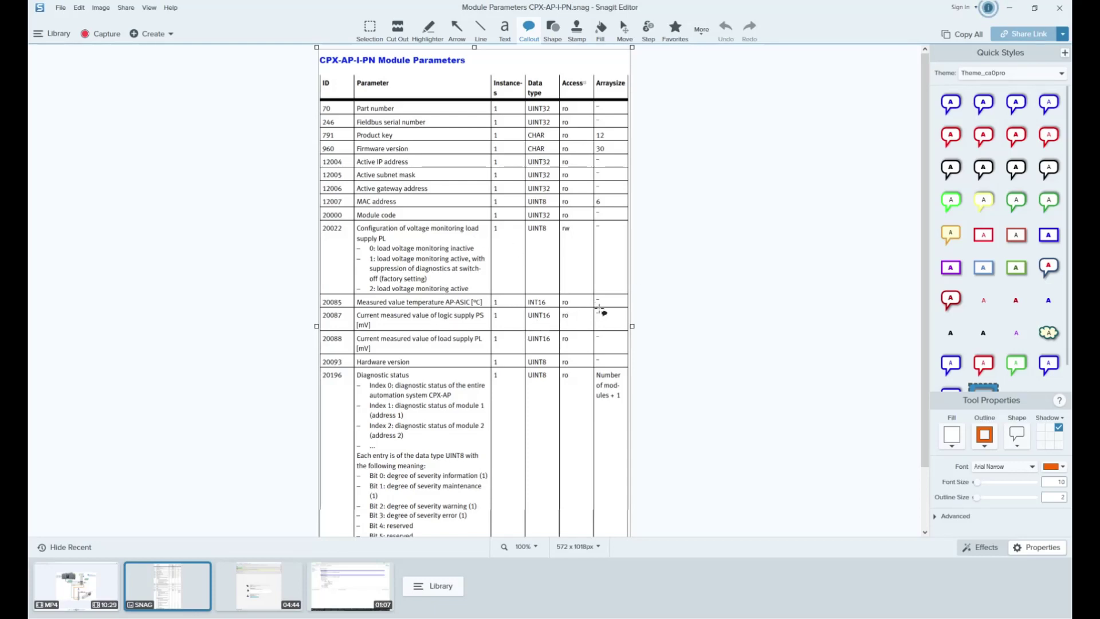
- Switch to Snagit Editor and draw a blue rectangle around the access entries of parameters 20087 and 20088
left_click(553, 29)
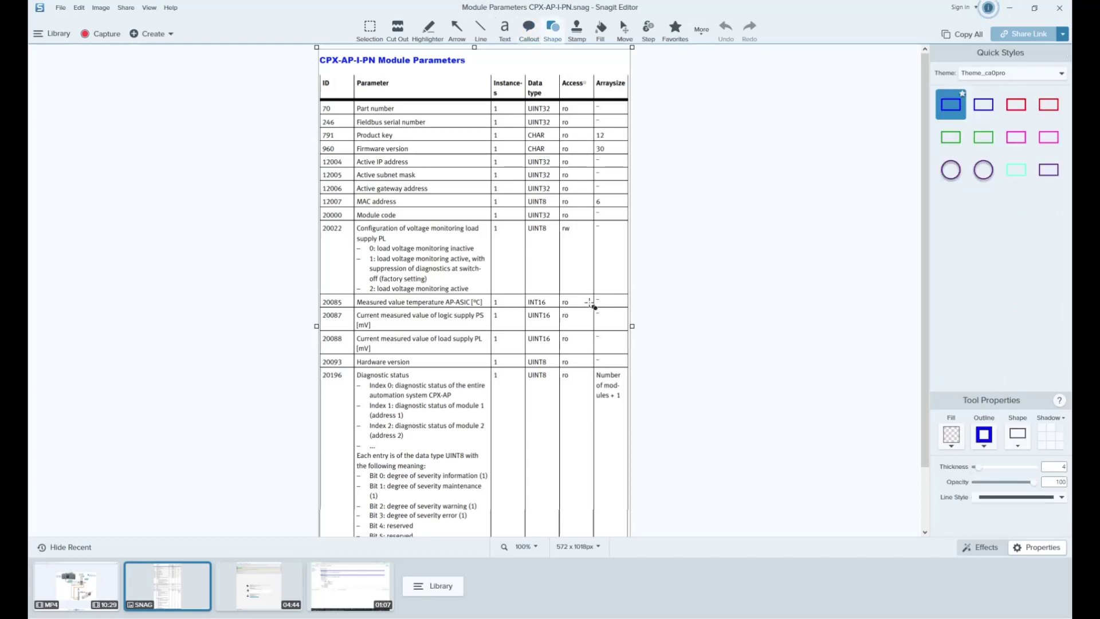
left_click_drag(592, 308, 558, 357)
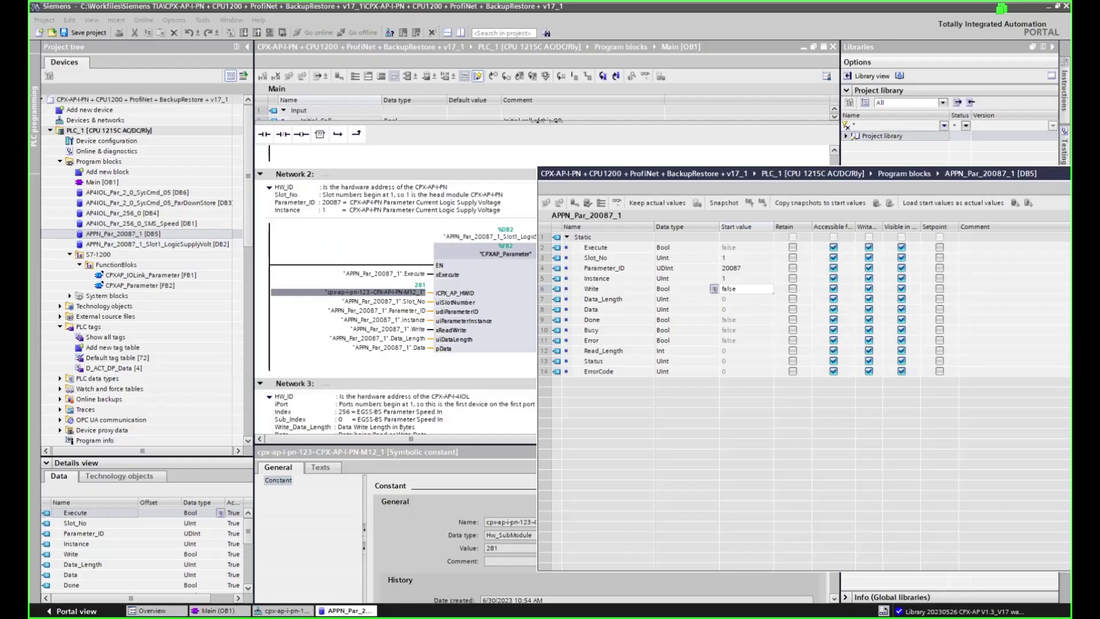
- Review the Instance and Slot_No start values in TIA Portal and compare the slot number with Device 1 on the CPX-AP web server
left_click(741, 278)
left_click(747, 259)
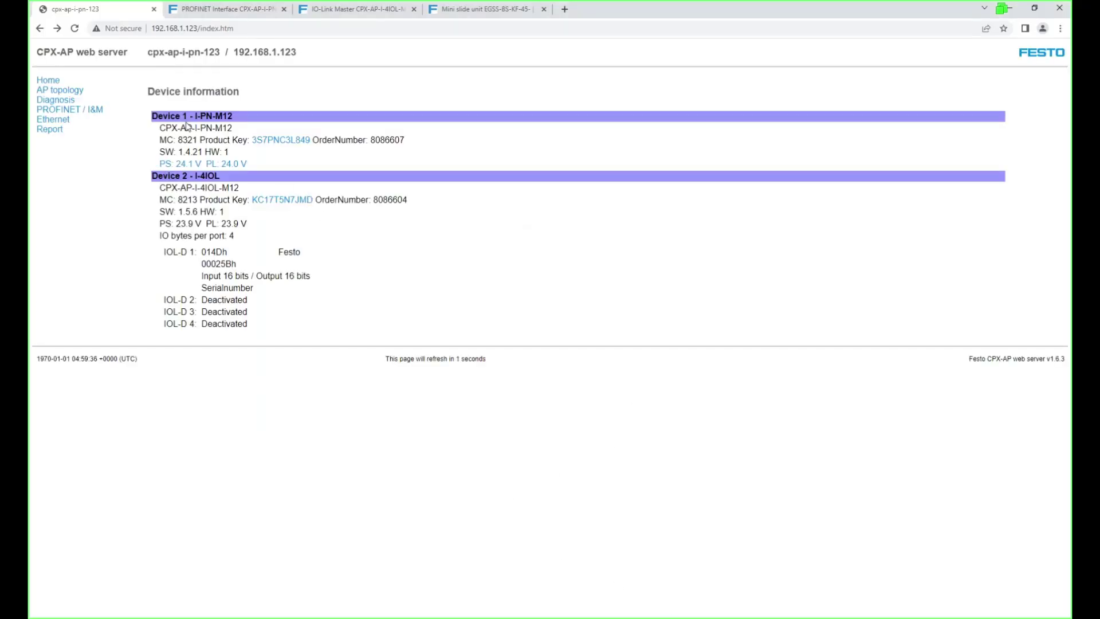
double_click(186, 117)
- Switch back to TIA Portal and close the floating APPN_Par_20087_1 data block window
key("alt+Tab")
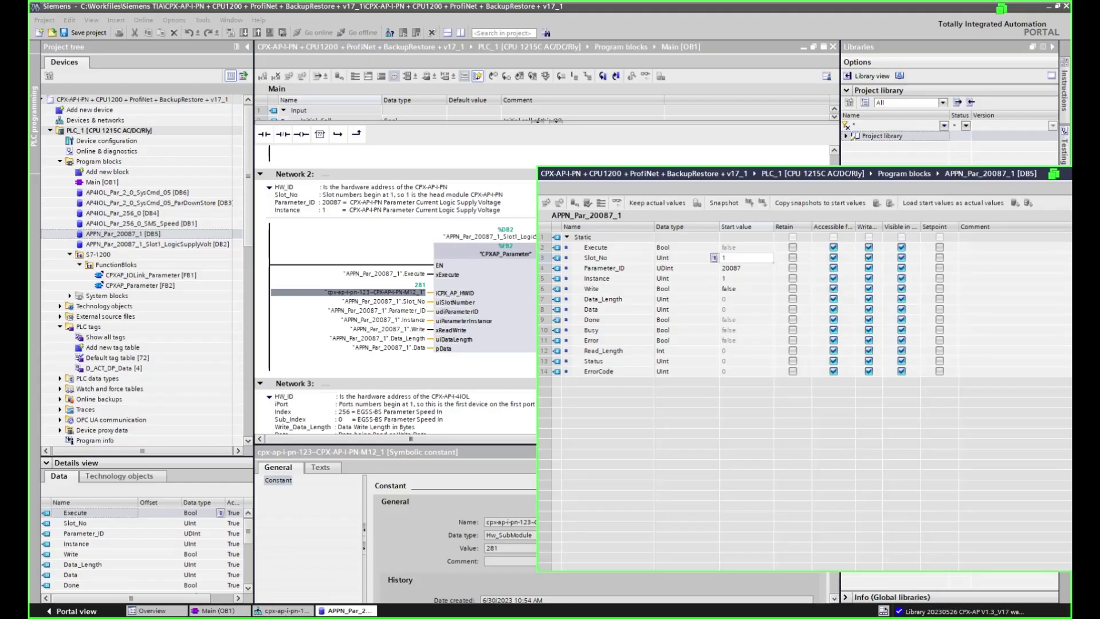
left_click_drag(809, 175, 639, 166)
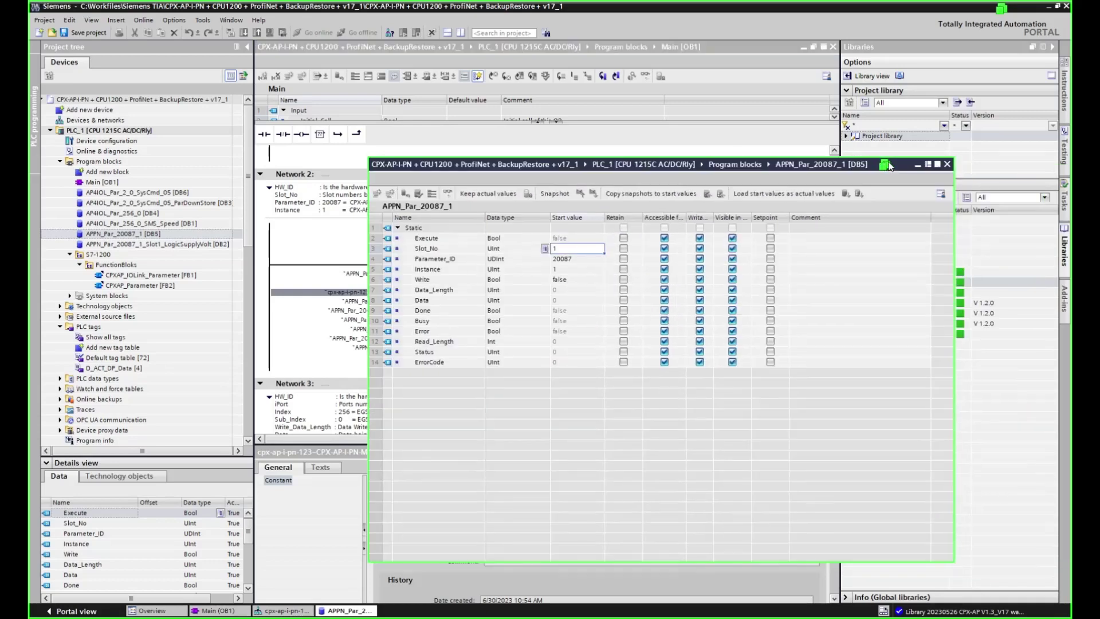
left_click(948, 165)
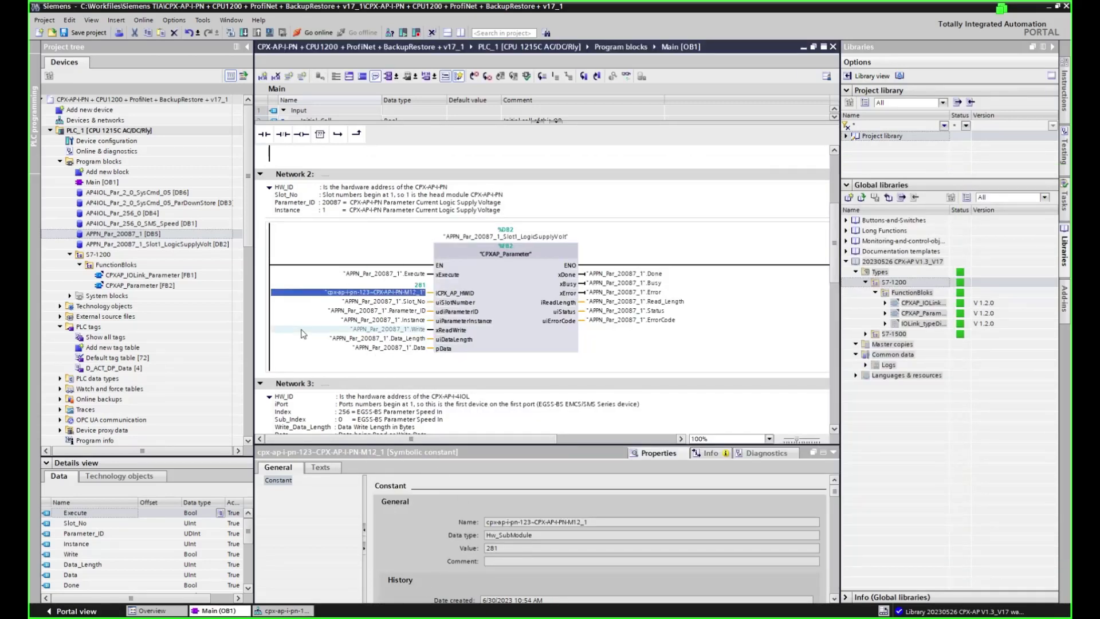
- Review the CPXAP_IOLink_Parameter call and its comment in Network 3 of Main [OB1]
scroll(431, 359, "down", 2)
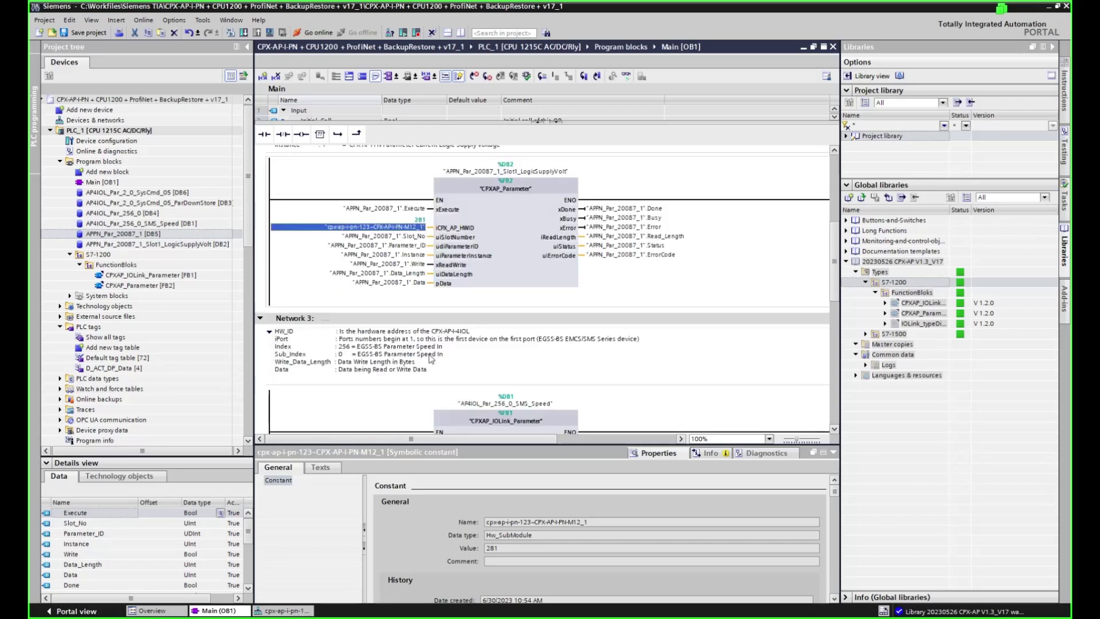
scroll(431, 359, "down", 4)
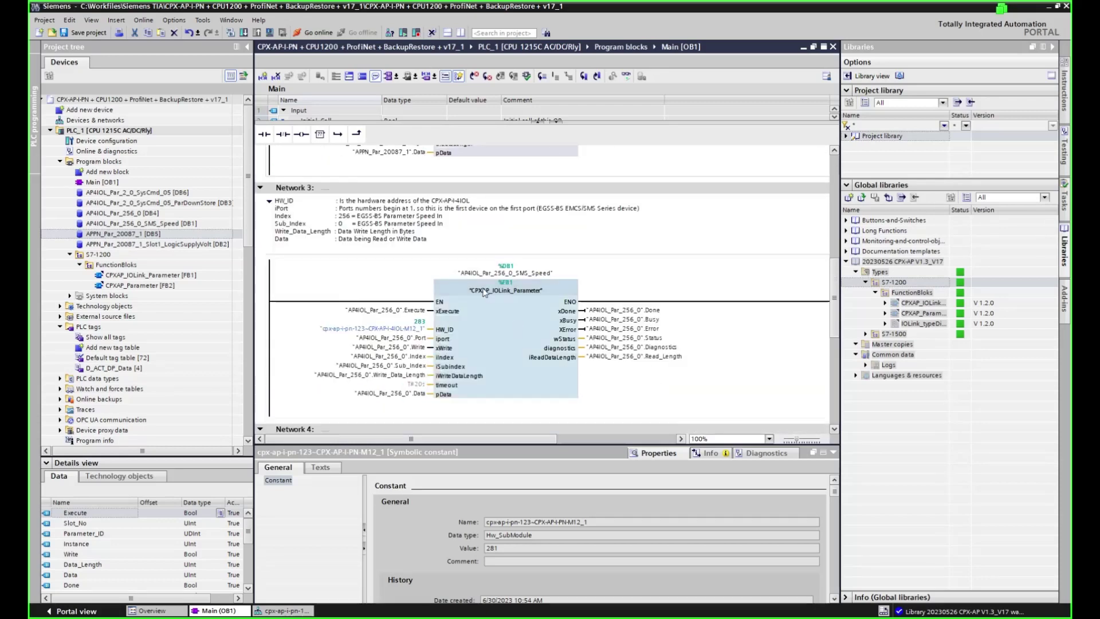
left_click(518, 321)
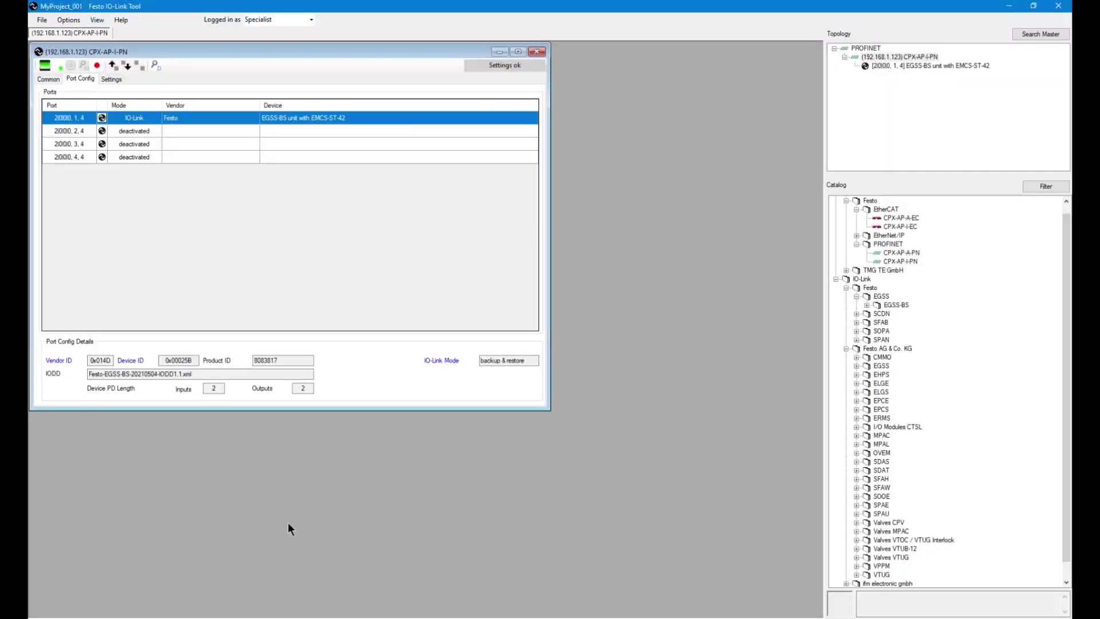
- In Festo IO-Link Tool, open the EGSS-BS unit on the first port and locate Speed "In" among its parameters
double_click(228, 119)
left_click(314, 198)
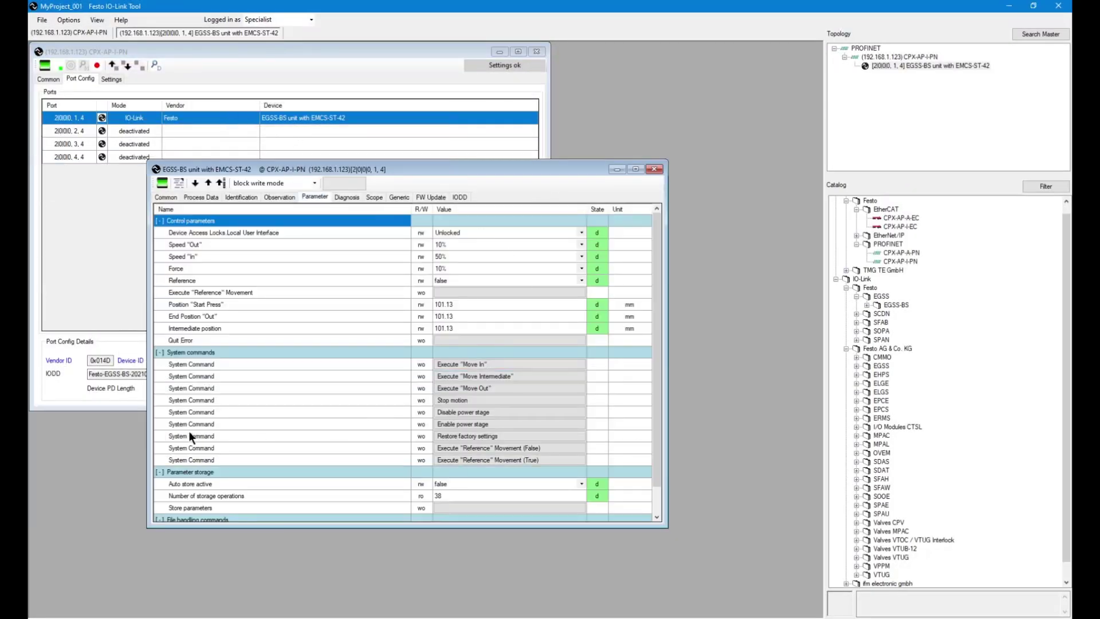
left_click(243, 256)
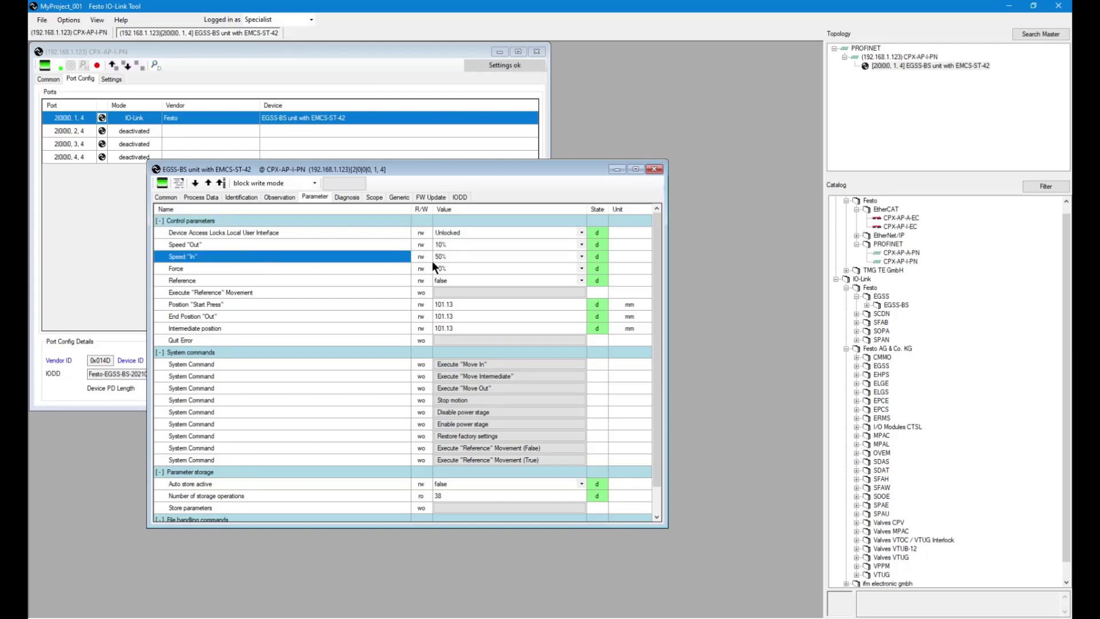
left_click(227, 257)
- Switch to the EMCS-ST commissioning guide in Nitro Pro and look up the index, subindex and description of the Speed In parameter
mouse_move(596, 618)
key("alt+Tab")
left_click(429, 91)
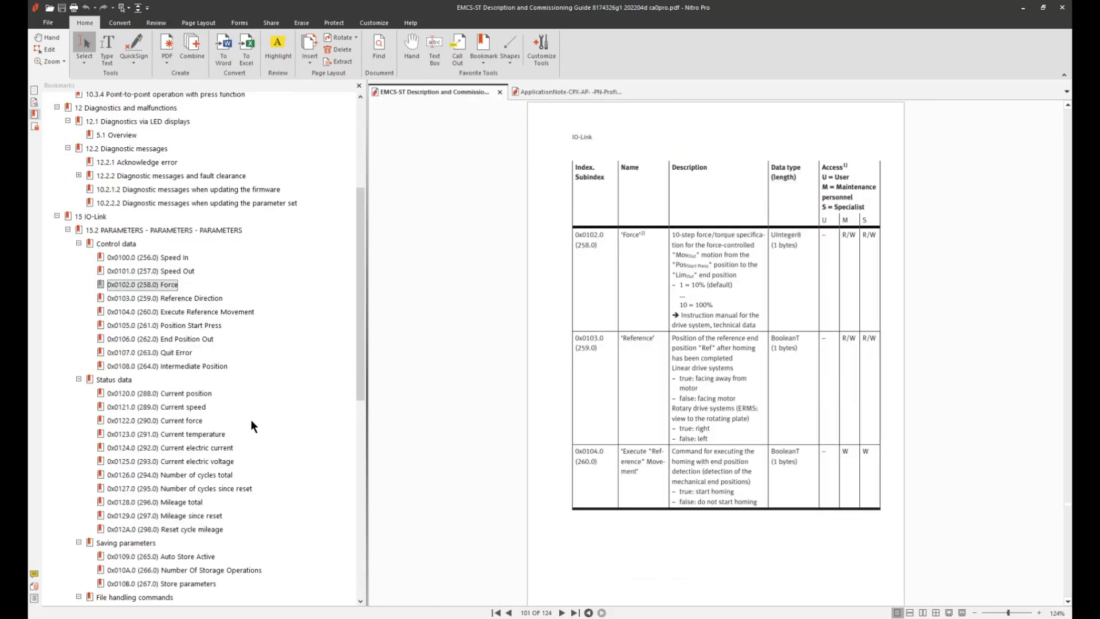
left_click_drag(360, 287, 360, 359)
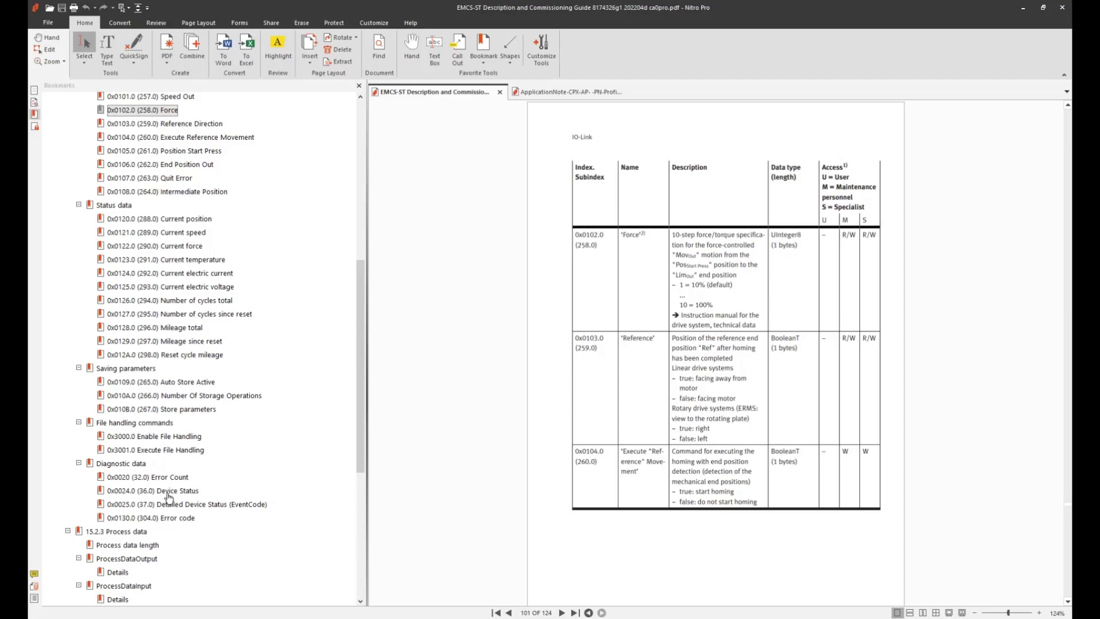
scroll(135, 491, "up", 2)
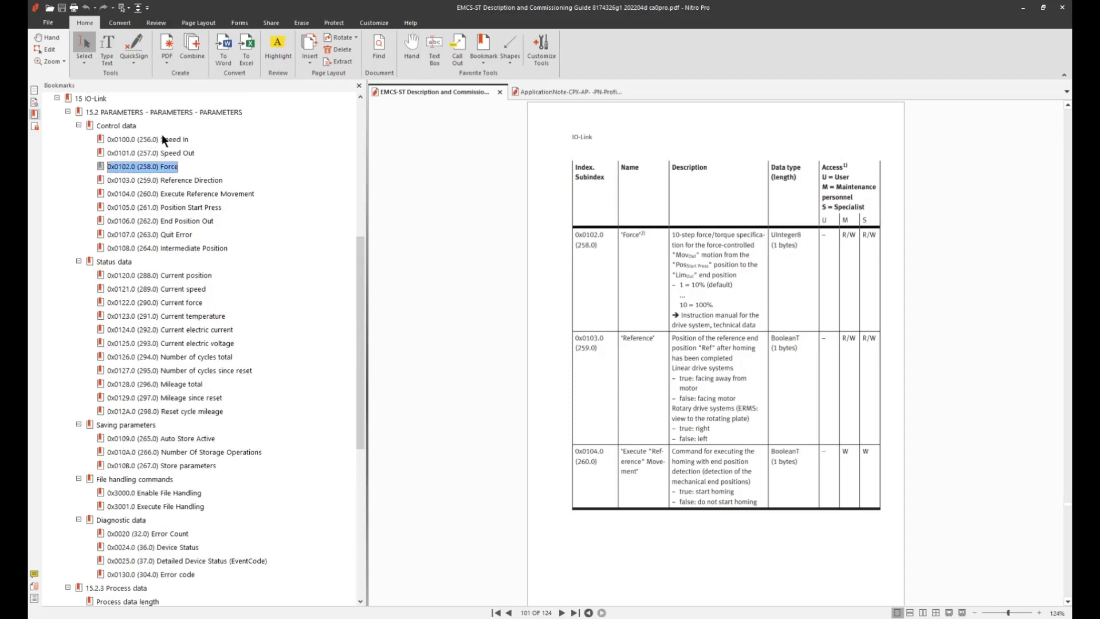
left_click(156, 141)
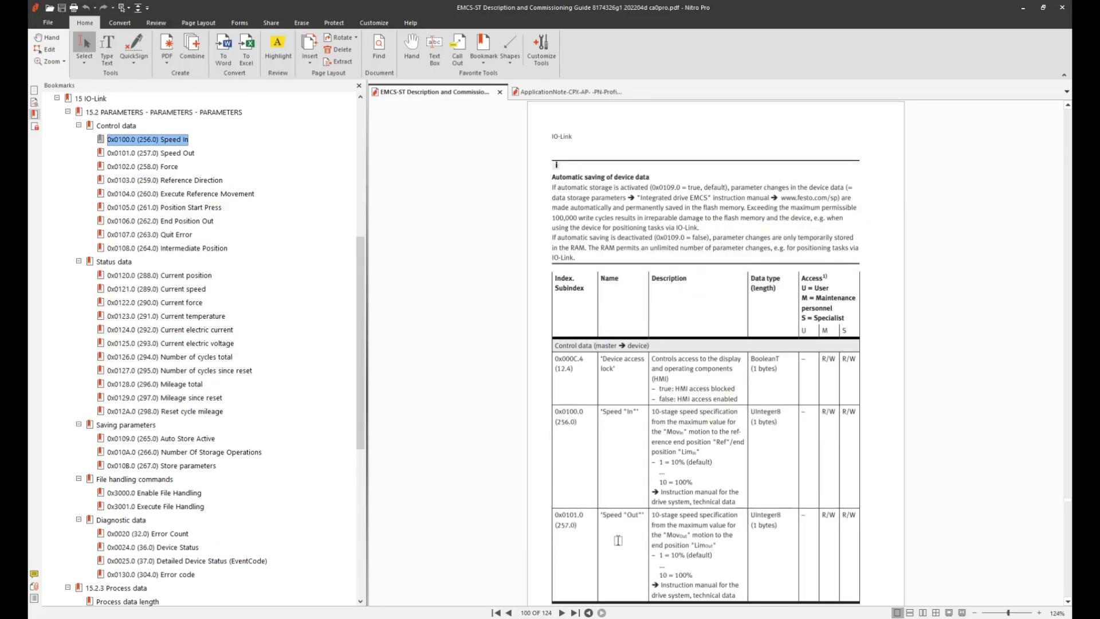
mouse_move(557, 413)
left_mouse_down()
mouse_move(573, 437)
mouse_move(585, 408)
mouse_move(551, 409)
left_mouse_up()
left_click(560, 424)
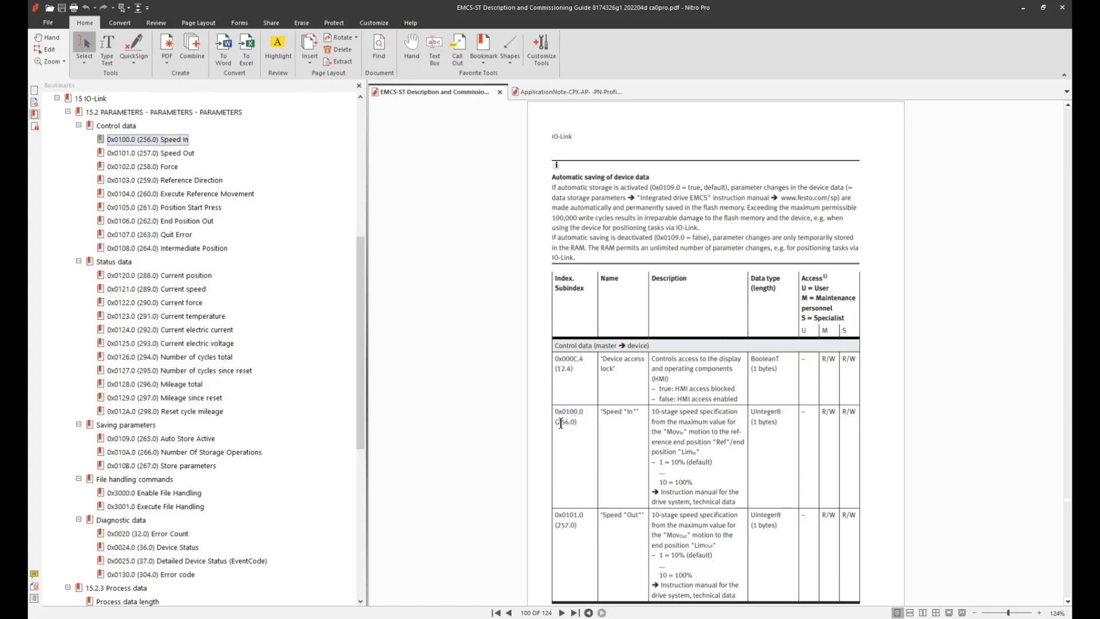
left_click(629, 415)
left_click_drag(635, 414, 601, 413)
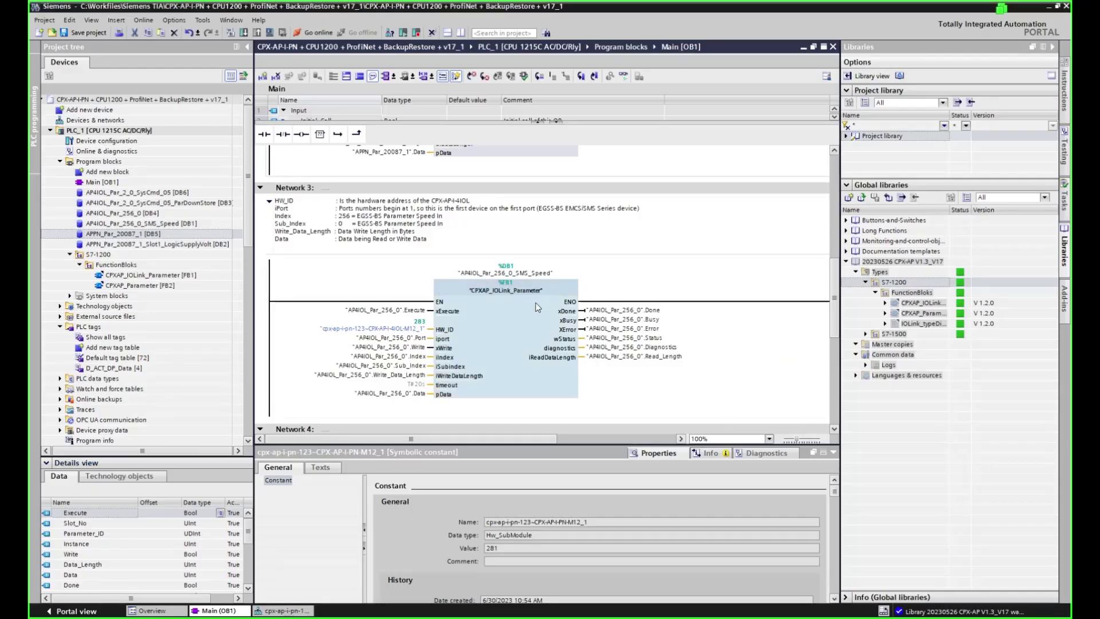
- Switch back to TIA Portal, locate CPXAP_IOLink_Parameter [FB1] and its instance DB1, and inspect the AP4IOL_Par_256_0 [DB4] data block before closing it
left_click(146, 275)
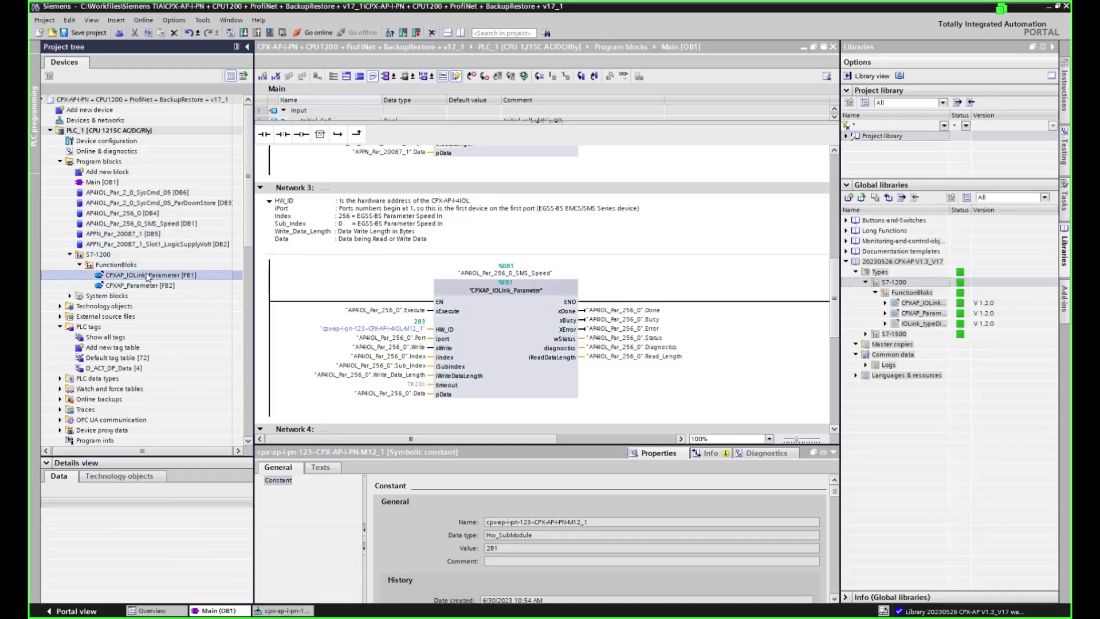
left_click(486, 320)
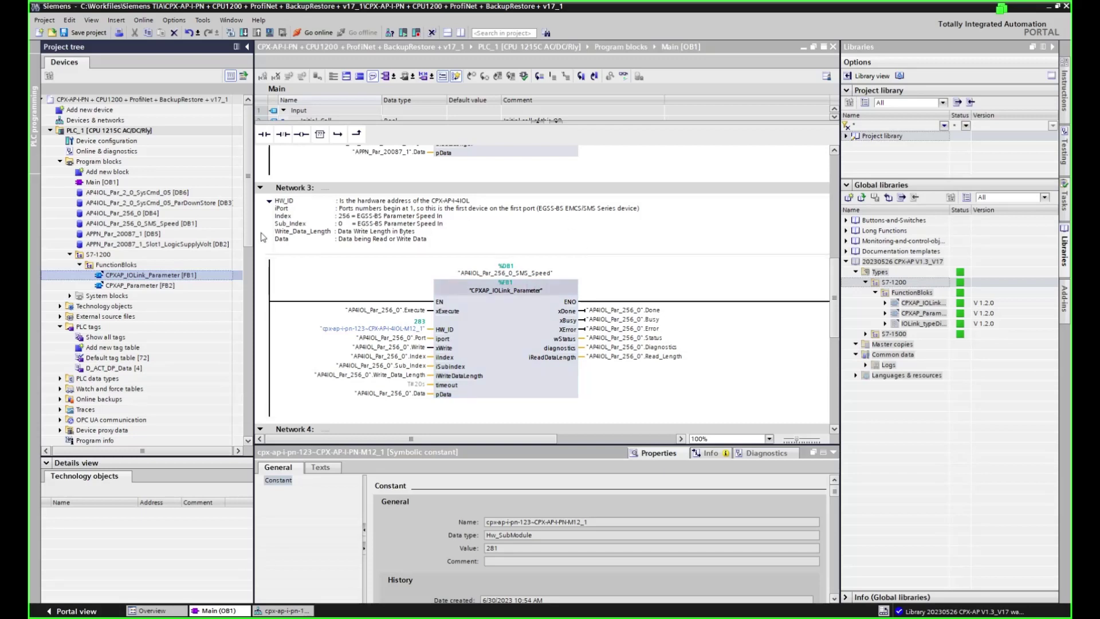
left_click(156, 225)
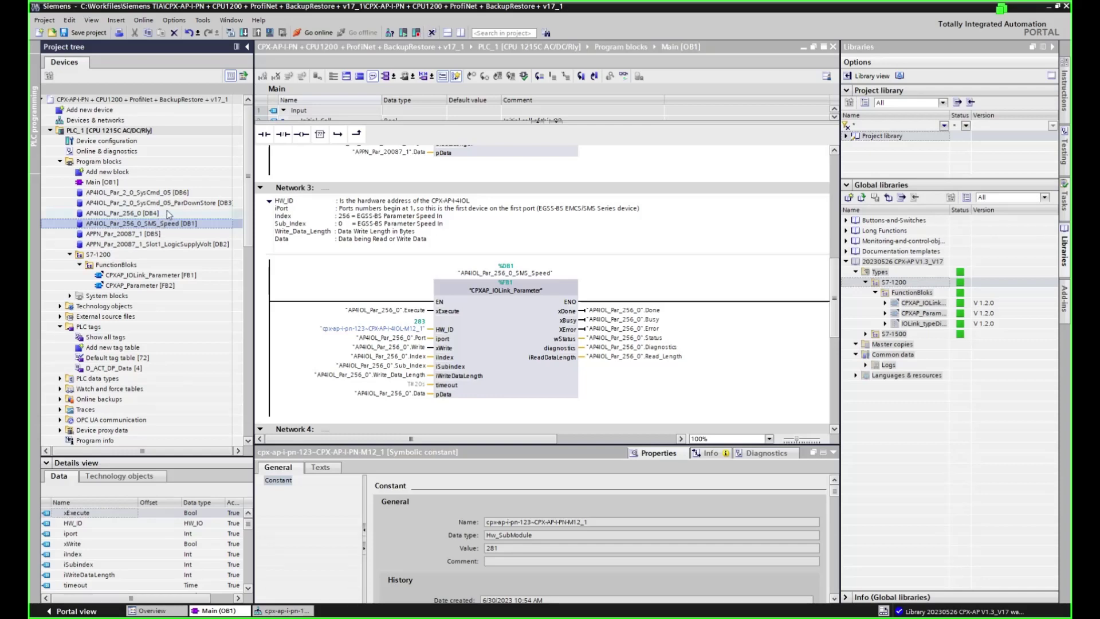
left_click(129, 216)
double_click(129, 216)
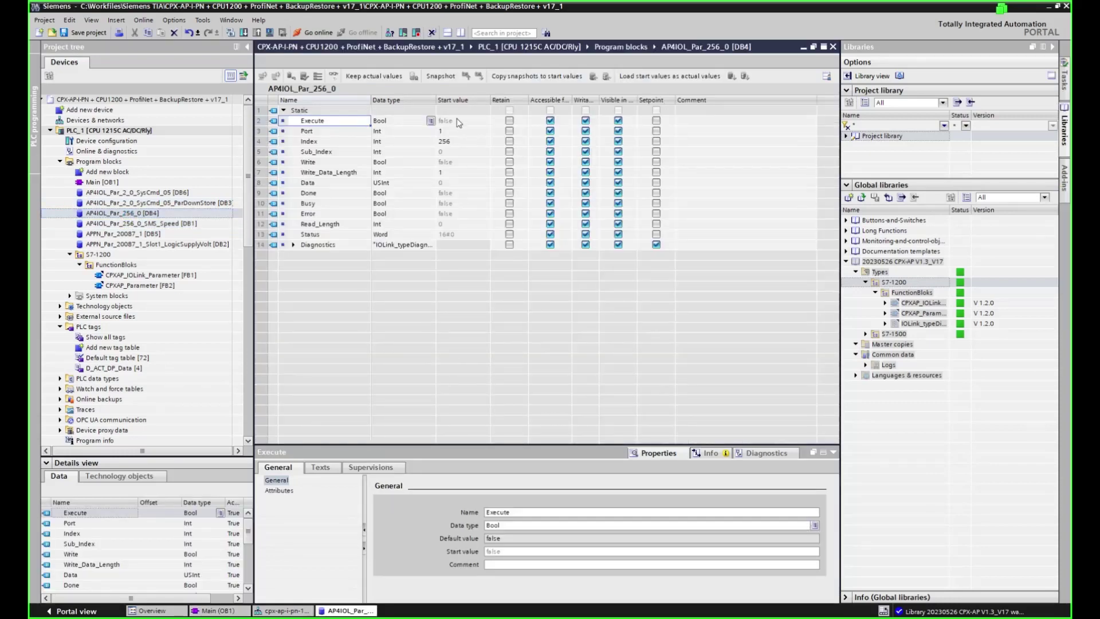
left_click(833, 47)
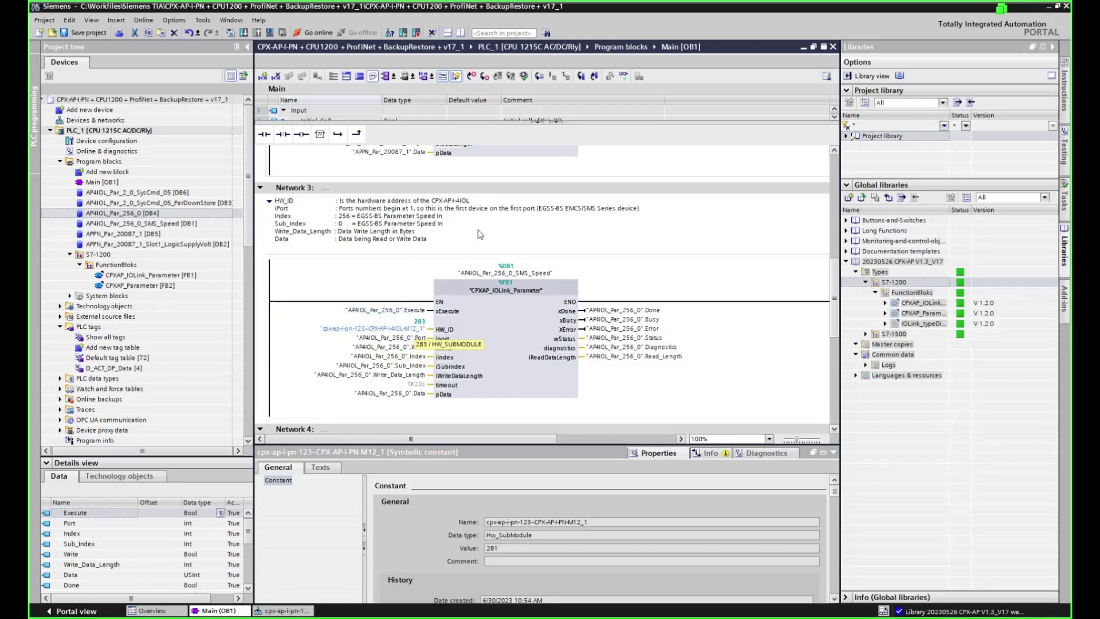
- Look up the hardware identifier of the CPX-AP-I-4IOL-M12_1 module in the system constants of the cpx-ap-i-pn-123 device view
left_click(475, 206)
left_click_drag(470, 201, 434, 201)
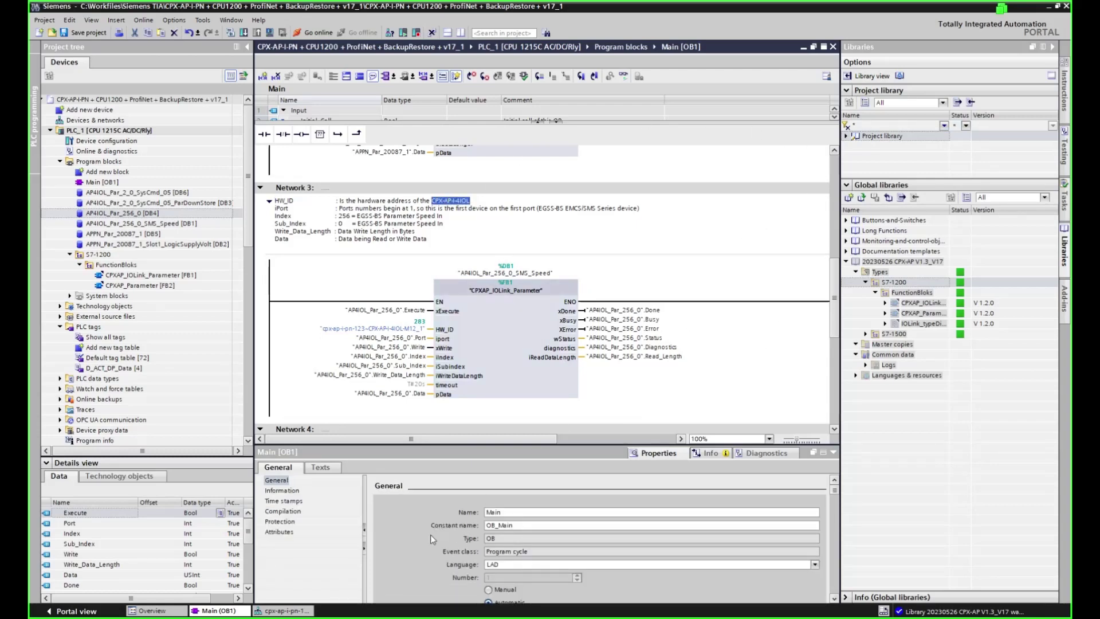
left_click(283, 611)
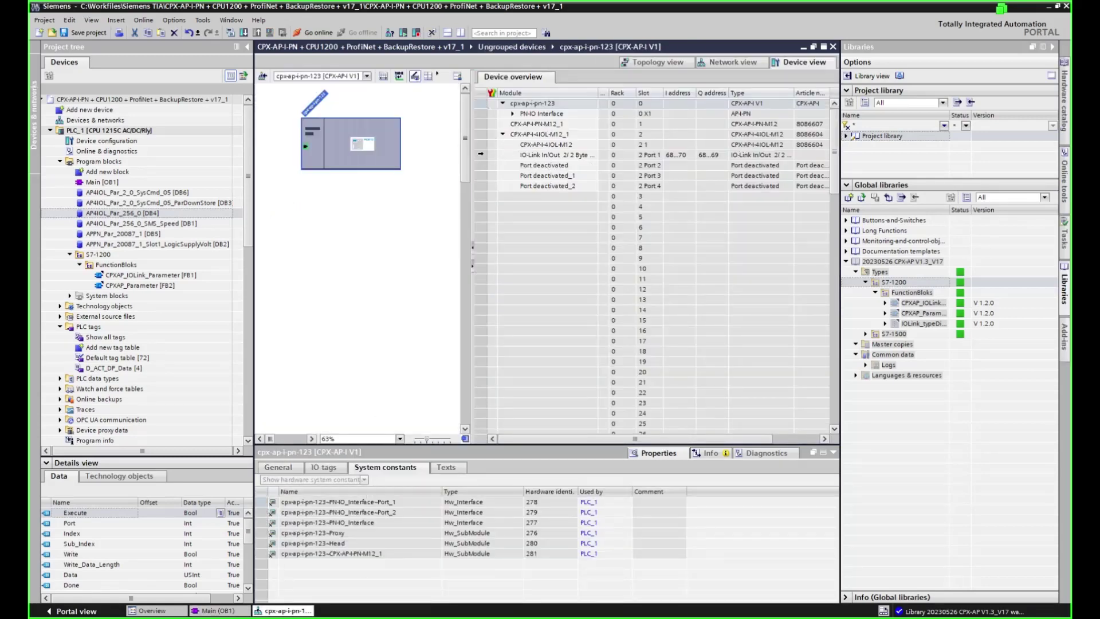
left_click(483, 145)
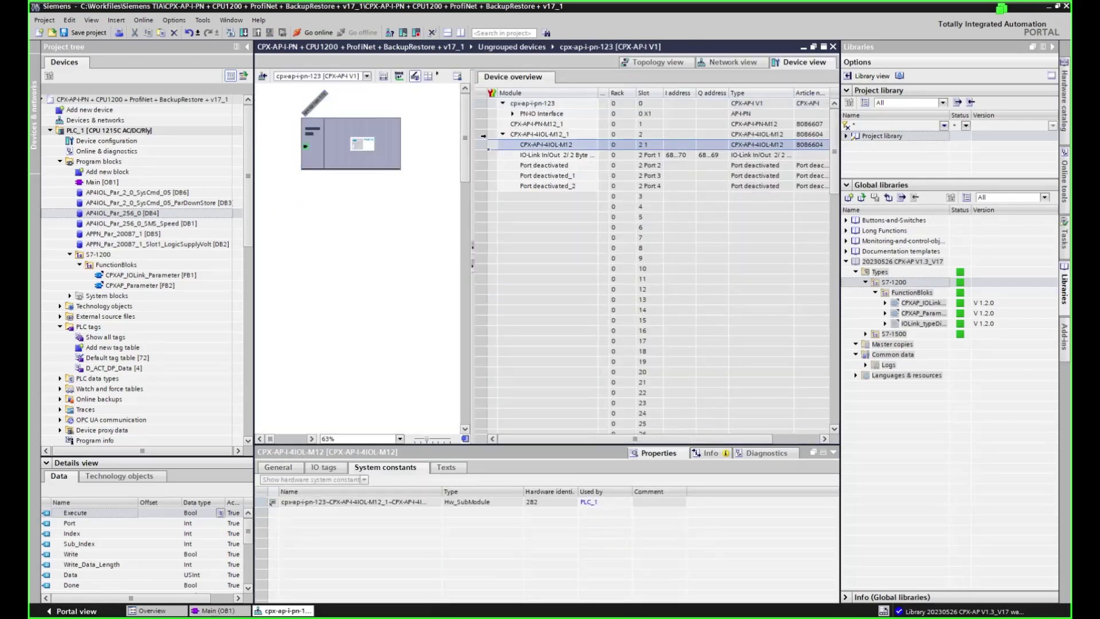
left_click(483, 134)
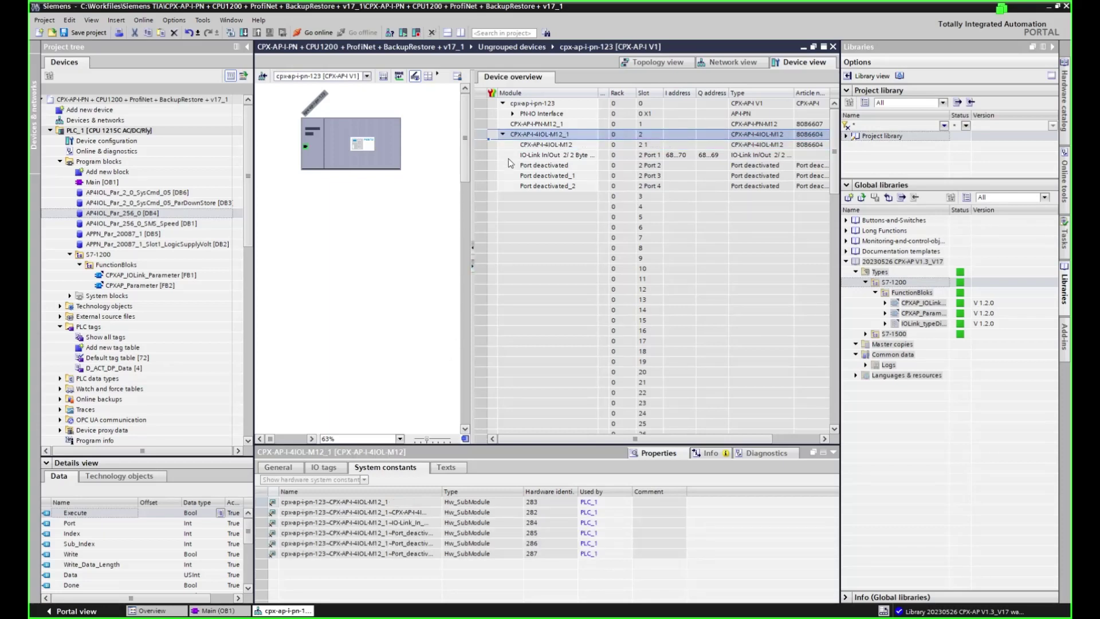
left_click(484, 144)
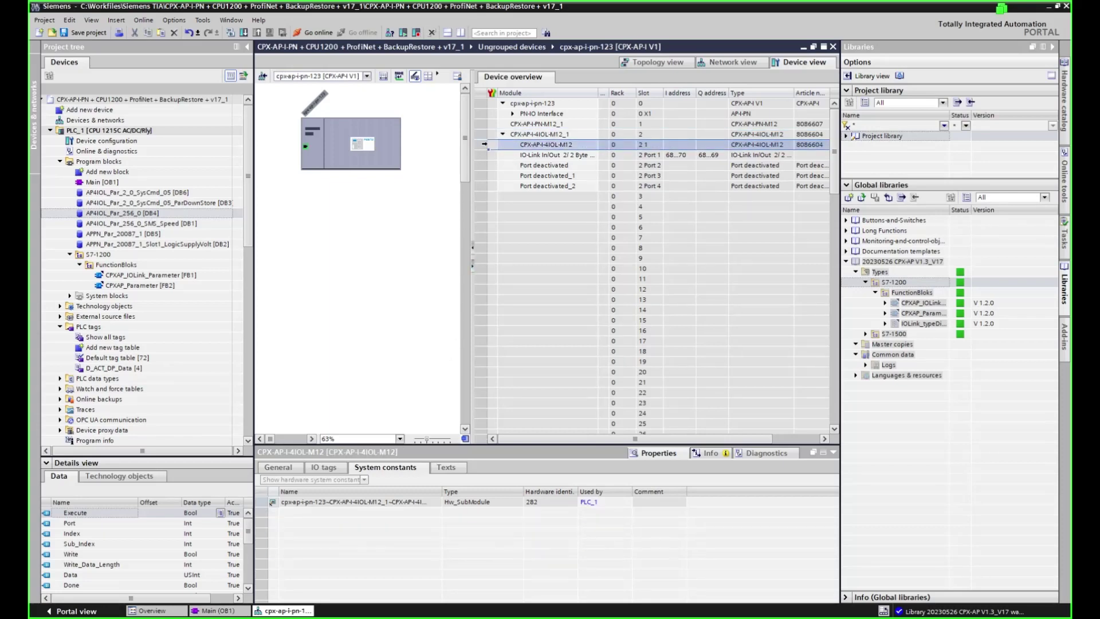
left_click(480, 133)
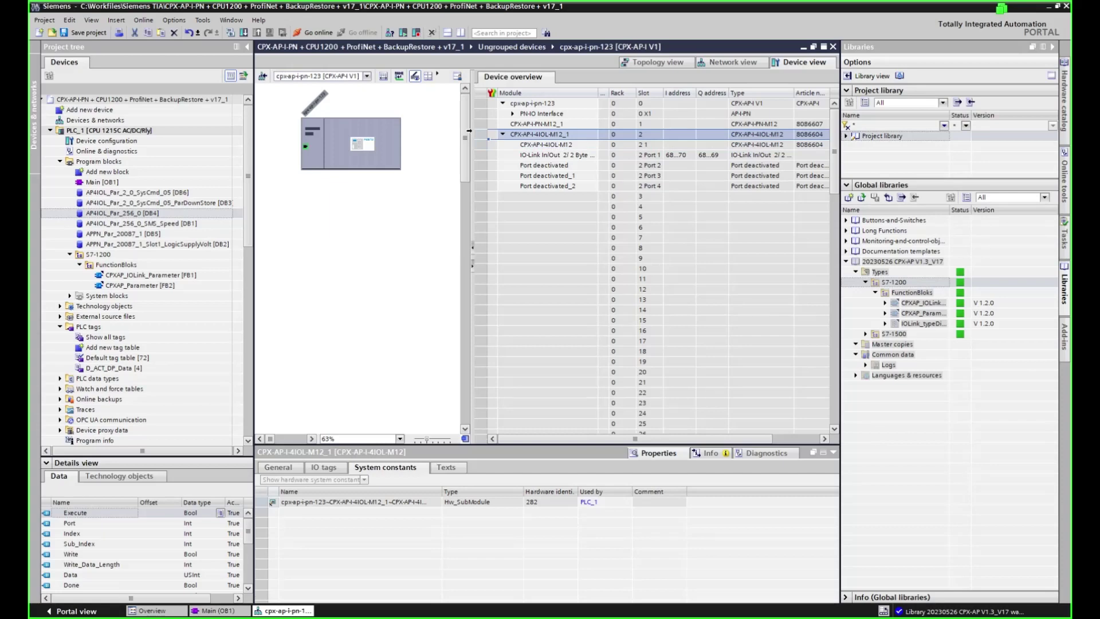
left_click(413, 503)
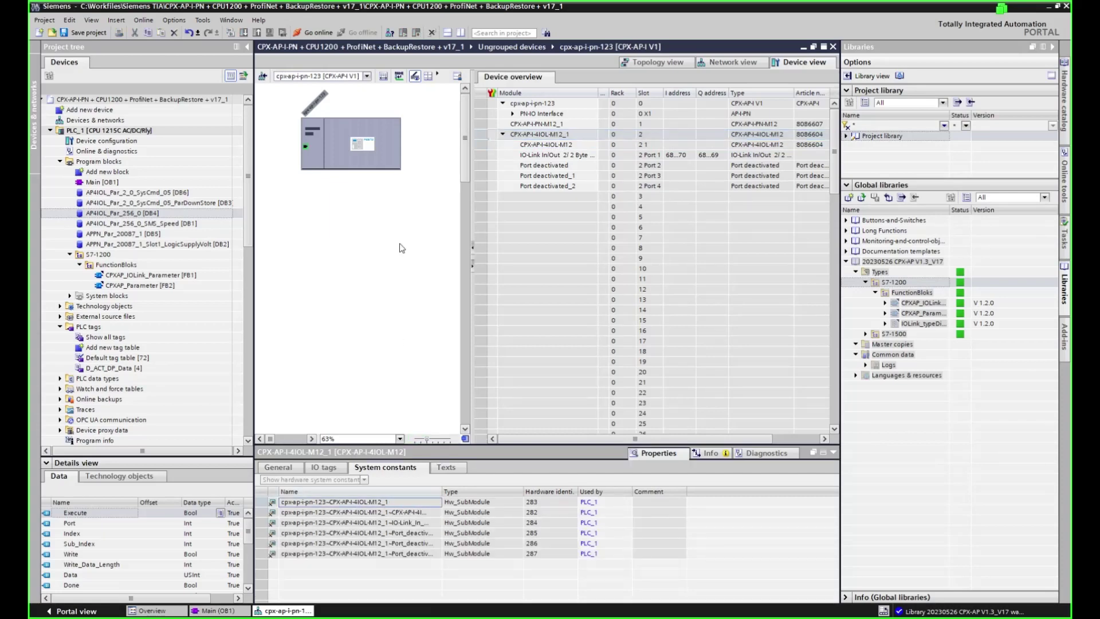
- Return to Main [OB1] and check the HW_ID, Write and Port inputs of the CPXAP_IOLink_Parameter block in Network 3
left_click(229, 610)
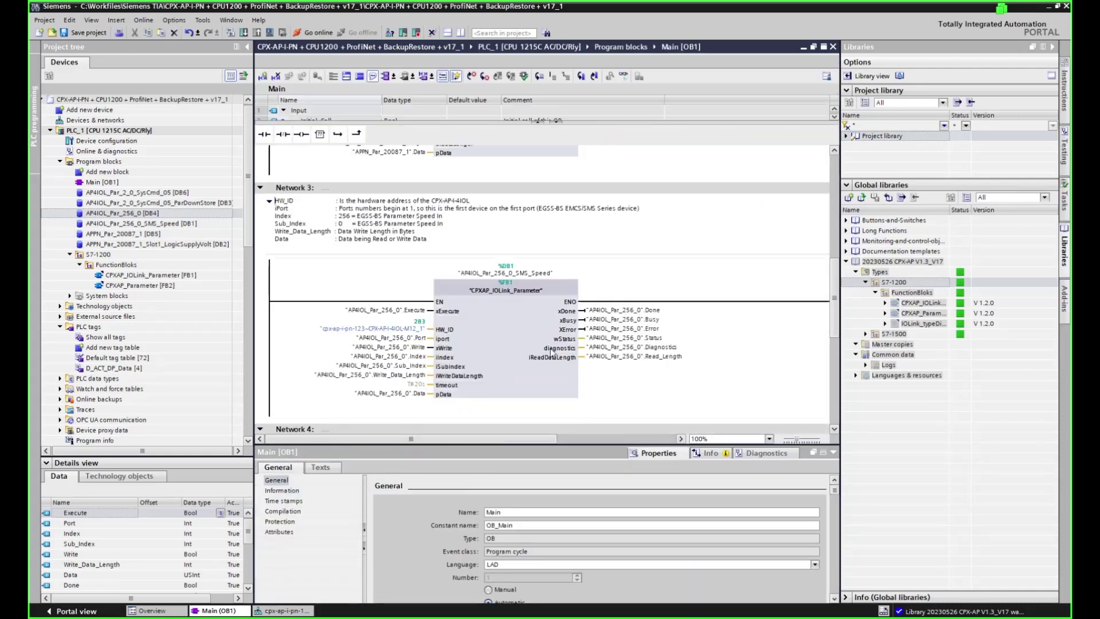
left_click(410, 331)
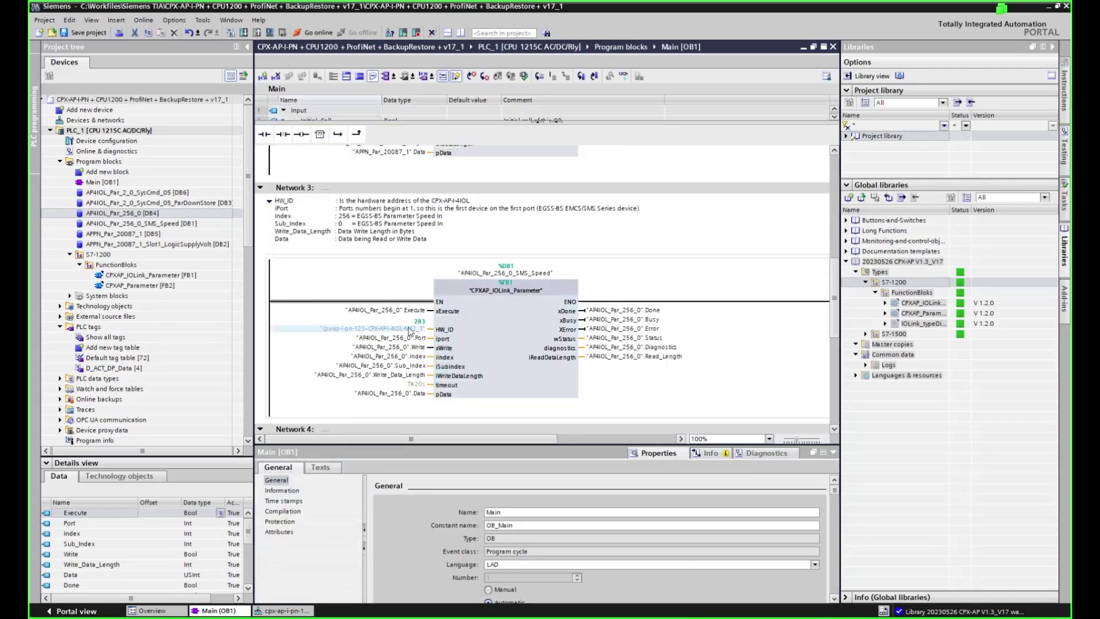
left_click(497, 347)
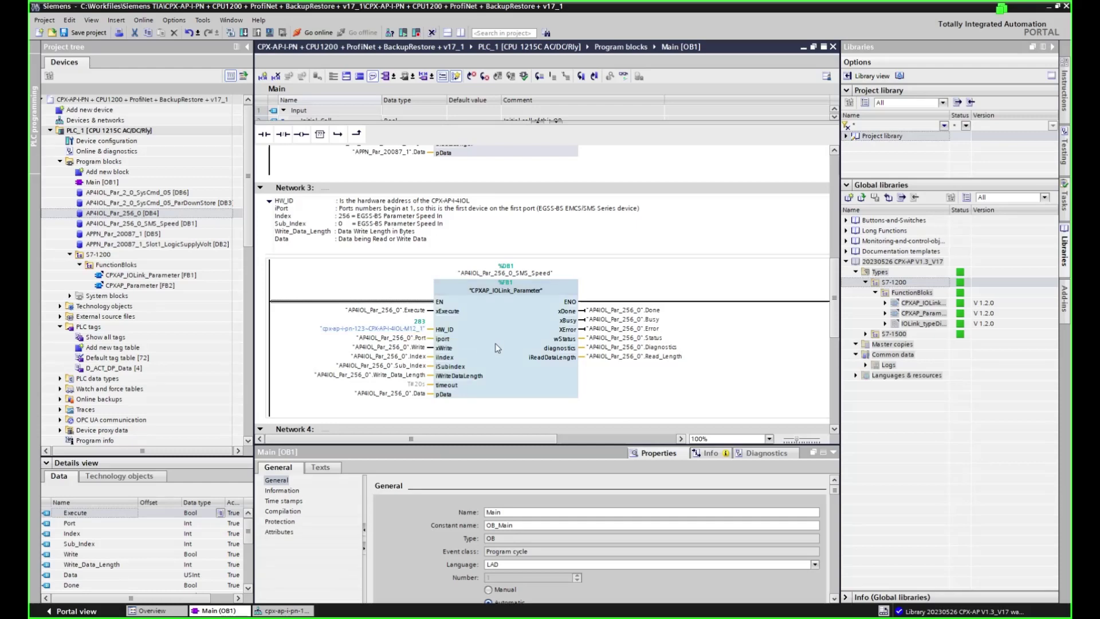
left_click(404, 348)
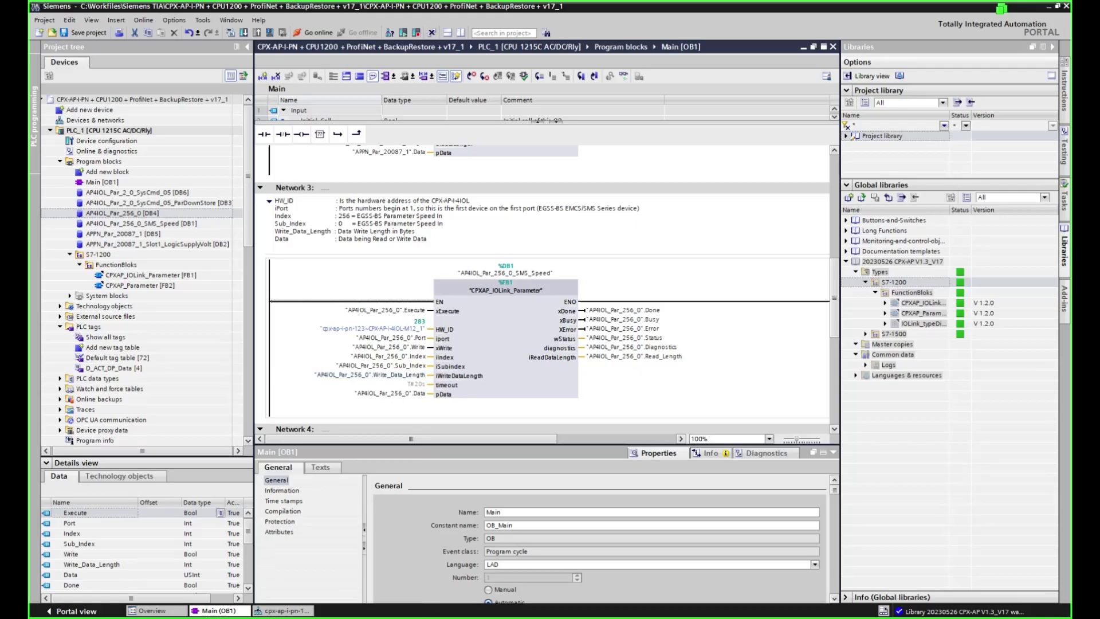
key("alt+Tab")
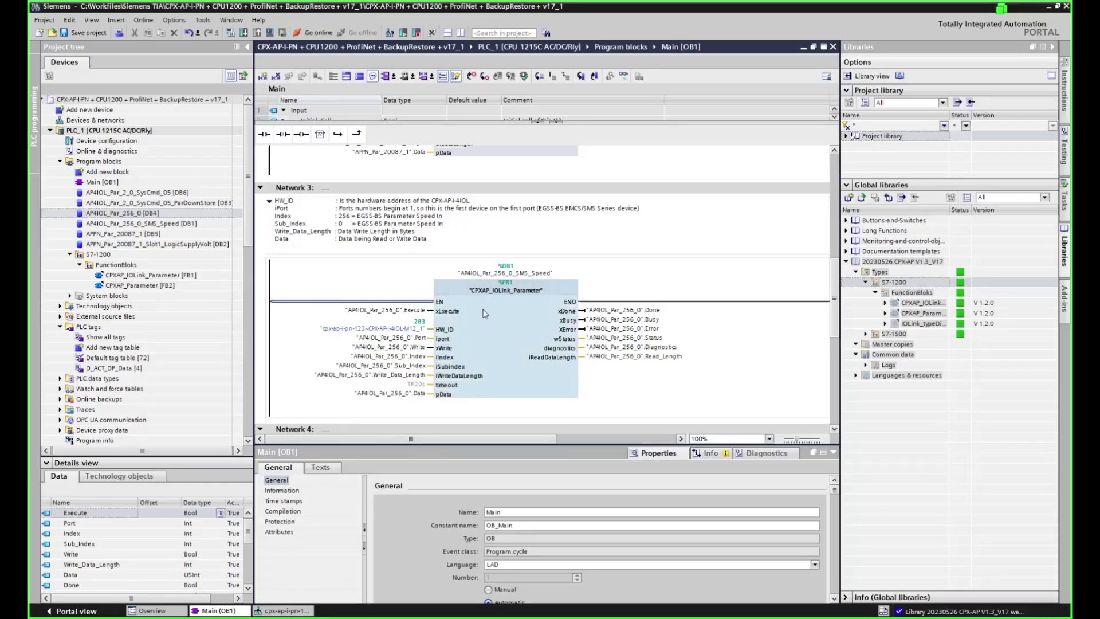
left_click(416, 341)
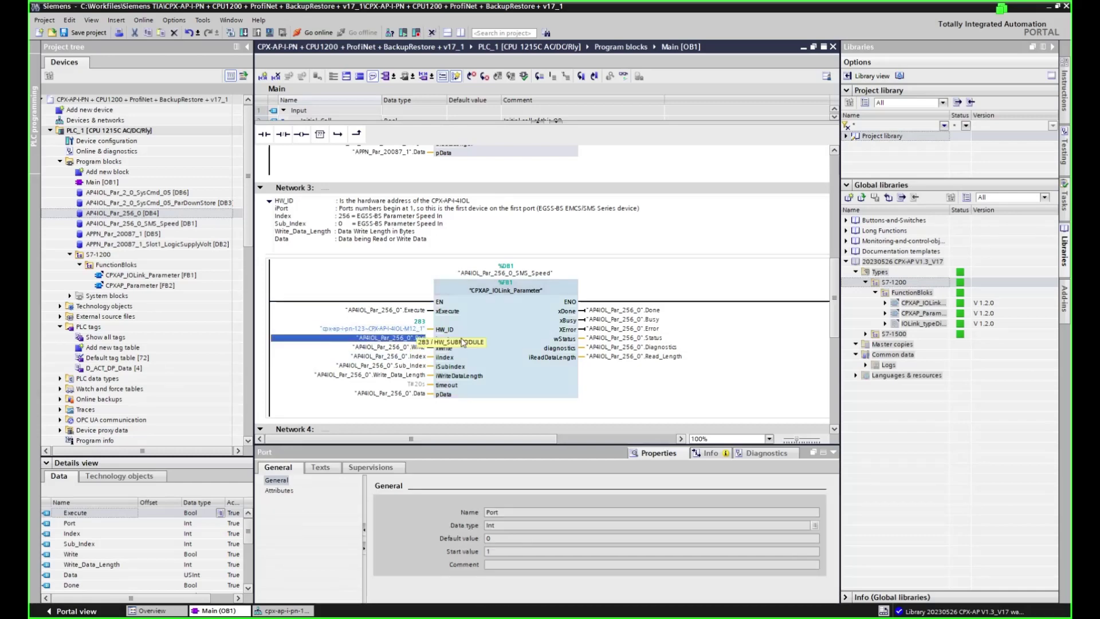
- Open the AP4IOL_Par_256_0 [DB4] data block as a floating window and place it beside the Network 3 block inputs
double_click(129, 216)
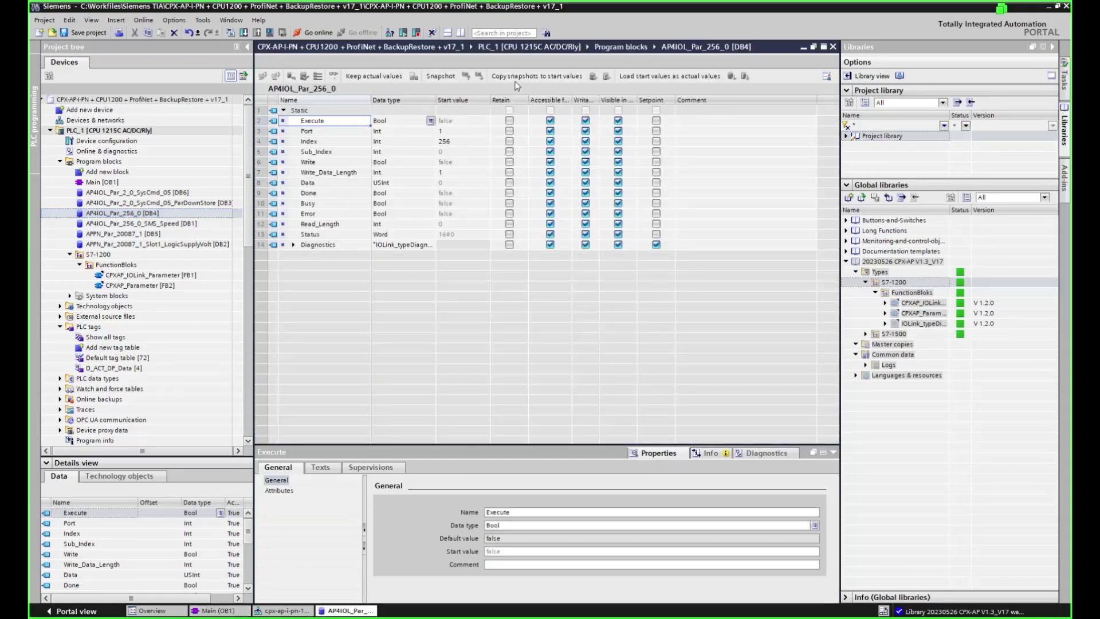
left_click(813, 46)
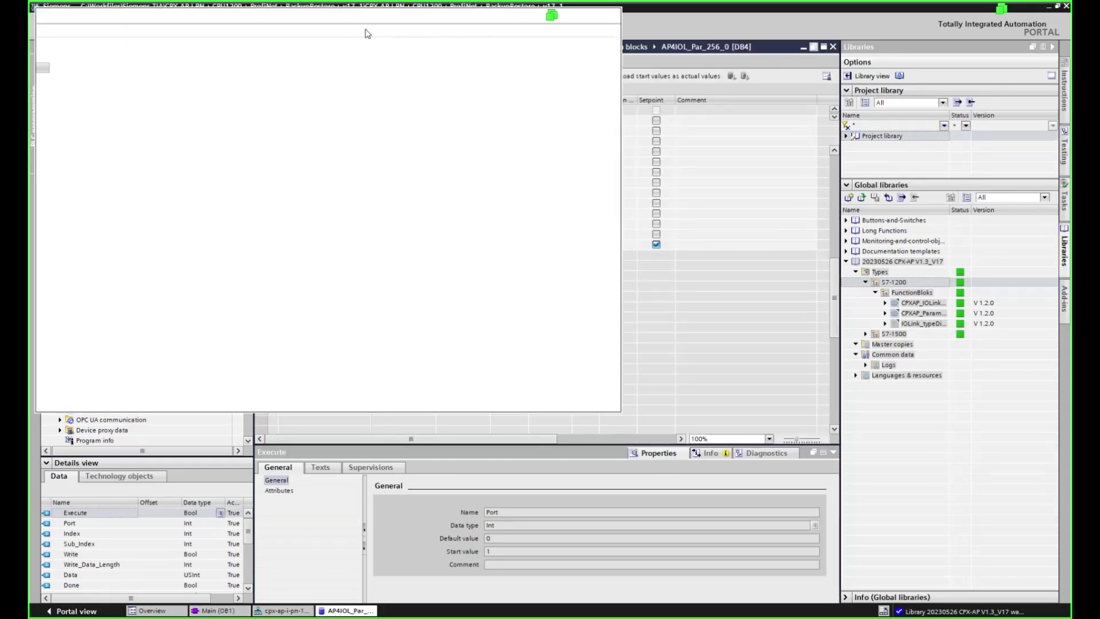
left_click_drag(393, 32, 797, 218)
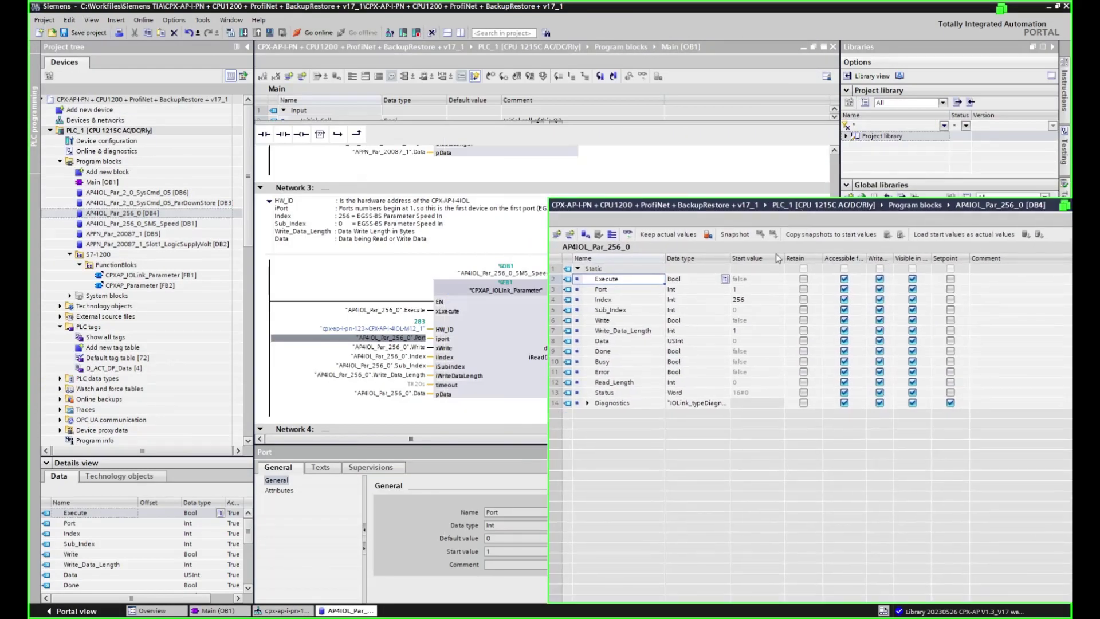
- Review the start values of Port, Index, Sub_Index and Write_Data_Length in the floating AP4IOL_Par_256_0 data block, and reposition its window
left_click(744, 290)
left_click(757, 299)
left_click(752, 315)
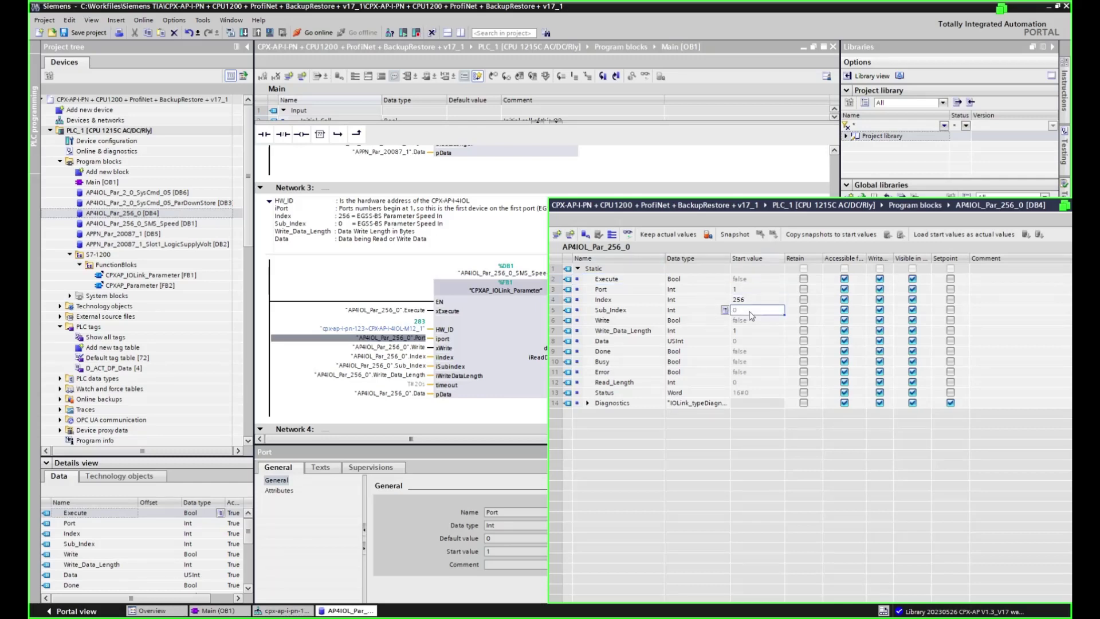
left_click(745, 333)
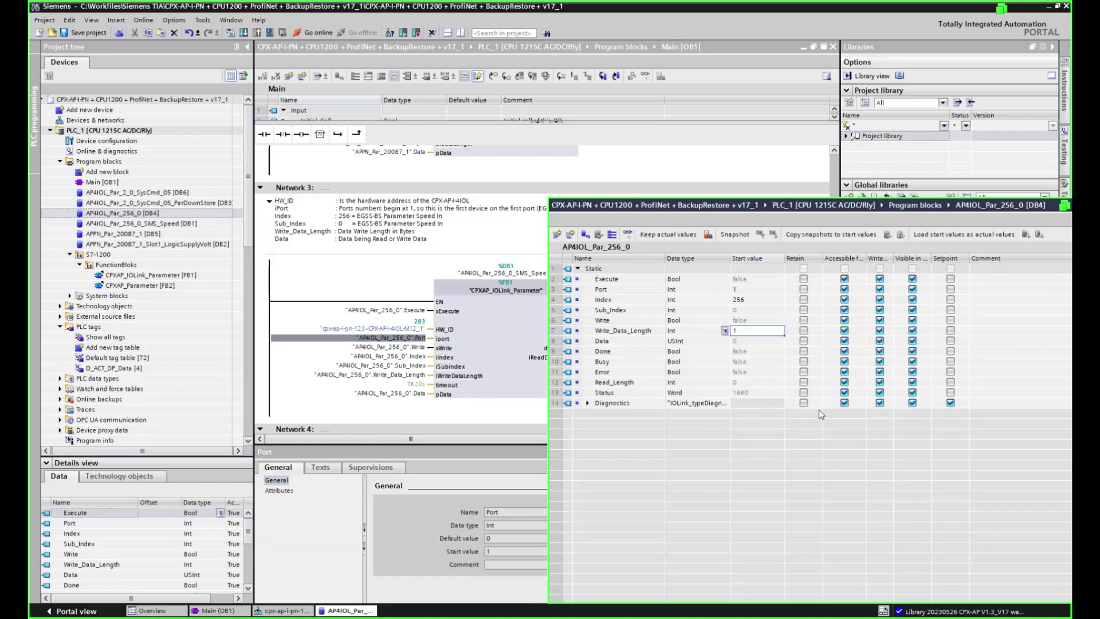
left_click_drag(892, 209, 542, 120)
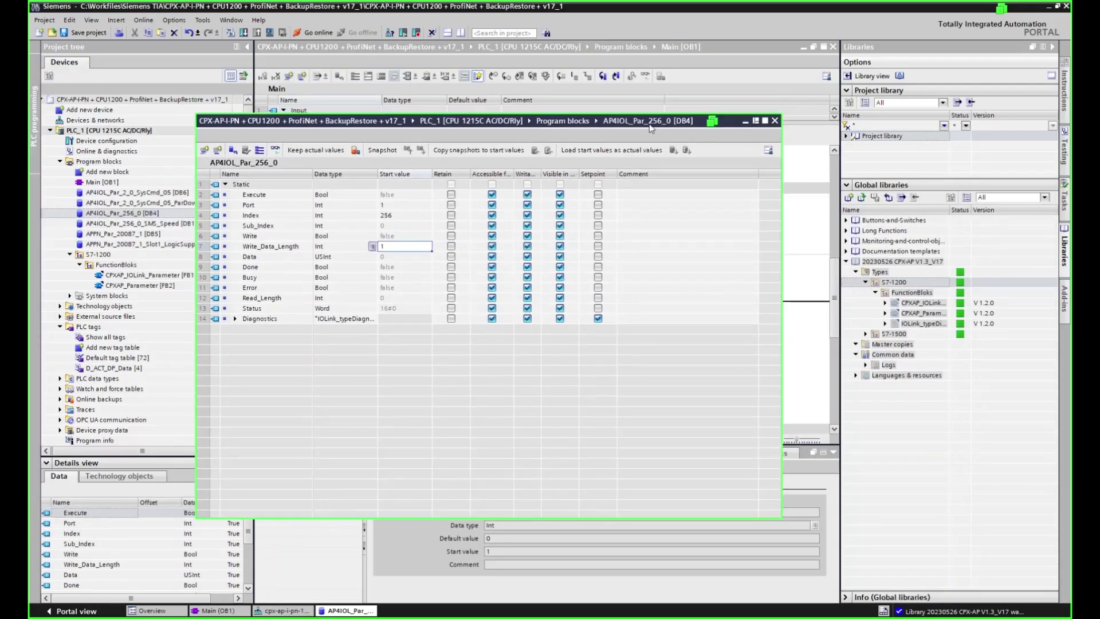
- Close the floating AP4IOL_Par_256_0 data block and view the CPXAP_IOLink_Parameter block in Network 4 of Main [OB1]
left_click(775, 120)
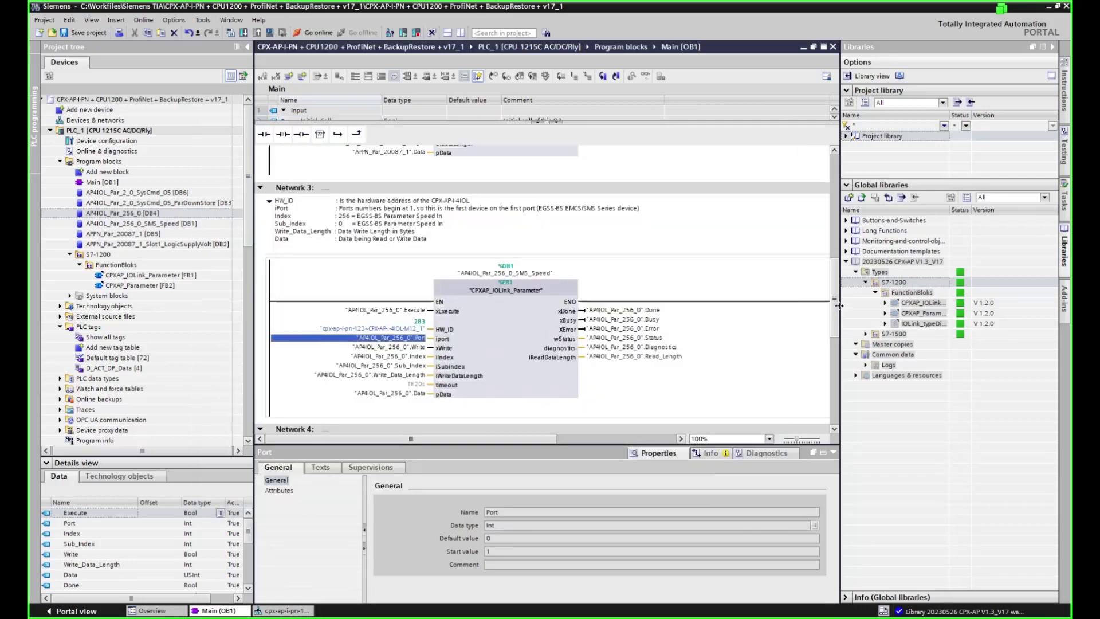
scroll(836, 325, "down", 3)
left_click_drag(835, 325, 838, 379)
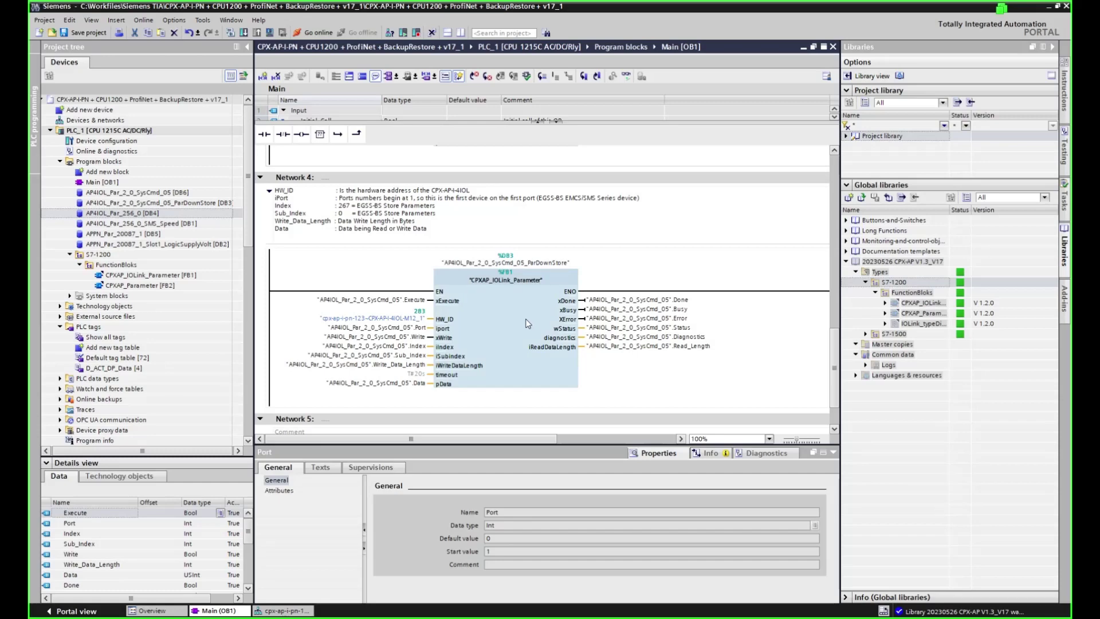
scroll(527, 322, "up", 3)
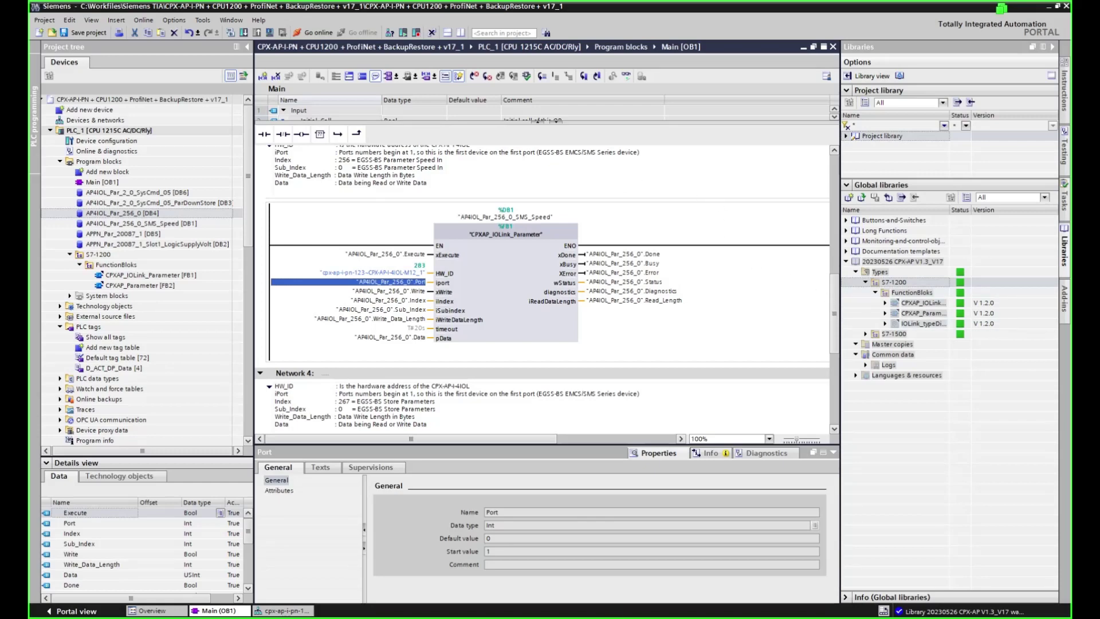
- Switch to the EMCS-ST Description and Commissioning Guide PDF and open the bookmark 0x0002.0 (2.0) System Command 0x05 Parameter Download Store
mouse_move(596, 617)
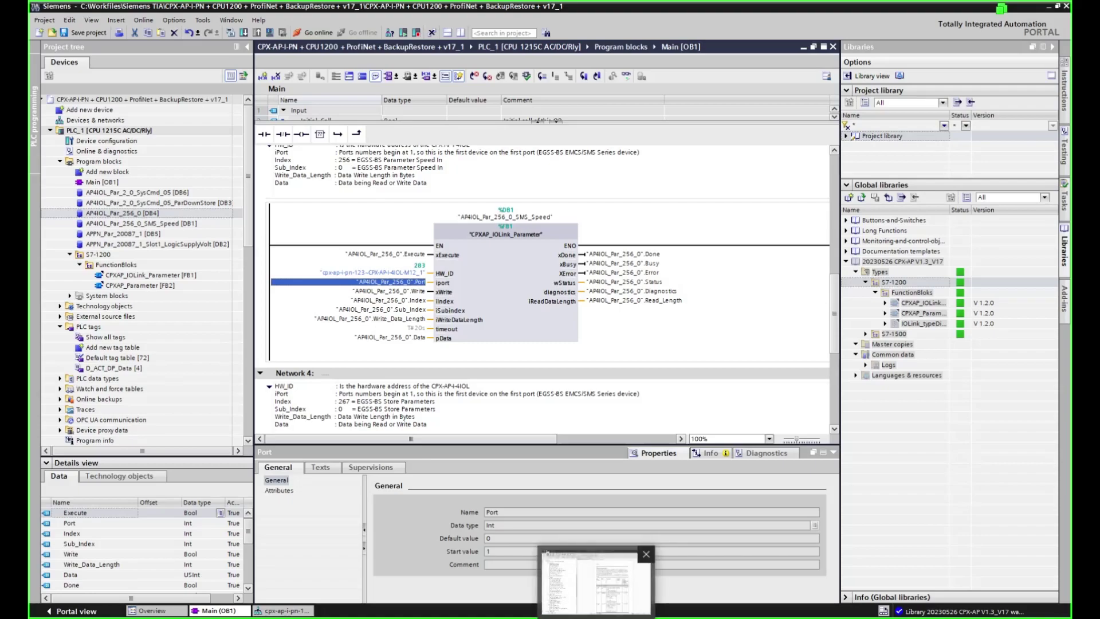
left_click(595, 581)
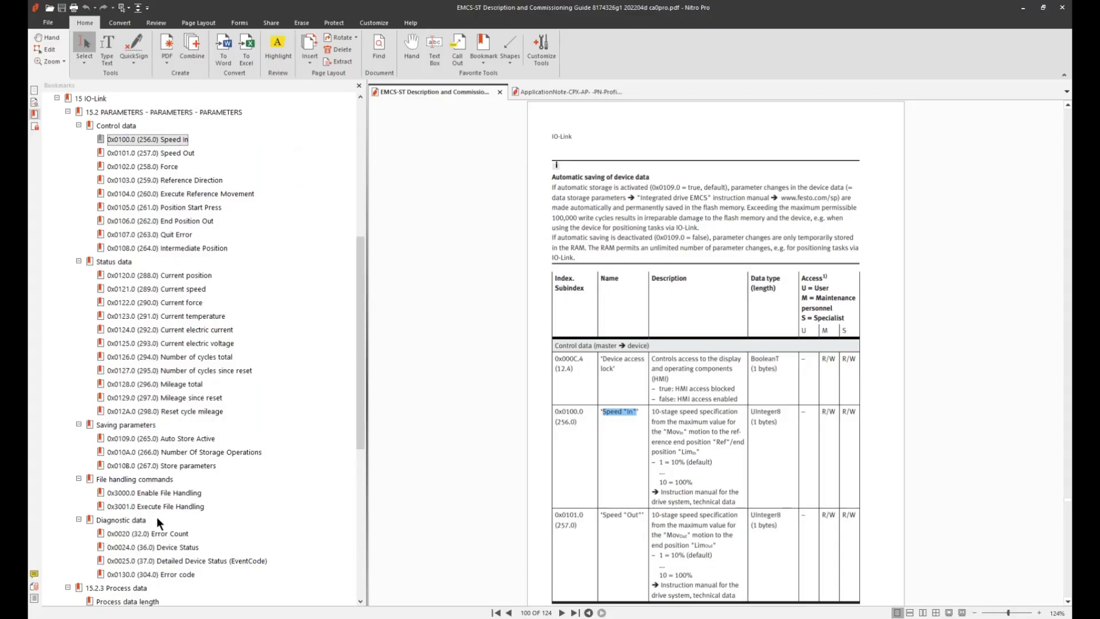
scroll(159, 517, "down", 3)
scroll(164, 574, "down", 3)
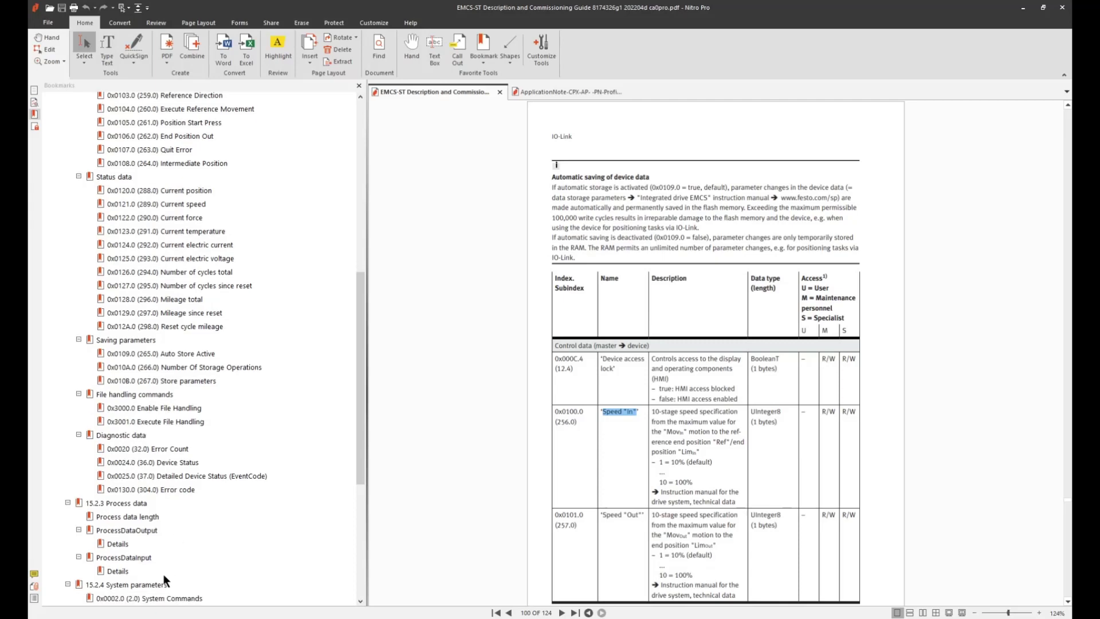
left_click(200, 585)
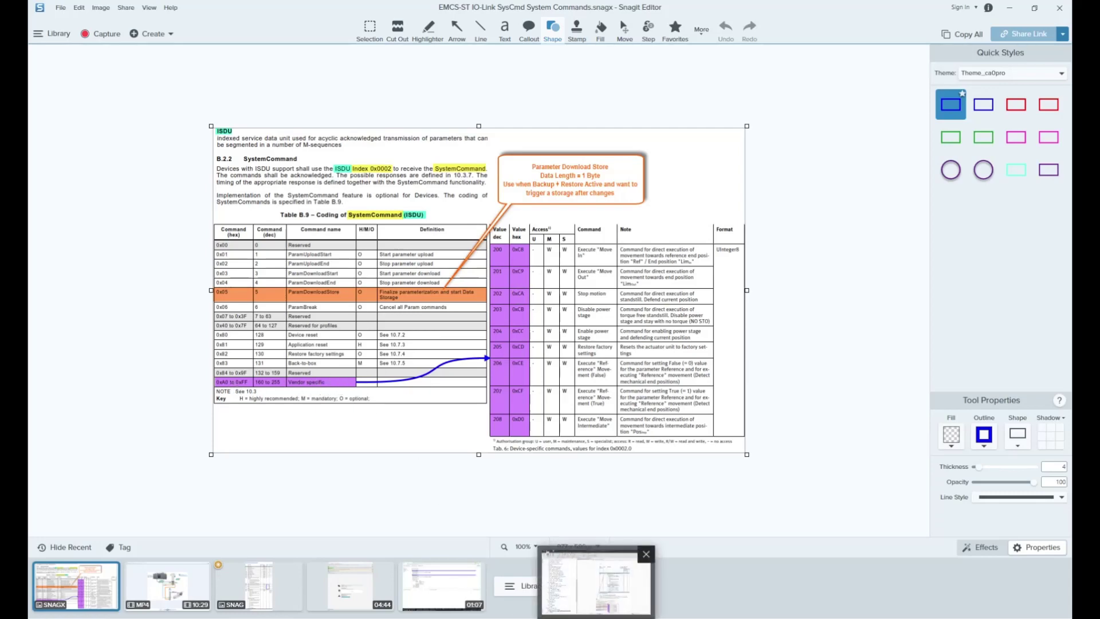
- Go back to the EMCS-ST guide and review the System-Commands values of index 0x0002.0 on pages 111 to 113
left_click(602, 573)
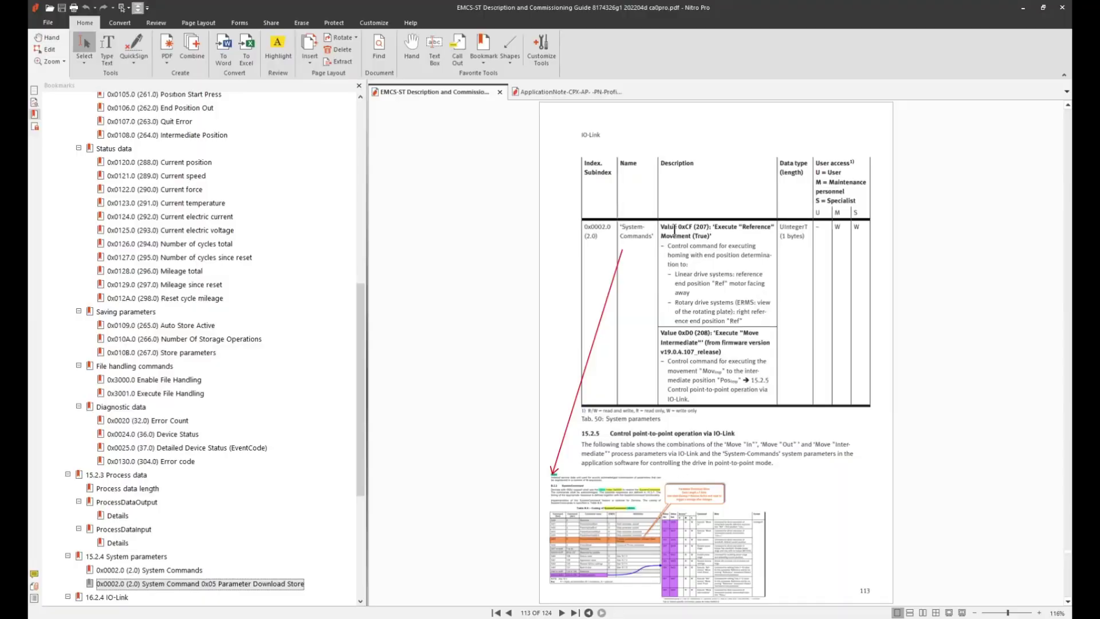
left_click_drag(665, 227, 721, 246)
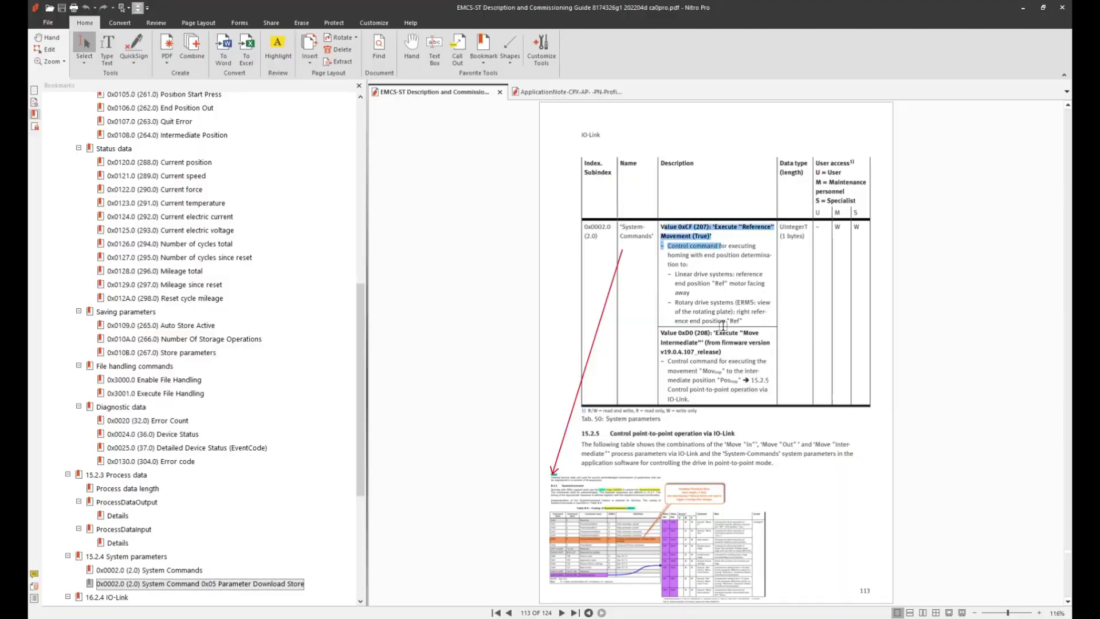
scroll(721, 341, "down", 2)
scroll(722, 341, "up", 4)
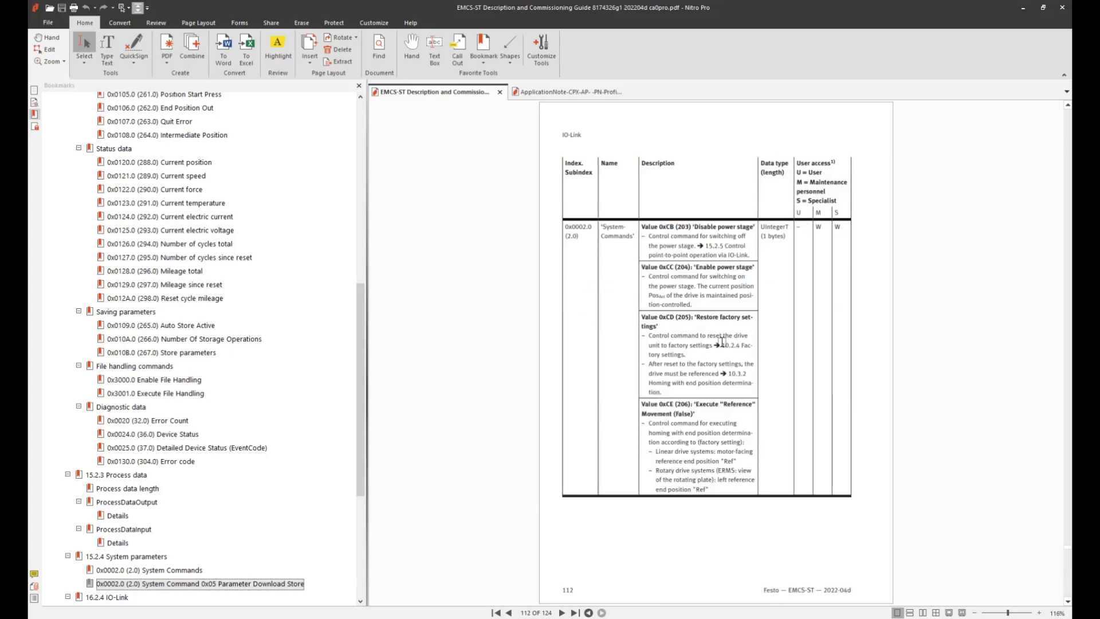
scroll(699, 265, "up", 1)
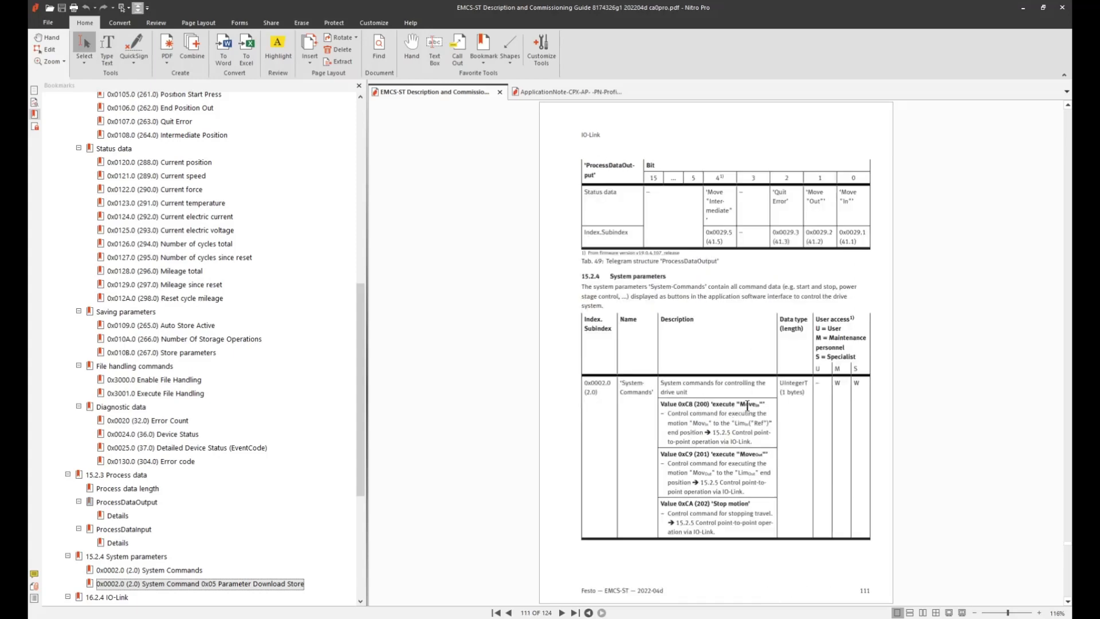
left_click(745, 458)
- Switch to the Snagit image of the EMCS-ST system commands and enlarge it to 150% to read Table B.9
key("alt+Tab")
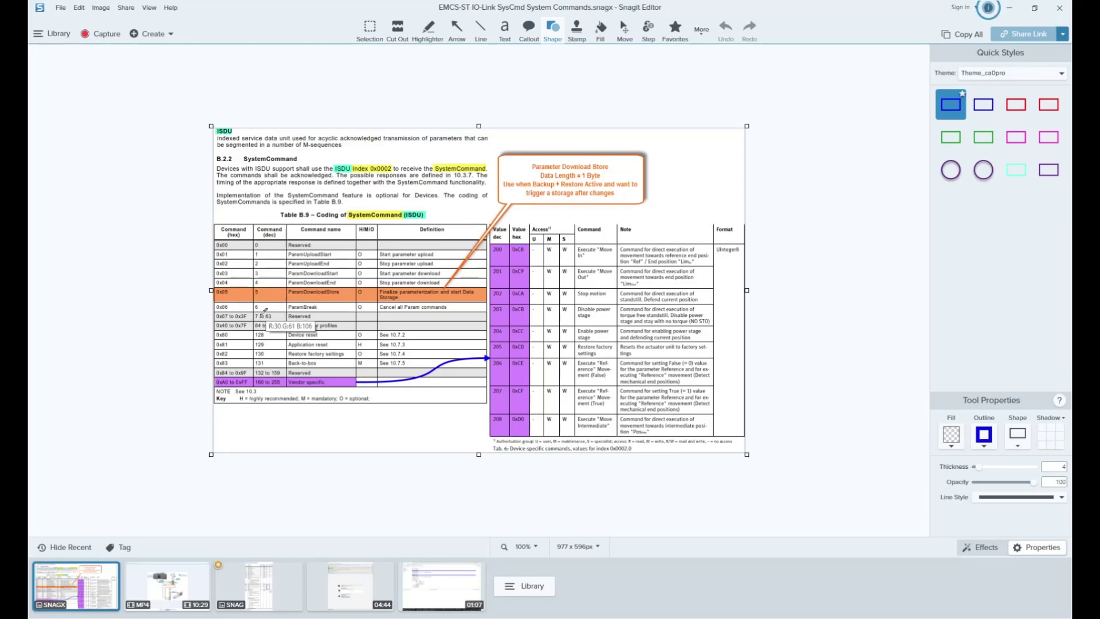
scroll(264, 314, "up", 1)
scroll(264, 312, "up", 1)
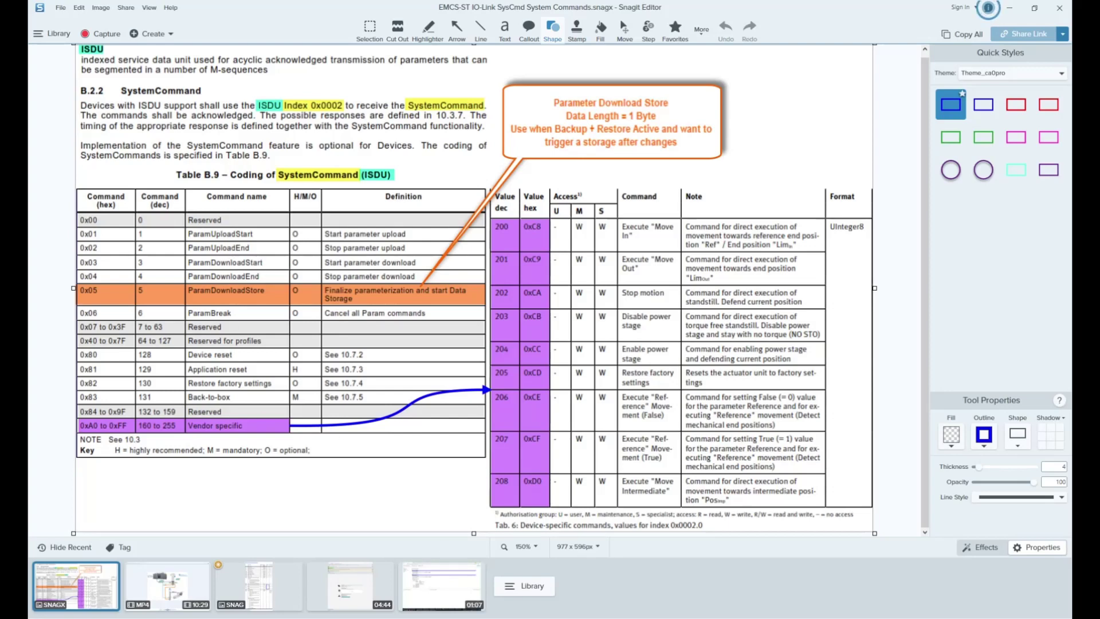
- Switch back to TIA Portal and check the AP4IOL_Par_2_0_SysCmd_05_ParDownStore block call in Network 4 of Main [OB1]
mouse_move(249, 581)
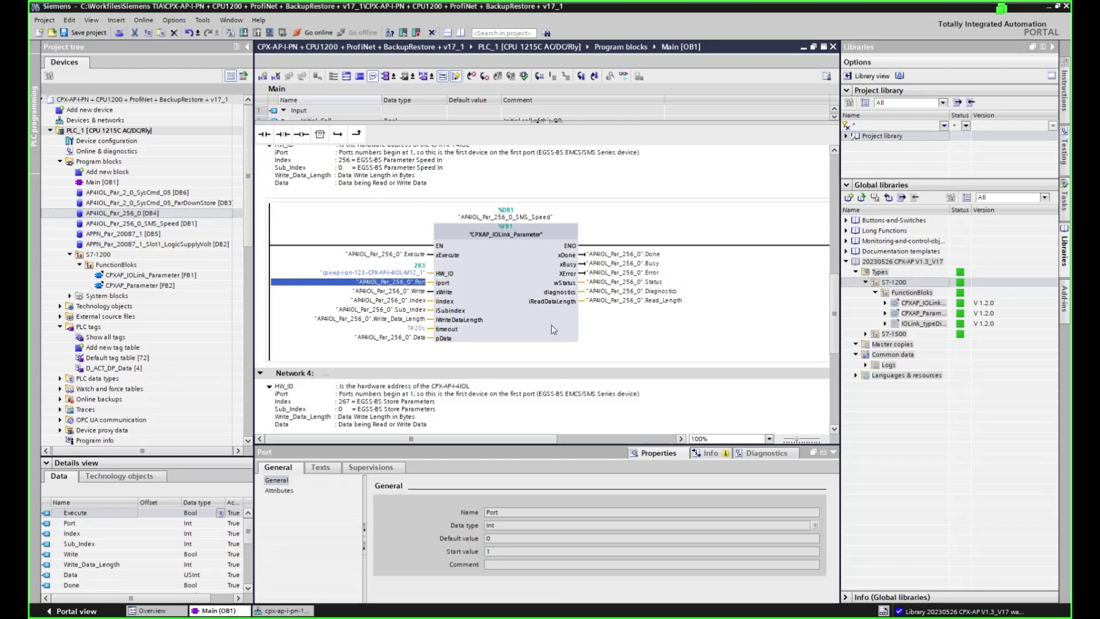
left_click(541, 305)
scroll(541, 305, "down", 3)
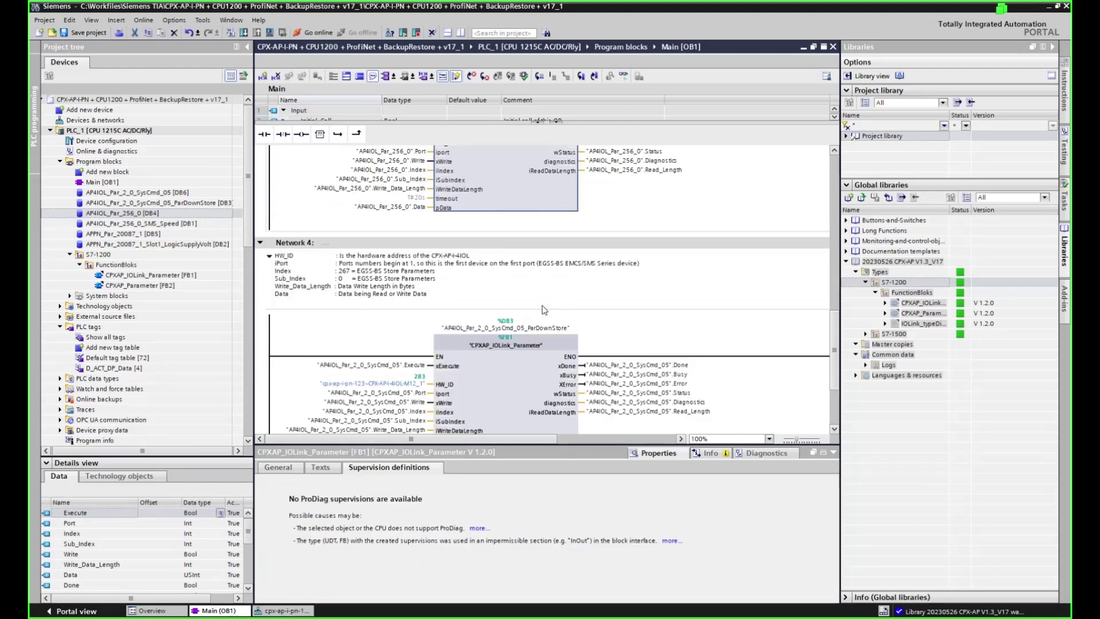
scroll(543, 283, "down", 2)
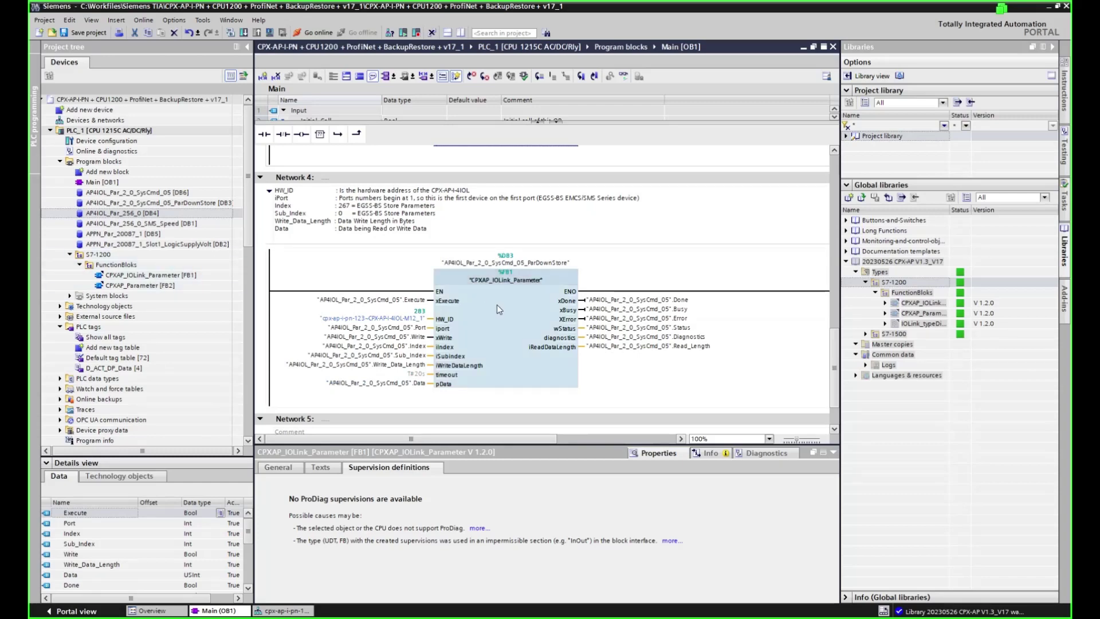
left_click(446, 291)
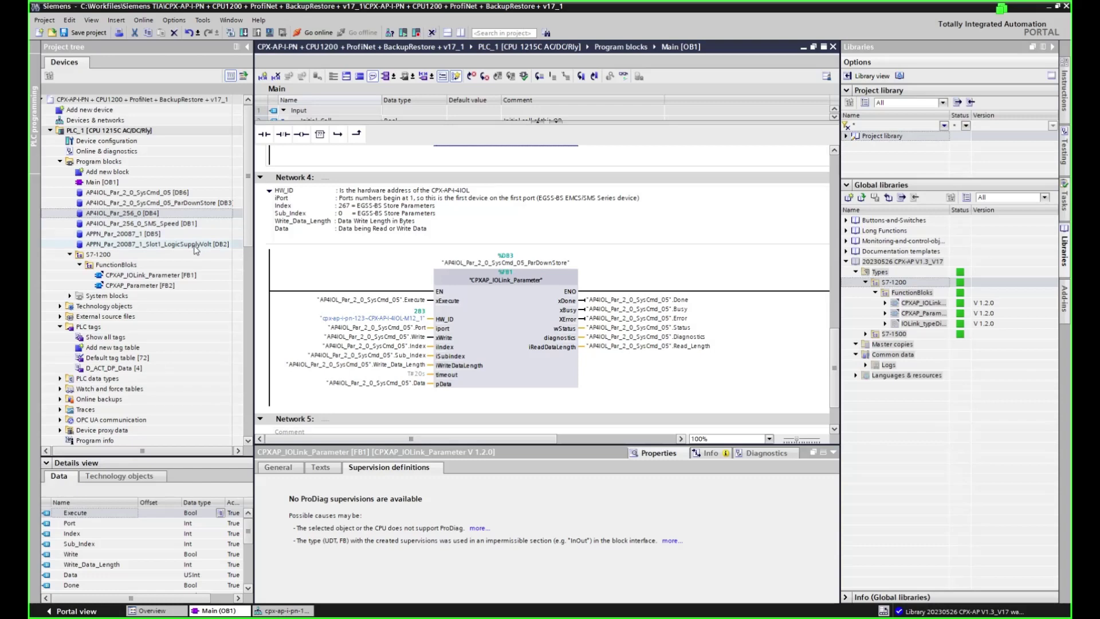
- Open the AP4IOL_Par_2_0_SysCmd_05 [DB6] data block as a floating window and place it beside the Network 4 block inputs
left_click(185, 203)
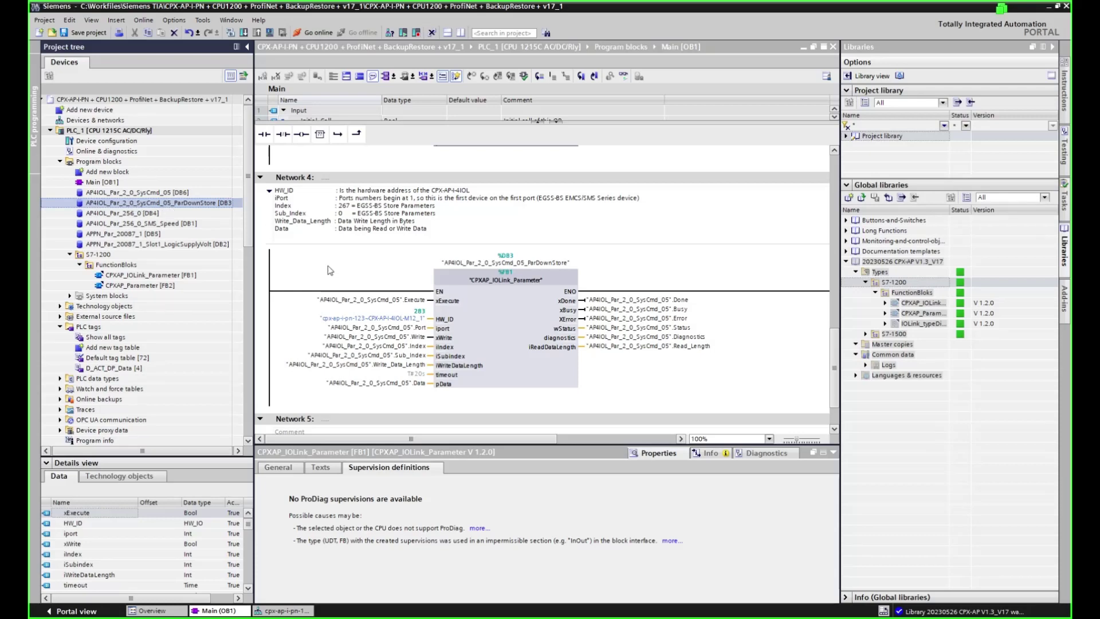
left_click(143, 194)
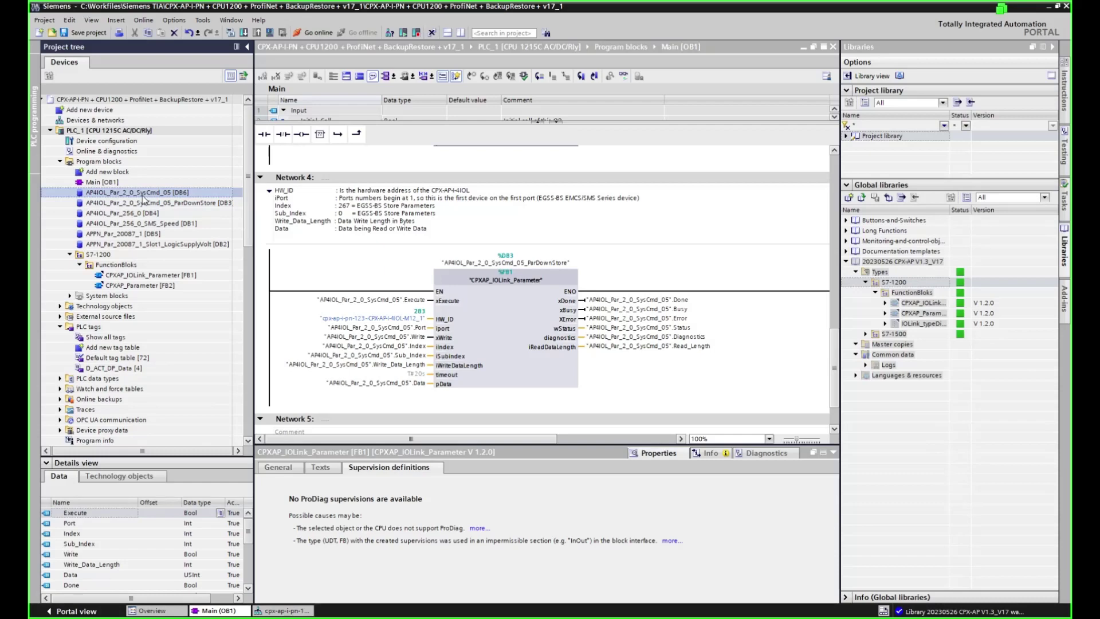
double_click(155, 193)
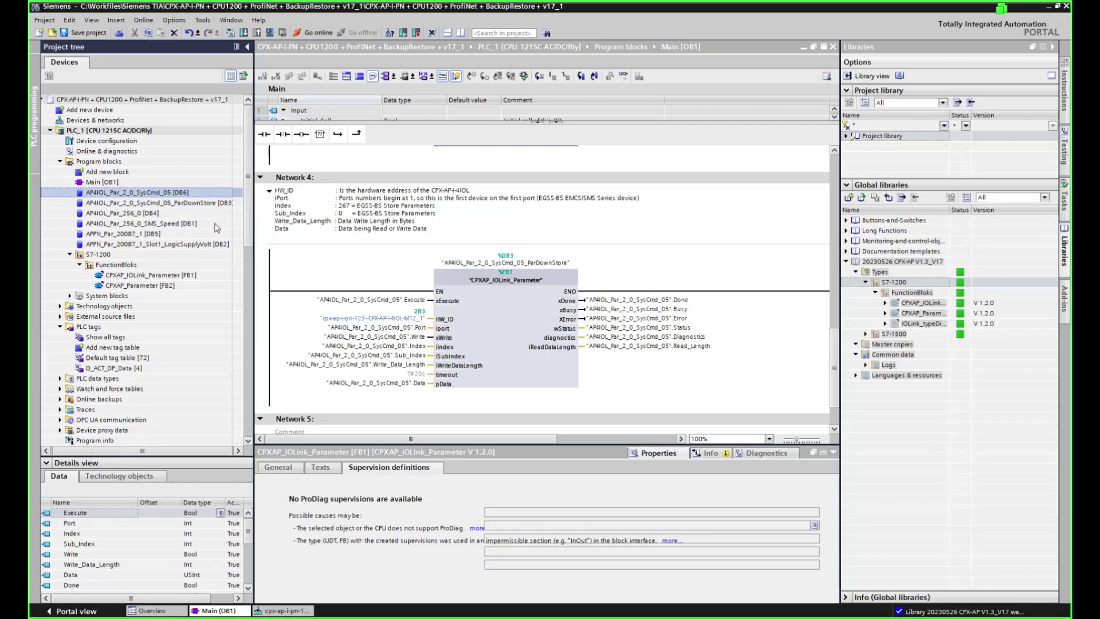
left_click(813, 46)
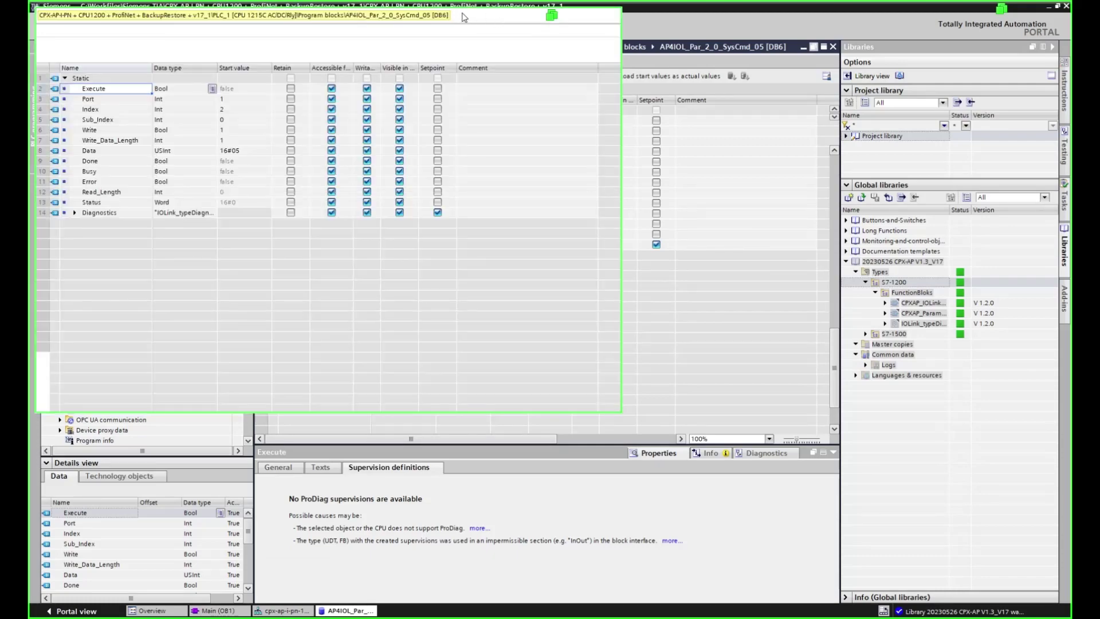
left_click_drag(526, 18, 733, 161)
- Check the start values of Port, Index and Sub_Index in the floating AP4IOL_Par_2_0_SysCmd_05 data block
left_click(785, 246)
left_click(789, 259)
left_click(790, 267)
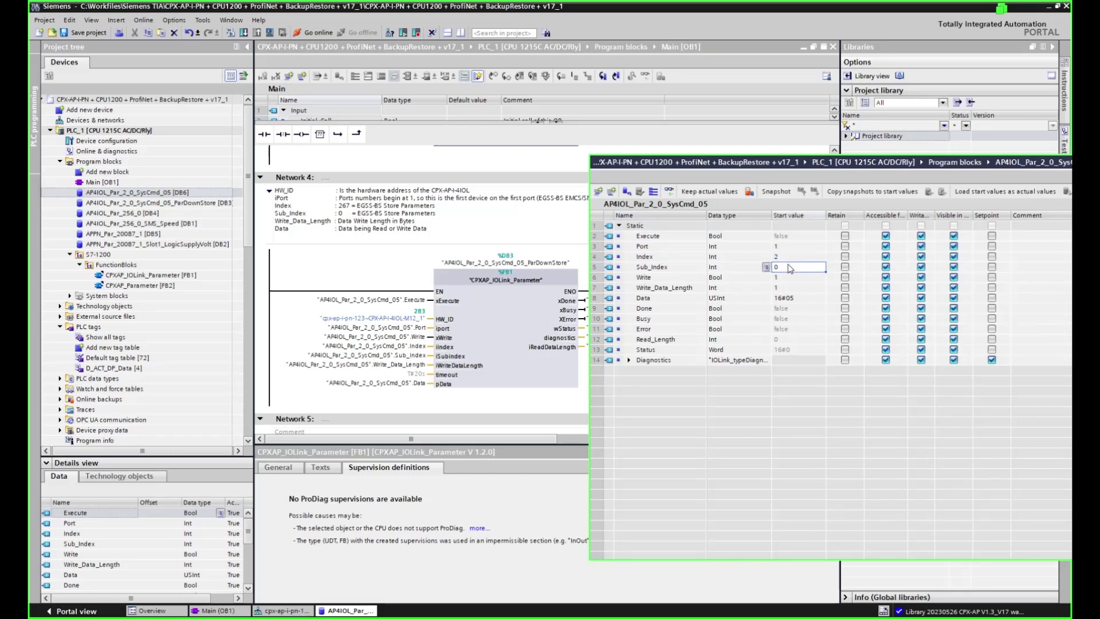
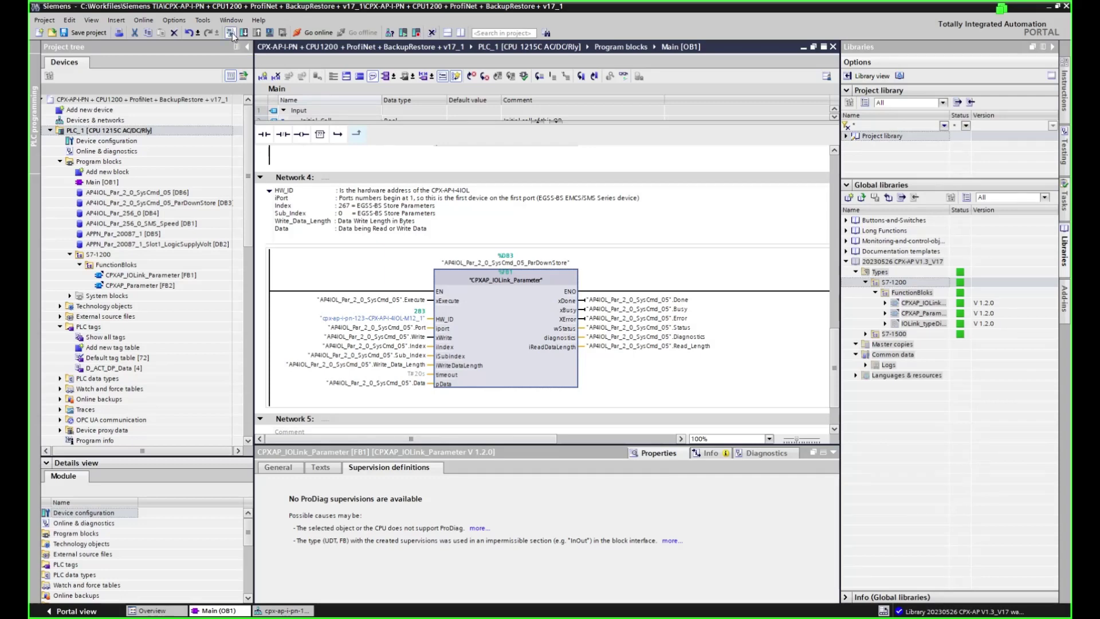
left_click(230, 32)
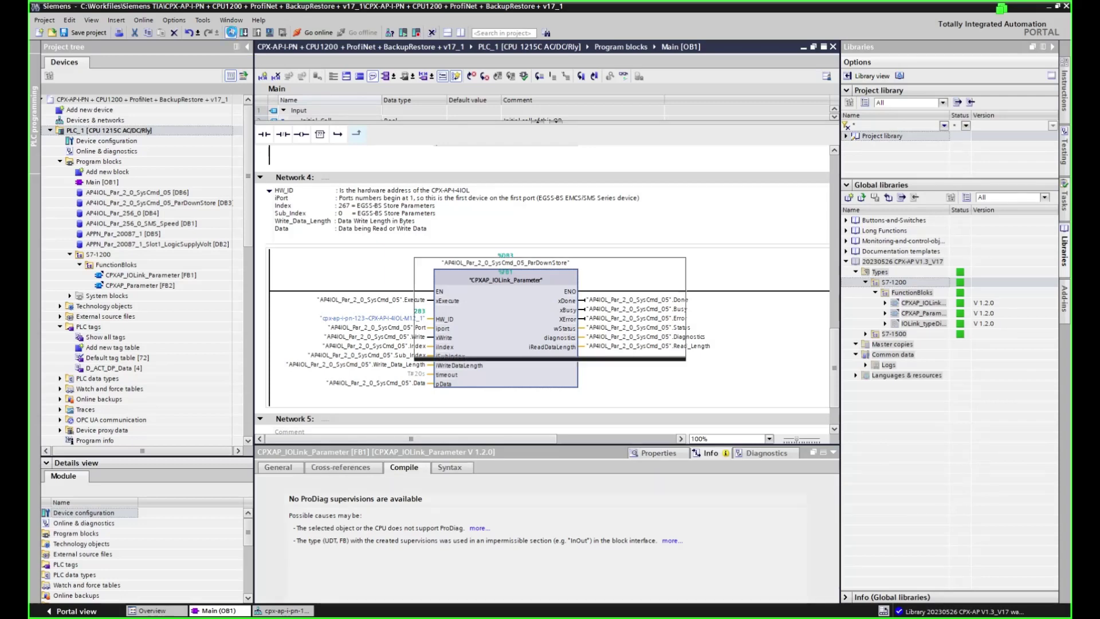
left_click(243, 32)
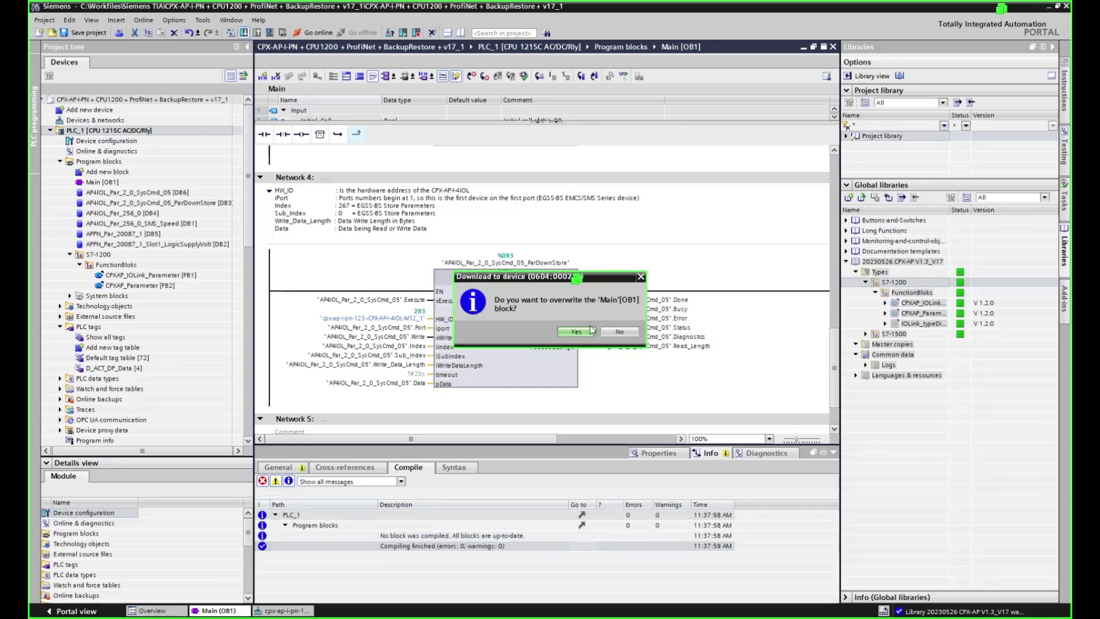
left_click(632, 337)
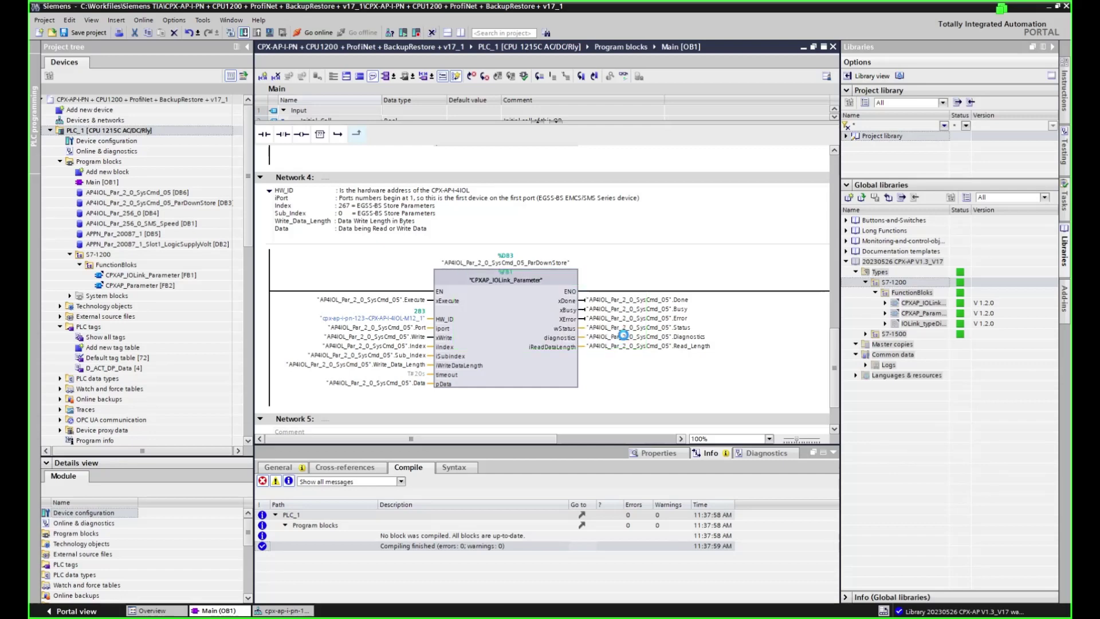
- Close the Main [OB1] editor, compile PLC_1 and complete a consistent download of its software to the device
left_click(834, 47)
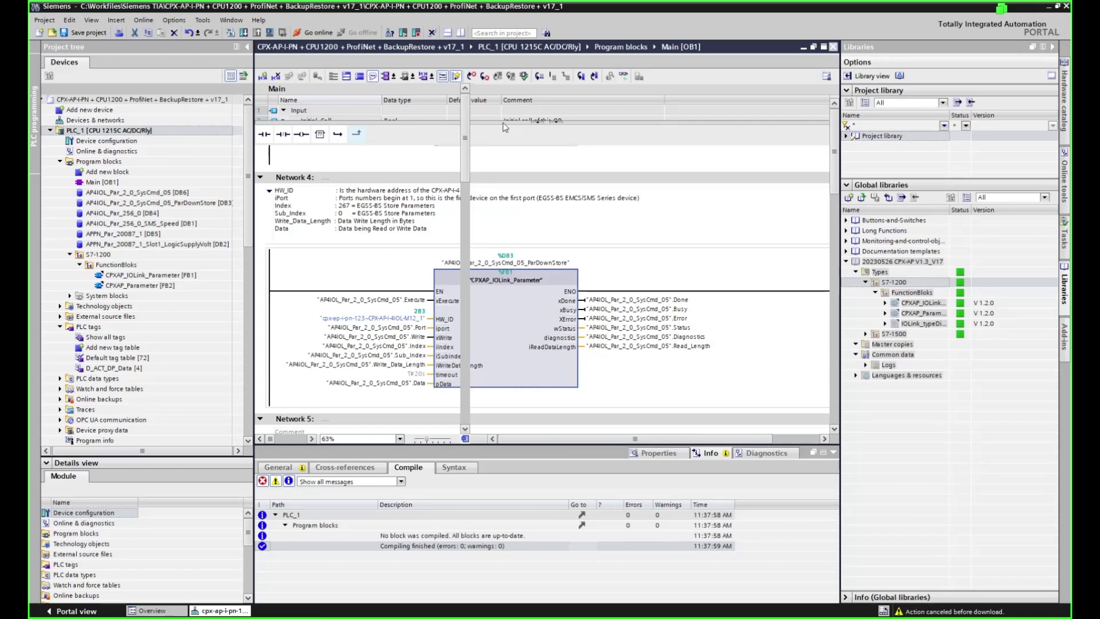
left_click(97, 131)
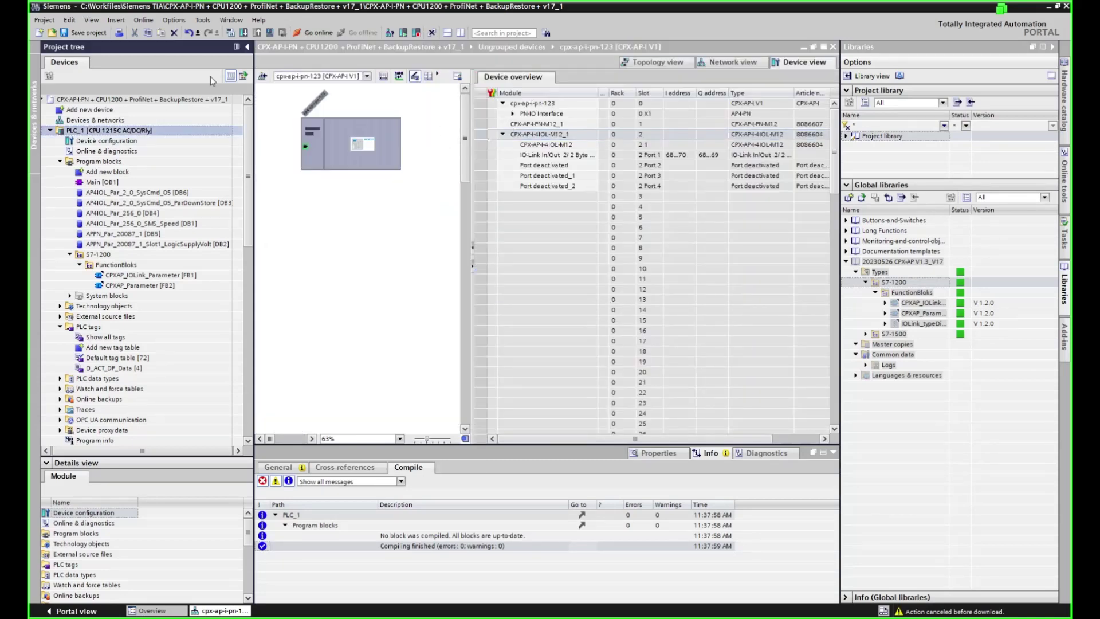
left_click(237, 30)
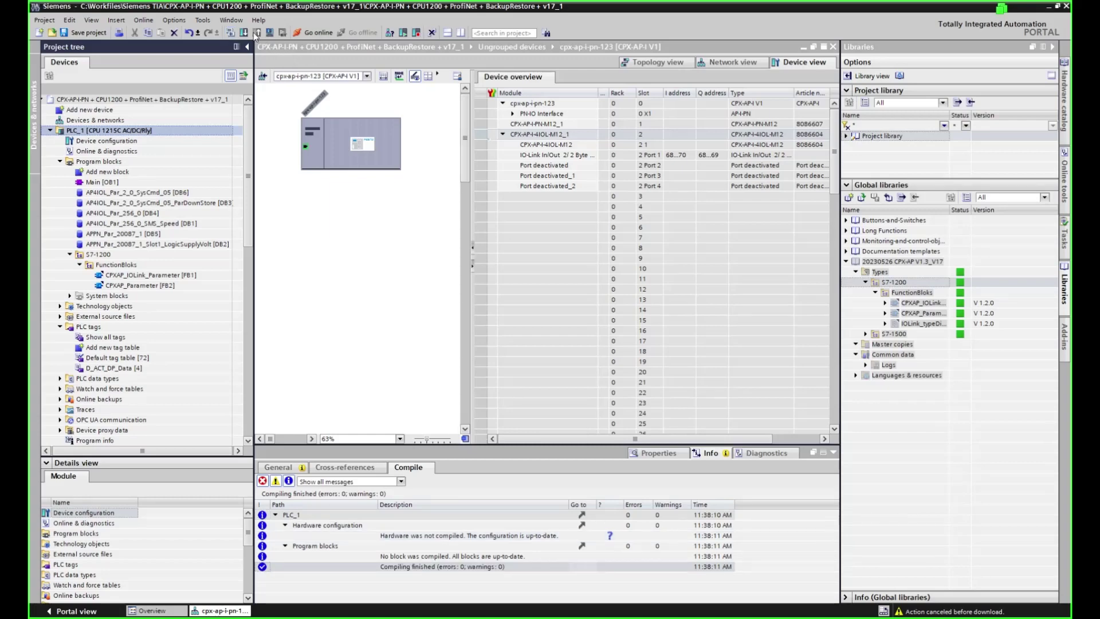
left_click(244, 33)
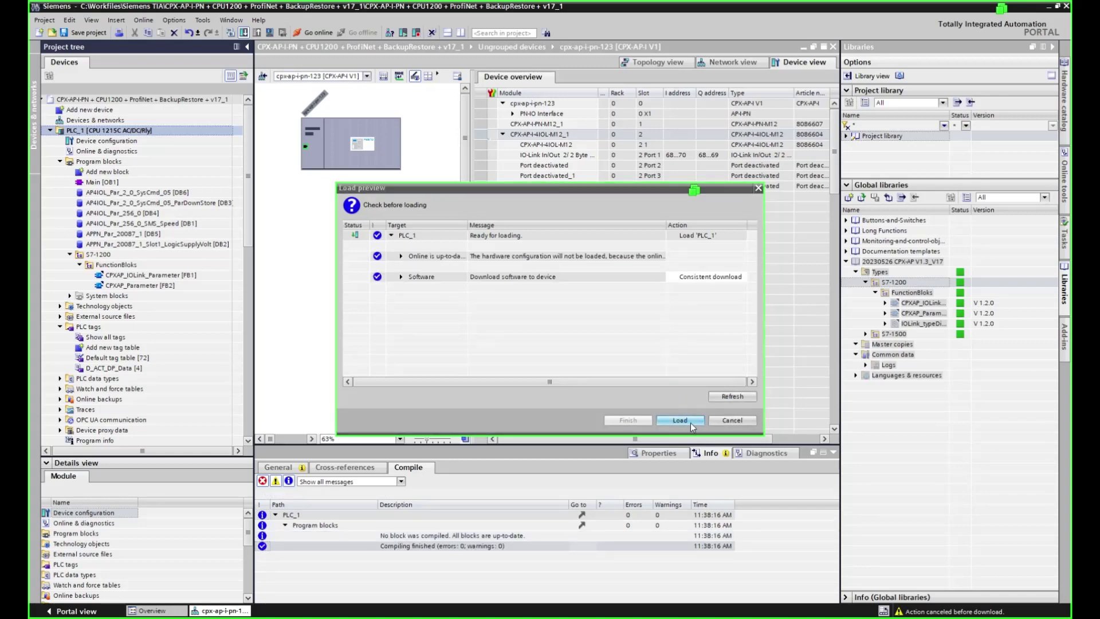
left_click(692, 423)
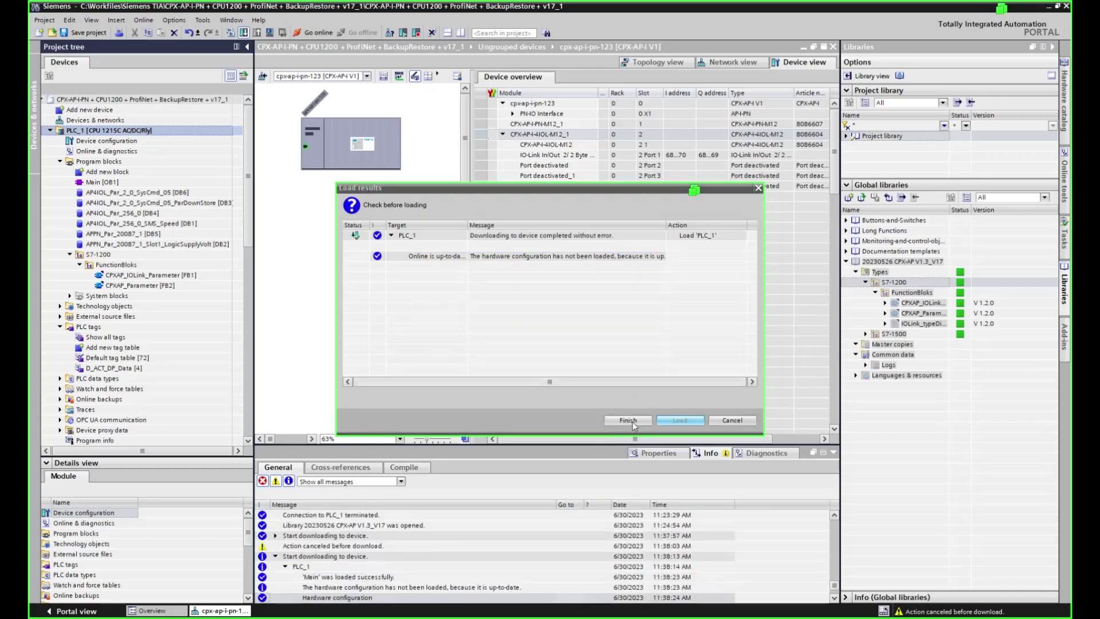
left_click(634, 422)
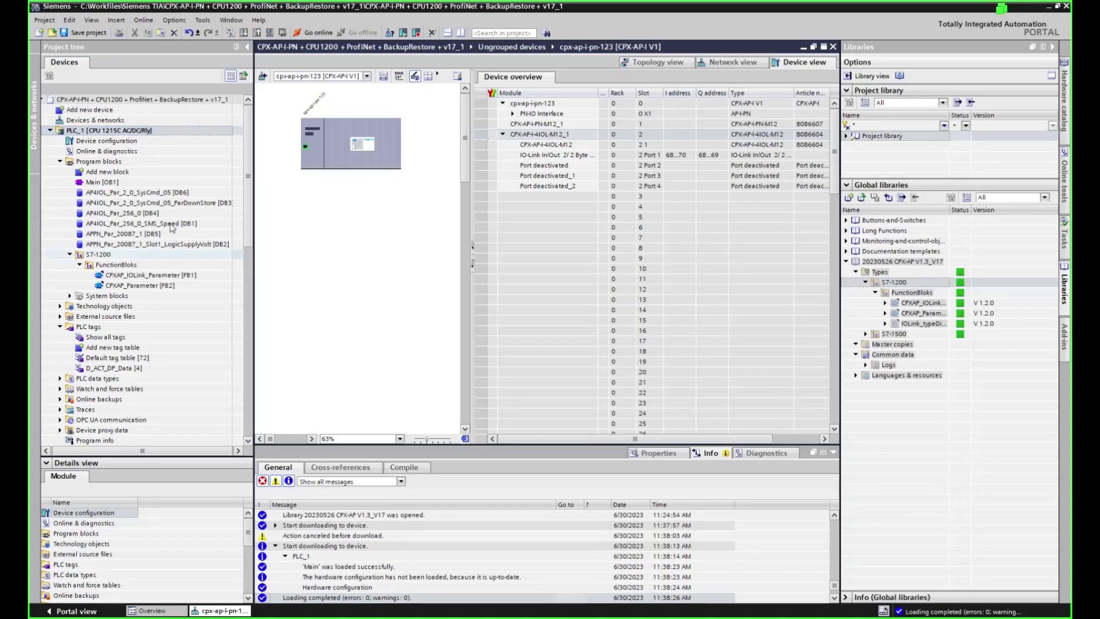
- Go online with PLC_1, switch to the network view and reopen the Main [OB1] program block
left_click(314, 33)
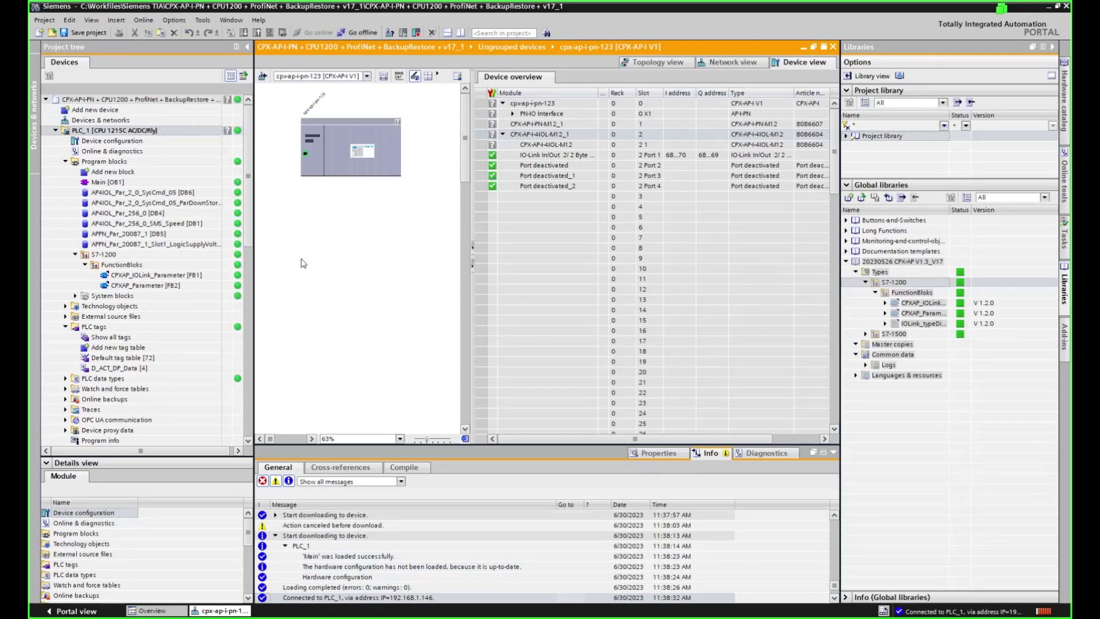
left_click(733, 62)
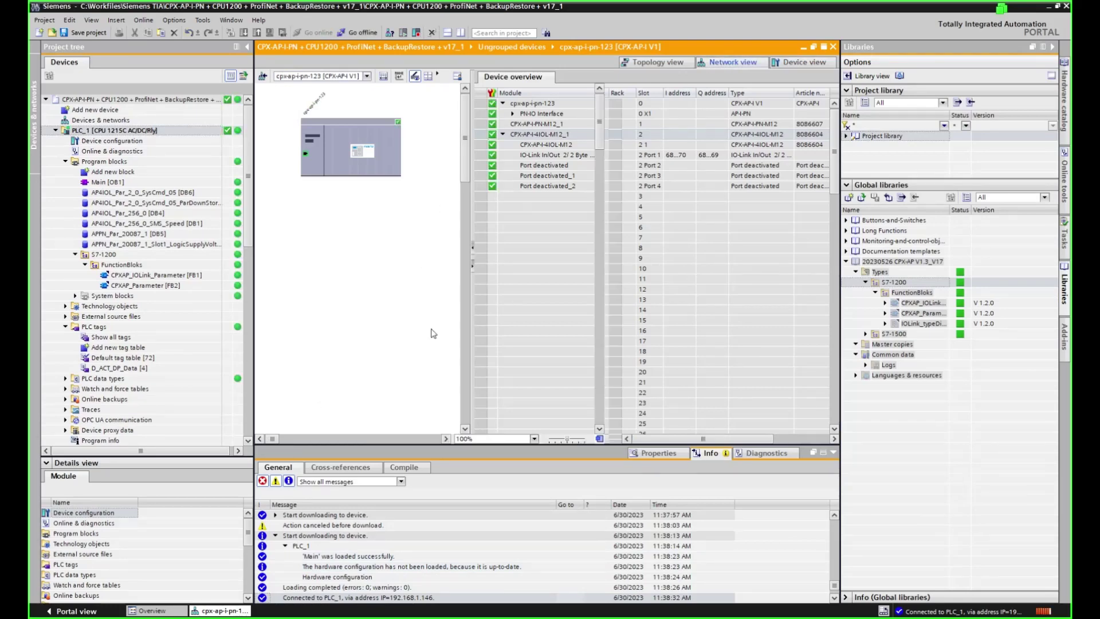
double_click(107, 182)
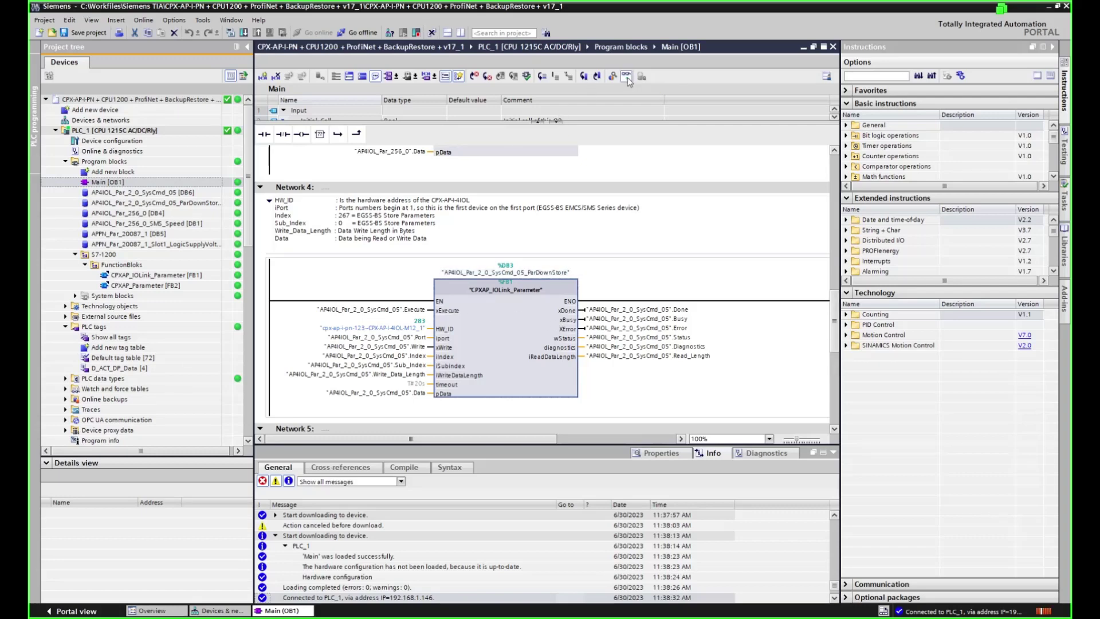
- Turn on monitoring for the Main [OB1] block and review the live values of the parameter blocks in Networks 2 to 4
left_click(626, 77)
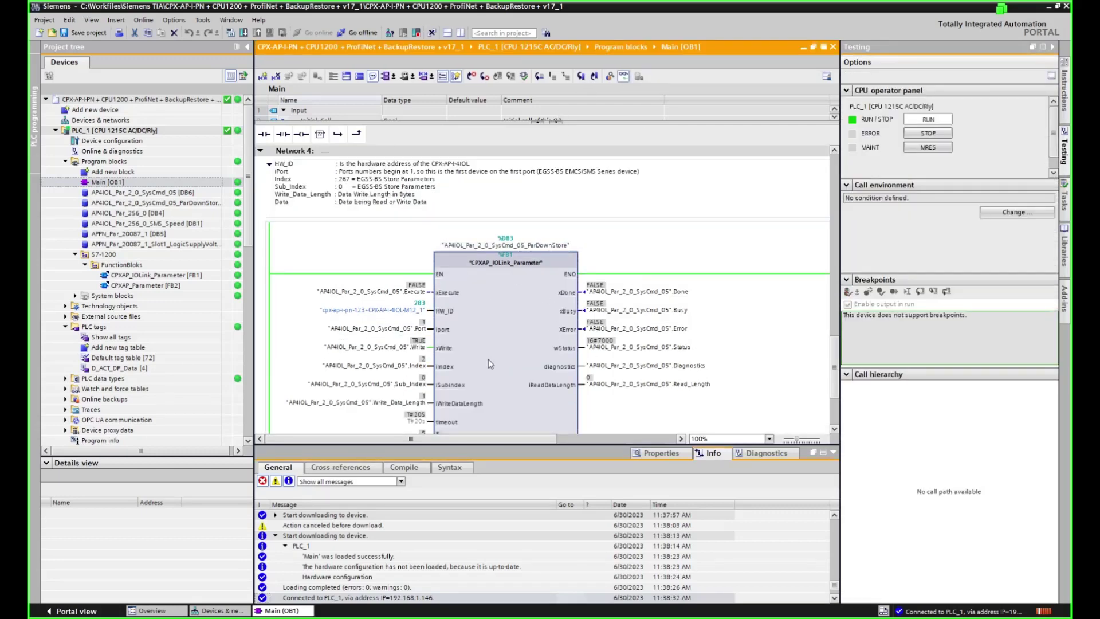
scroll(499, 354, "up", 6)
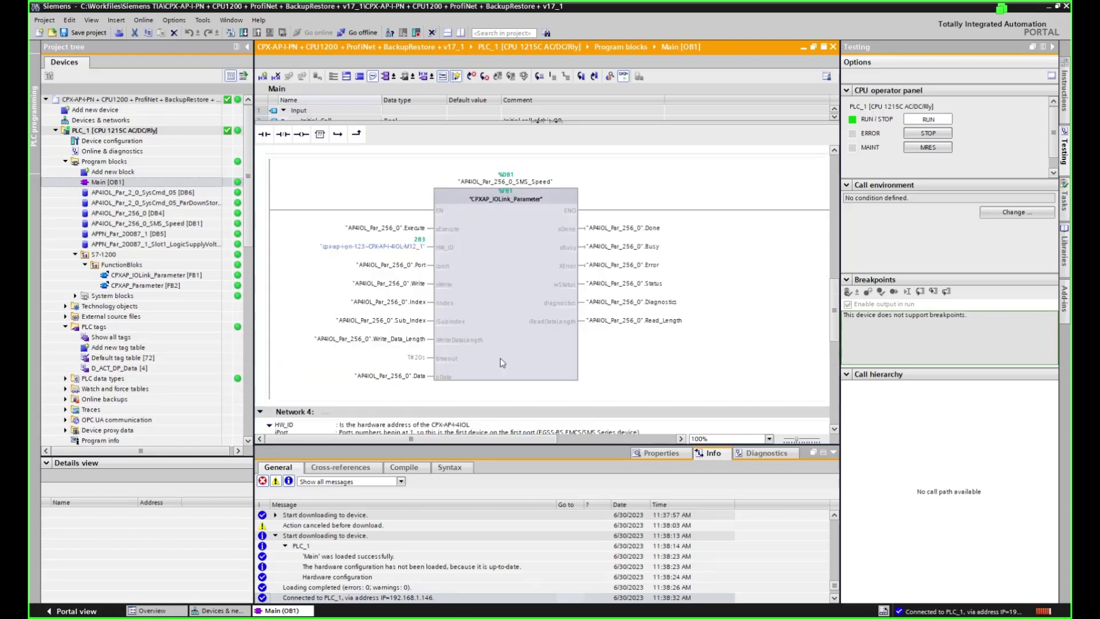
scroll(500, 359, "up", 2)
scroll(500, 359, "down", 5)
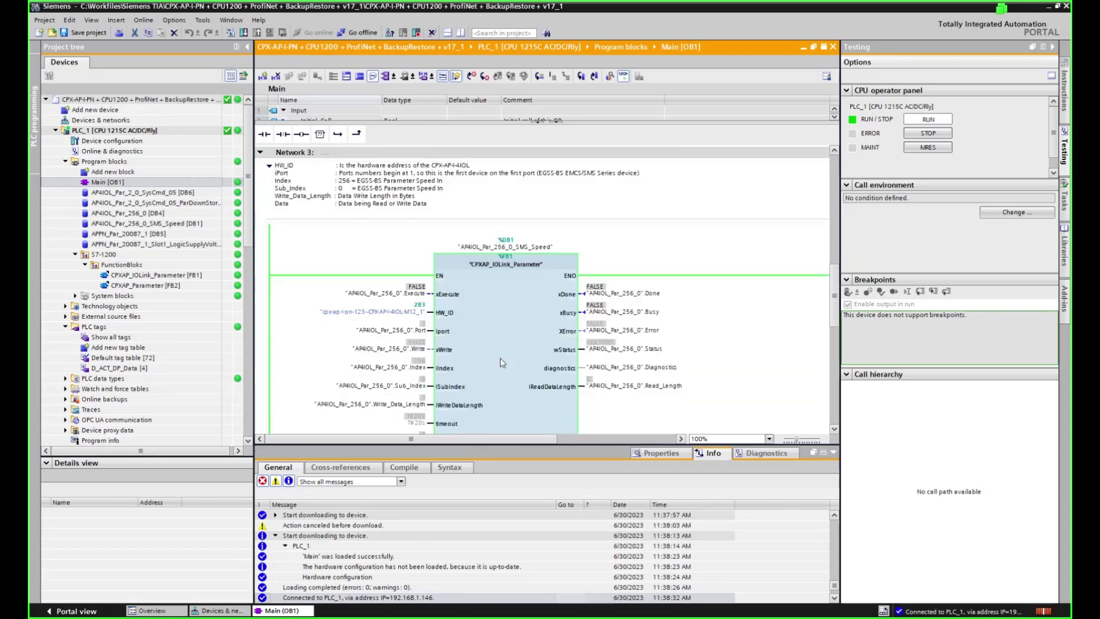
scroll(508, 344, "up", 5)
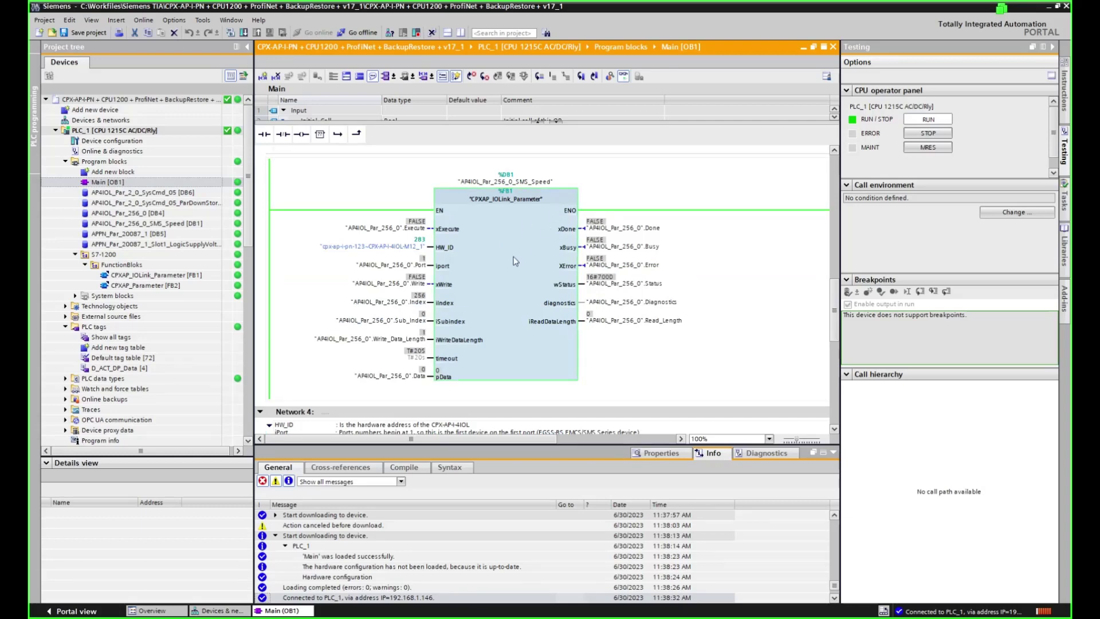
scroll(499, 275, "down", 4)
scroll(499, 274, "up", 5)
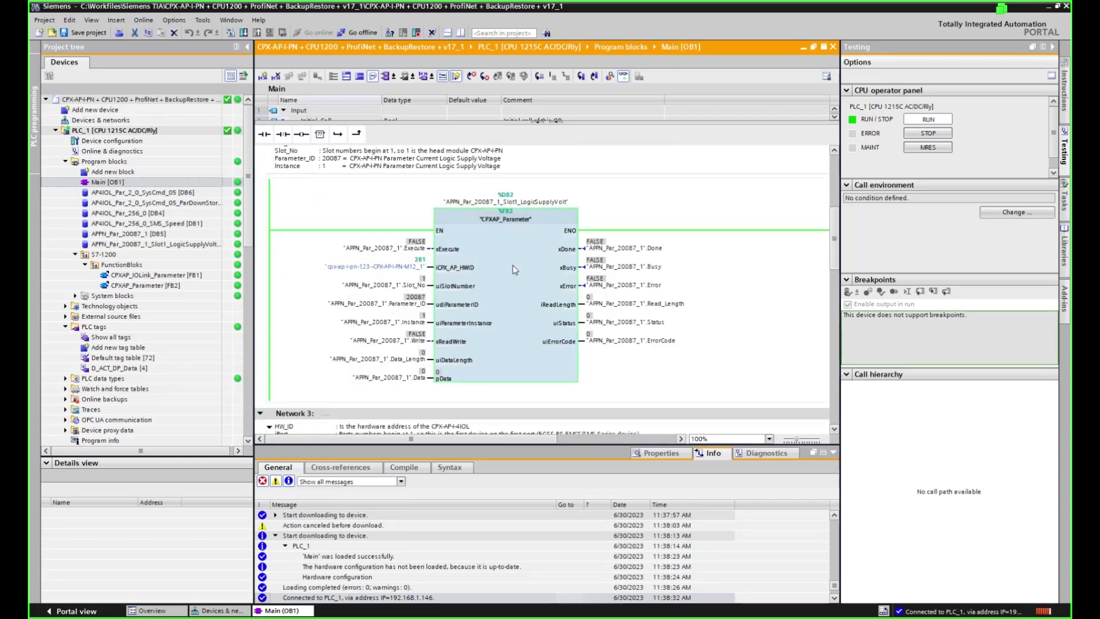
- Modify the "APPN_Par_20087_1".Execute operand to 1 on the CPXAP_Parameter block to read the logic supply voltage
left_click(400, 251)
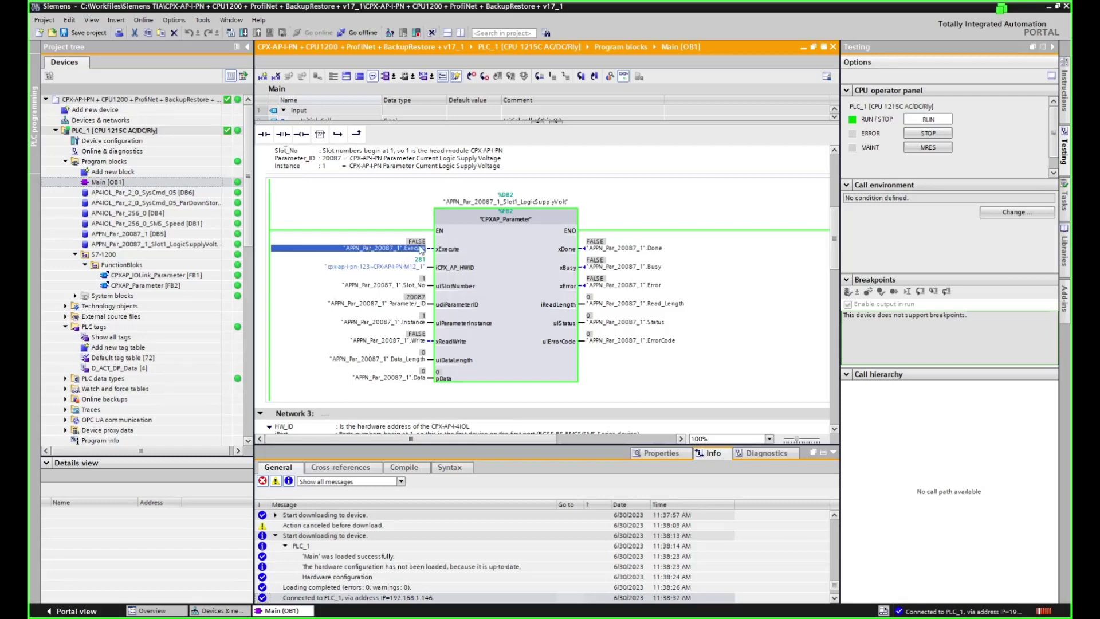
right_click(421, 250)
mouse_move(487, 252)
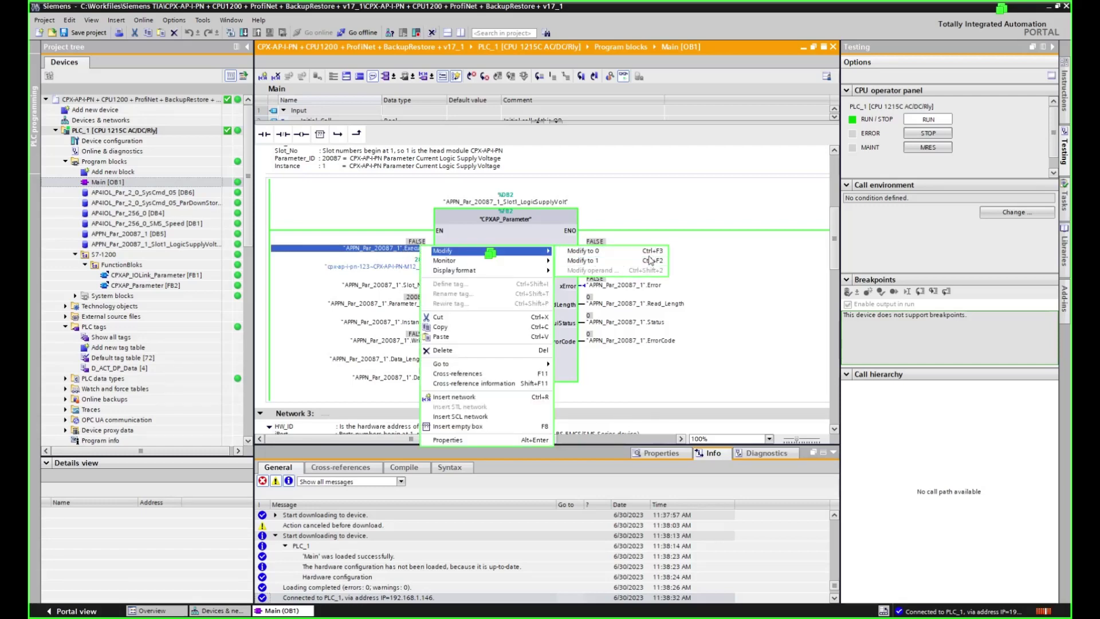
left_click(401, 252)
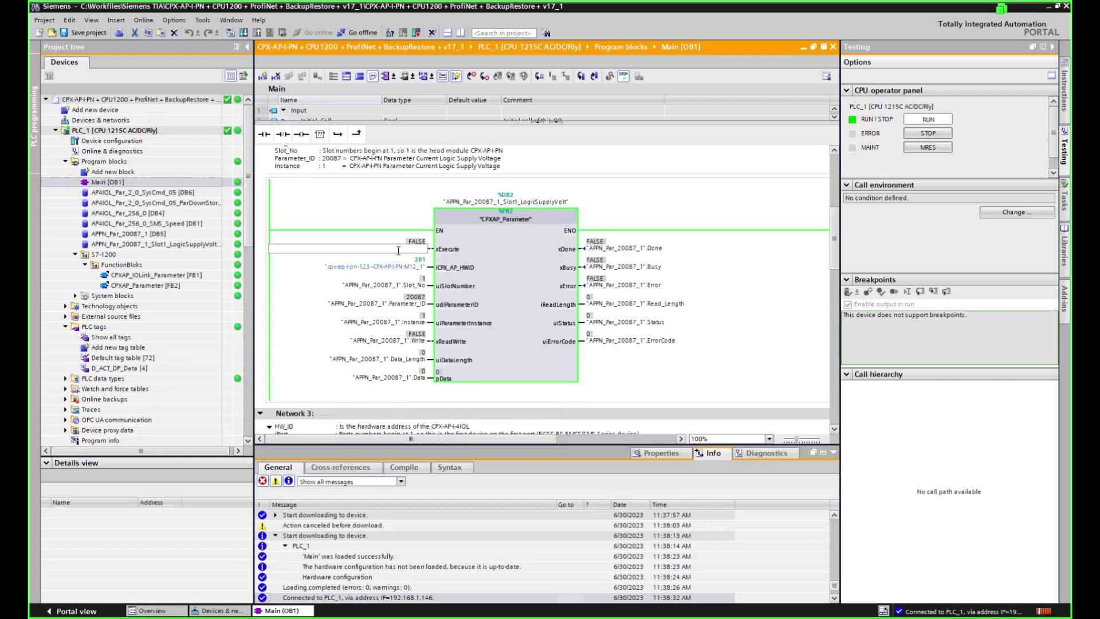
left_click(408, 247)
key("Escape")
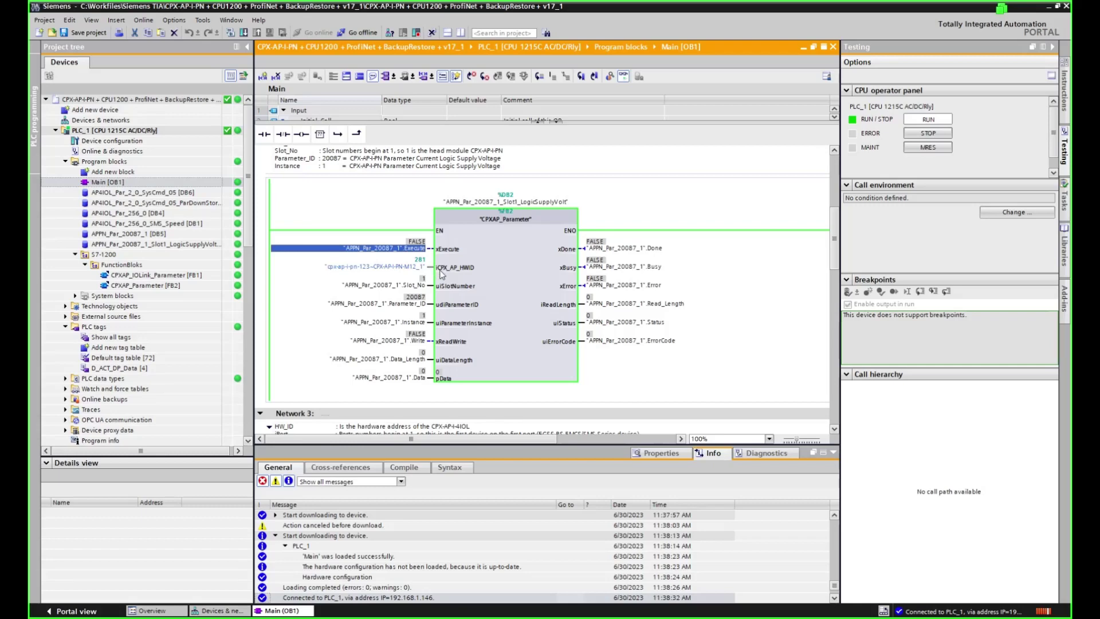
key("ctrl+F2")
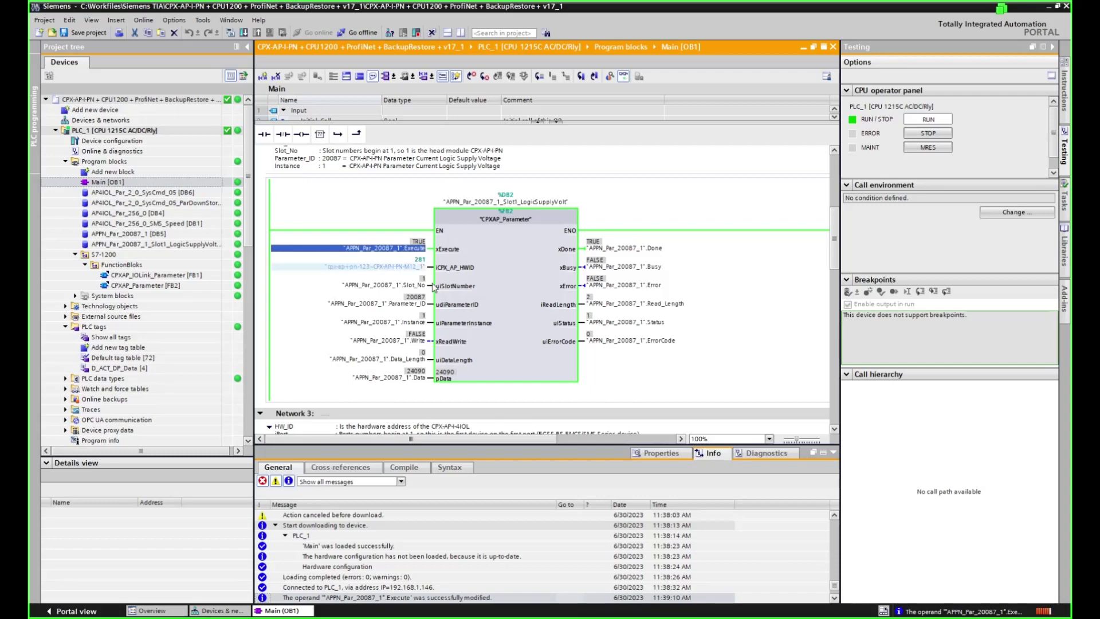
- Retrigger the voltage read by modifying "APPN_Par_20087_1".Execute to 0 and back to 1, and compare the result with the CPX-AP web server
key("ctrl+F3")
key("ctrl+F2")
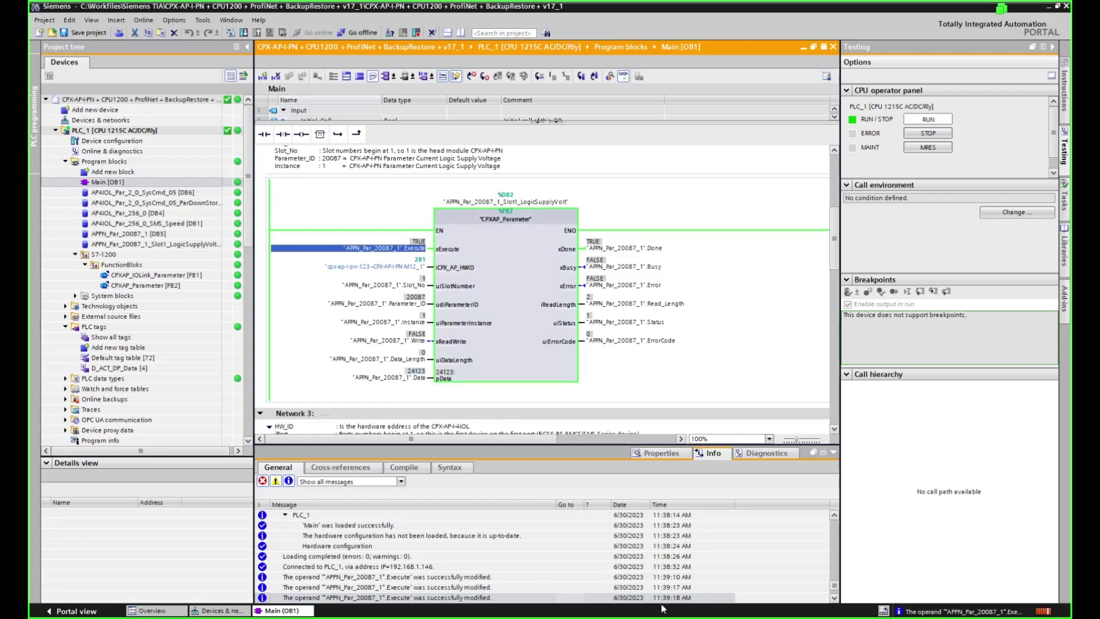
key("alt+Tab")
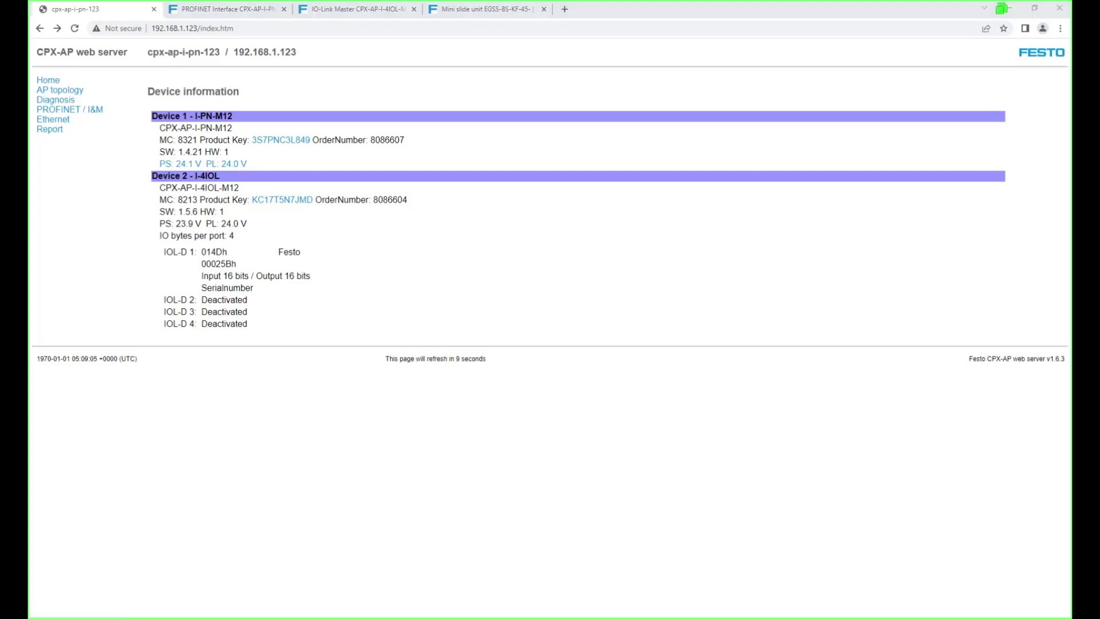
key("alt+Tab")
- Reset the "APPN_Par_20087_1".Execute operand to 0 on the CPXAP_Parameter block
left_click(415, 251)
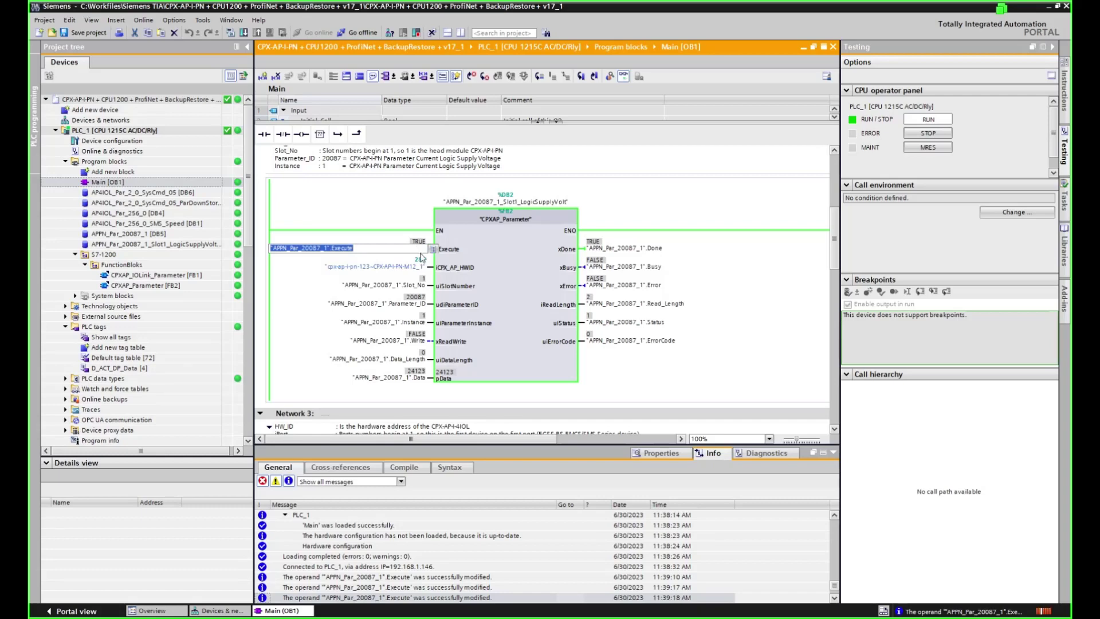
key("Return")
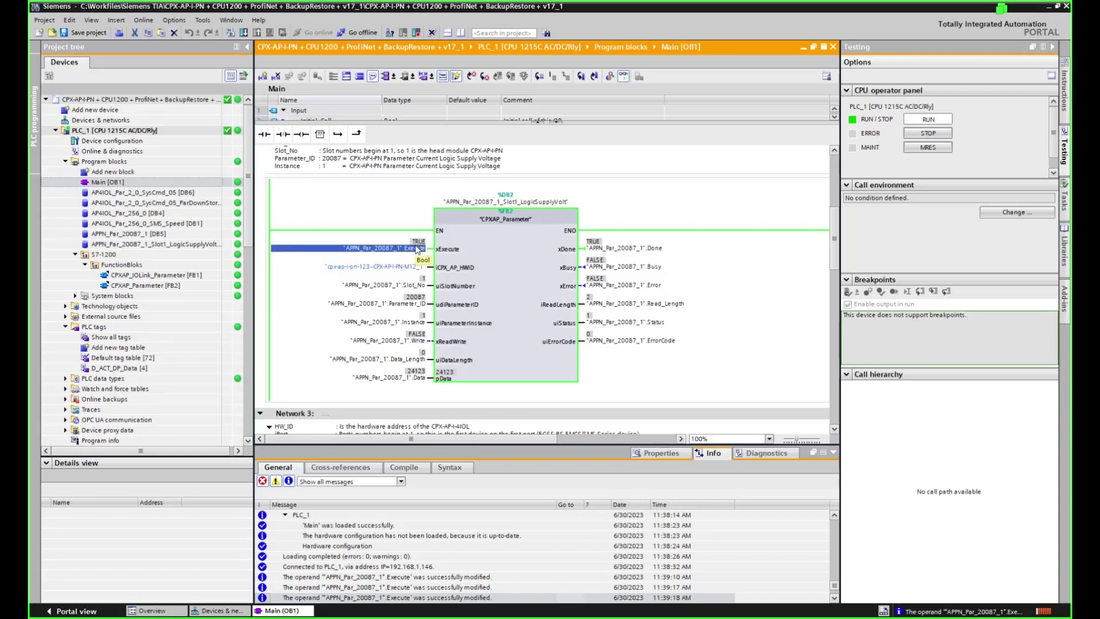
left_click(524, 315)
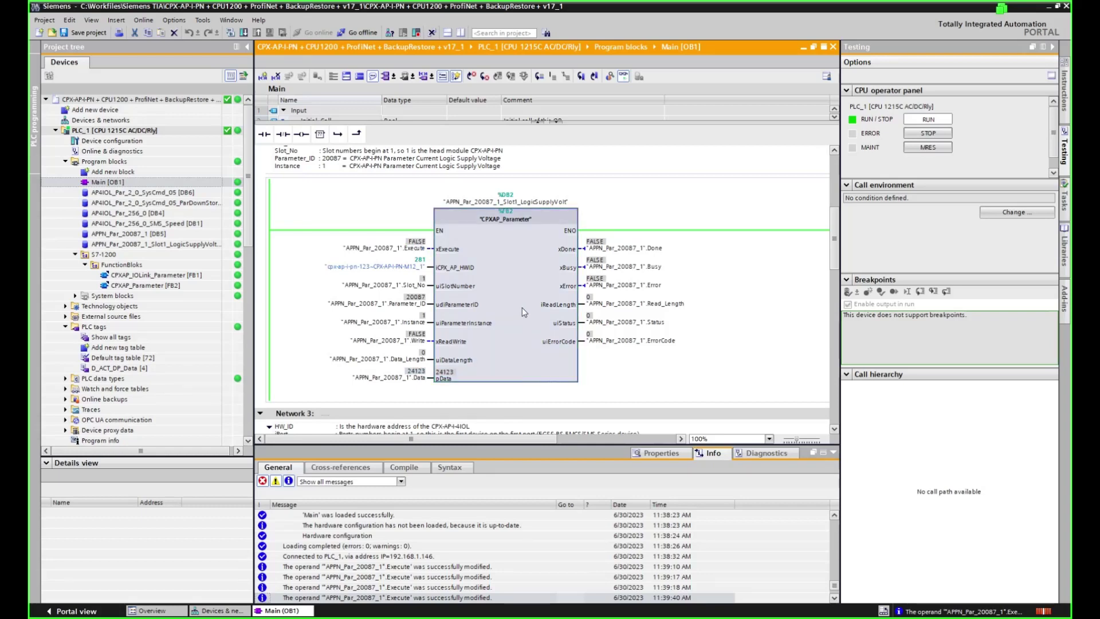
- Modify "AP4IOL_Par_256_0".Execute to 1 in Network 3 to read the Speed In parameter with Write left at FALSE
scroll(521, 310, "down", 4)
scroll(522, 323, "down", 3)
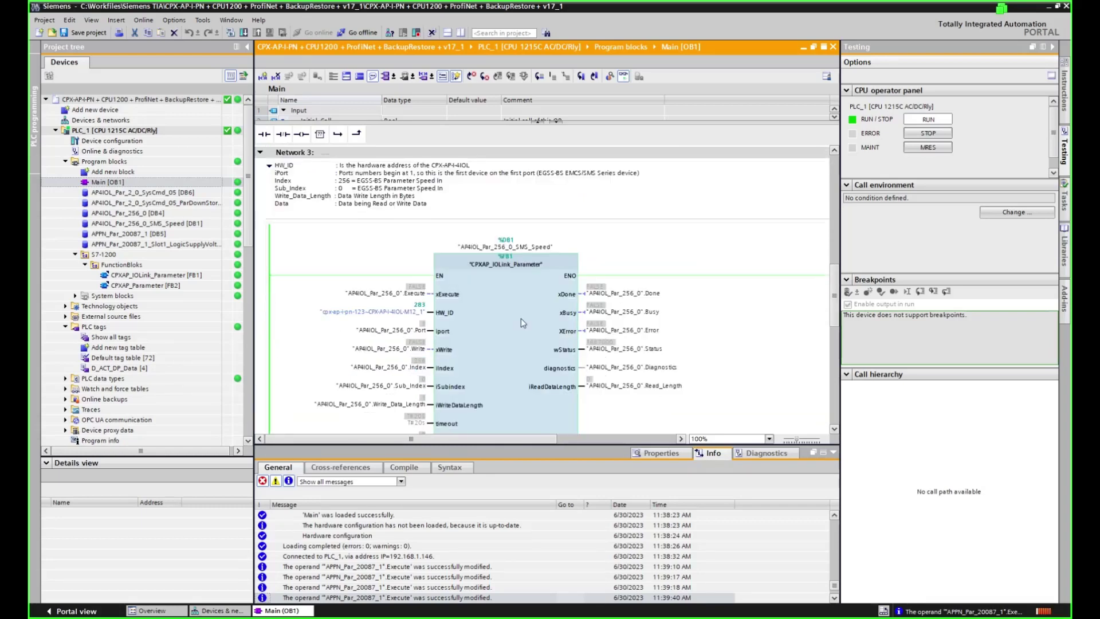
scroll(523, 322, "down", 2)
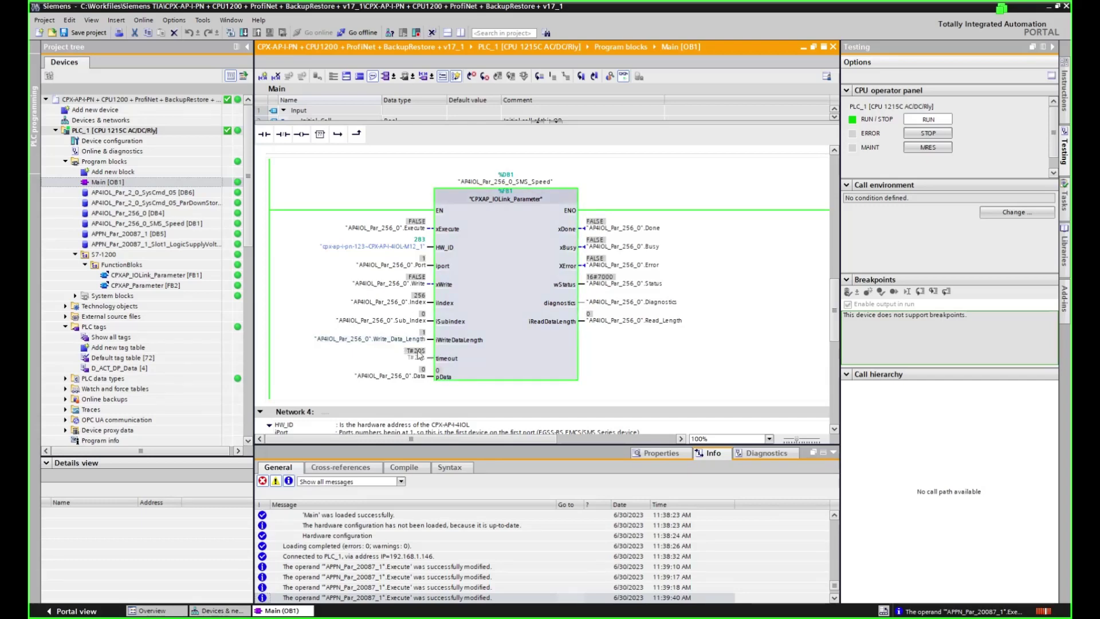
left_click(420, 284)
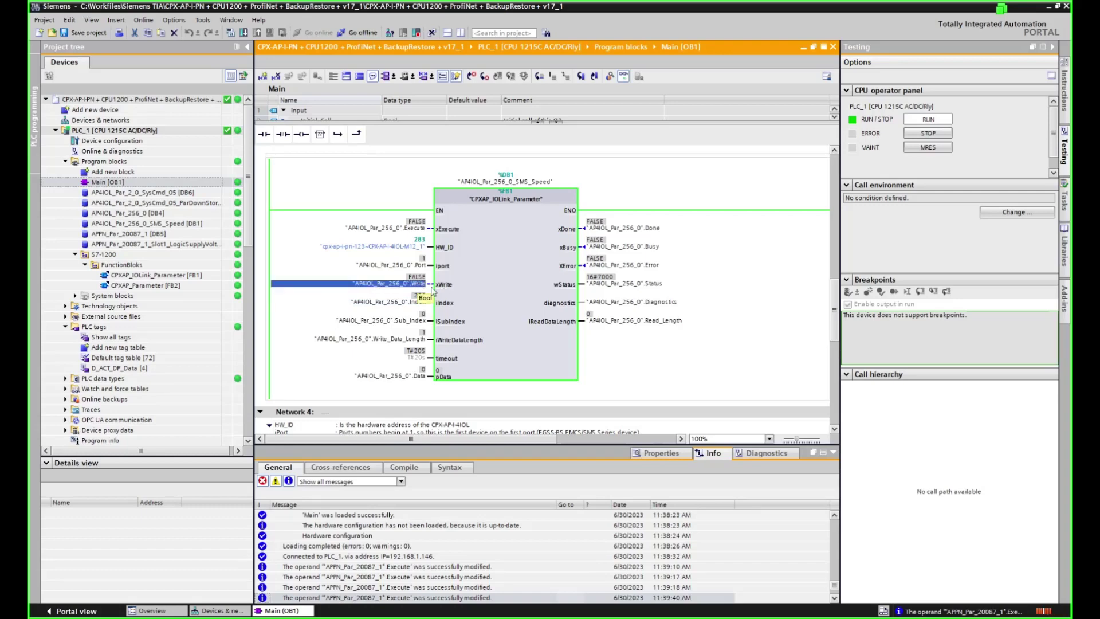
left_click(415, 229)
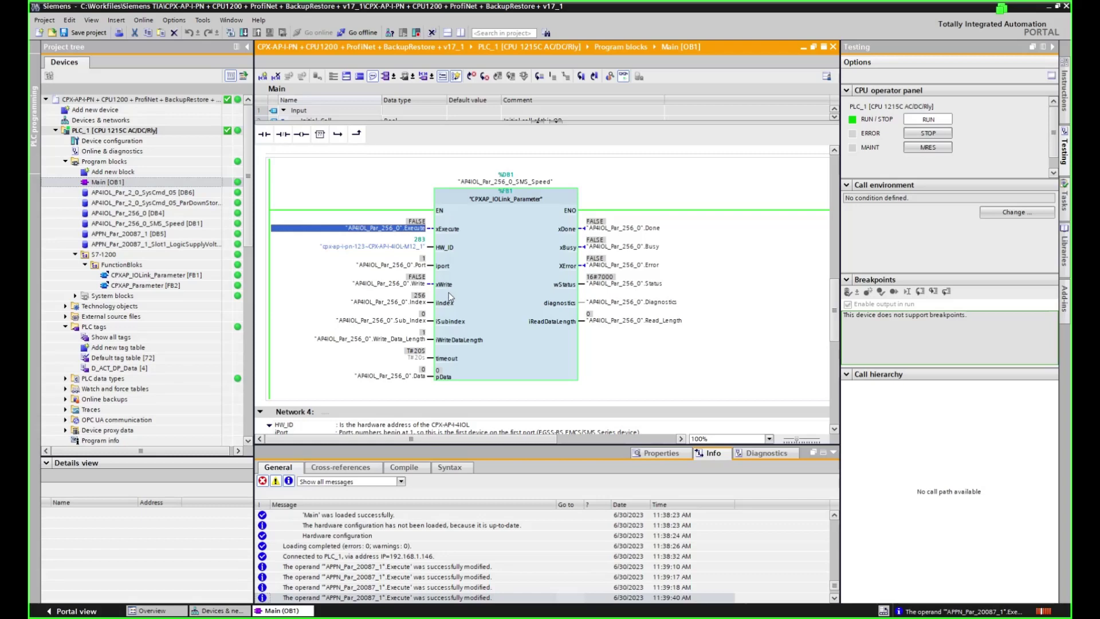
key("ctrl+F2")
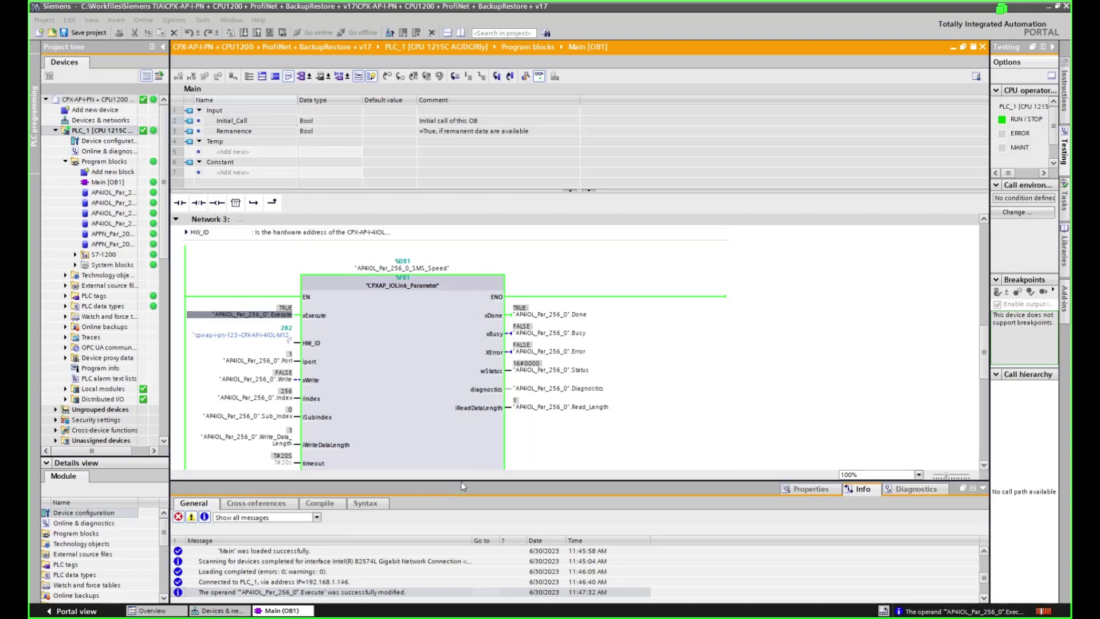
- Collapse the block interface to show all of Network 3, and retrigger its read by modifying "AP4IOL_Par_256_0".Execute to 0 and back to 1
left_click_drag(461, 480, 461, 483)
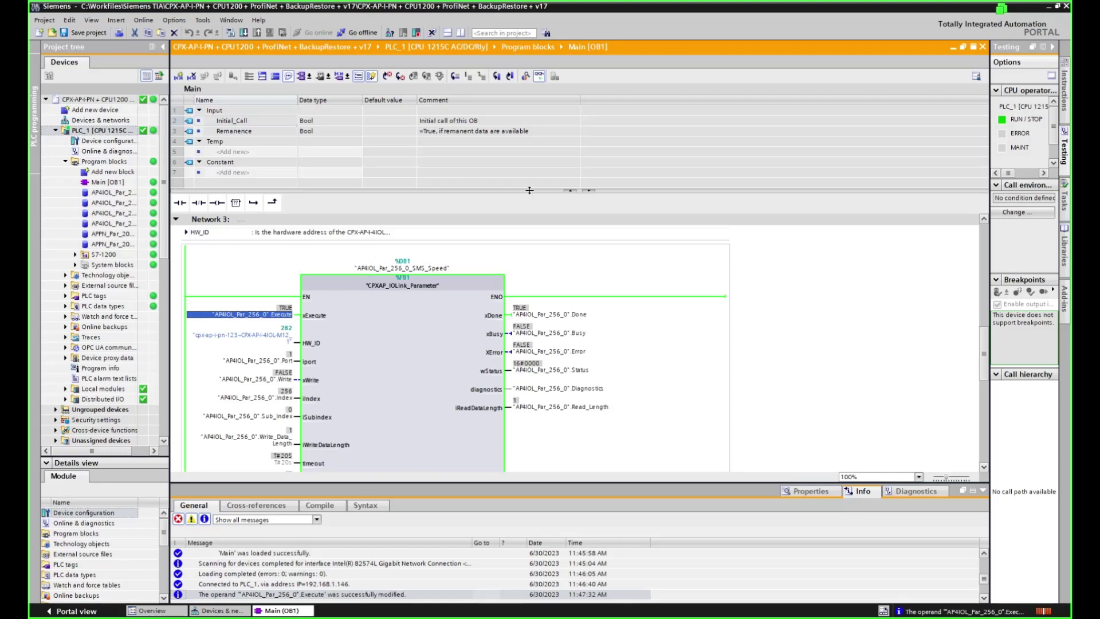
left_click_drag(527, 190, 514, 93)
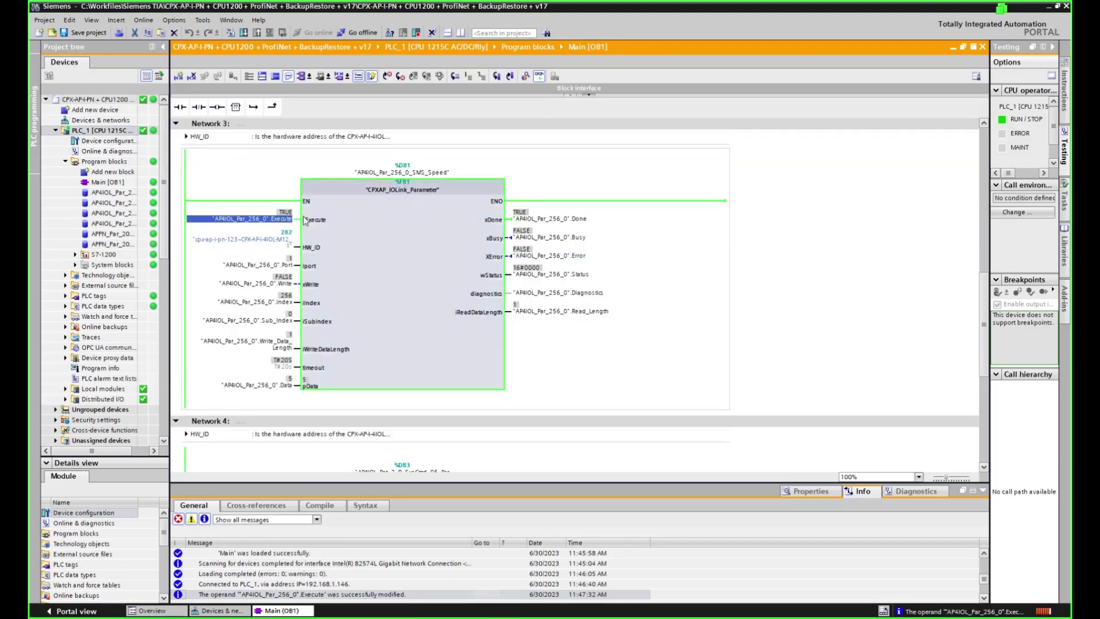
key("ctrl+F3")
key("ctrl+F2")
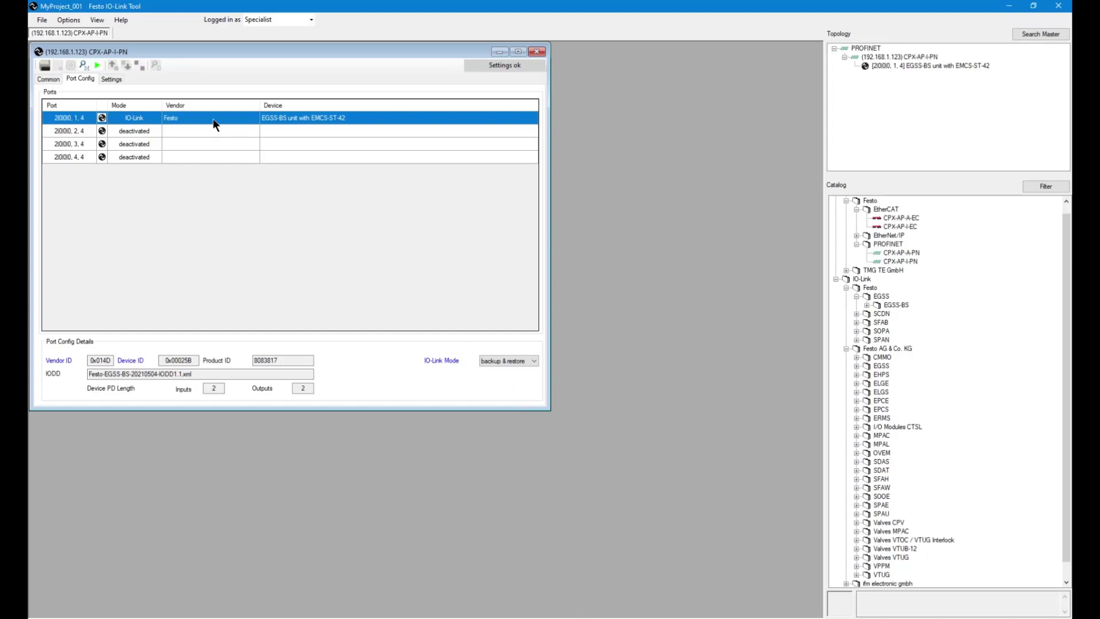
- In Festo IO-Link Tool, go online with the CPX-AP-I-PN master and check its connected devices against the engineering configuration
left_click(97, 65)
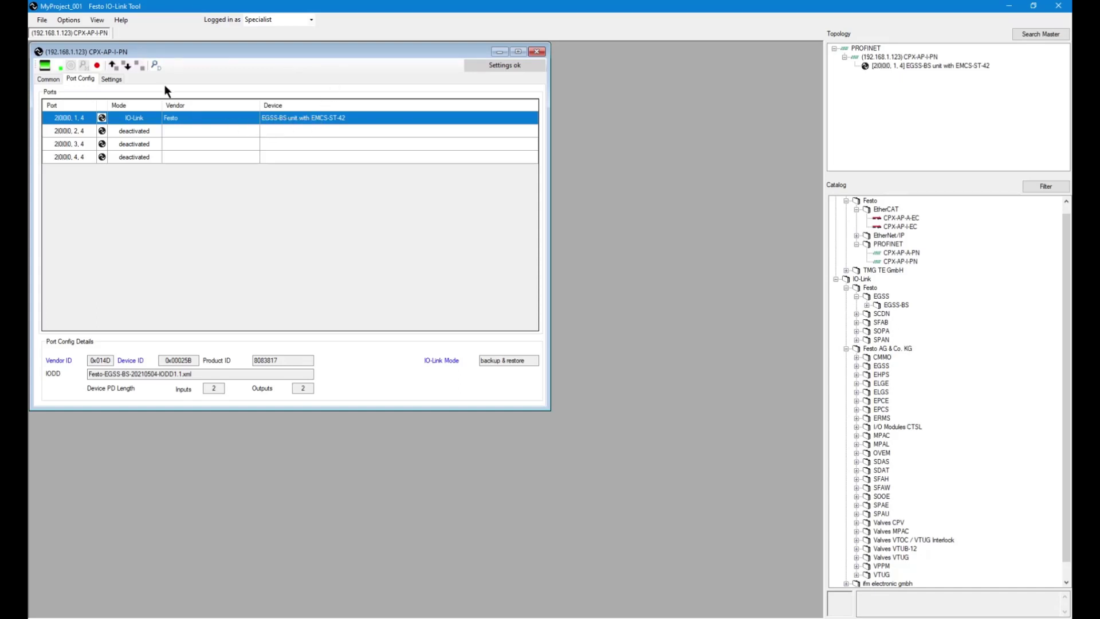
left_click(152, 64)
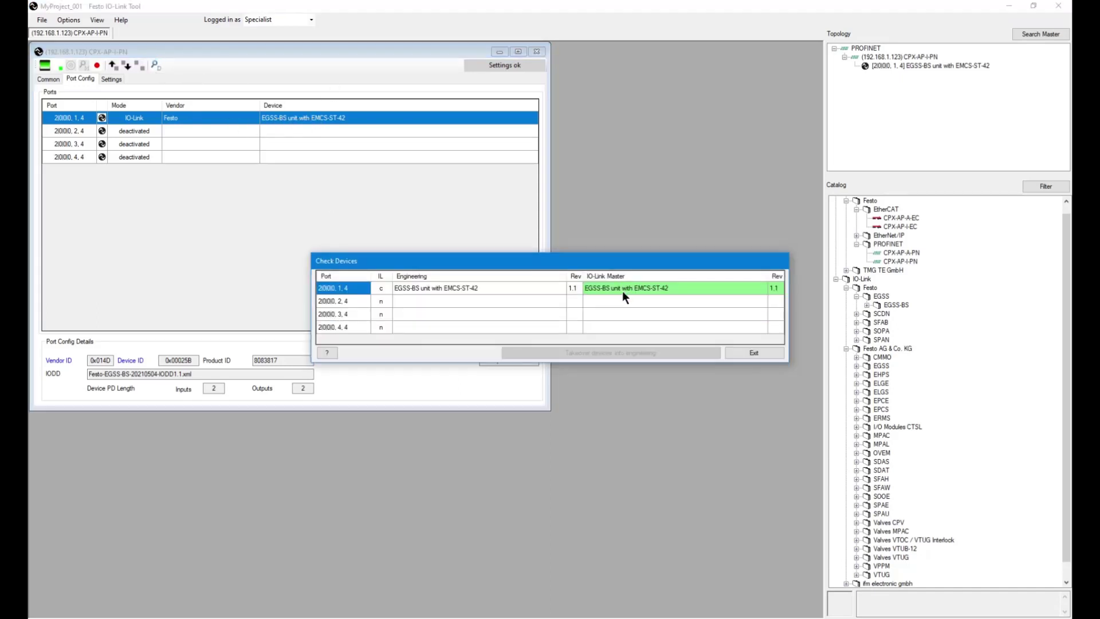
left_click(751, 353)
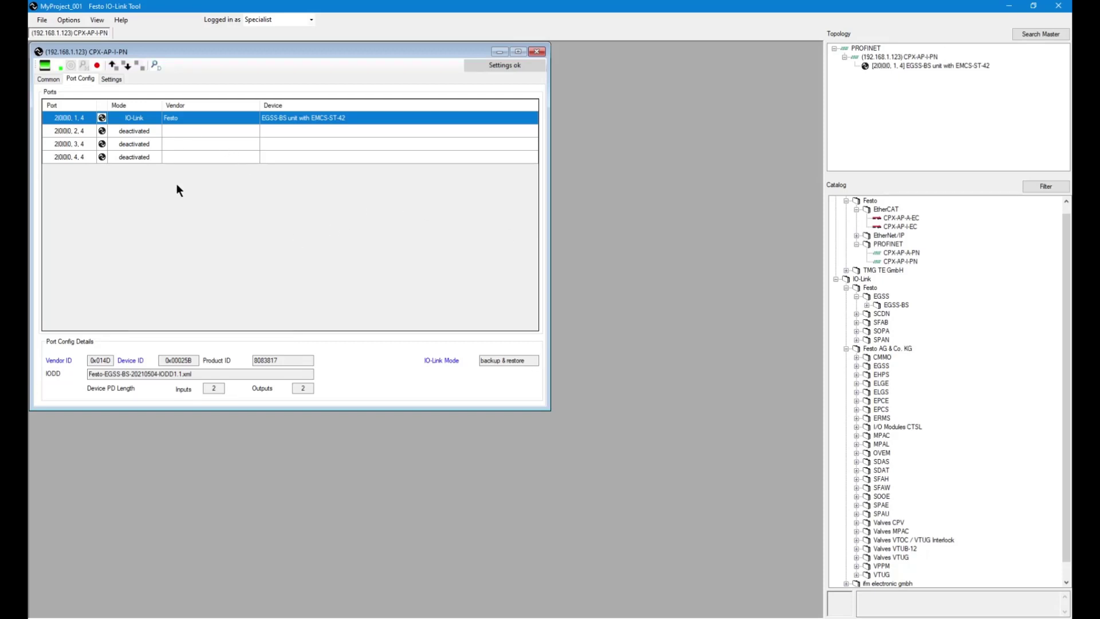
- Repeat the device check on the CPX-AP-I-PN master and compare the Engineering and IO-Link Master entries for port 1
left_click(375, 610)
left_click(155, 65)
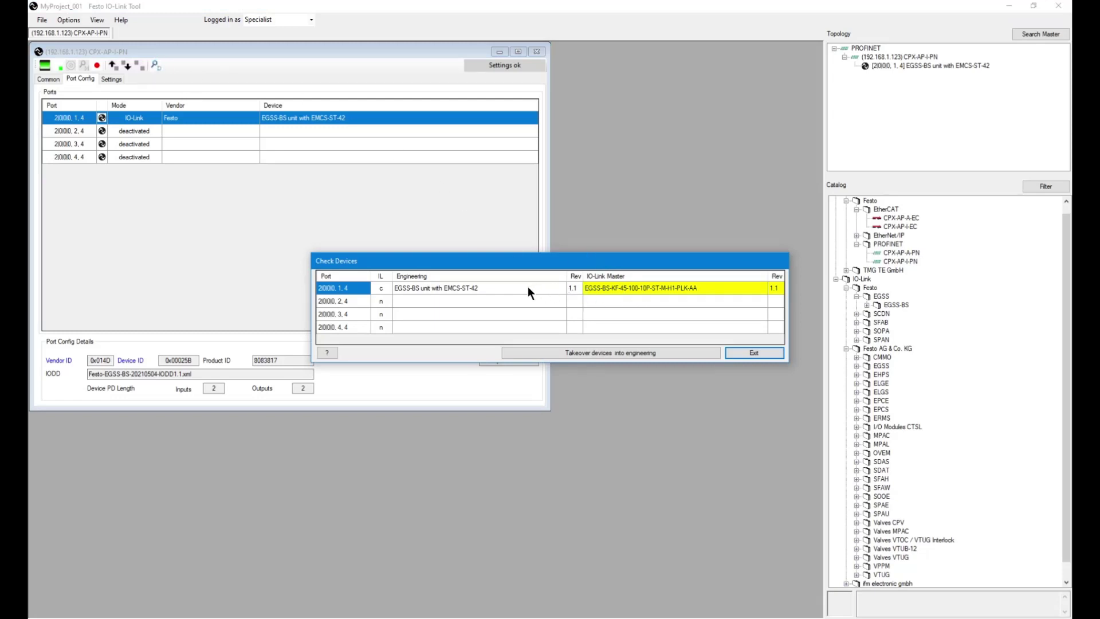
left_click(757, 352)
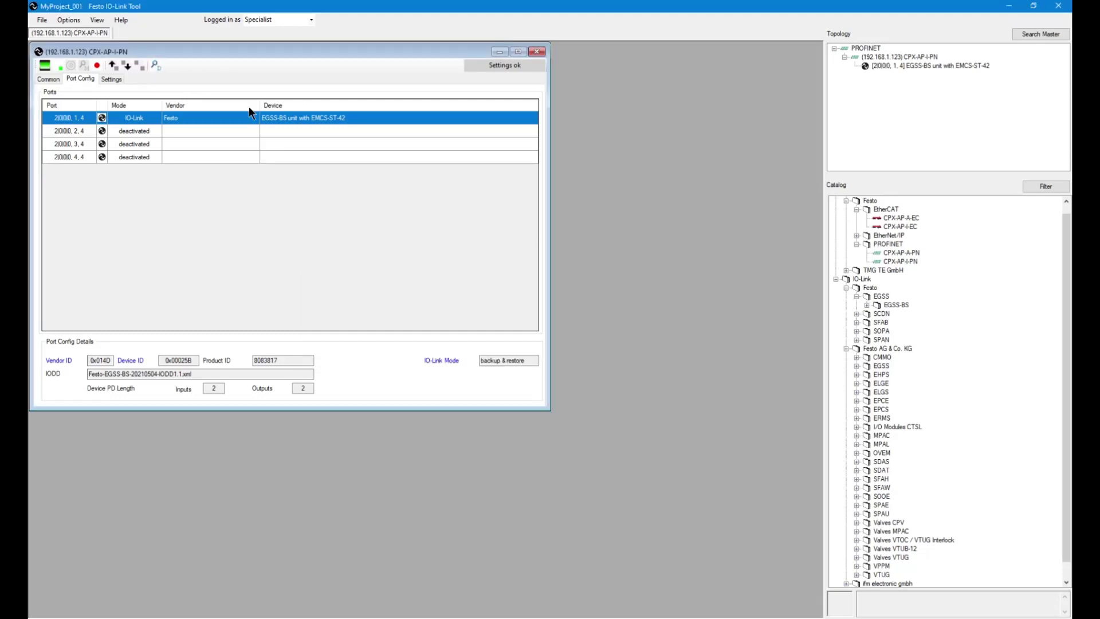
- Open the parameters of the EGSS-BS unit with EMCS-ST-42 on port 1 and upload their values from the device
double_click(187, 120)
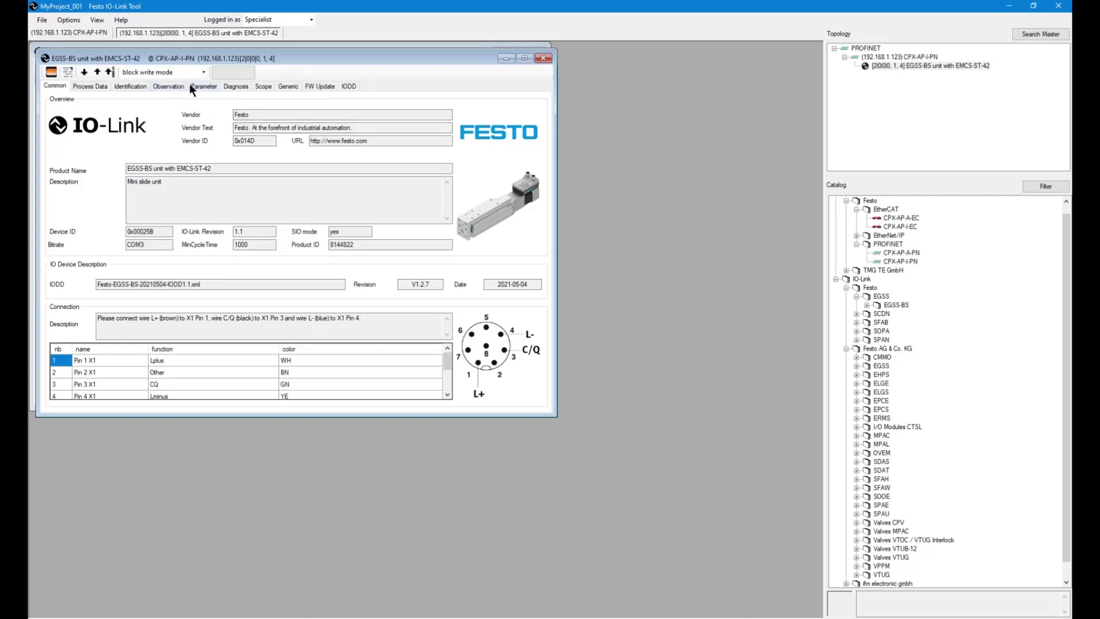
left_click(195, 86)
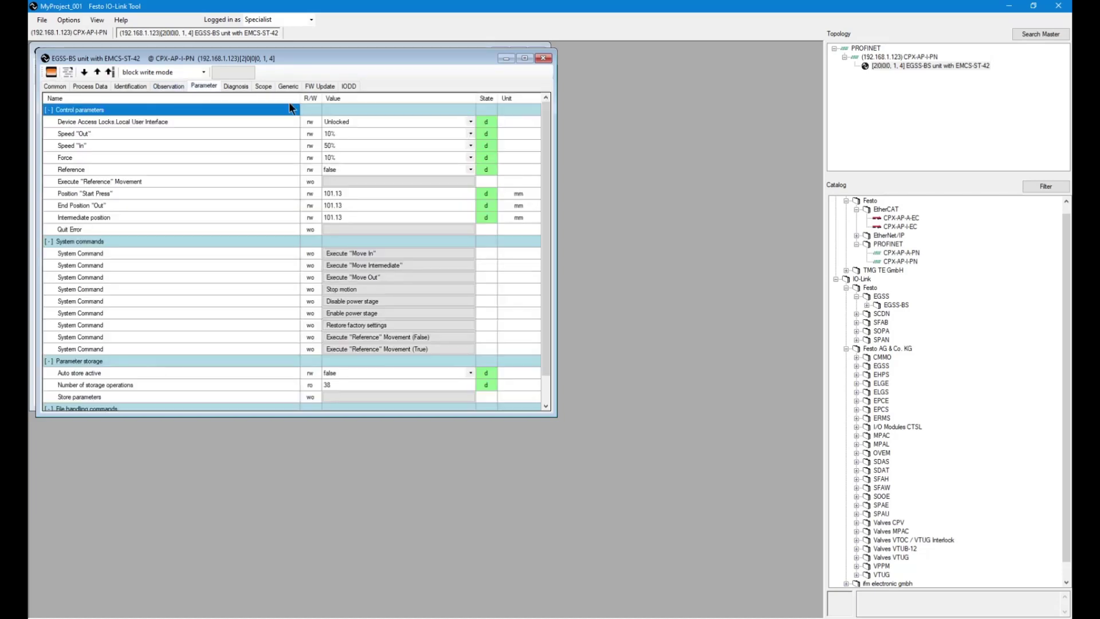
left_click(98, 71)
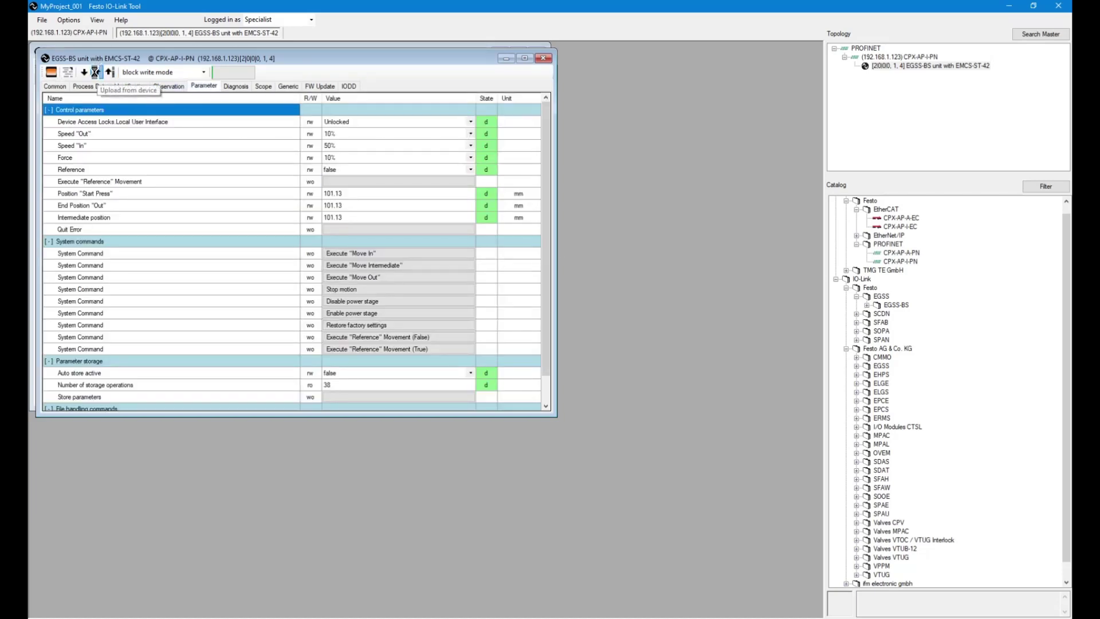
- Examine the Speed Out, Speed In and Start Press position values, and move the EGSS-BS window clear of the port configuration
left_click(340, 133)
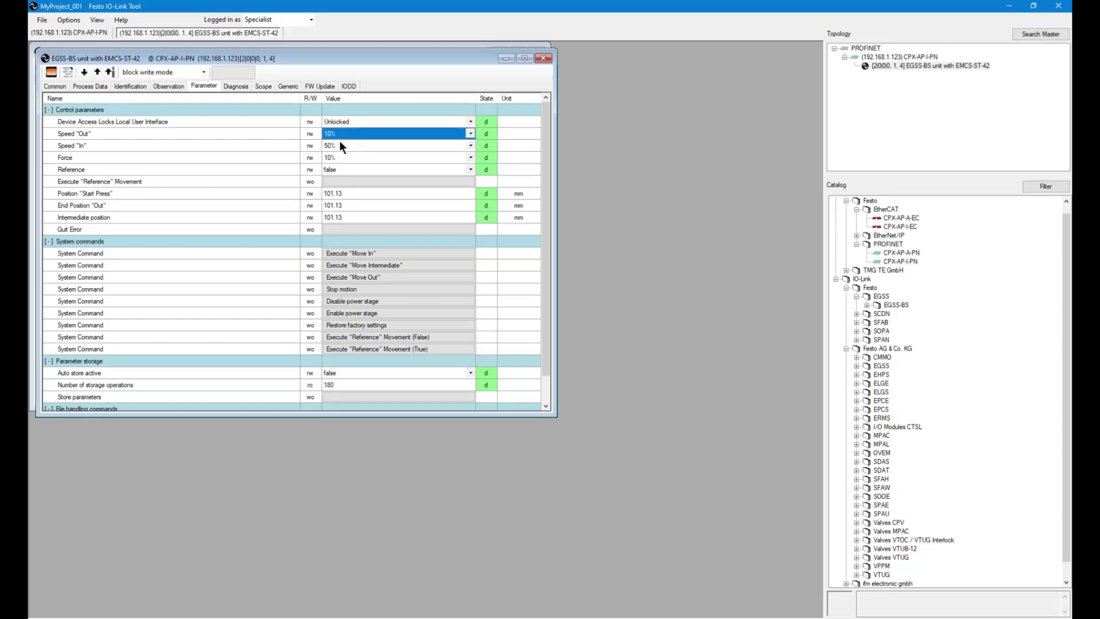
left_click(339, 146)
left_click(349, 193)
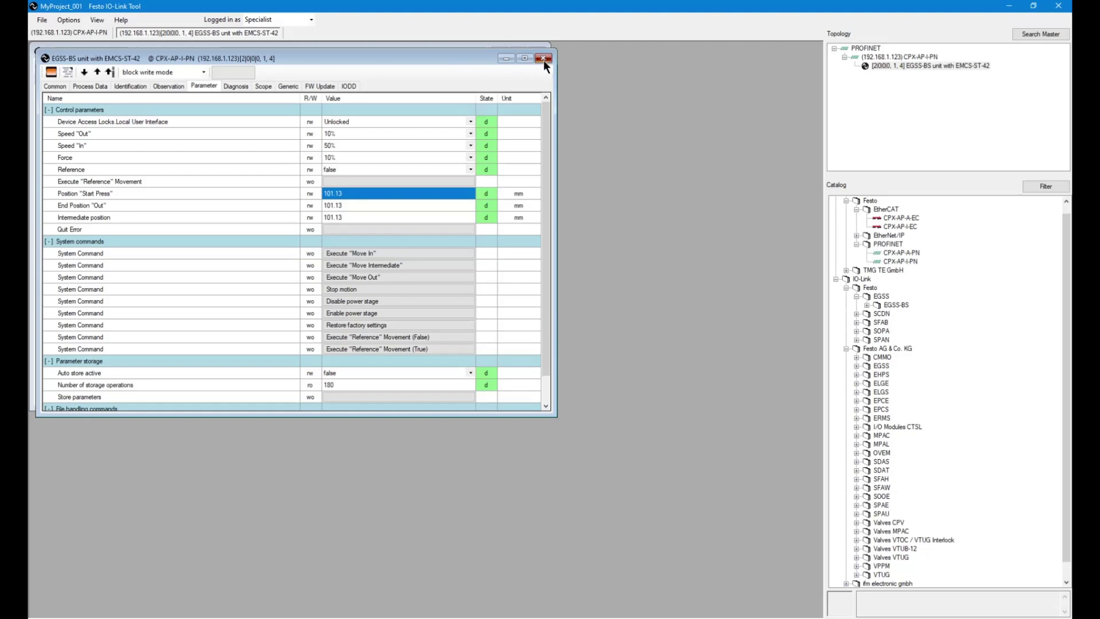
left_click_drag(468, 62, 692, 150)
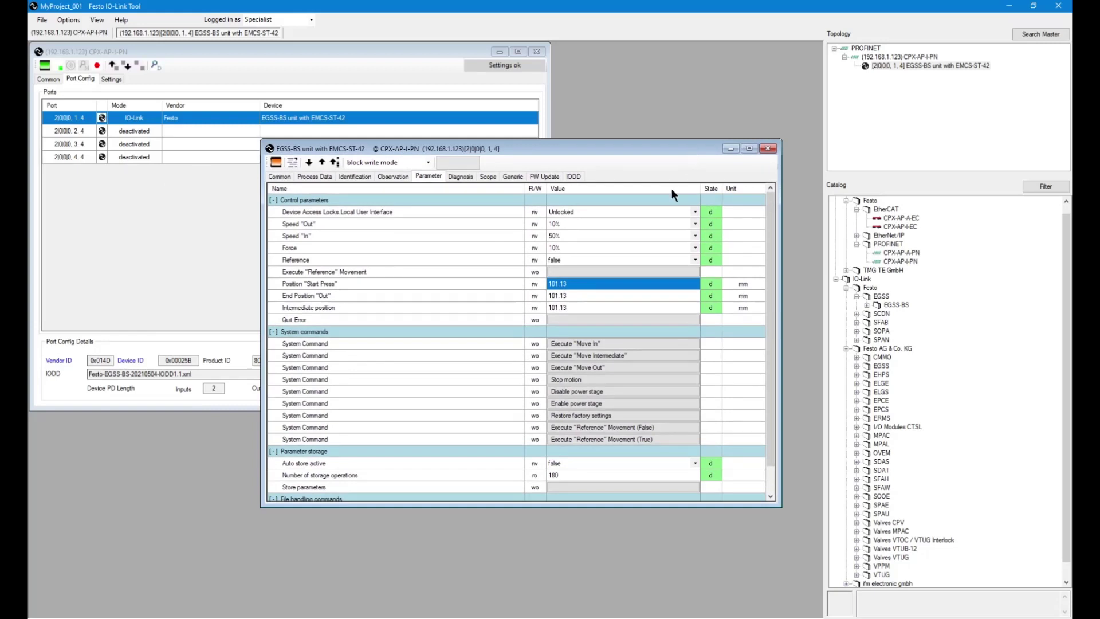
left_click(570, 236)
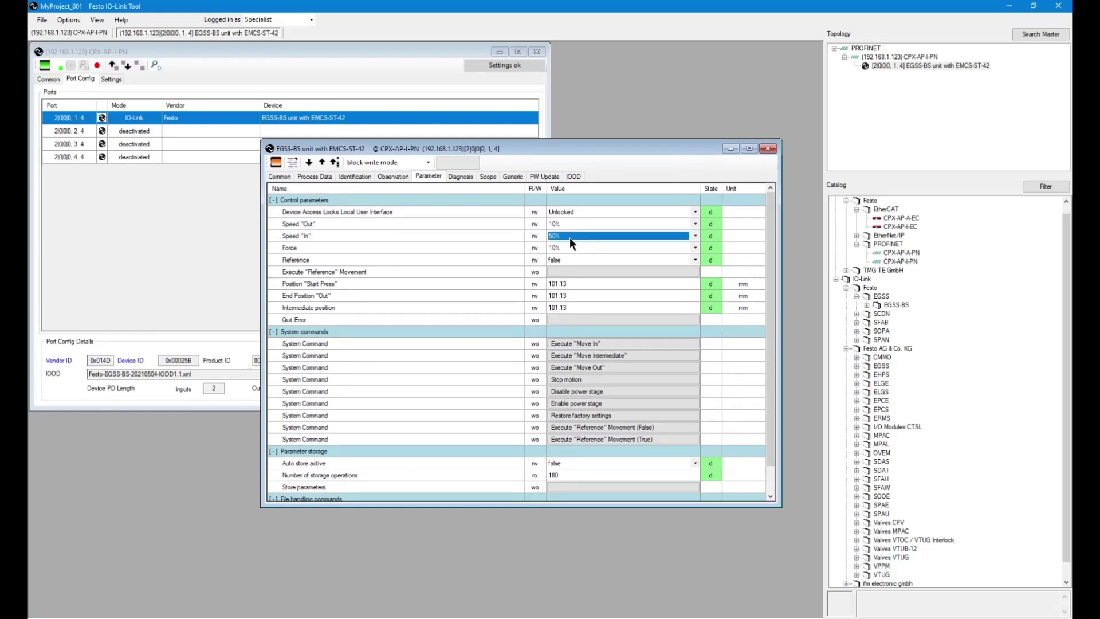
- Set the EGSS-BS unit's Speed "In" to 30% and write the changed value to the device
left_click(569, 237)
left_click(564, 260)
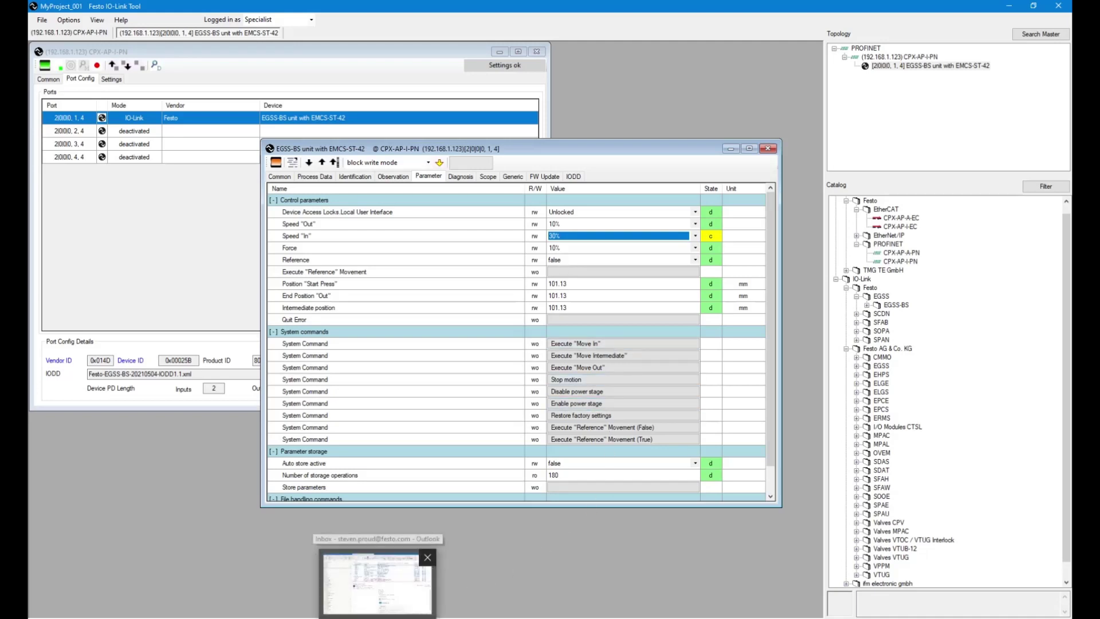
left_click(694, 236)
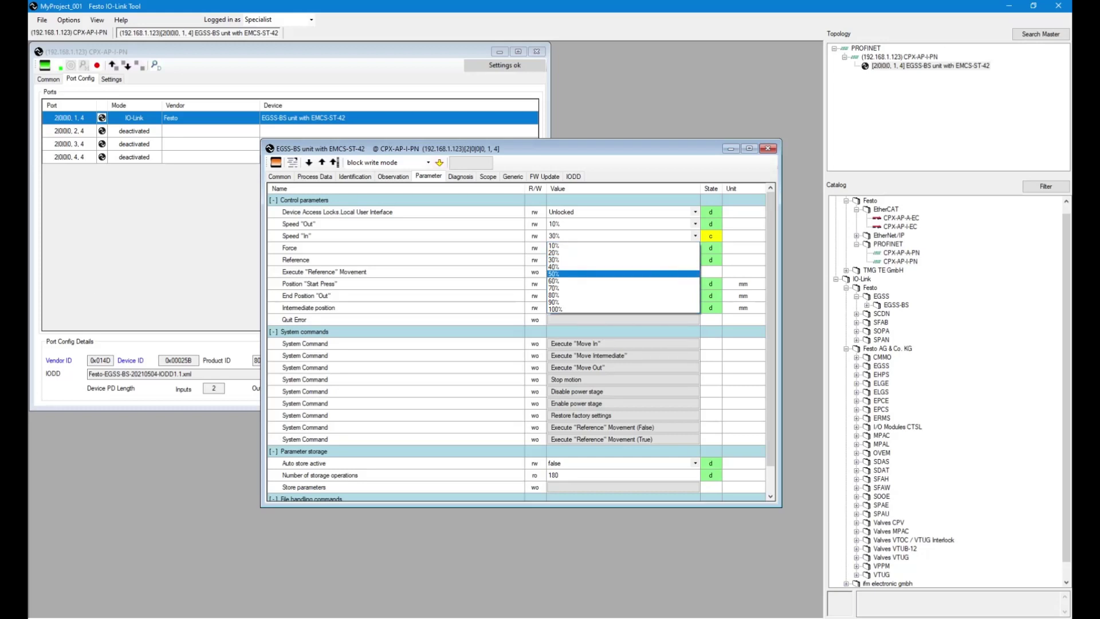
key("alt+Tab")
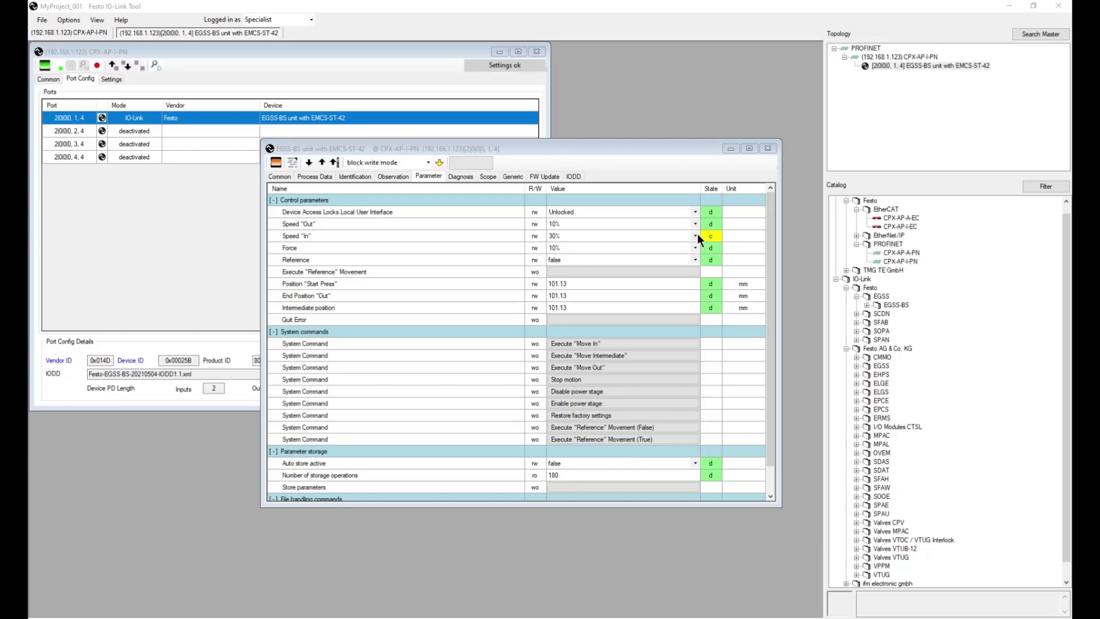
left_click(432, 163)
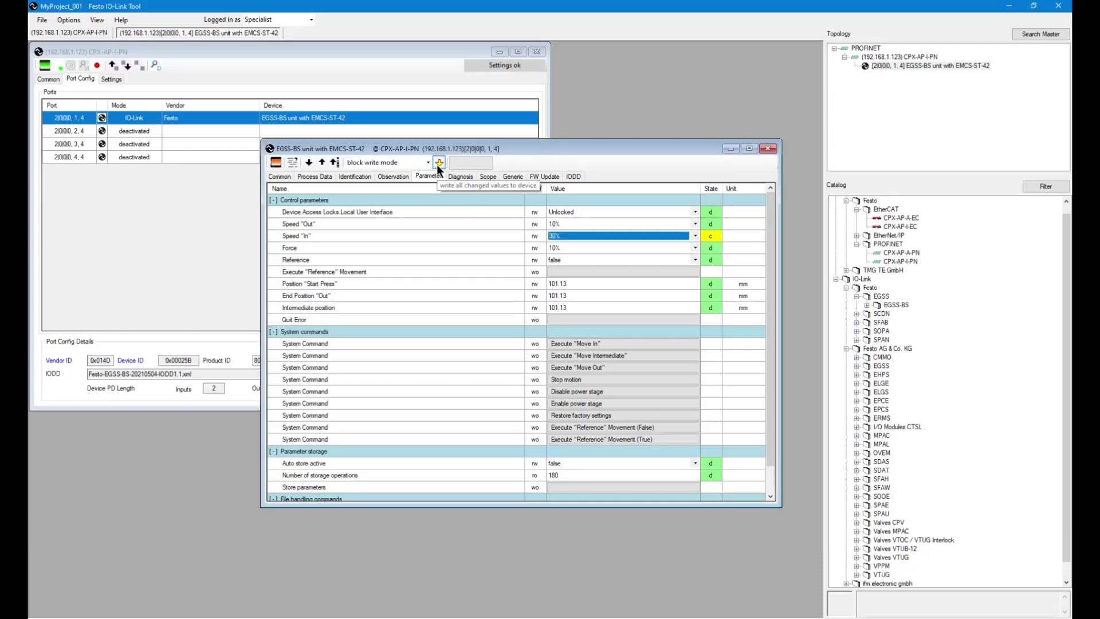
left_click(438, 163)
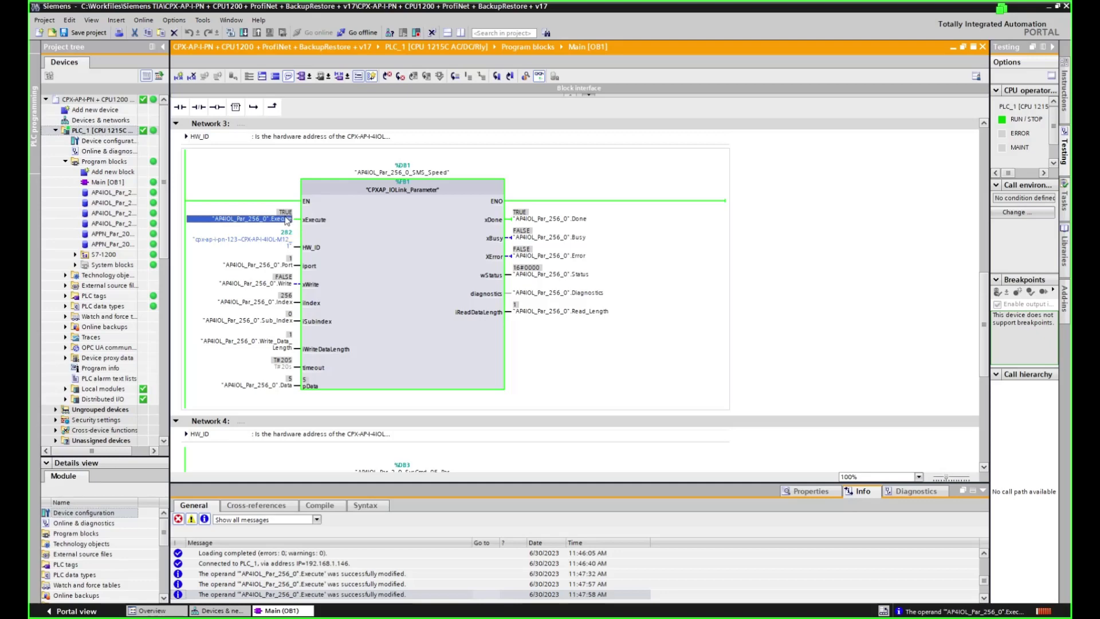
- In TIA Portal, reset the Execute operand of the index 256 block in Network 3 and set it to TRUE to repeat the read
key("ctrl+F3")
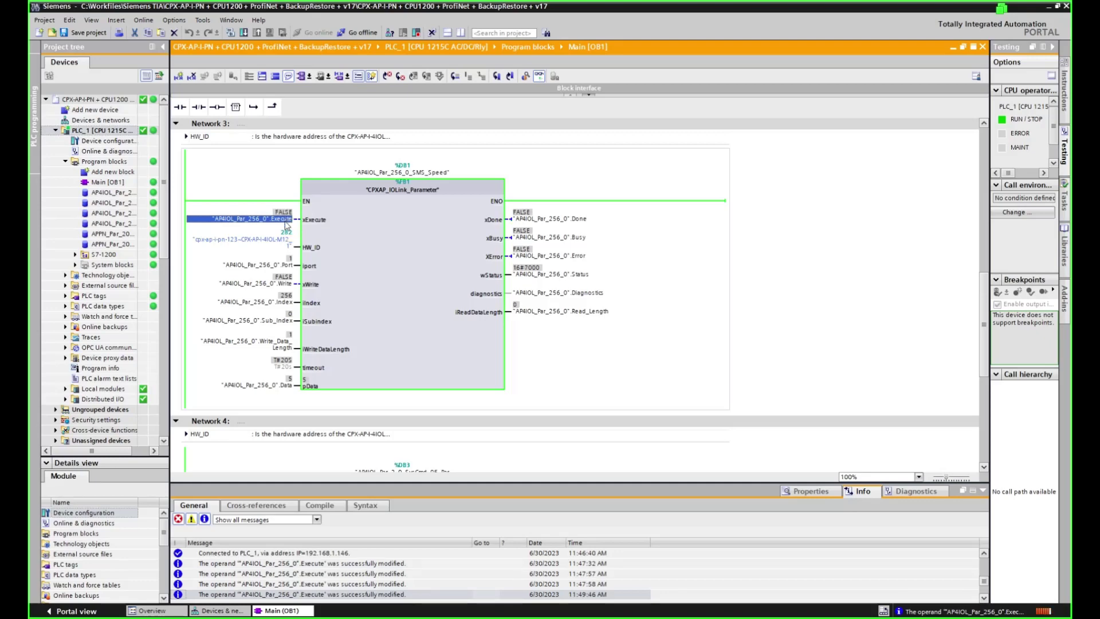
key("ctrl+F2")
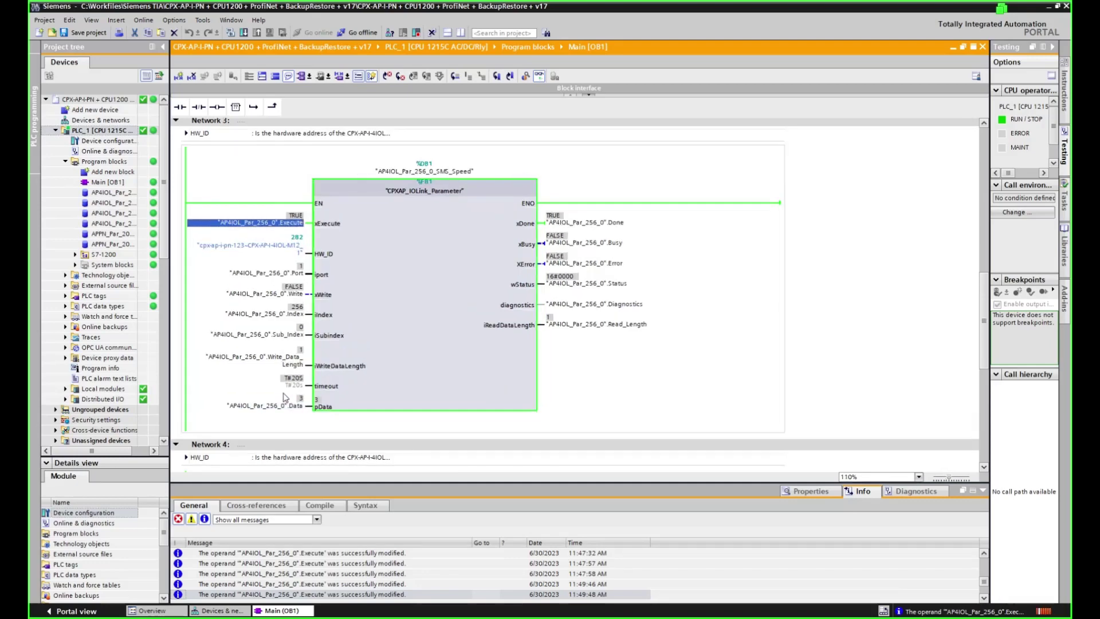
scroll(285, 397, "up", 2)
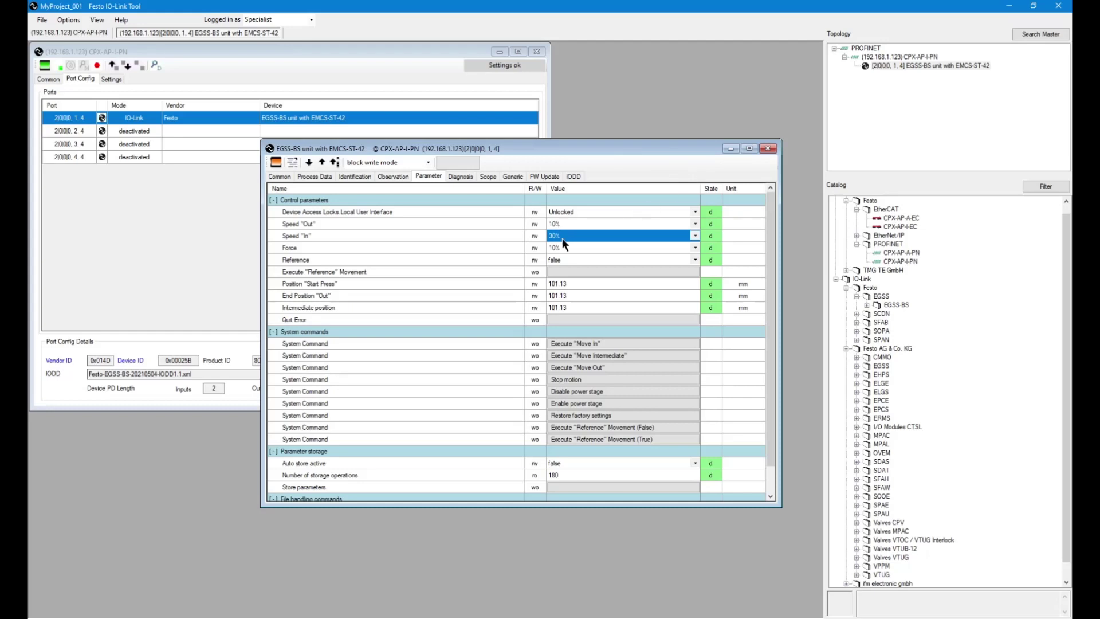
- In Festo IO-Link Tool, close the EGSS-BS device window and take the CPX-AP-I-PN master offline
left_click(768, 148)
left_click(98, 64)
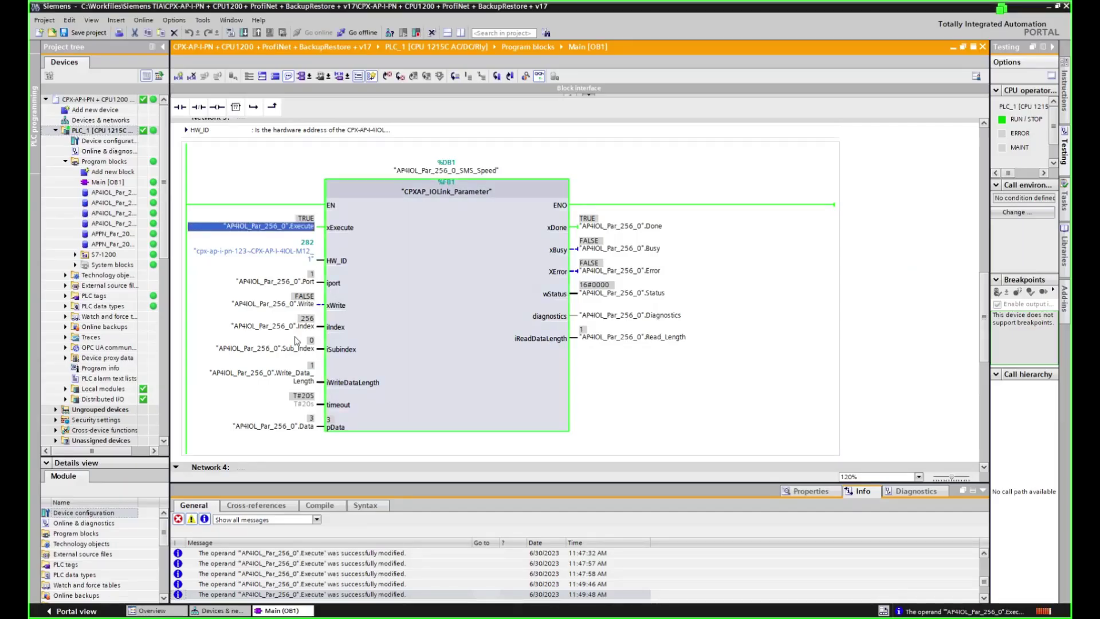
- In TIA Portal, set the Network 3 block's Write operand to TRUE and modify its Data operand to 9
left_click(305, 305)
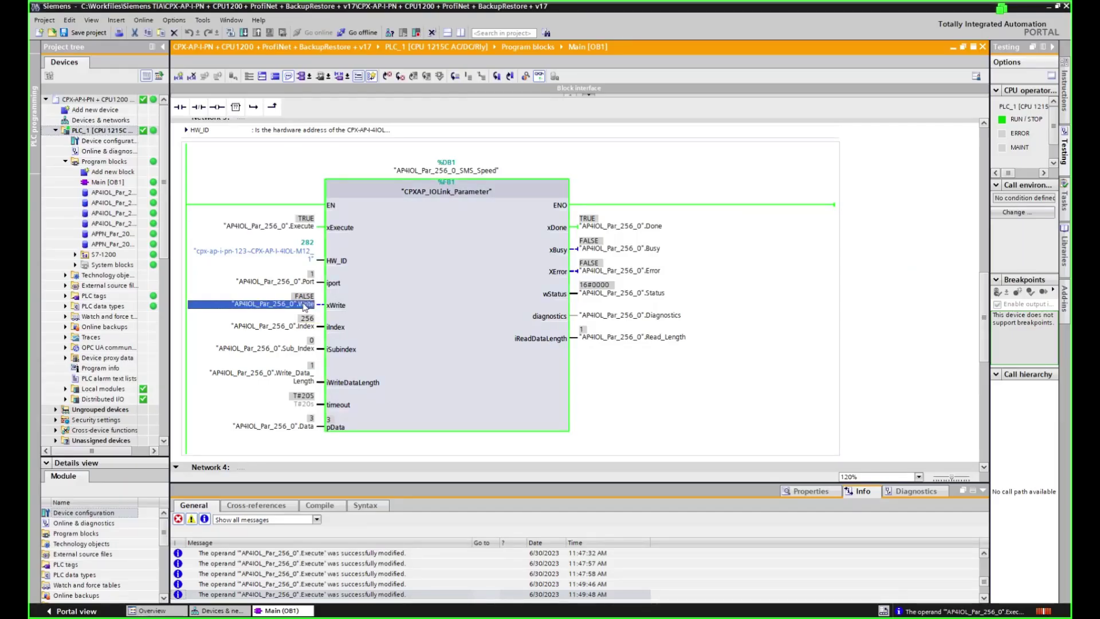
key("ctrl+F2")
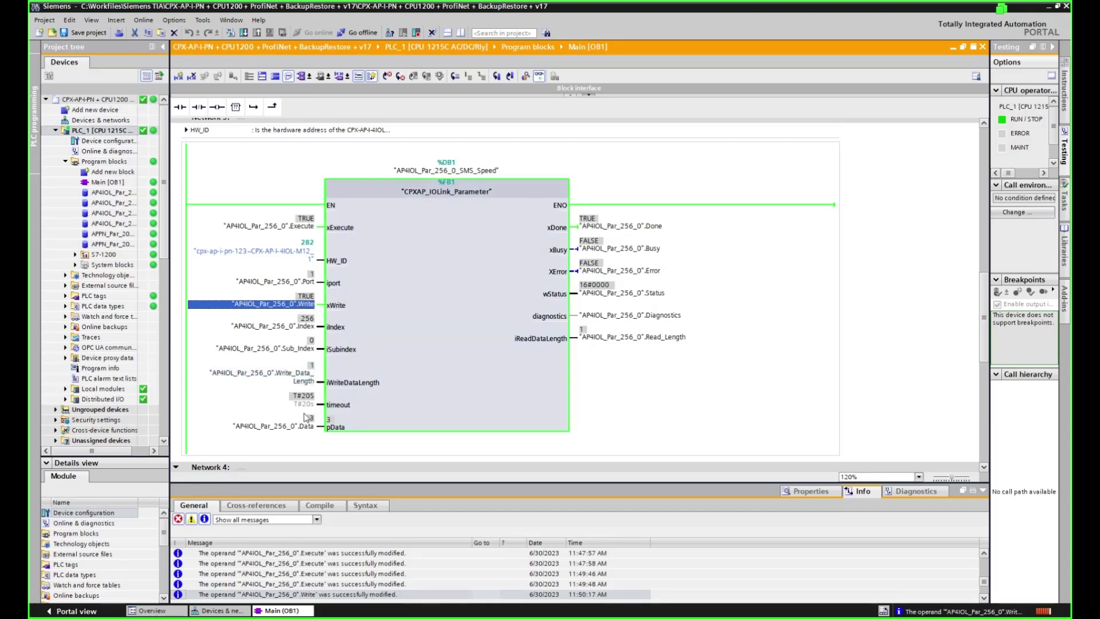
key("ctrl+shift+2")
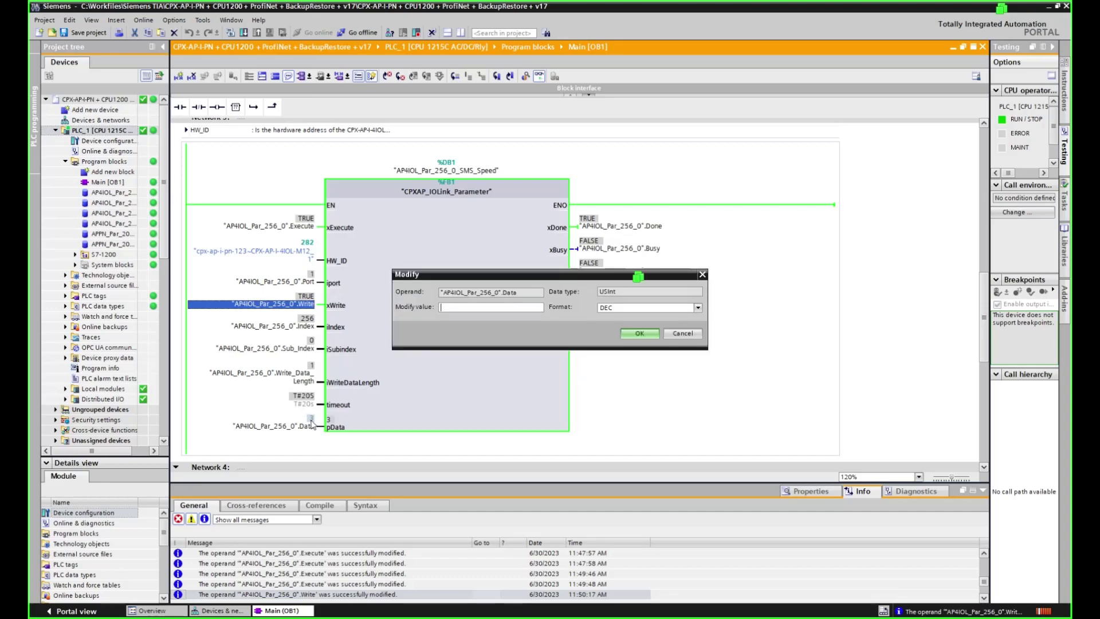
type("9")
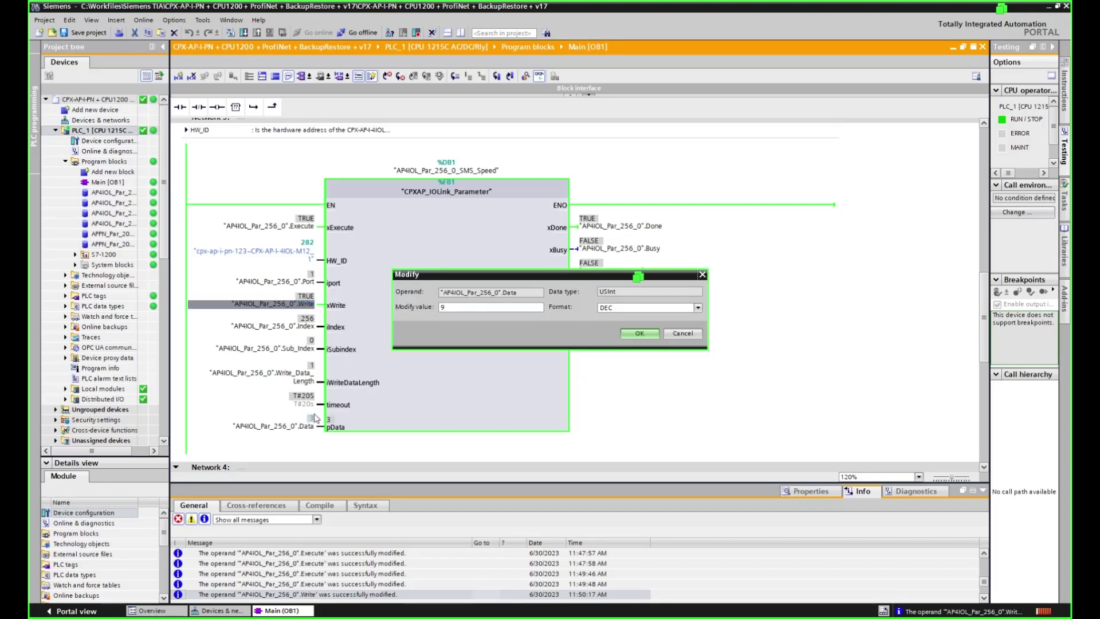
left_click(640, 333)
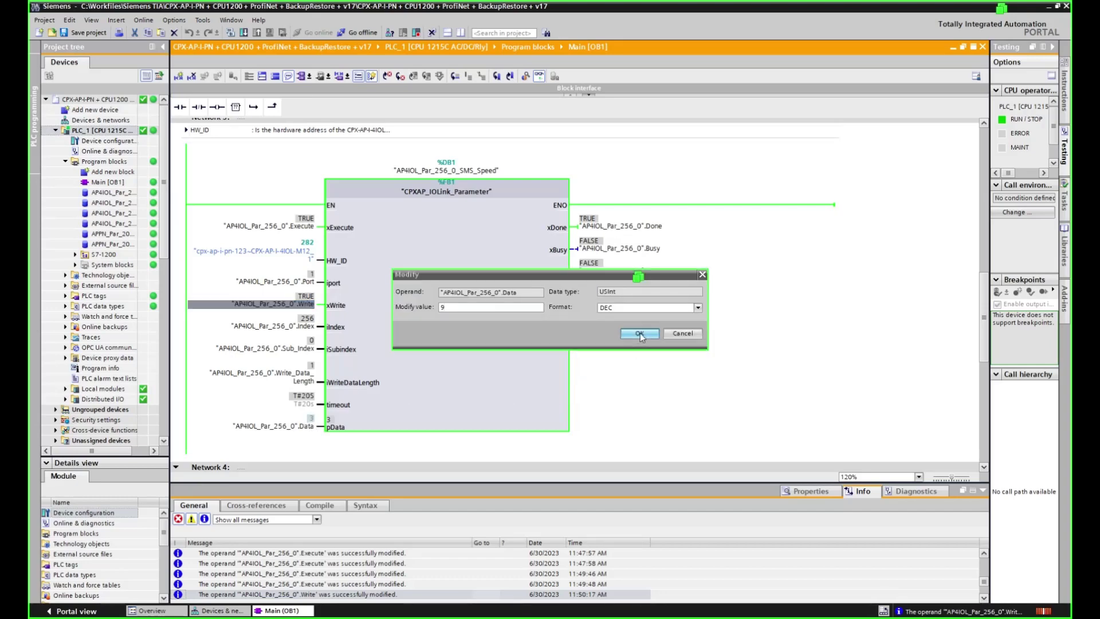
- Try to write the index 256 value by resetting the Execute operand and setting it to TRUE
left_click(308, 226)
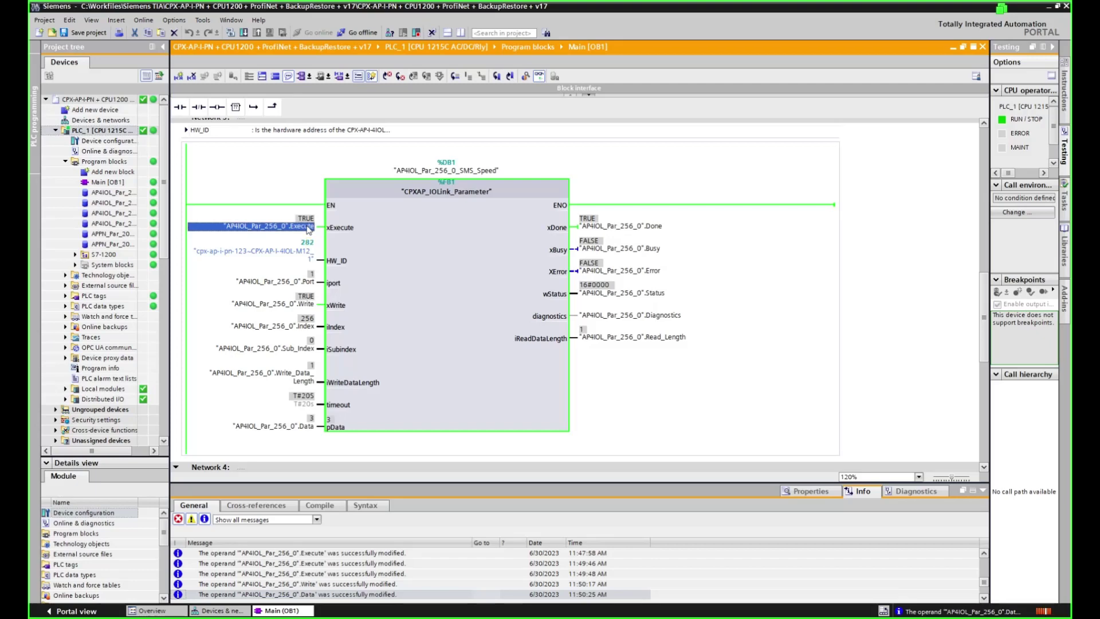
key("ctrl+F2")
key("ctrl+F2")
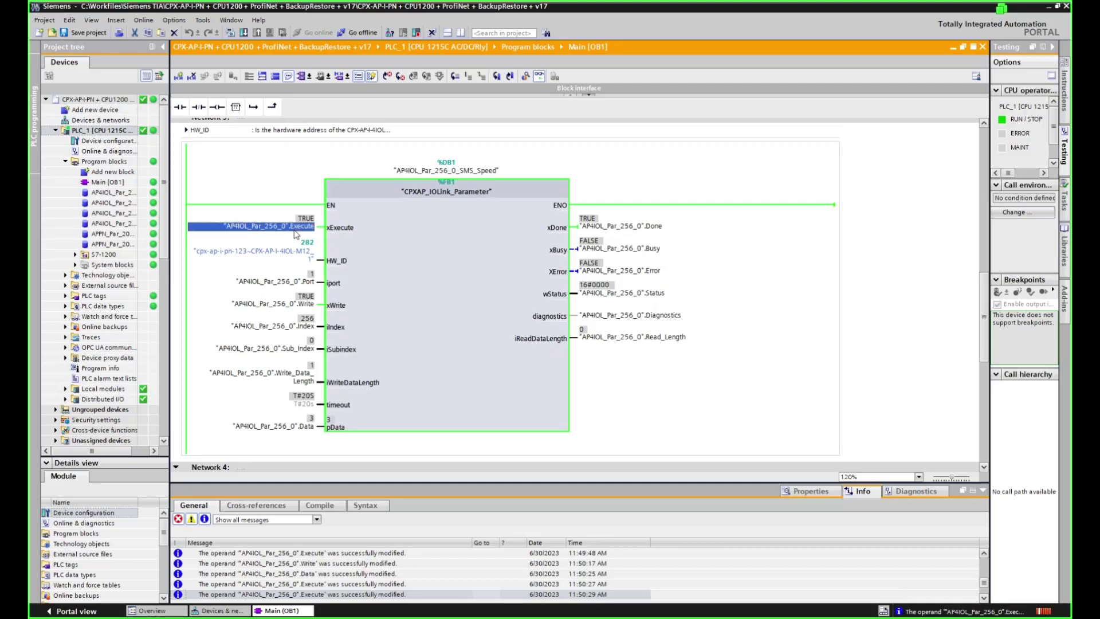
- Set the Execute operand to FALSE and modify the Data operand of the index 256 block to 9
key("ctrl+F3")
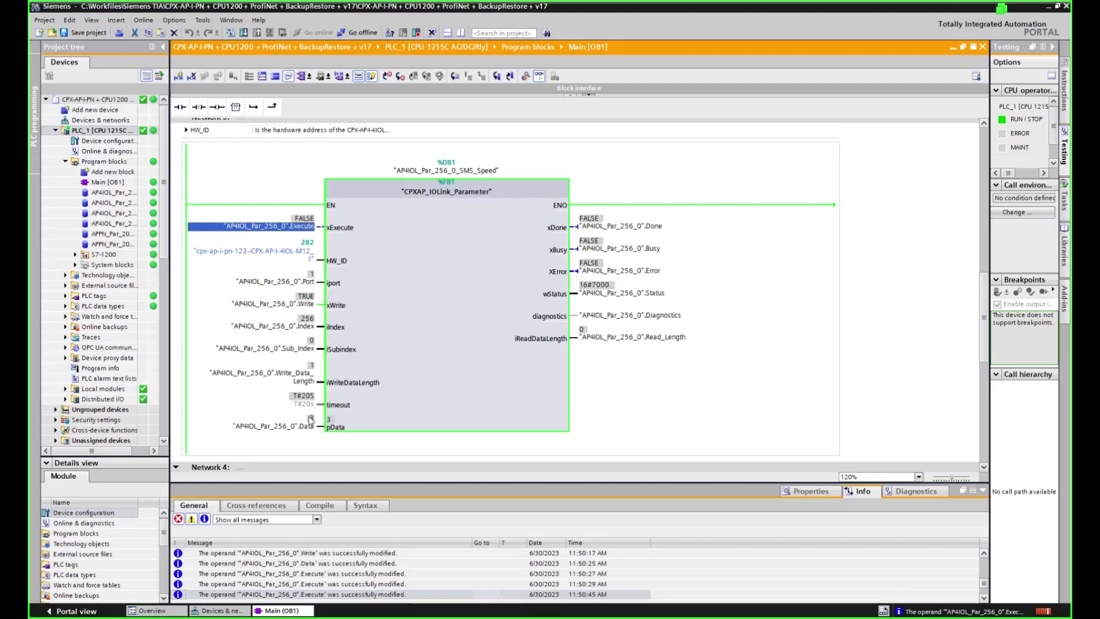
key("ctrl+shift+2")
type("9")
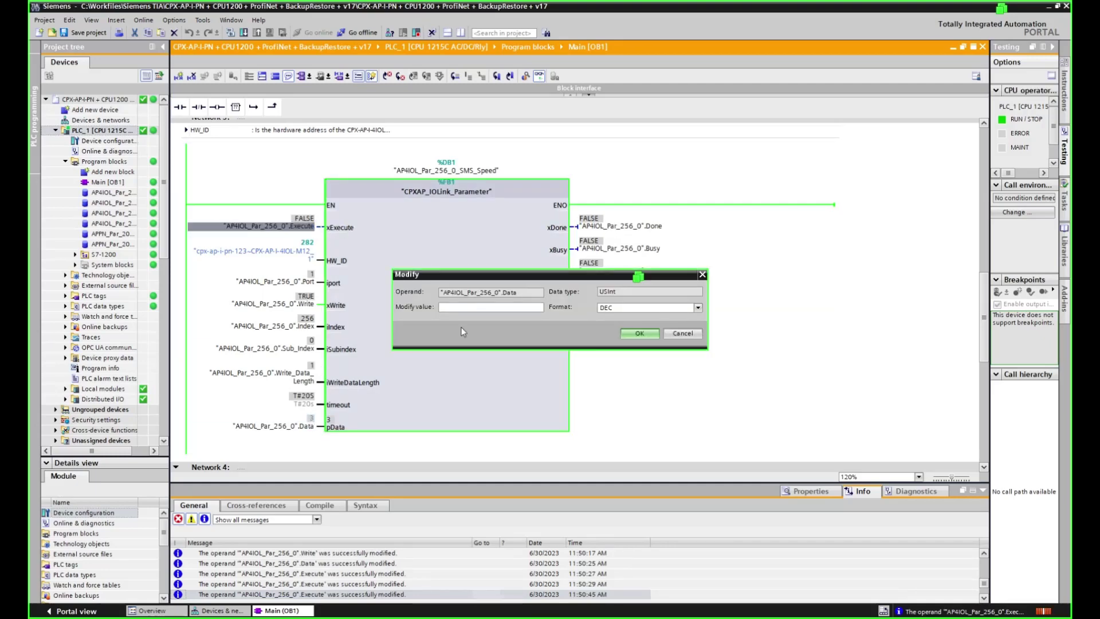
left_click(639, 333)
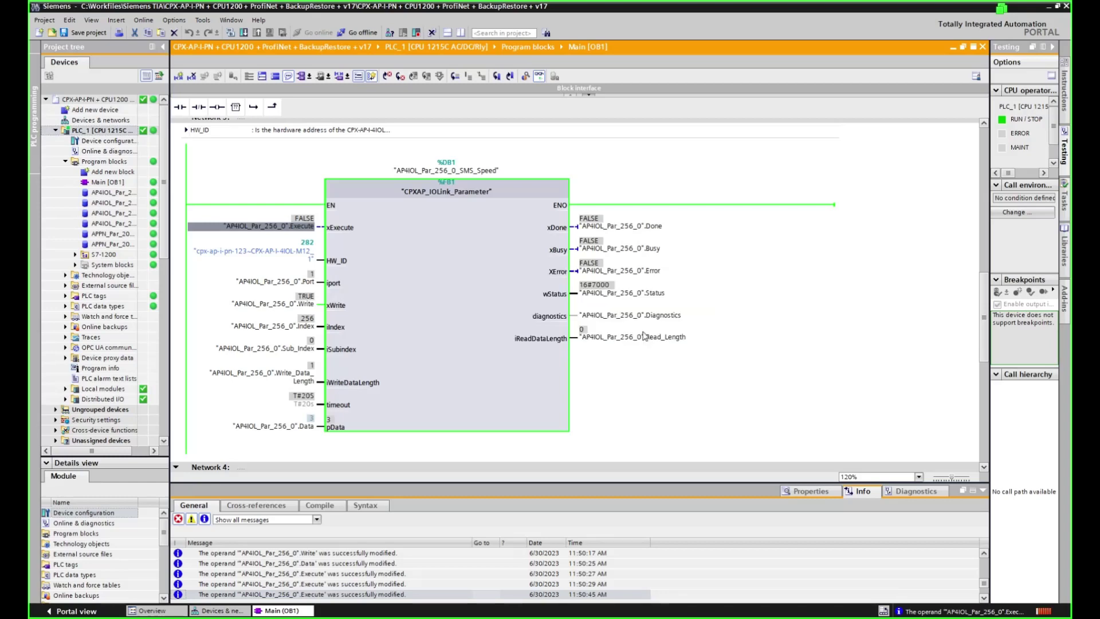
key("Down")
- Set the Execute operand to TRUE to write index 256 to the device, and reset it to FALSE
left_click(309, 229)
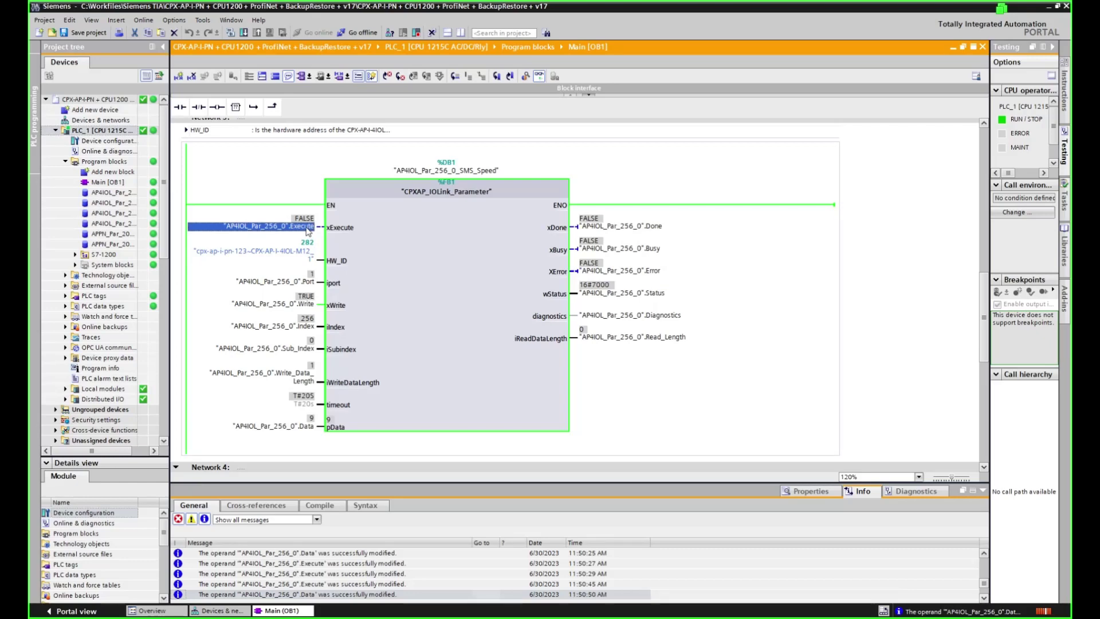
key("ctrl+F2")
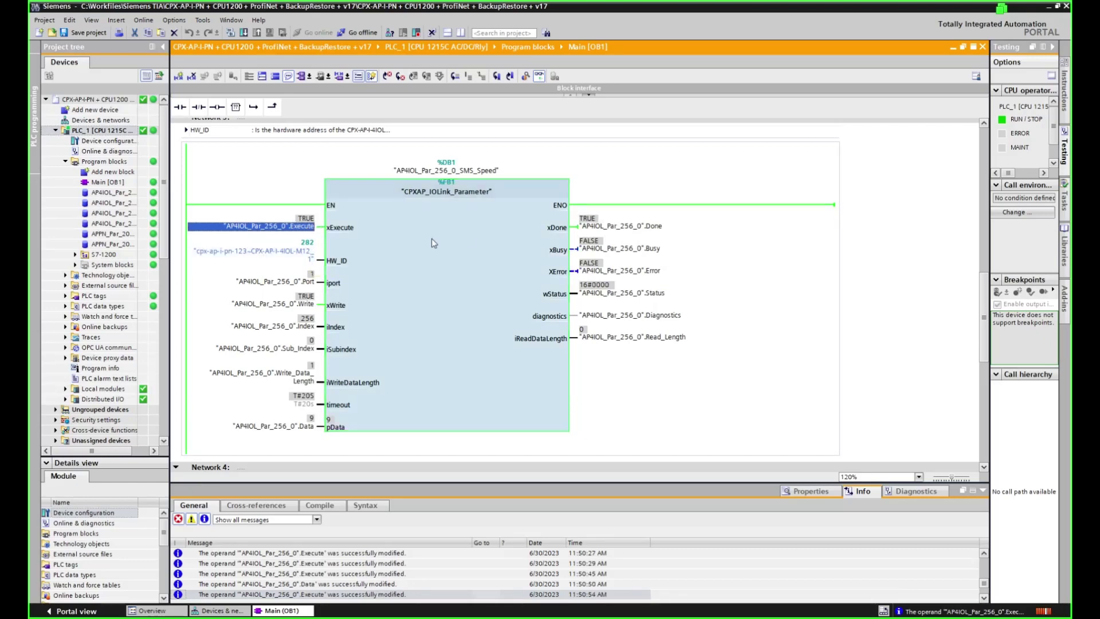
key("ctrl+F3")
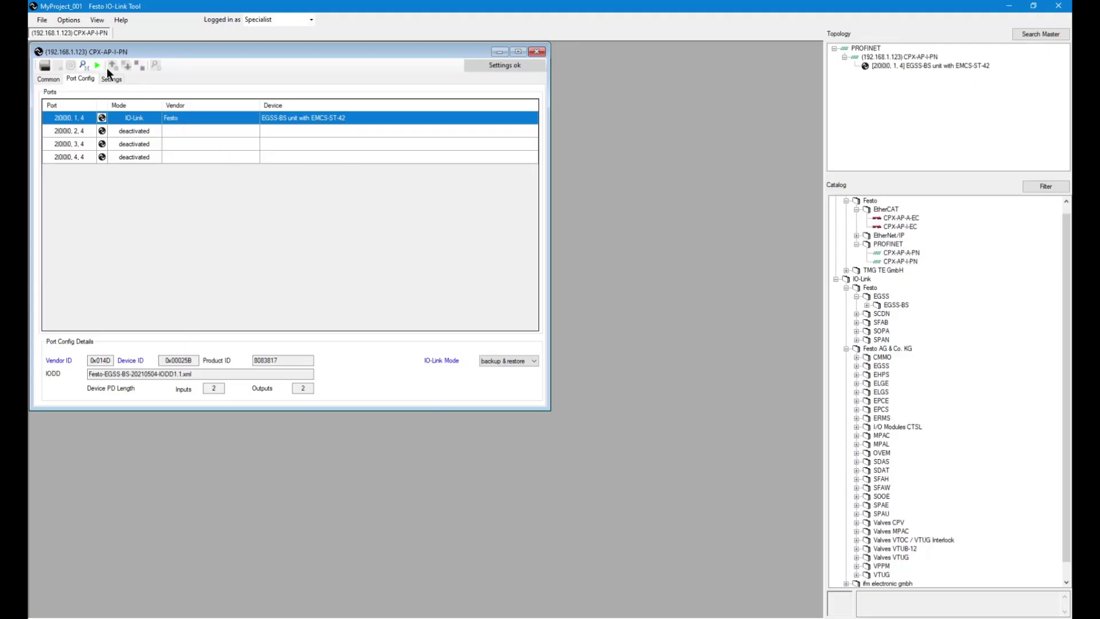
- In Festo IO-Link Tool, reconnect to the master and open the port 1 EGSS-BS unit's parameters to check Speed "In", moving the window clear of the port configuration
left_click(98, 65)
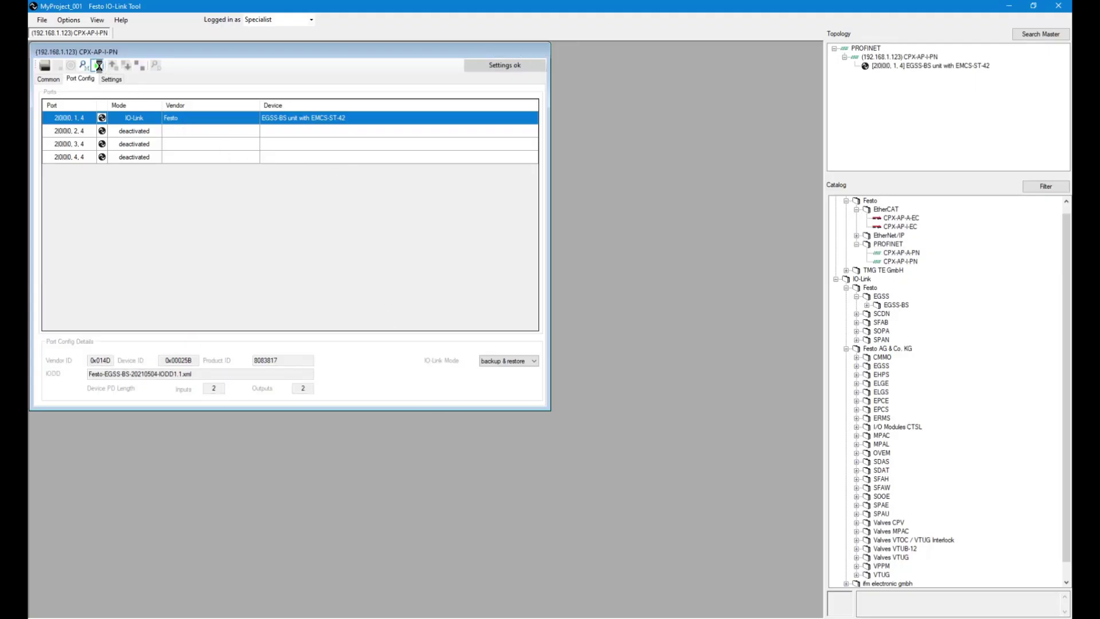
double_click(239, 118)
left_click(216, 100)
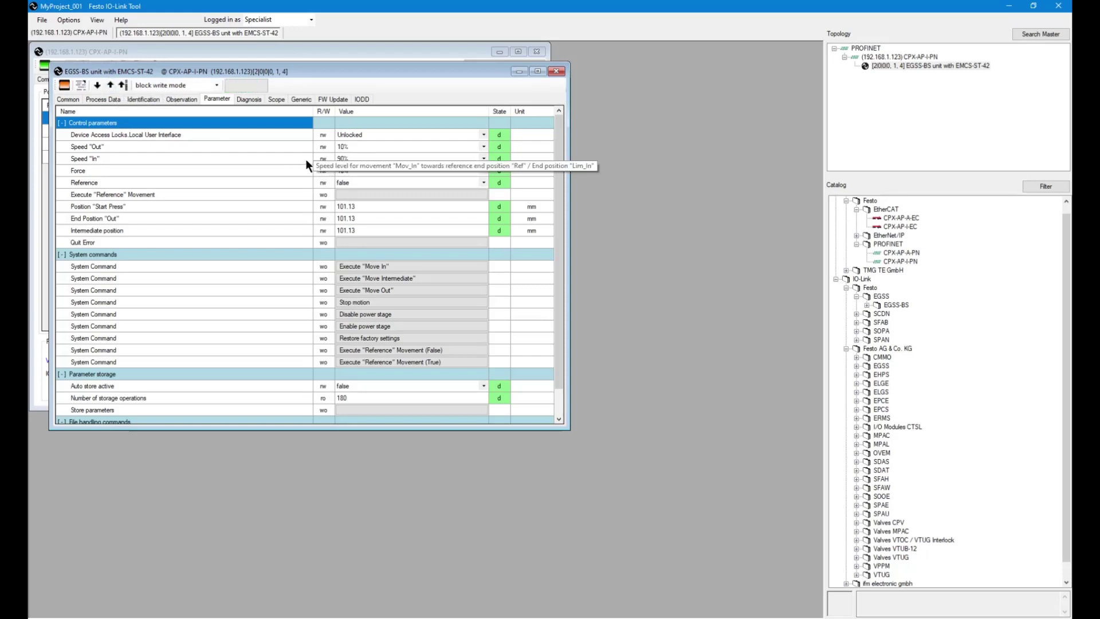
left_click_drag(324, 69, 507, 180)
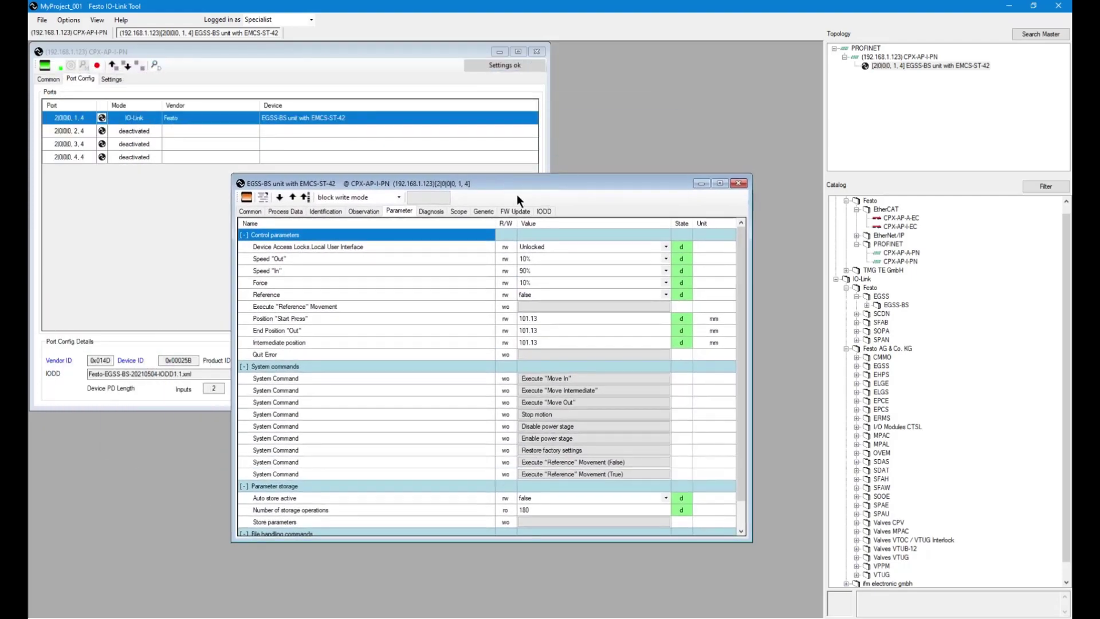
- Switch to TIA Portal and look at the SysCmd_05 ParDownStore block in Network 4, returning to the index 256 block in Network 3
left_click(323, 583)
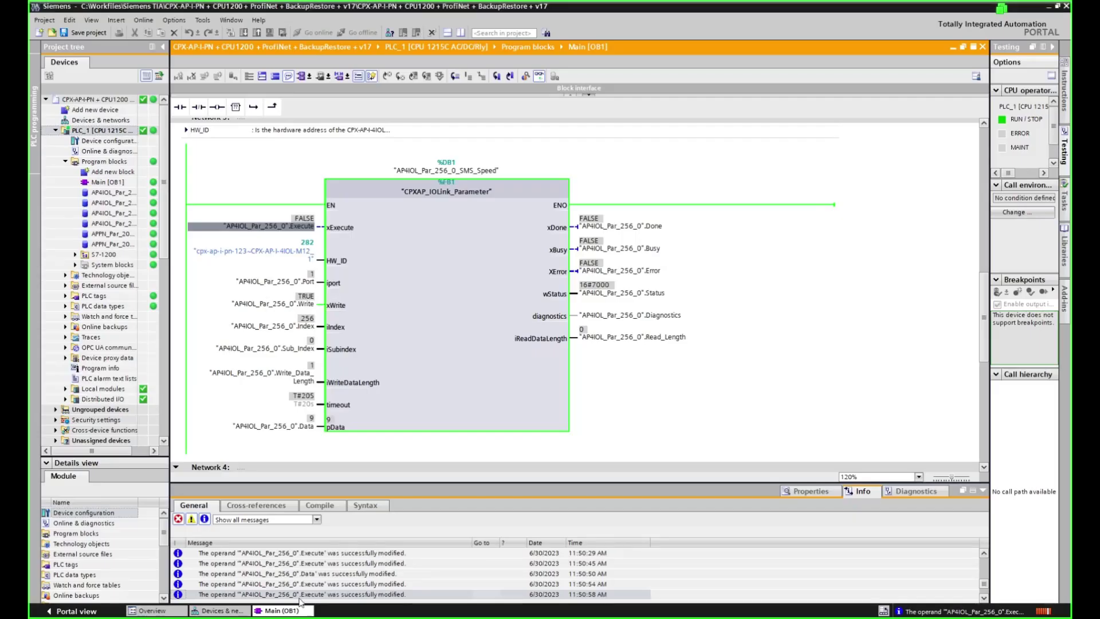
scroll(432, 360, "down", 5)
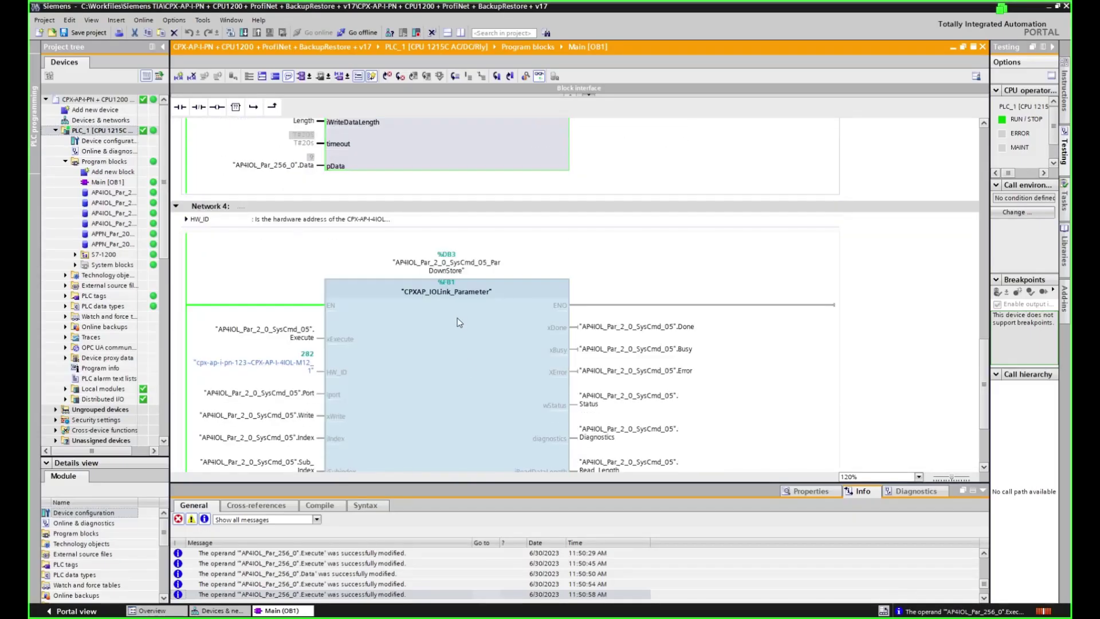
scroll(469, 302, "up", 5)
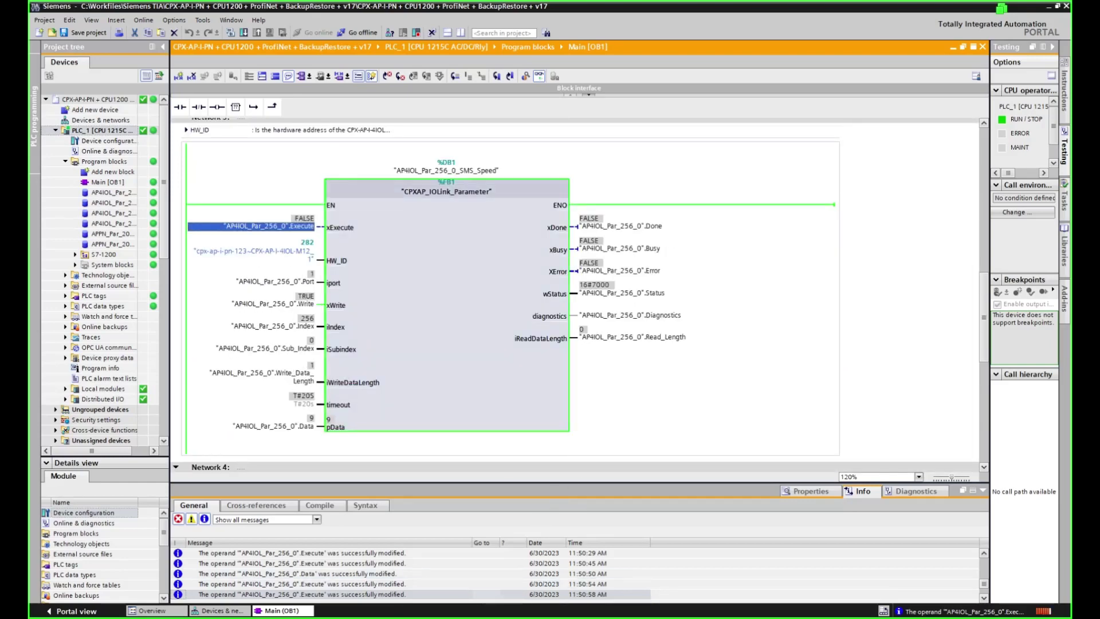
- In USB IO-Link Master Tool, examine the Speed "Out", Speed "In" and Force values of the EGSS-BS device connected to the CDSU-1
key("alt+Tab")
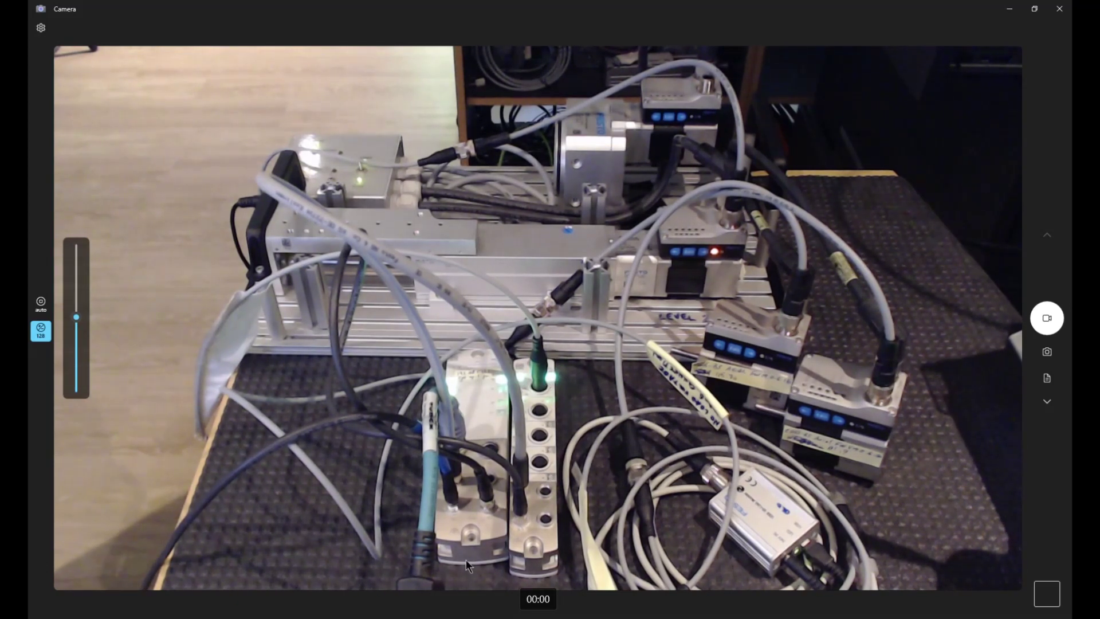
key("alt+Tab")
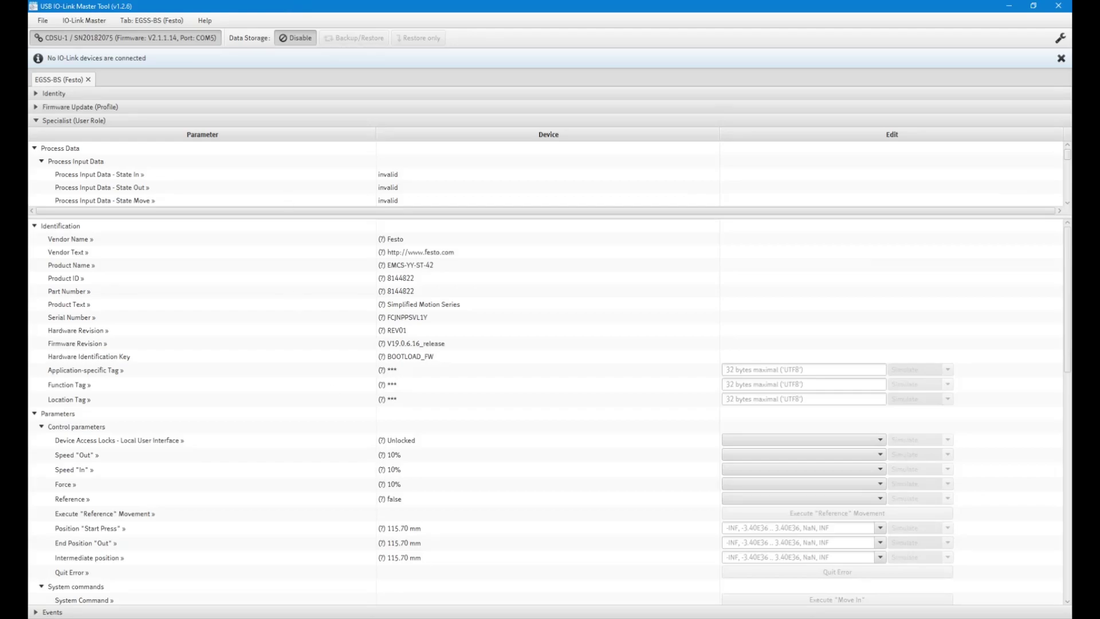
key("alt+Tab")
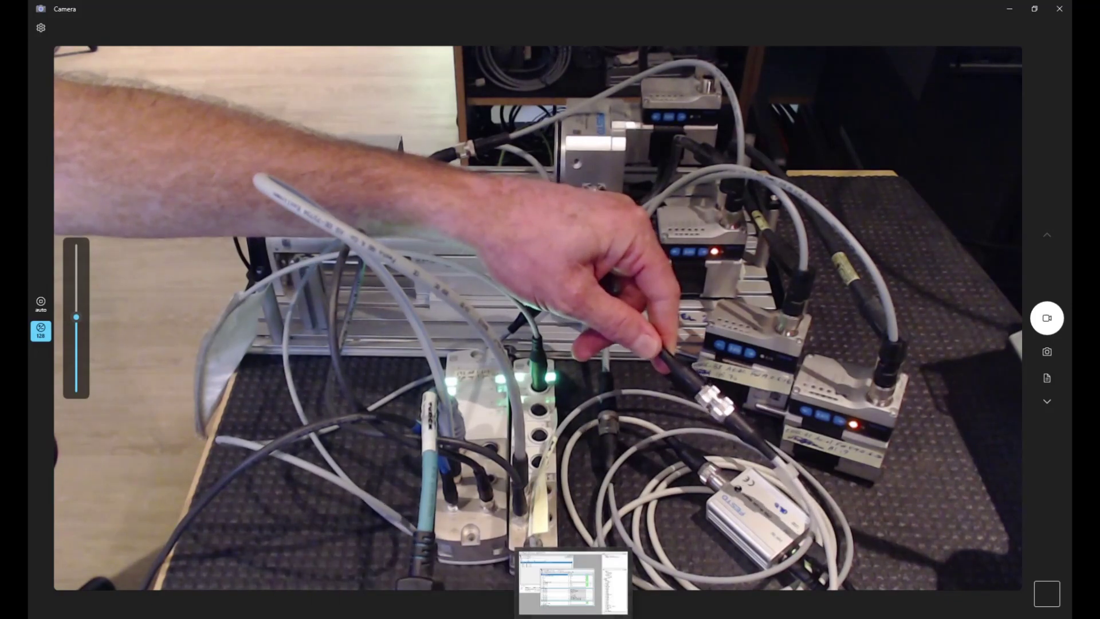
key("alt+Tab")
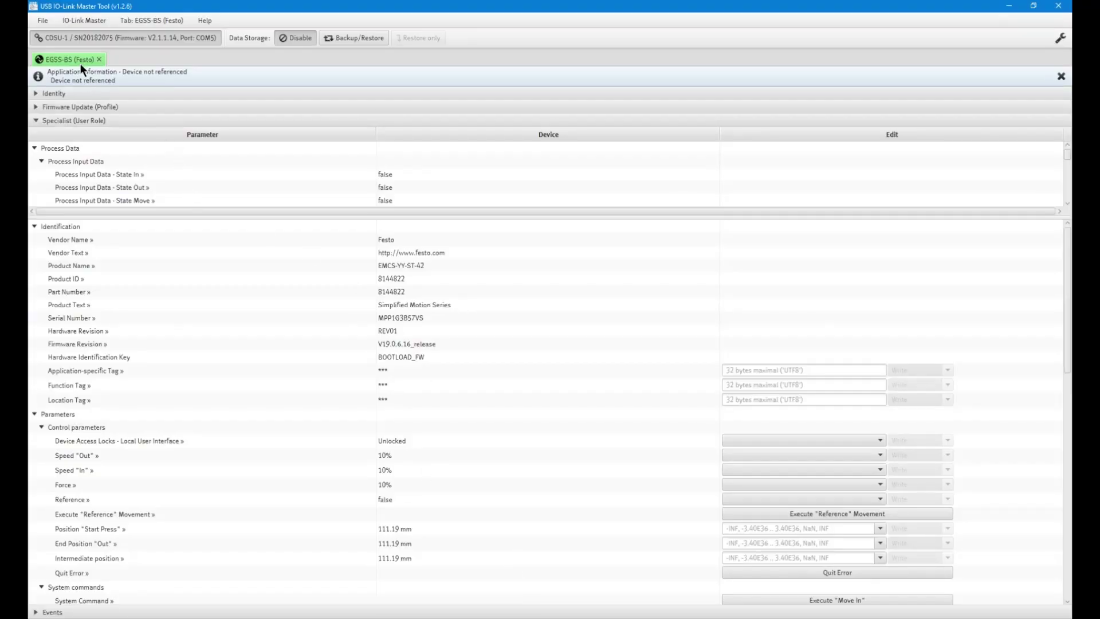
left_click(404, 466)
left_click(404, 455)
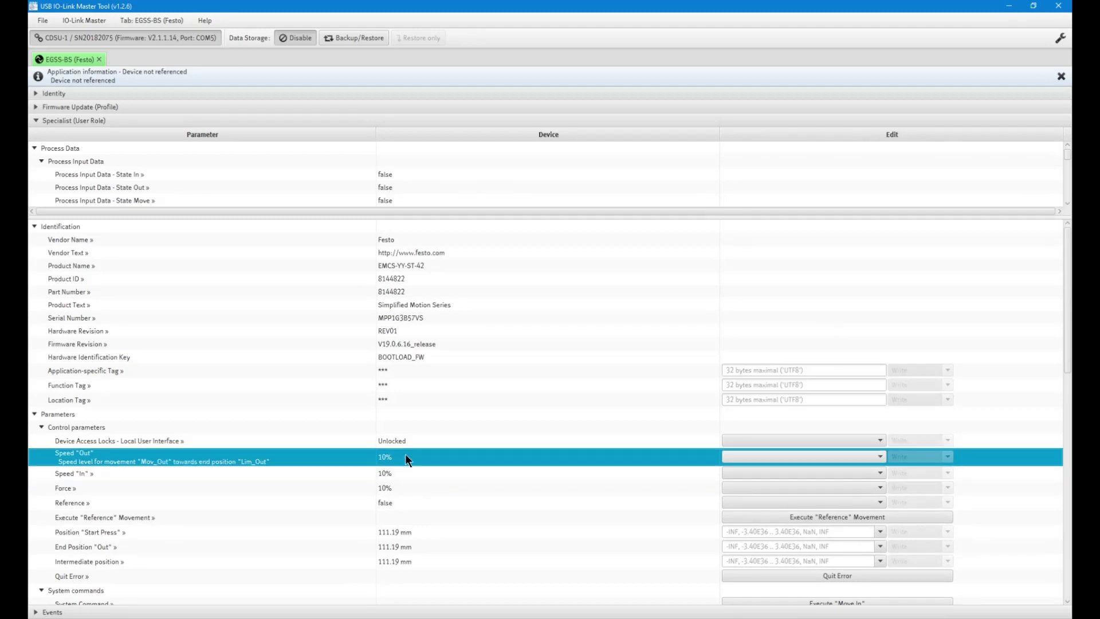
left_click(402, 474)
left_click(404, 485)
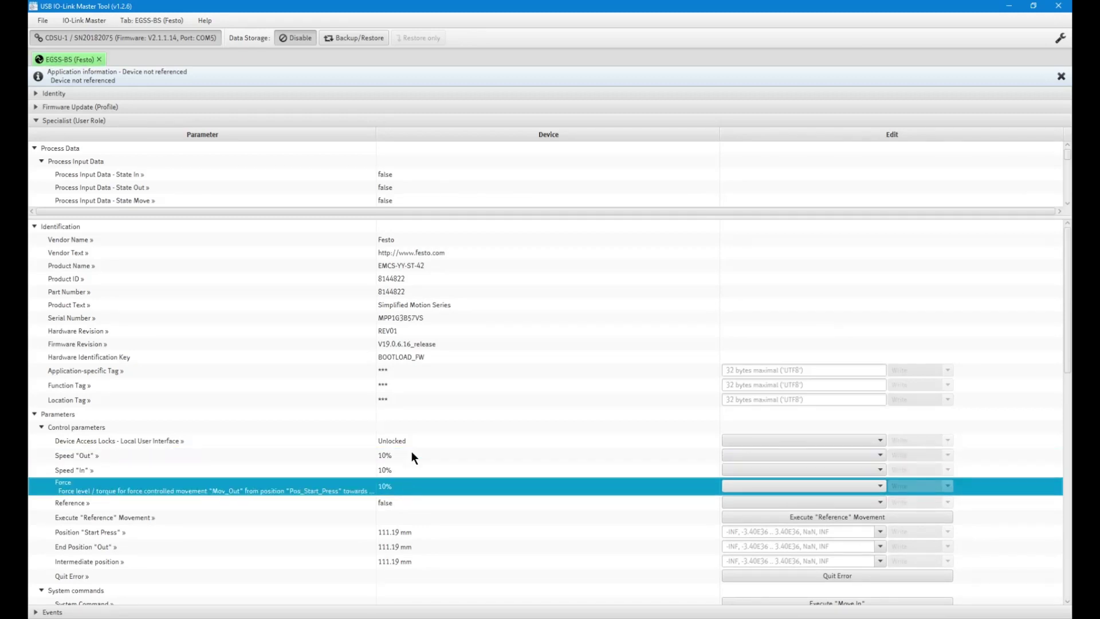
left_click(411, 454)
left_click(401, 470)
left_click(400, 484)
left_click(407, 459)
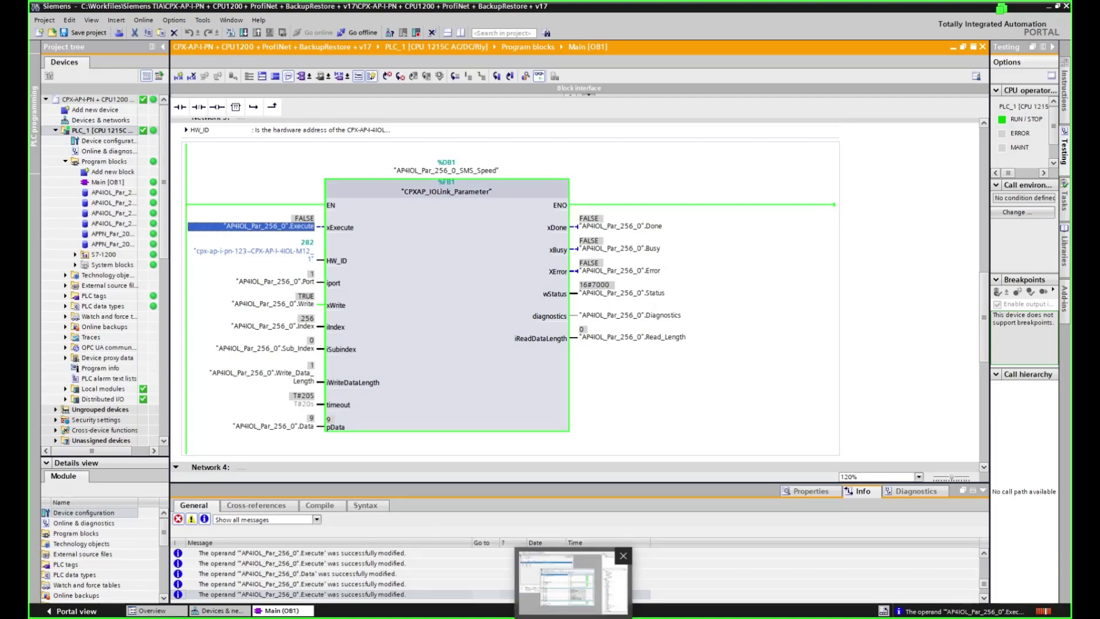
- Check the hardware in the camera view, switch to Festo IO-Link Tool, and read the EGSS-BS parameters from the device to inspect Speed "In"
left_click(573, 579)
key("alt+Tab")
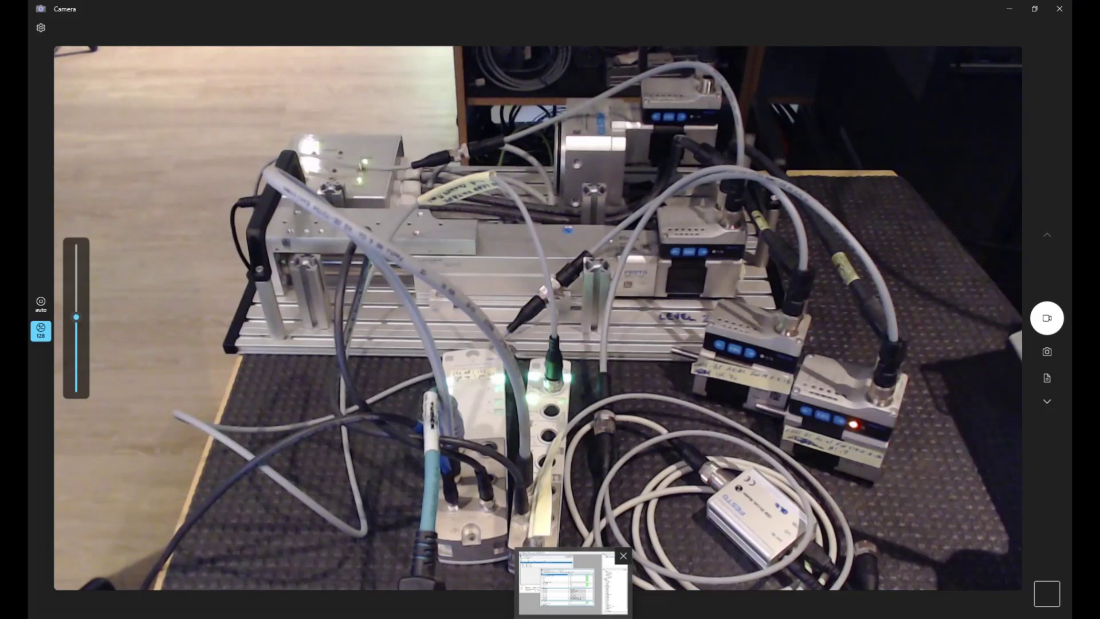
key("alt+Tab")
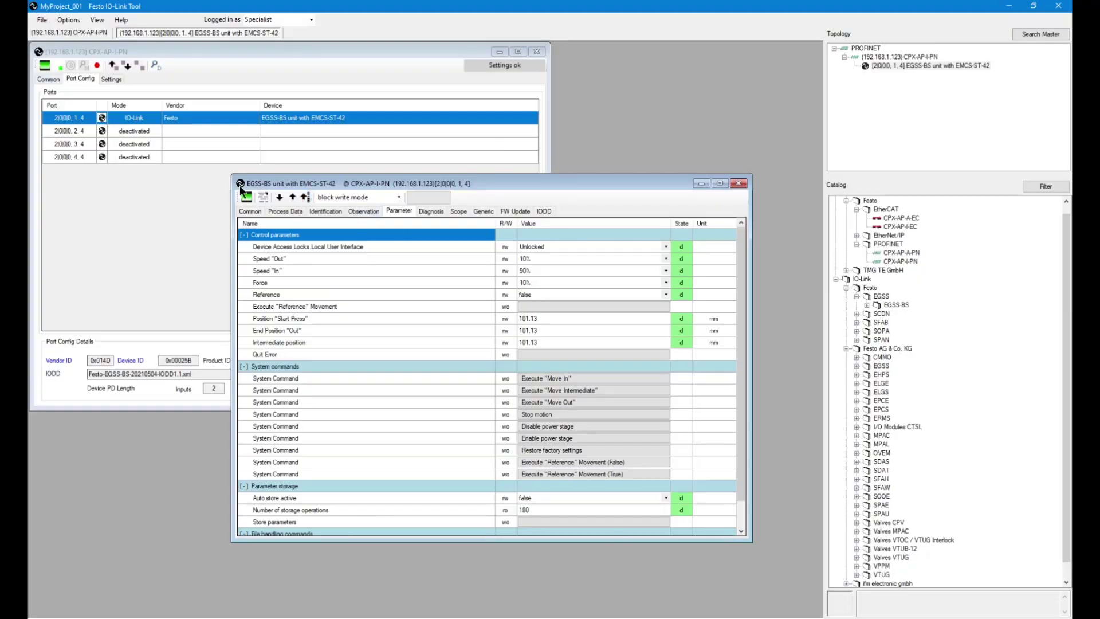
left_click(292, 196)
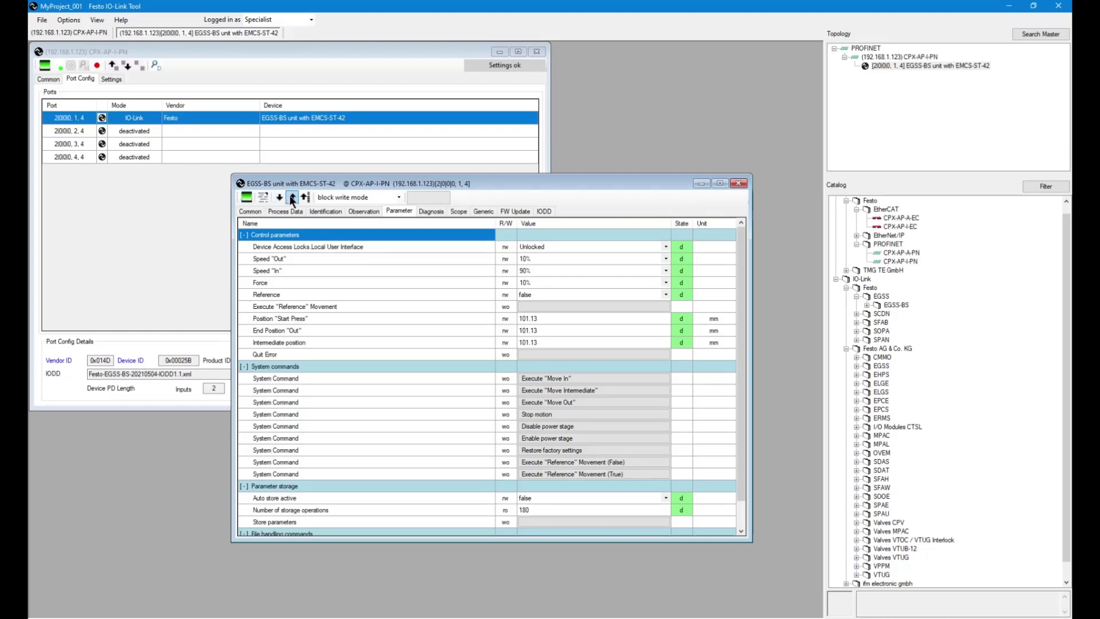
left_click(532, 274)
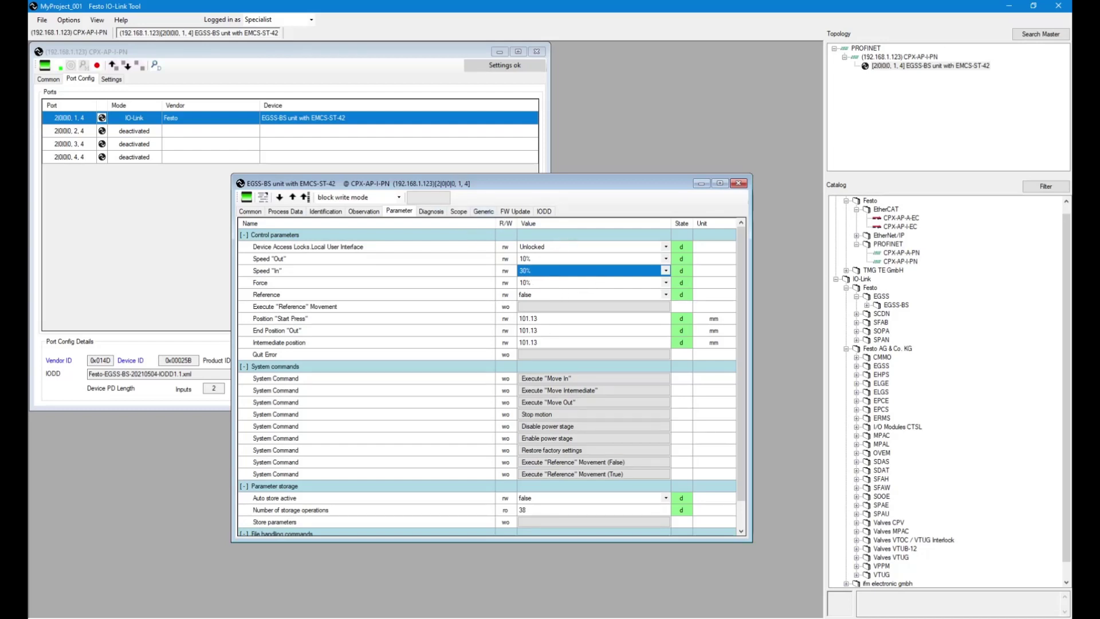
- Switch to TIA Portal, look at the SysCmd_05 block in Network 4 and the index 256 block above it, and view the wiring diagram
key("alt+Tab")
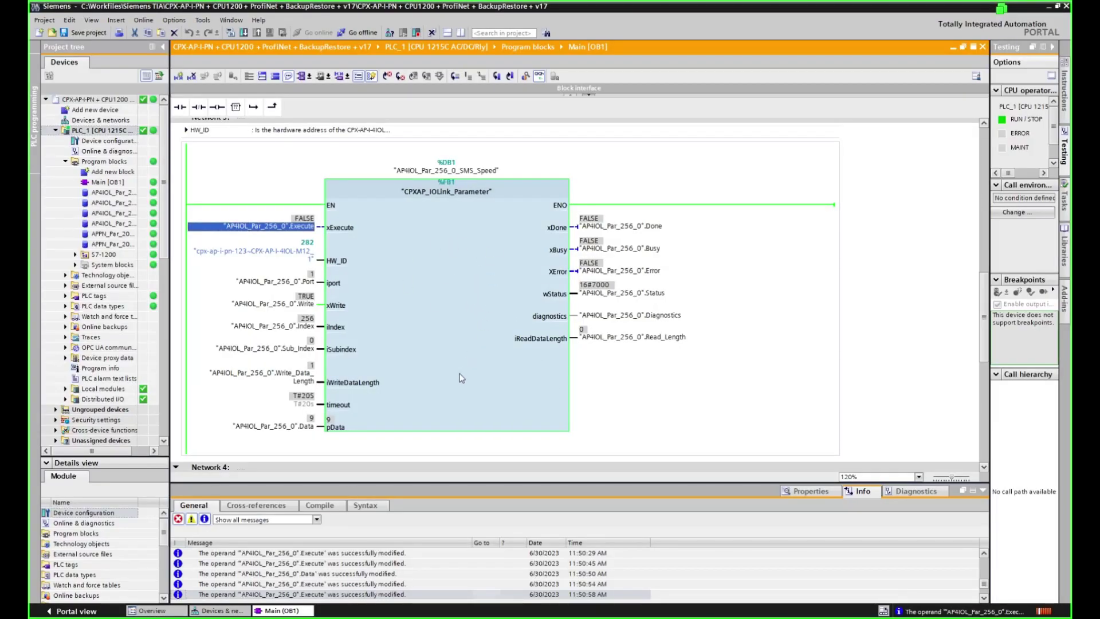
scroll(462, 379, "down", 5)
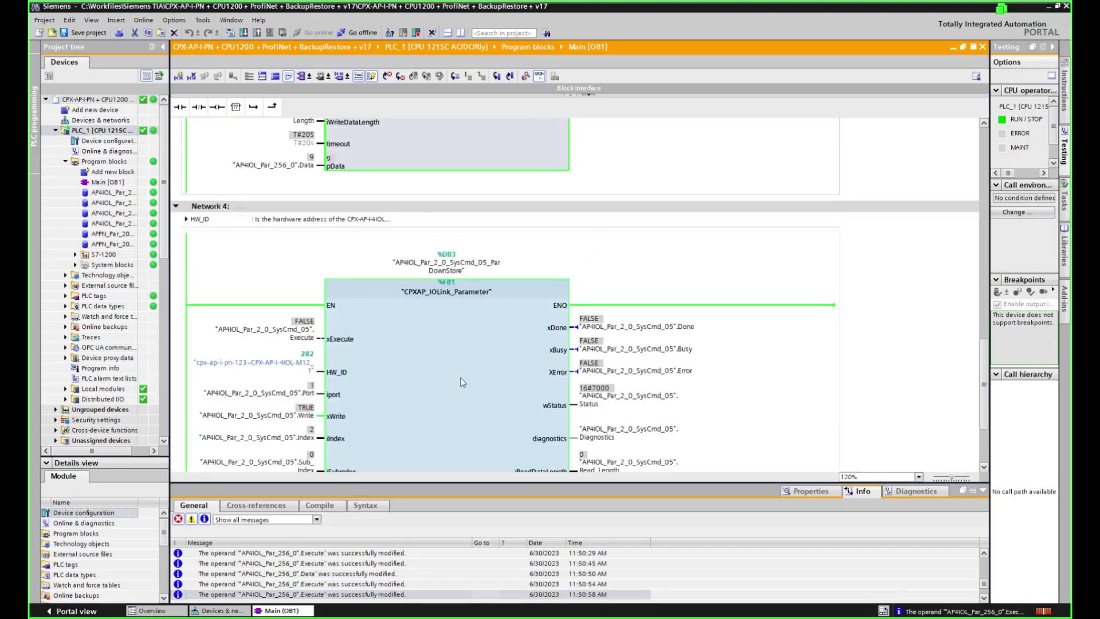
scroll(462, 378, "up", 5)
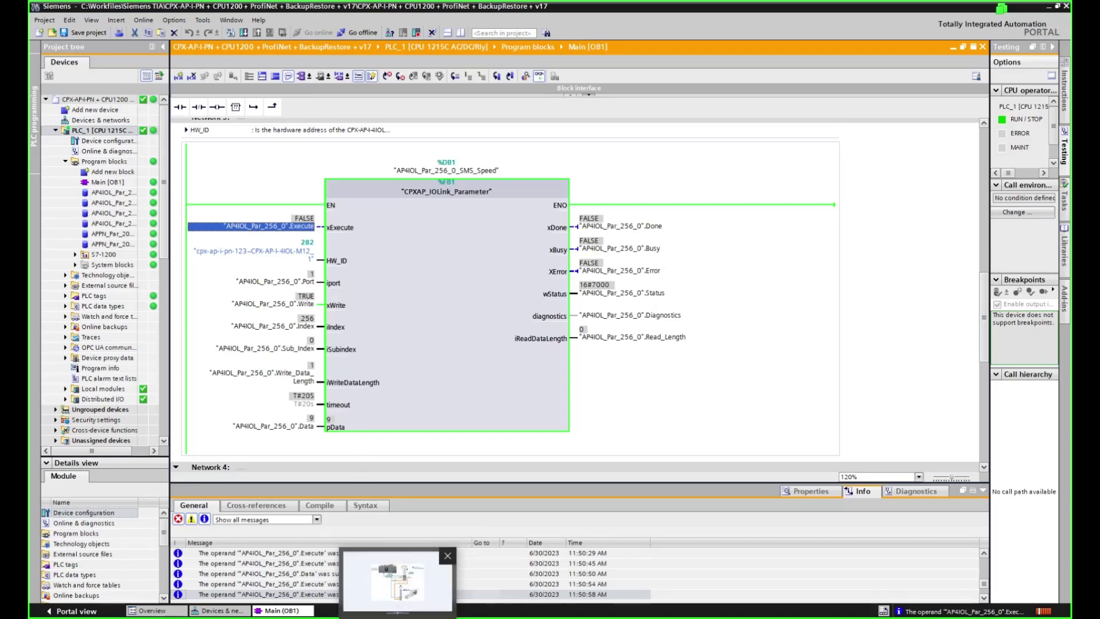
left_click(398, 580)
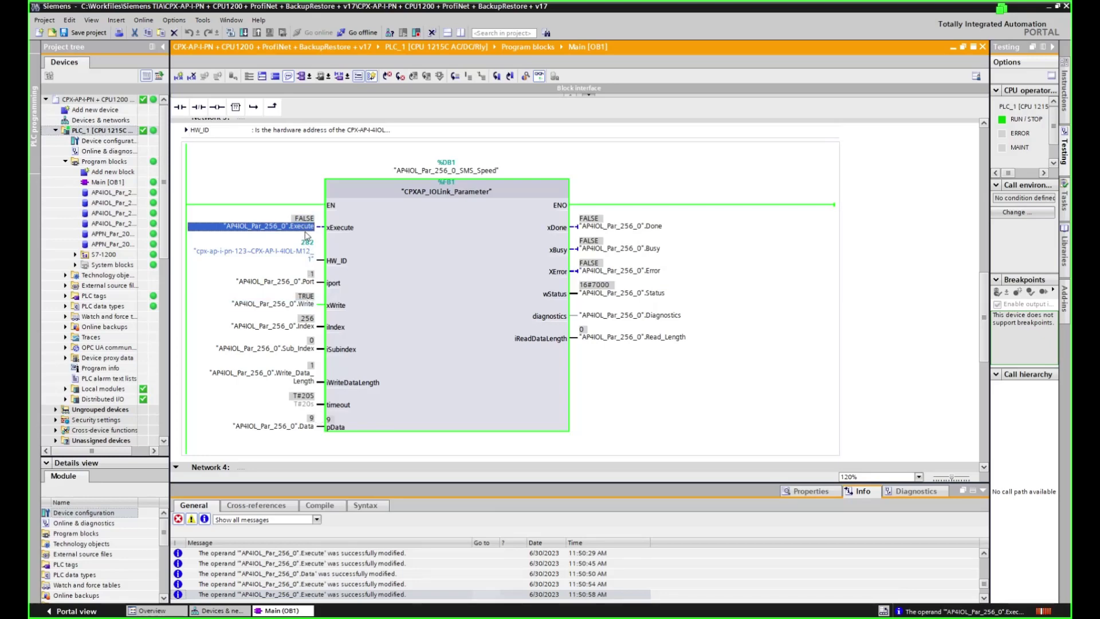
- Write index 256 by setting its Execute operand to TRUE and back to FALSE, and re-read the device parameters in Festo IO-Link Tool
key("ctrl+F2")
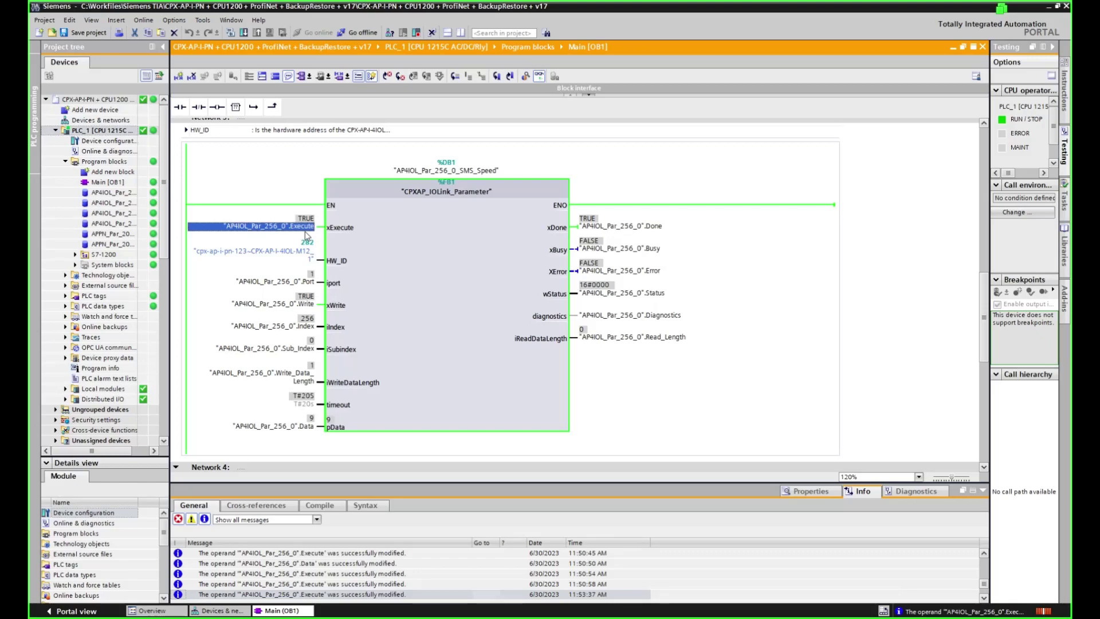
key("ctrl+F3")
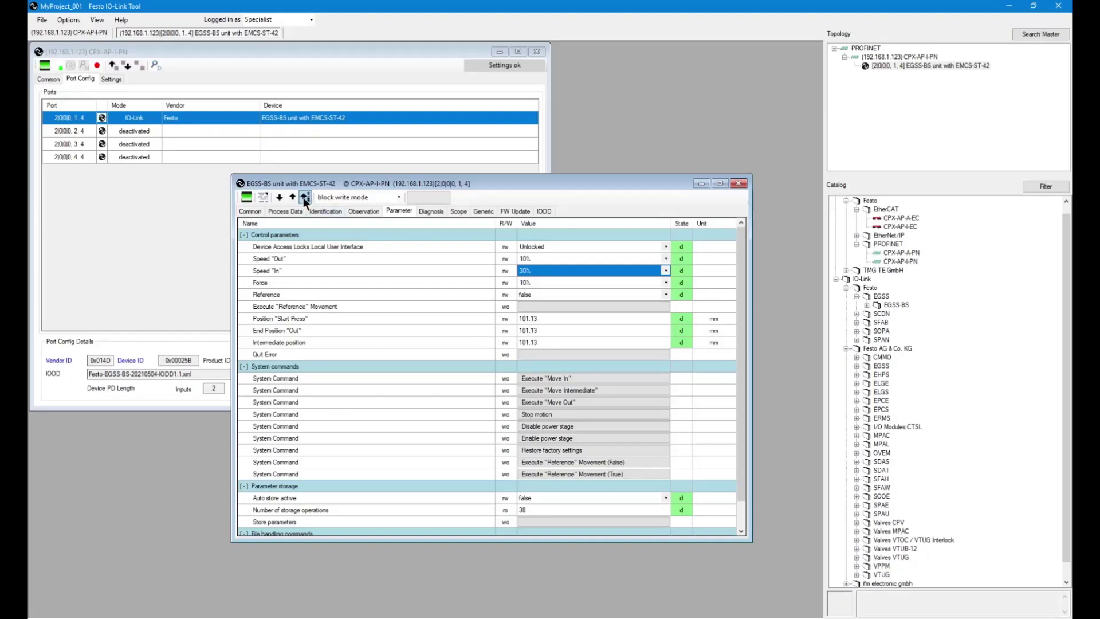
left_click(292, 198)
- Switch to TIA Portal and run the SysCmd_05 ParDownStore block in Network 4 by setting its Execute operand to TRUE and back to FALSE
key("alt+Tab")
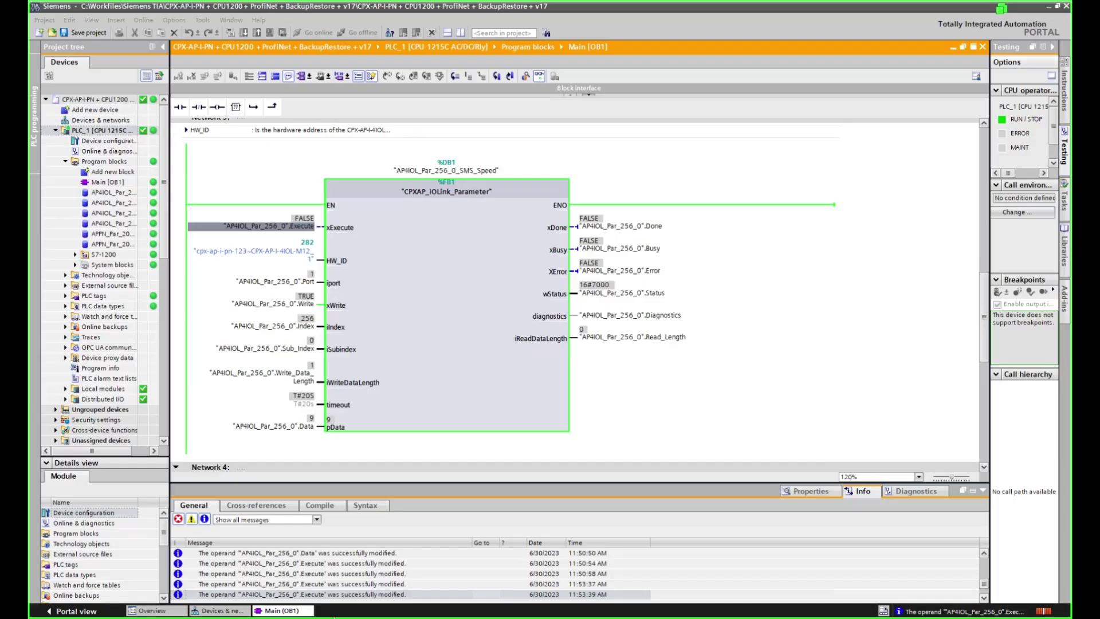
scroll(562, 325, "down", 5)
scroll(532, 343, "down", 4)
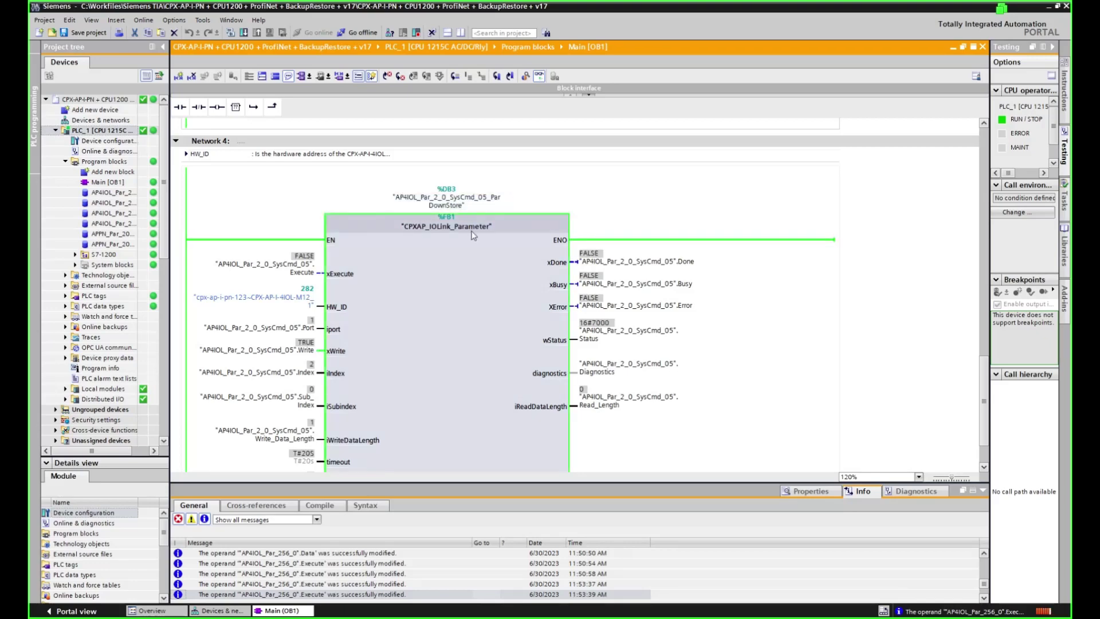
scroll(453, 202, "down", 1)
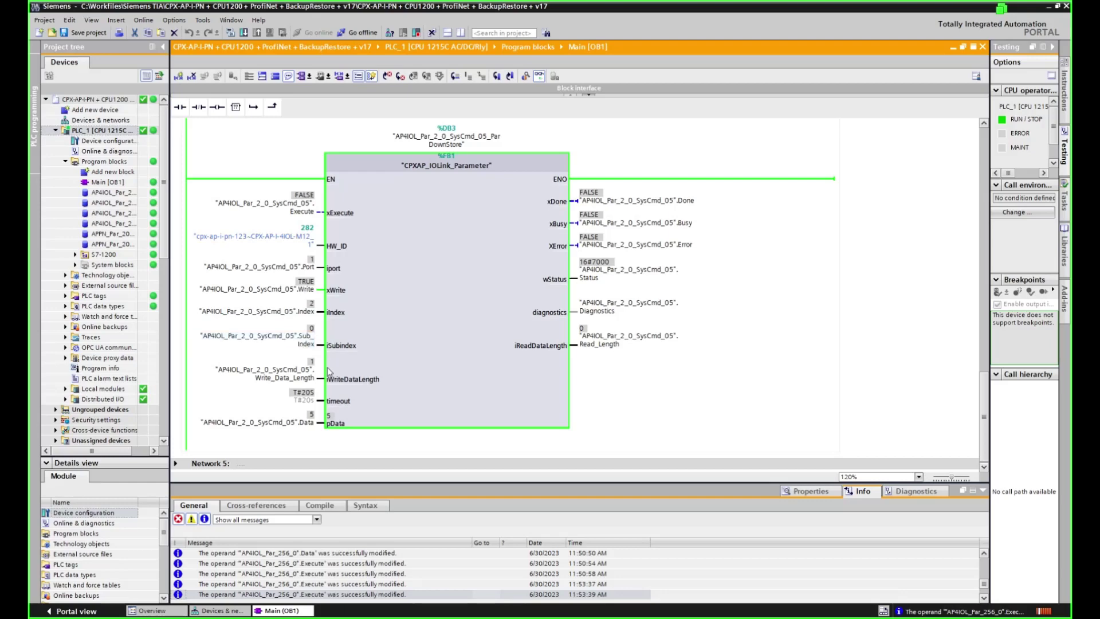
left_click(302, 426)
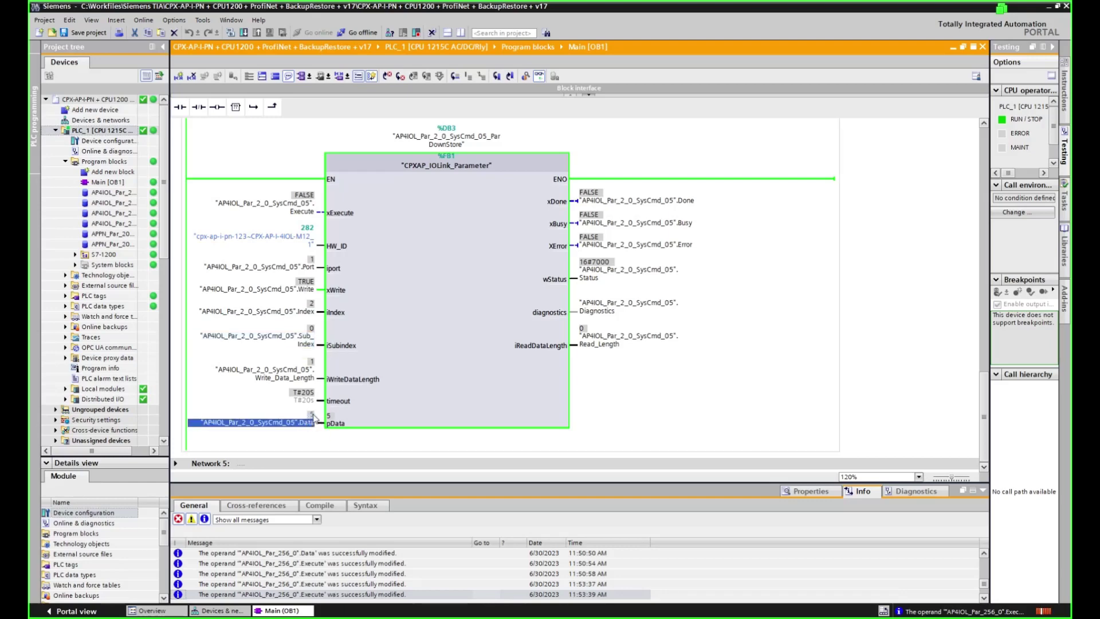
left_click(308, 212)
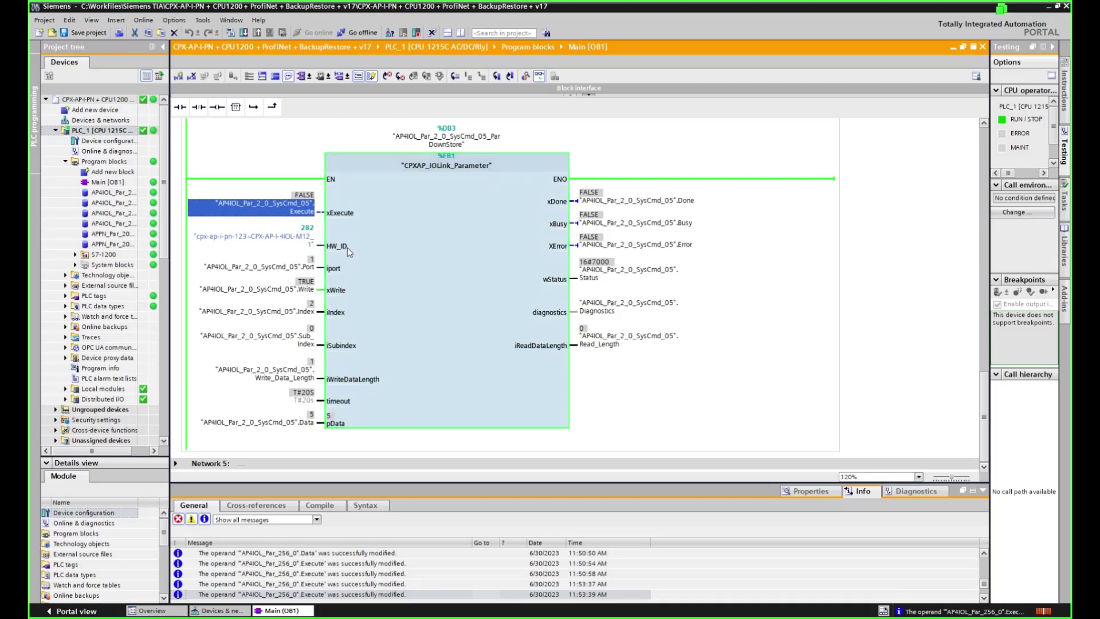
key("ctrl+F2")
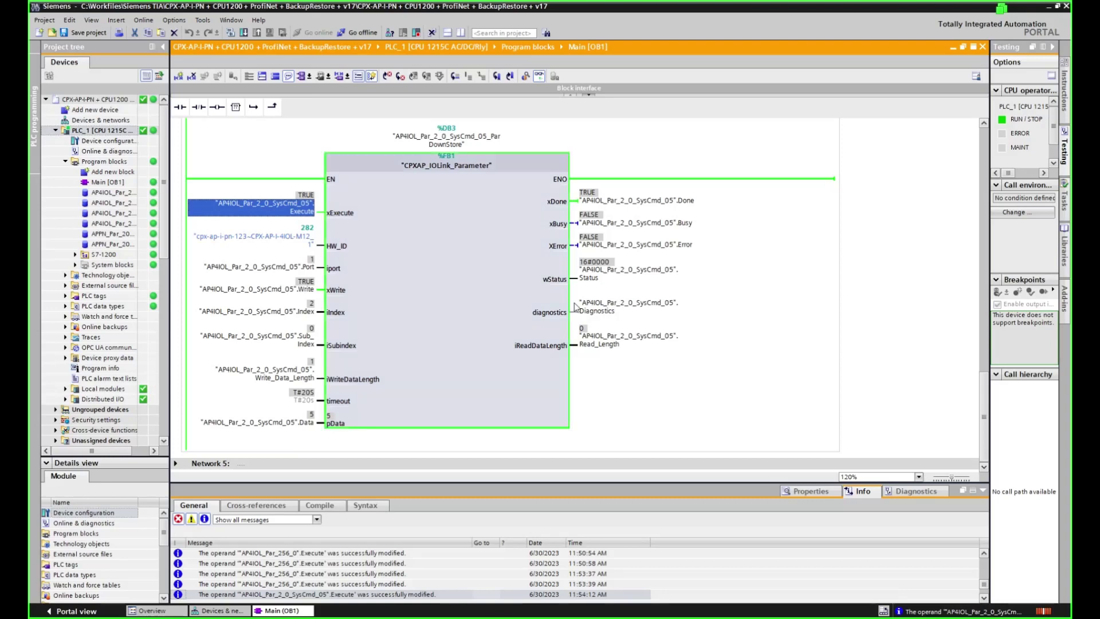
key("ctrl+F3")
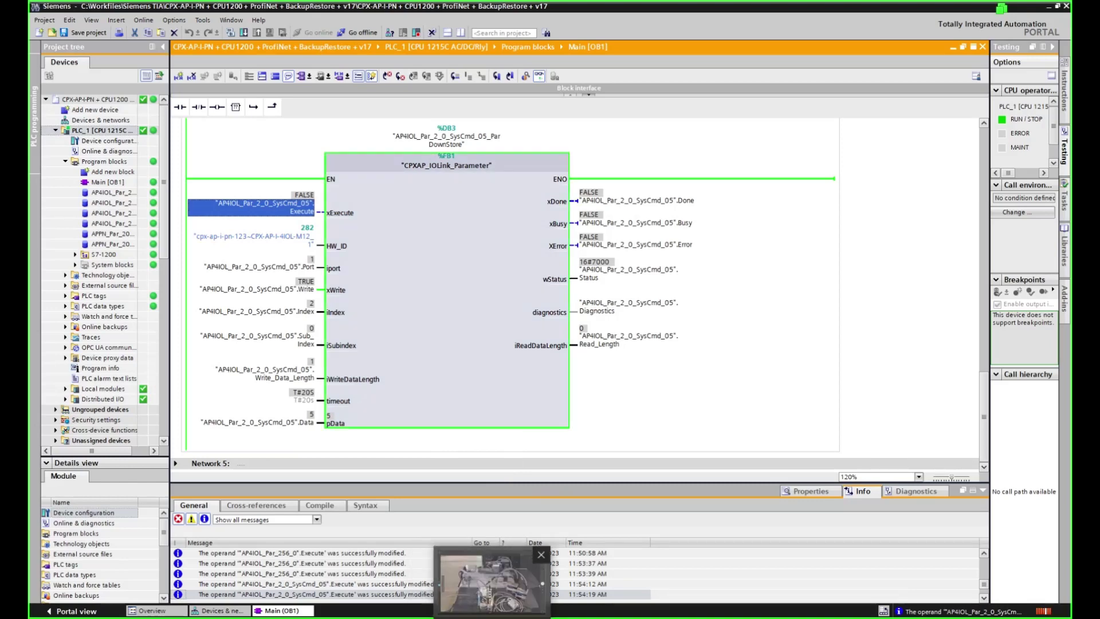
- In Festo IO-Link Tool, re-read the EGSS-BS parameters to check Speed "In", viewing the devices in the camera between readings
left_click(593, 580)
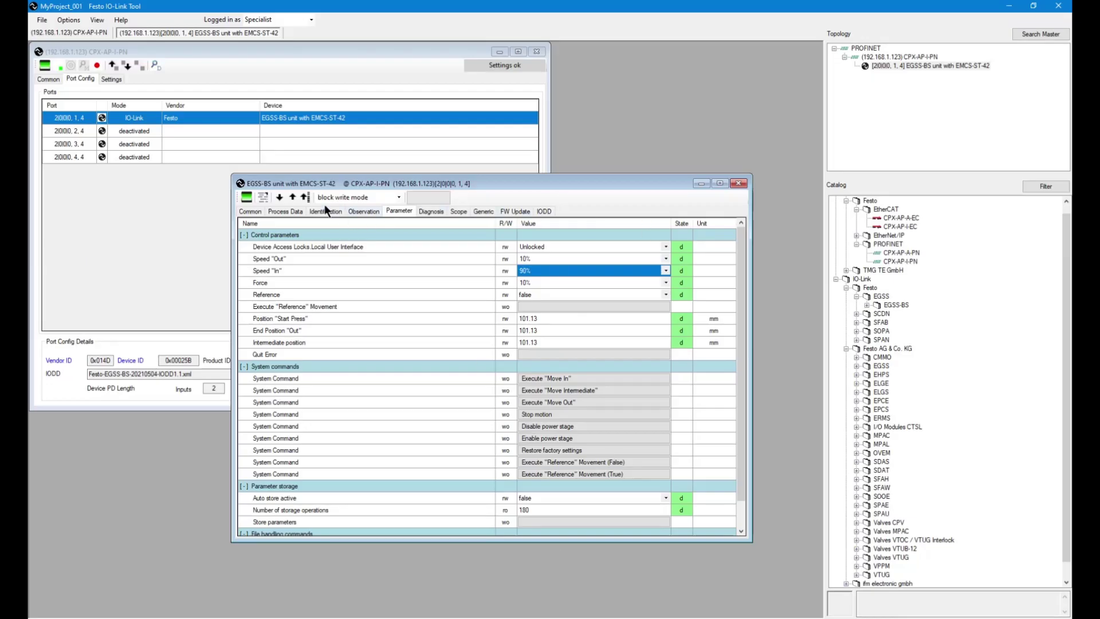
left_click(293, 197)
key("alt+Tab")
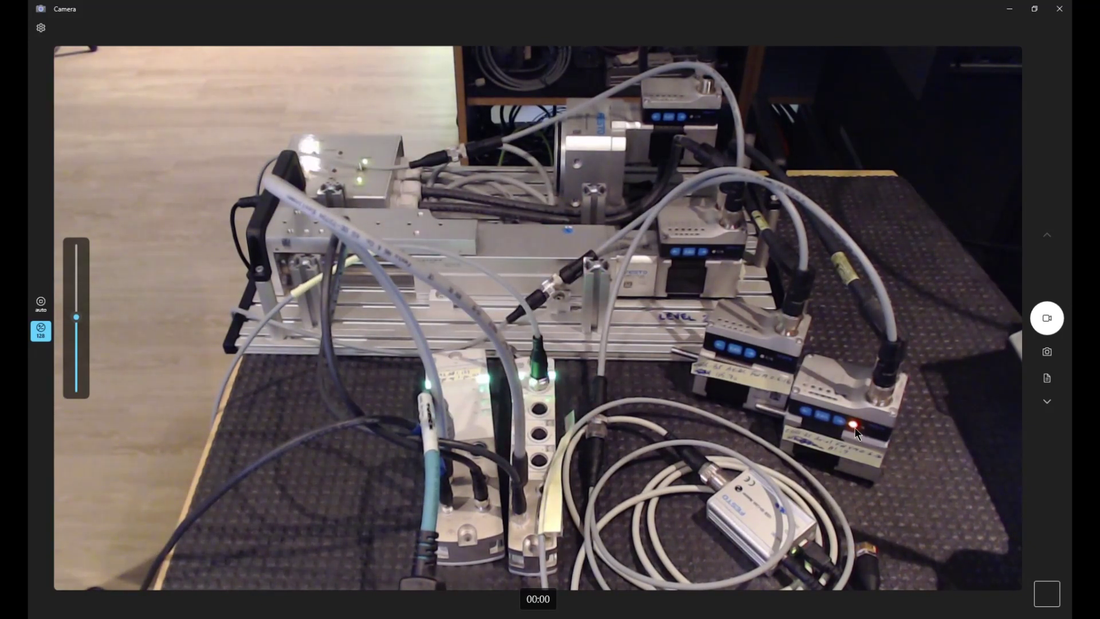
key("alt+Tab")
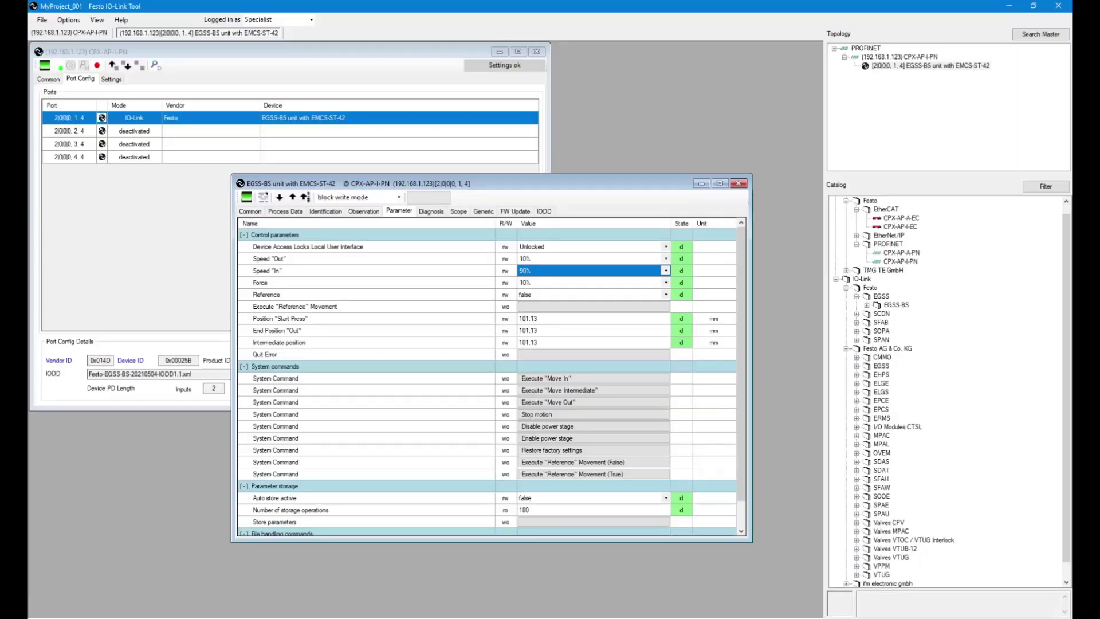
left_click(292, 197)
left_click(263, 582)
- Close the EGSS-BS device window, take the CPX-AP-I-PN master offline, and delete the device from port 1
left_click(739, 185)
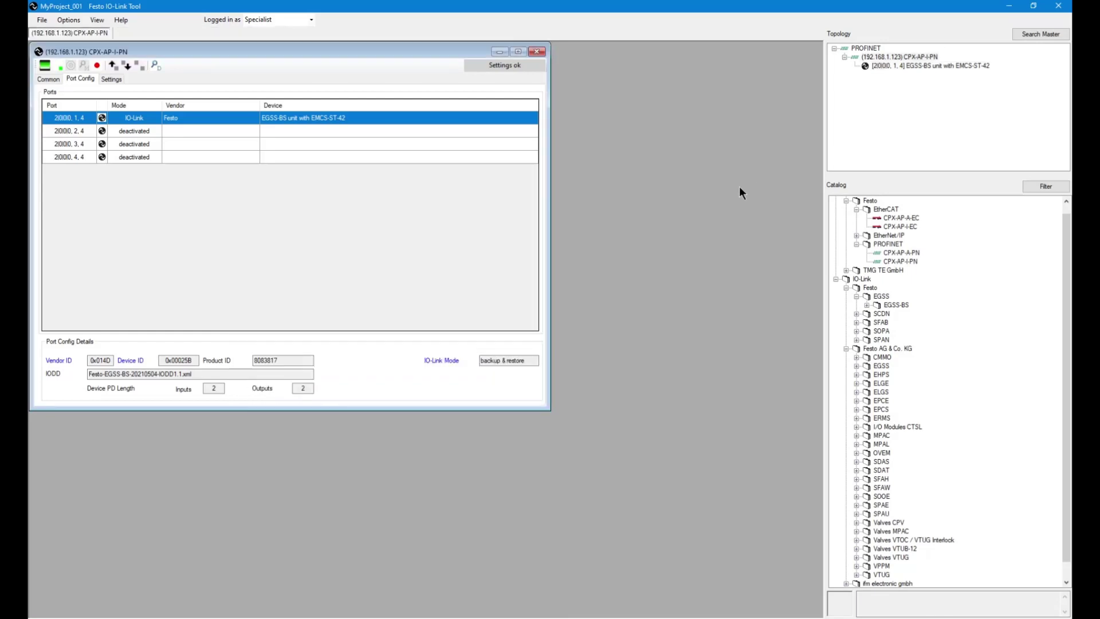
left_click(97, 65)
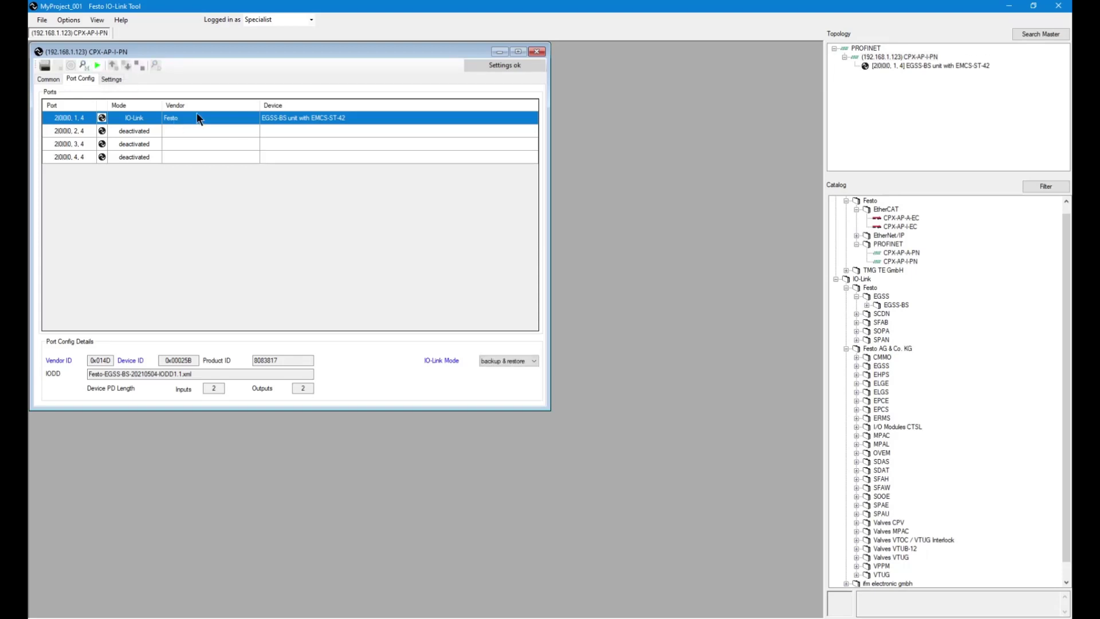
key("Delete")
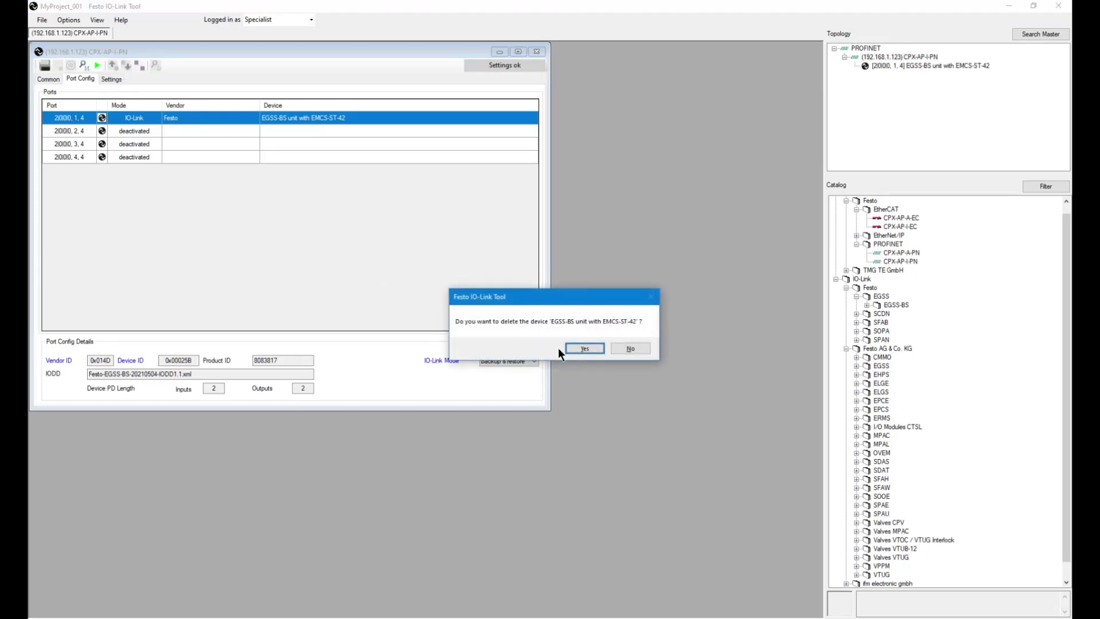
left_click(581, 349)
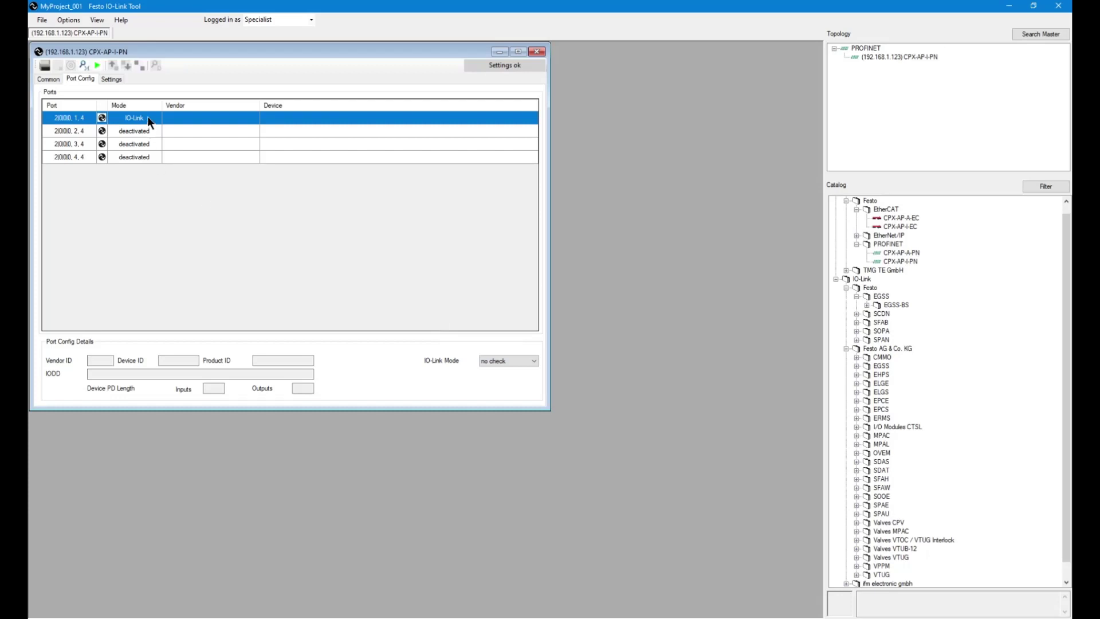
- Bring the master online and run Check Devices to compare port 1 with the connected device, leaving without taking it over
left_click(98, 65)
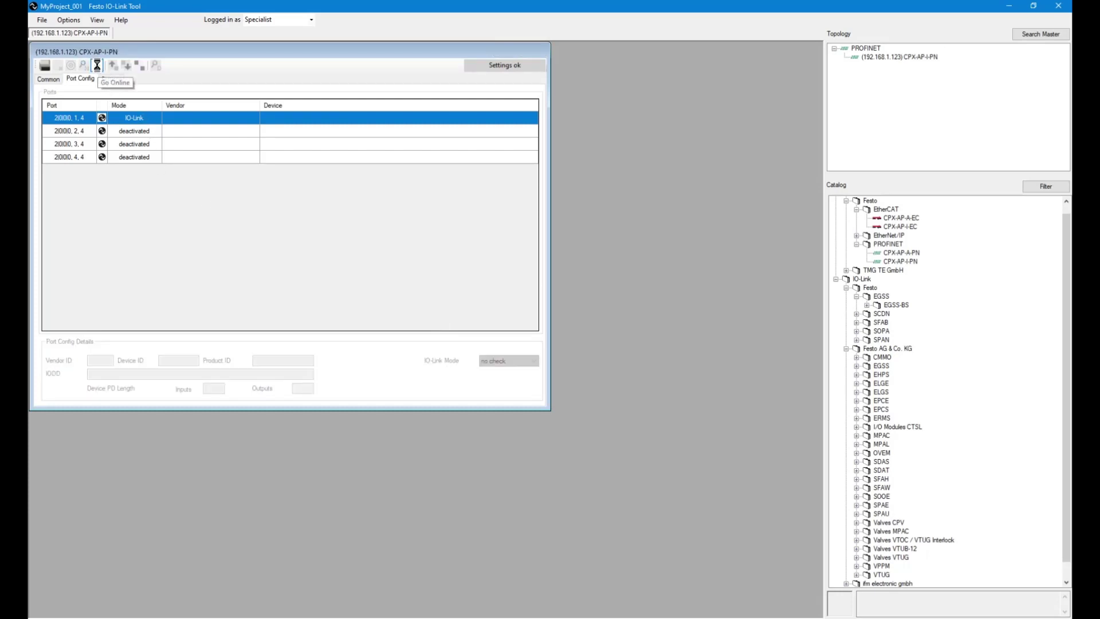
left_click(504, 359)
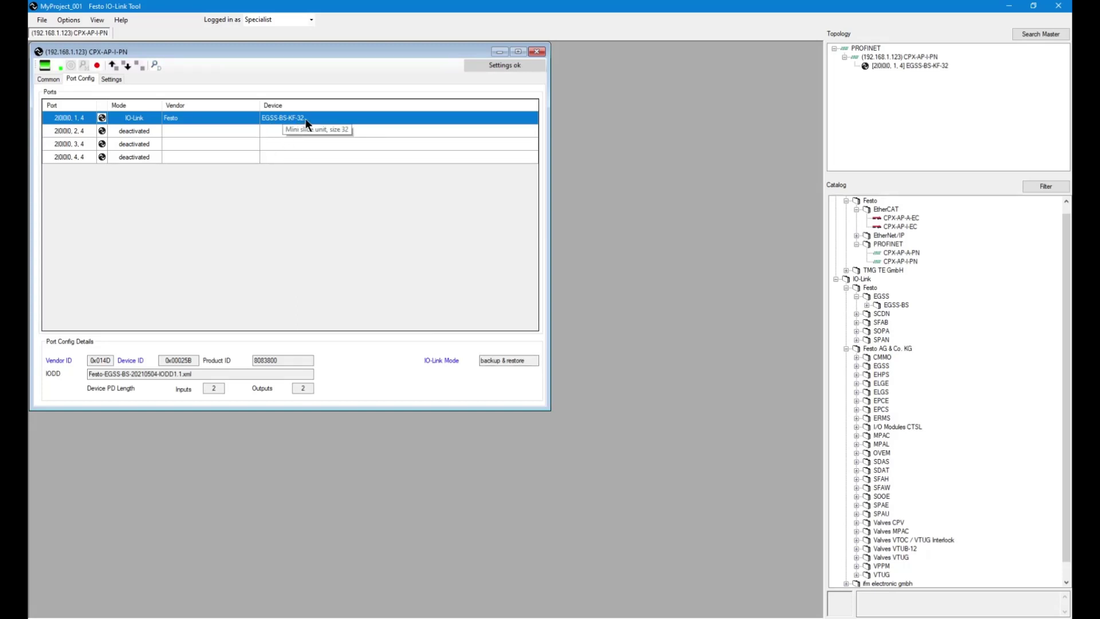
left_click(157, 67)
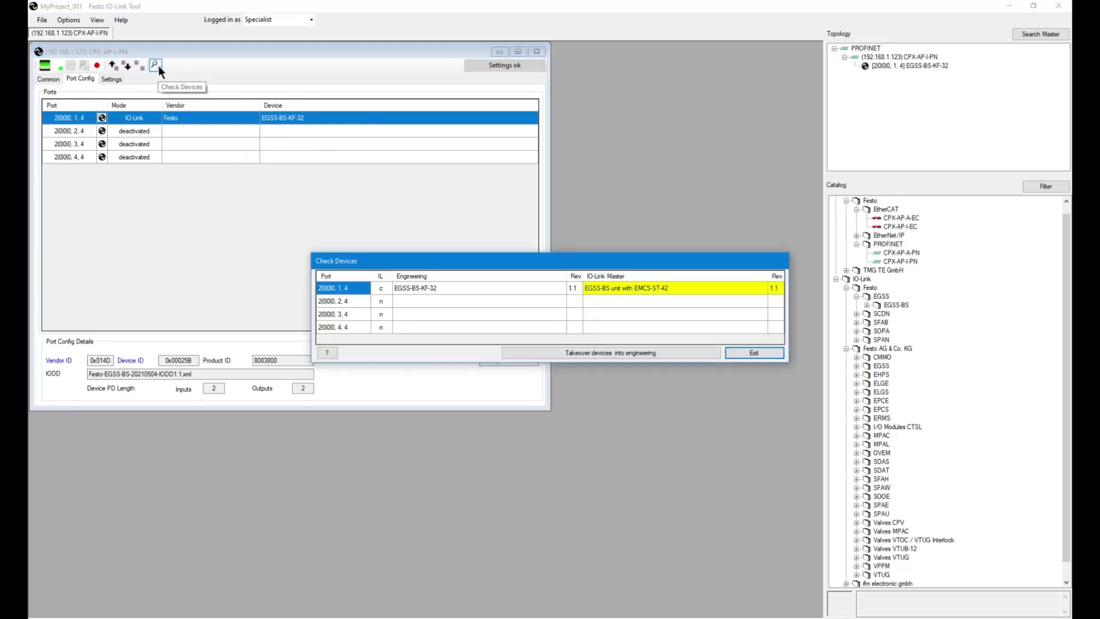
left_click(754, 353)
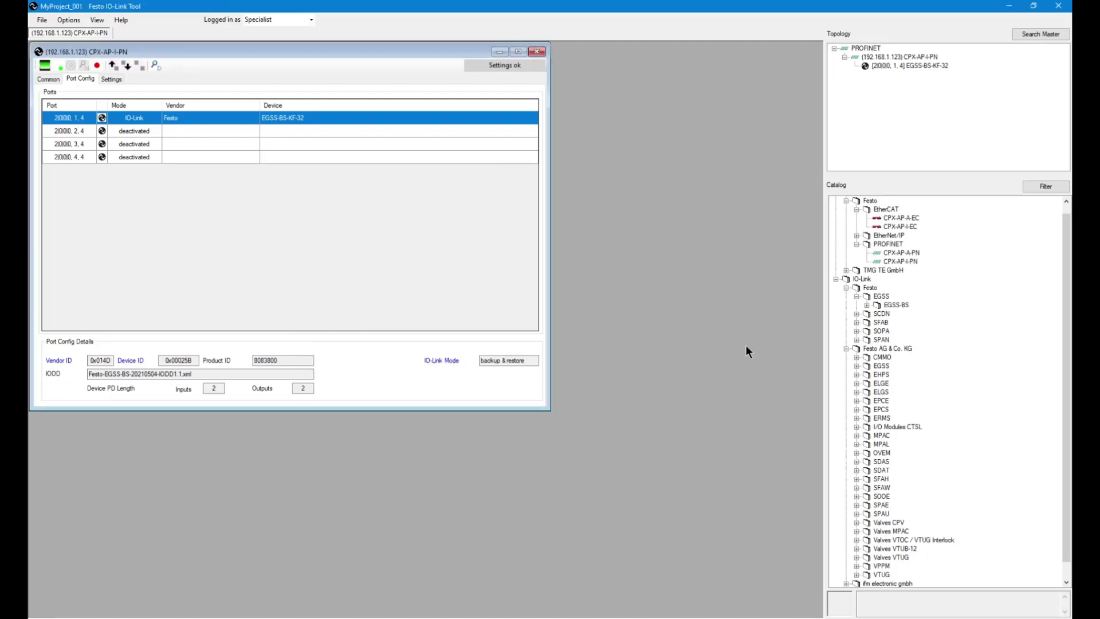
- Open the port 1 EGSS-BS-KF-32 device clear of the port configuration and read its parameters from the device
double_click(193, 121)
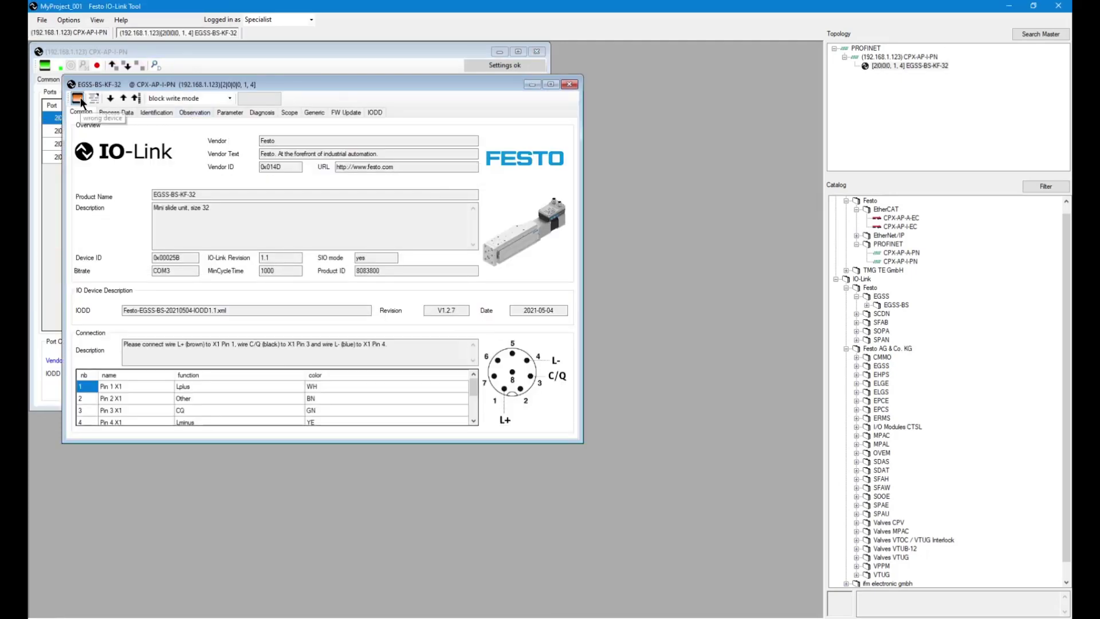
left_click_drag(286, 84, 469, 154)
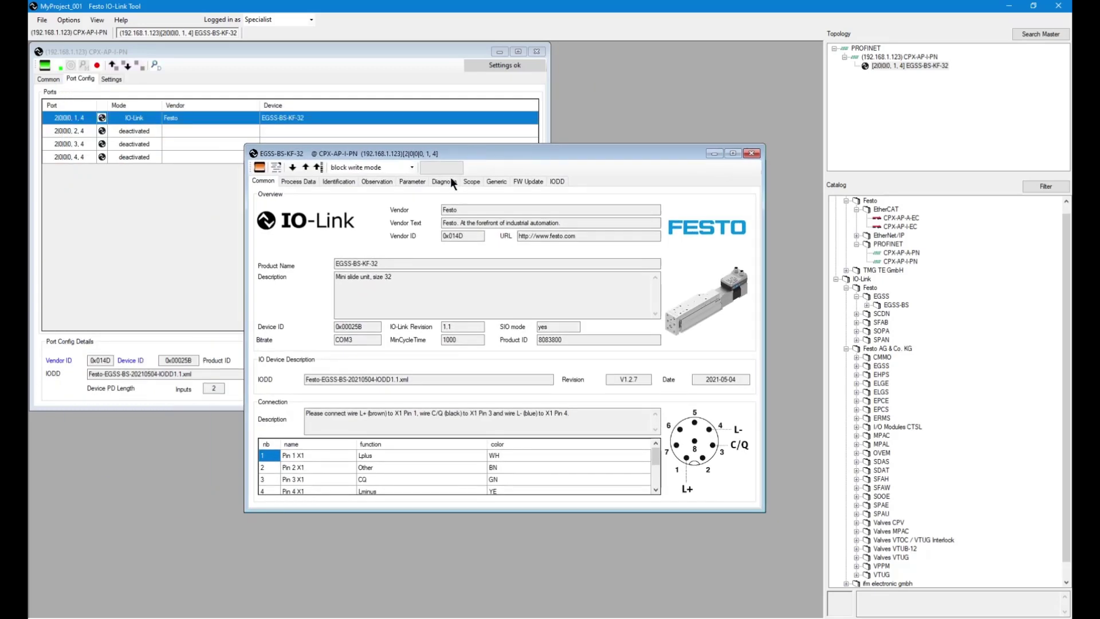
left_click(413, 180)
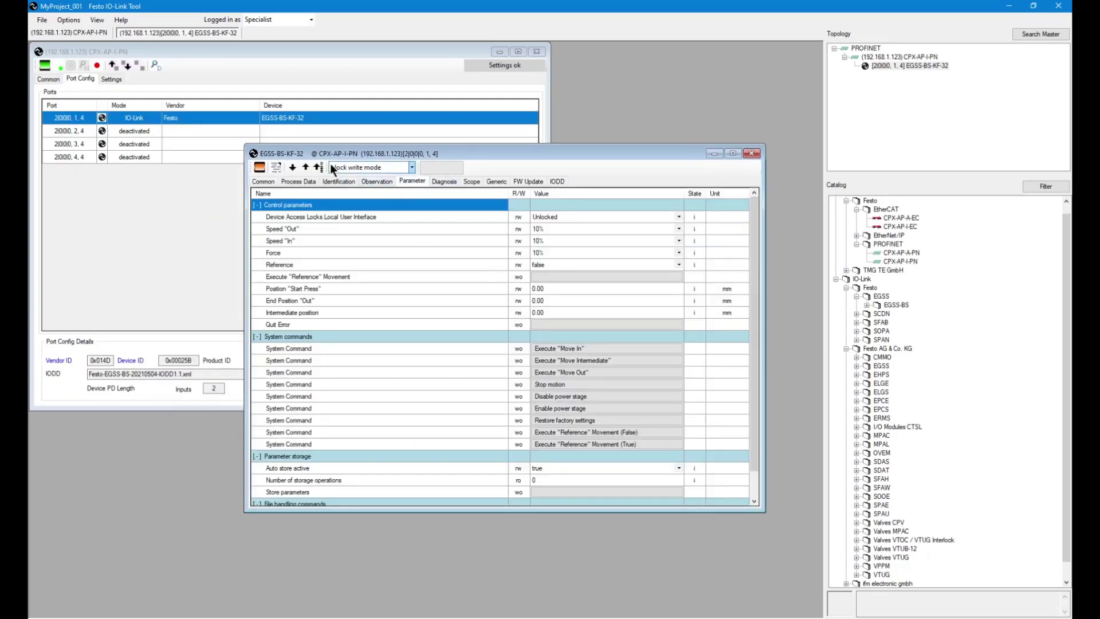
left_click(306, 167)
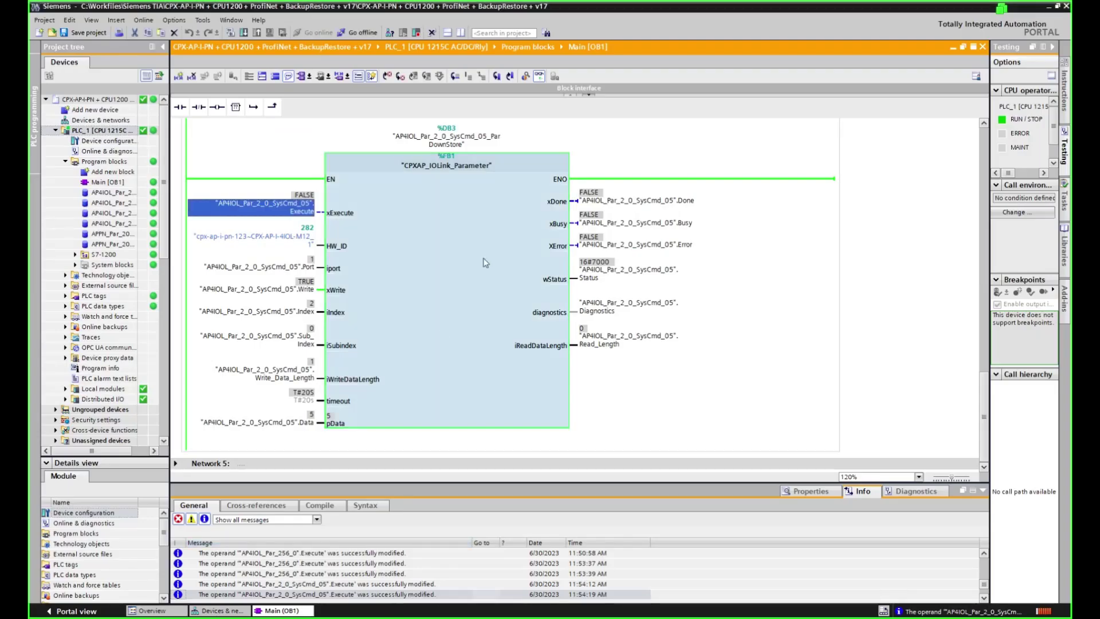
- In TIA Portal, set the operand "AP4IOL_Par_256_0".Data to 3 on the IO-Link parameter block above Network 4
scroll(387, 208, "up", 5)
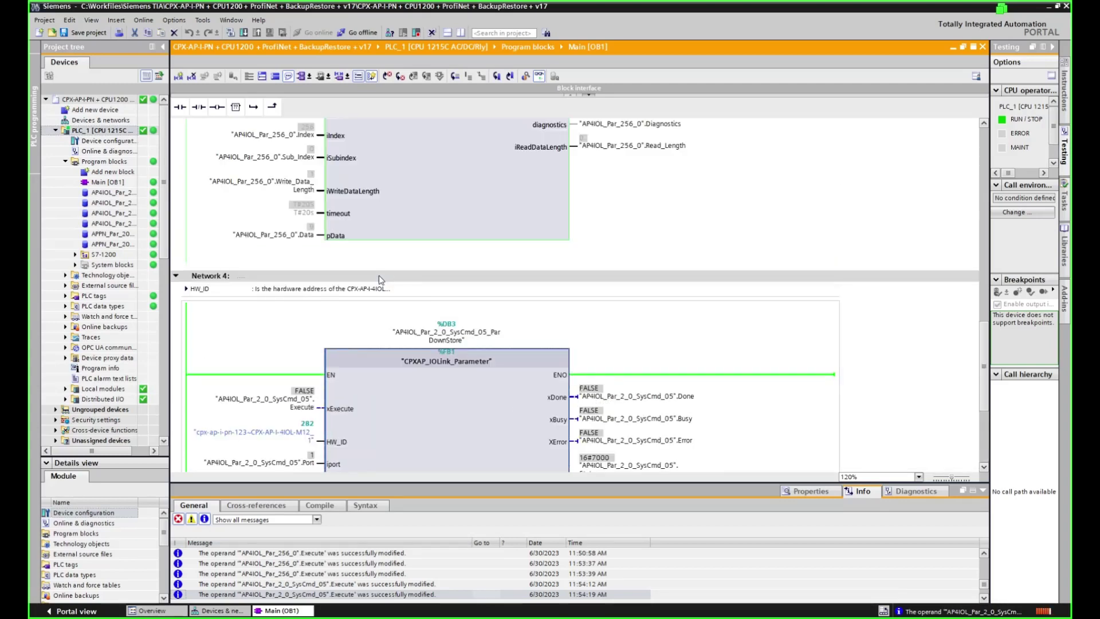
scroll(367, 352, "up", 3)
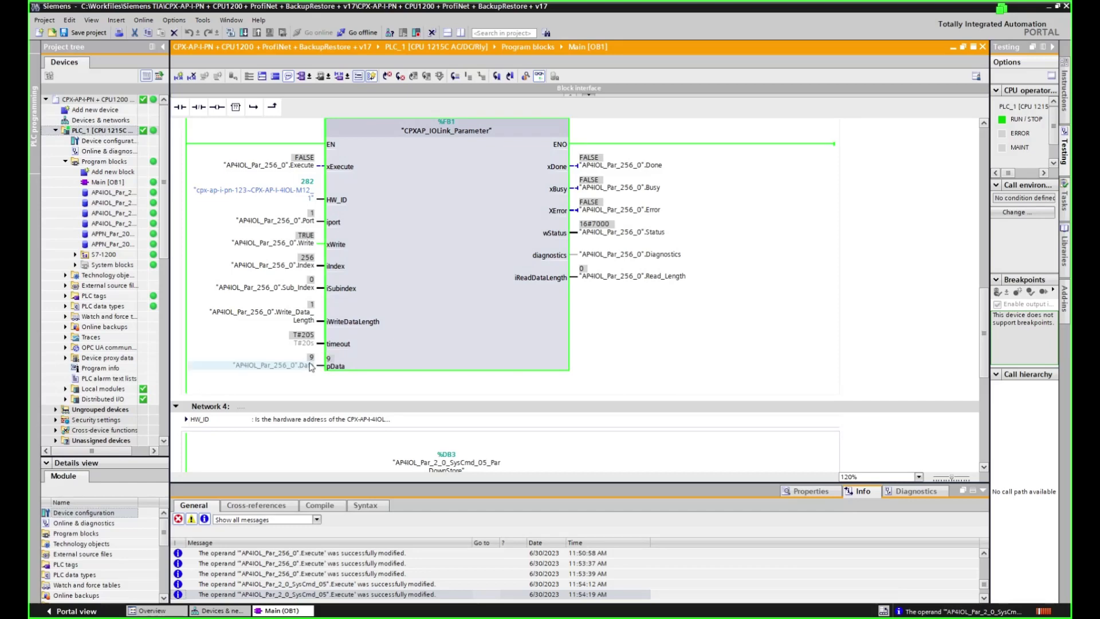
key("ctrl+shift+2")
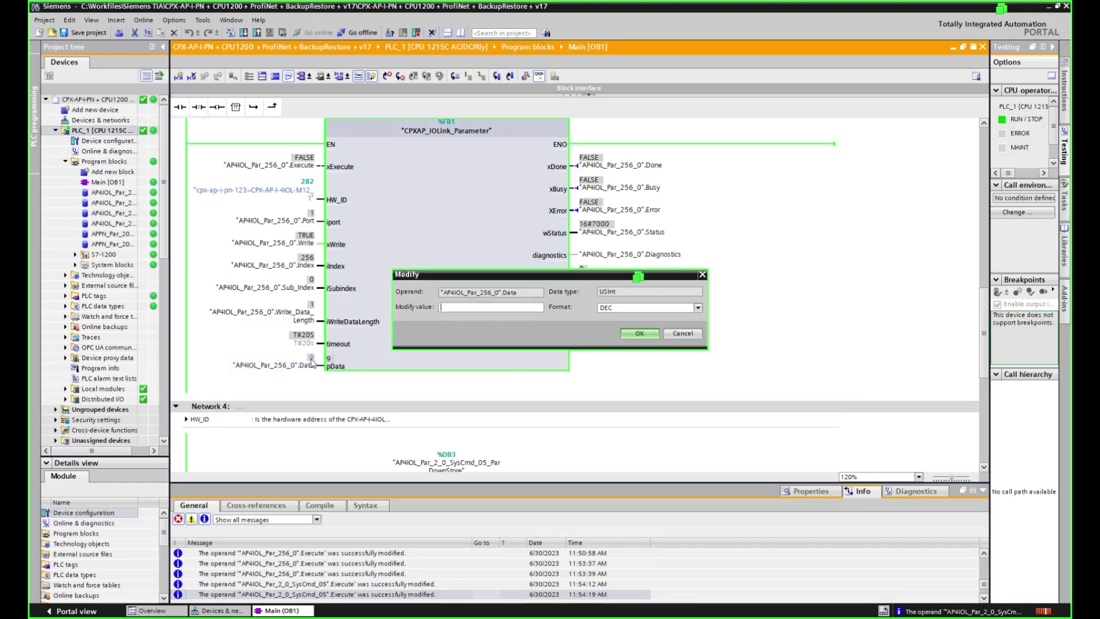
type("3")
left_click(637, 333)
- Set "AP4IOL_Par_256_0".Execute to TRUE and back to FALSE, and check Speed "In" in Festo IO-Link Tool
left_click(304, 165)
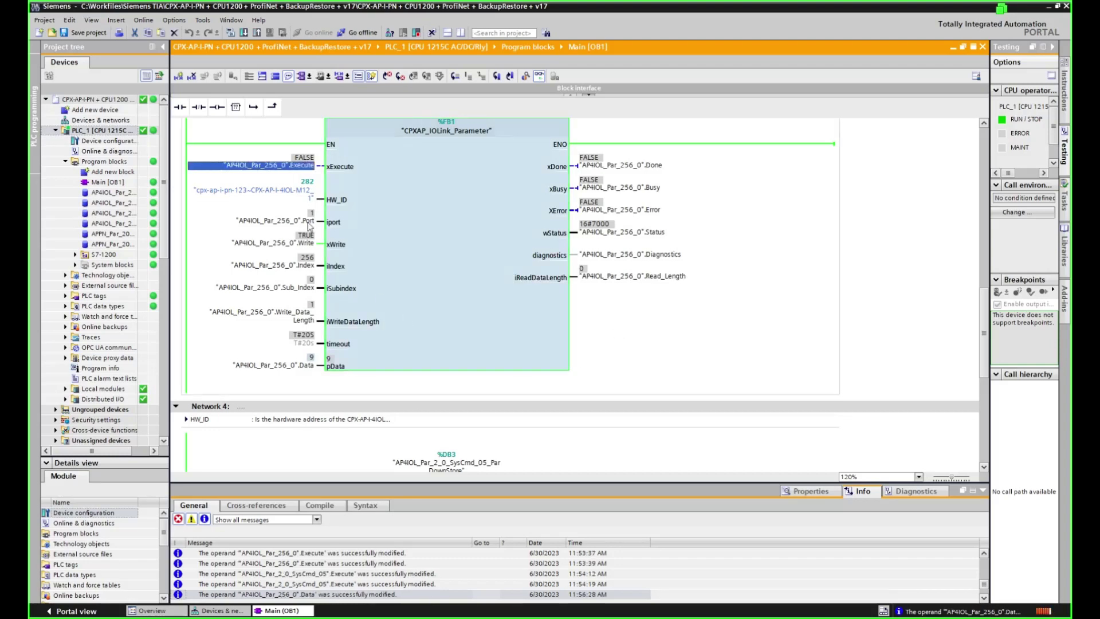
left_click(307, 187)
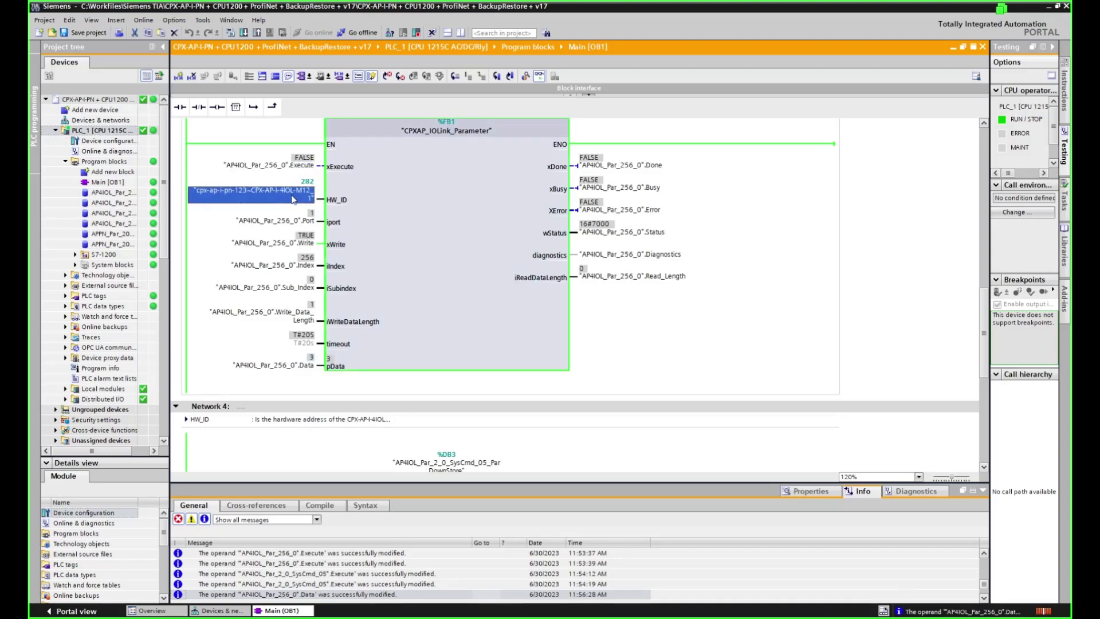
left_click(310, 167)
key("ctrl+F2")
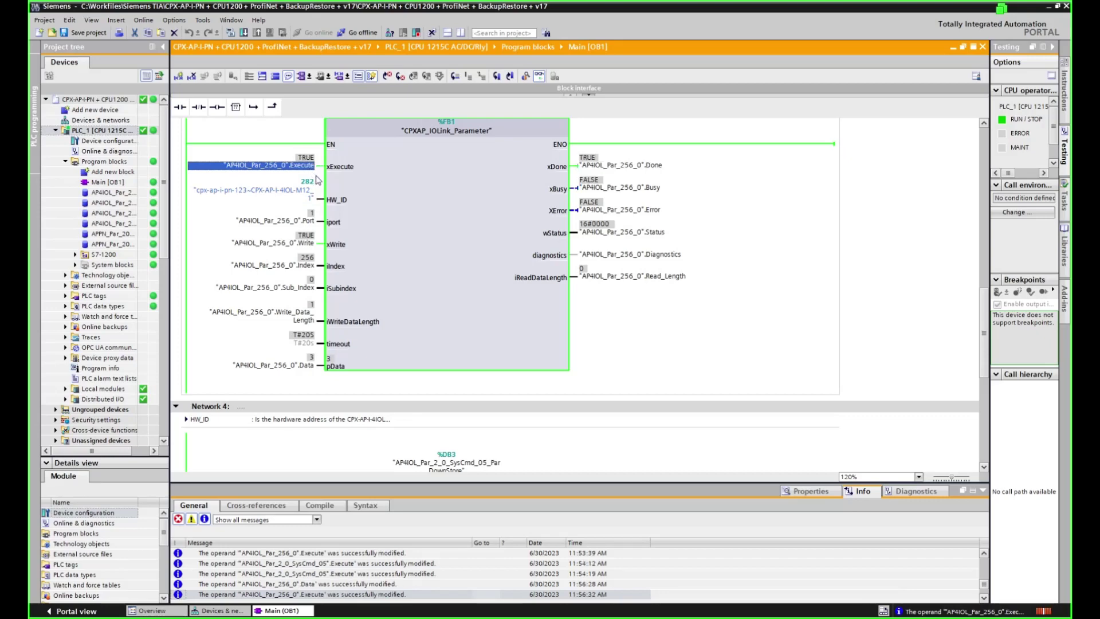
key("ctrl+F3")
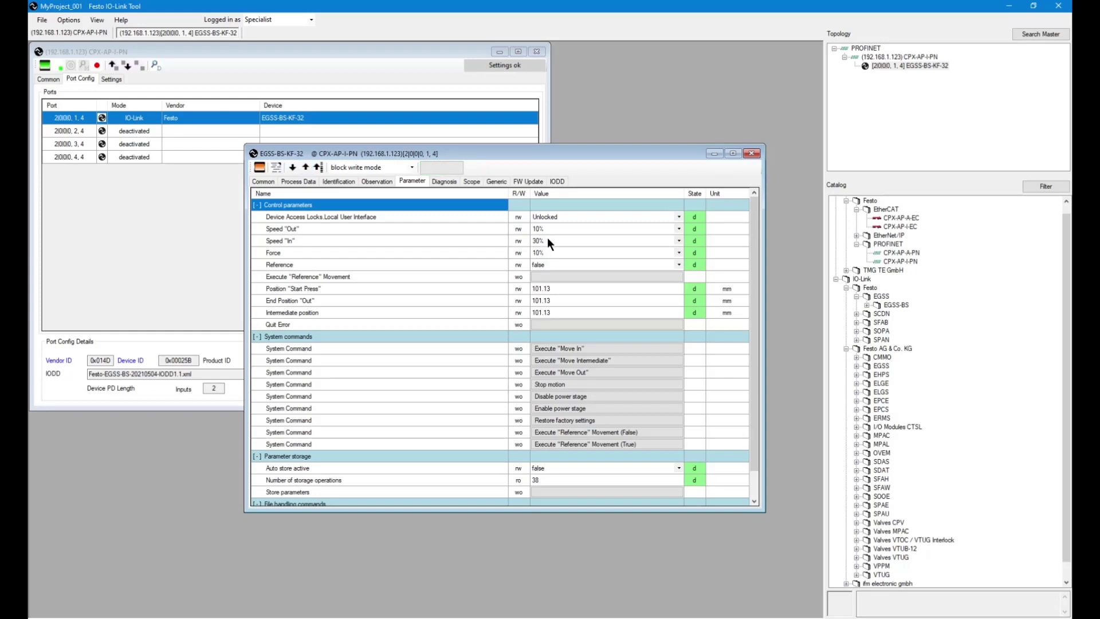
left_click(547, 241)
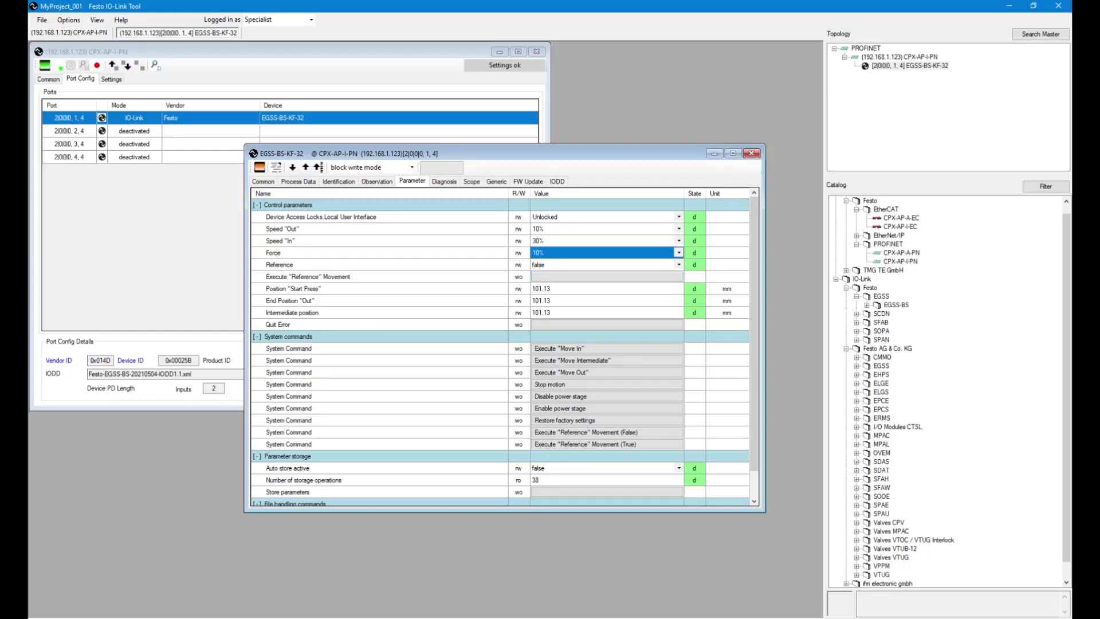
- Back in TIA Portal, set "AP4IOL_Par_2_0_SysCmd_05".Execute in Network 4 to TRUE and back to FALSE
key("alt+Tab")
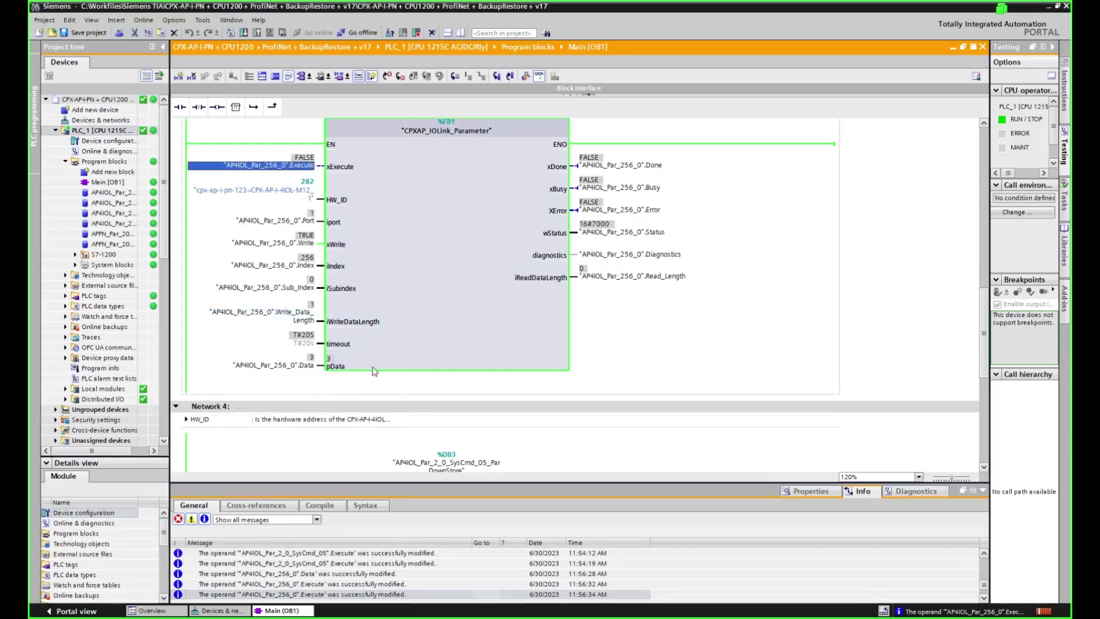
scroll(356, 347, "down", 5)
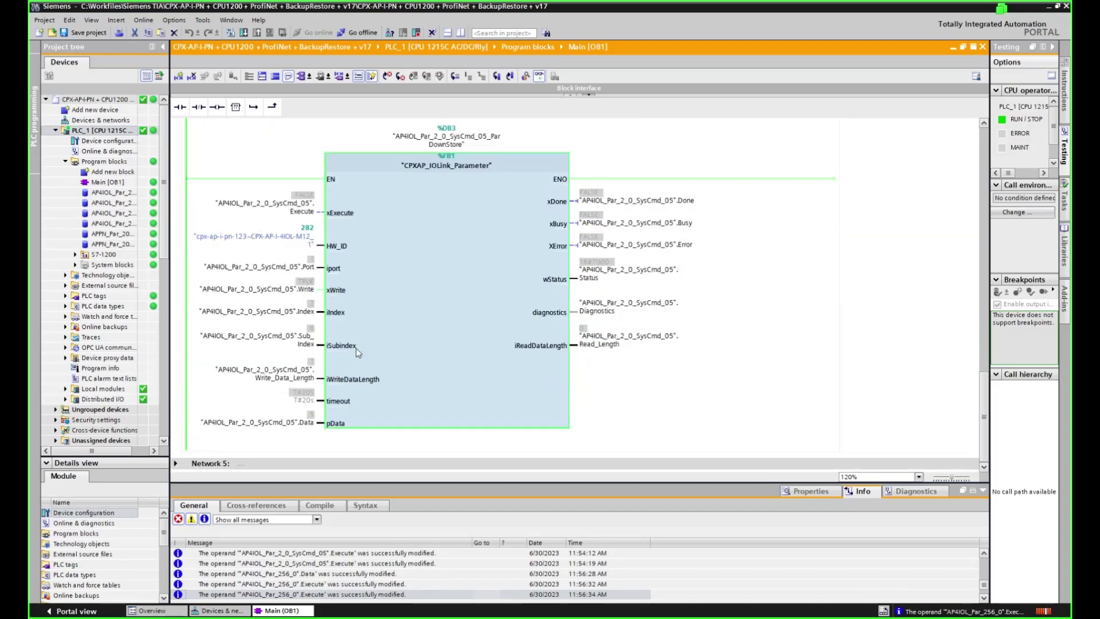
left_click(309, 221)
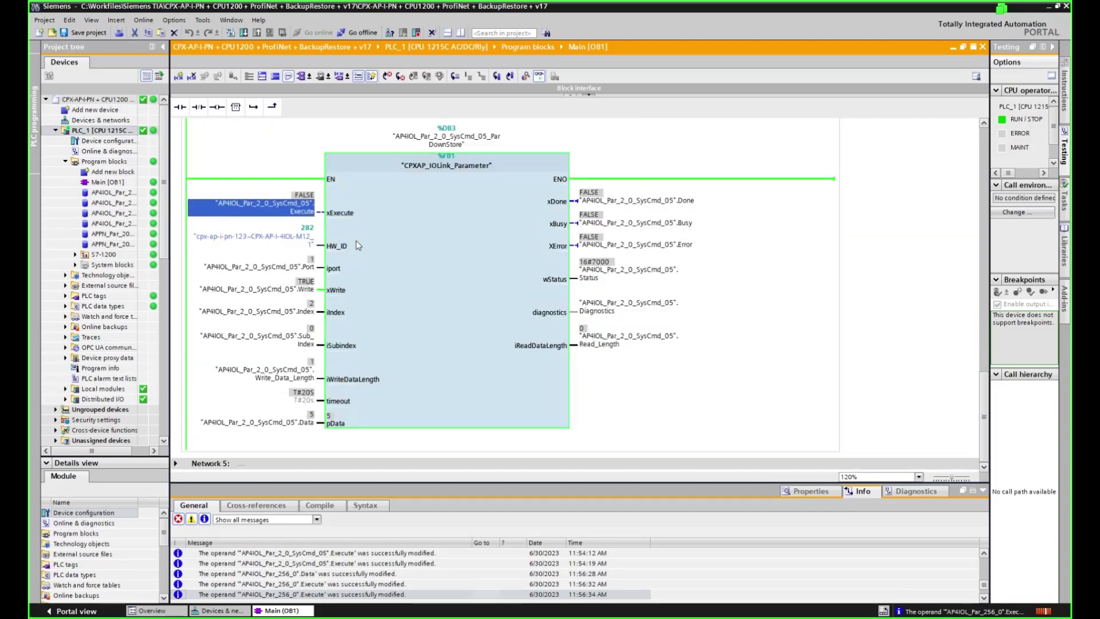
key("ctrl+F2")
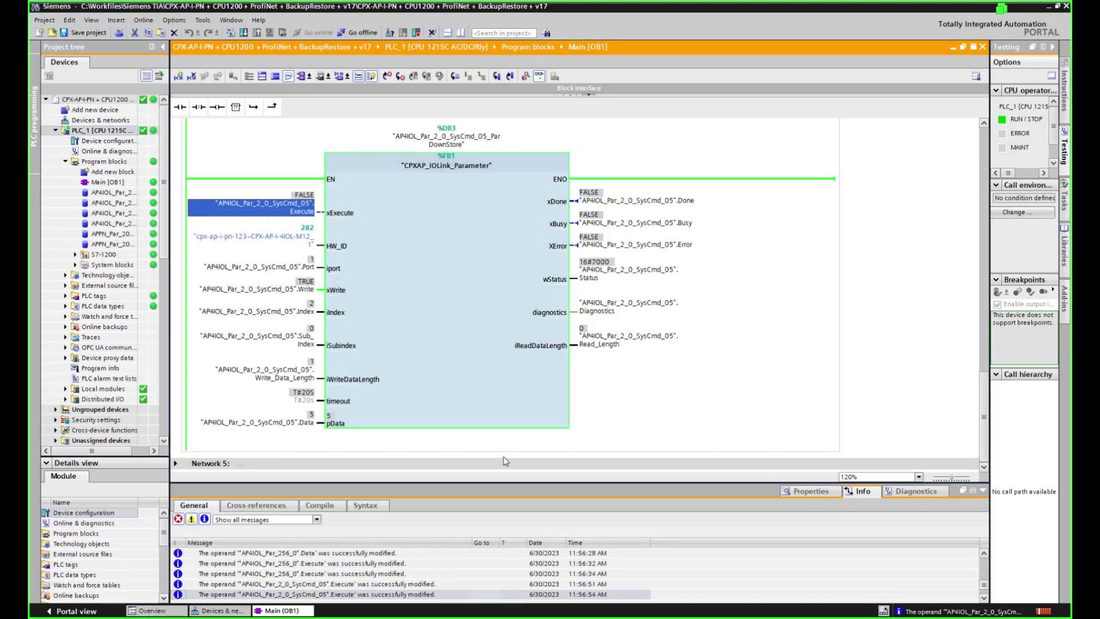
- View the EGSS-BS devices in the Camera app between looks at their parameters in Festo IO-Link Tool
key("alt+Tab")
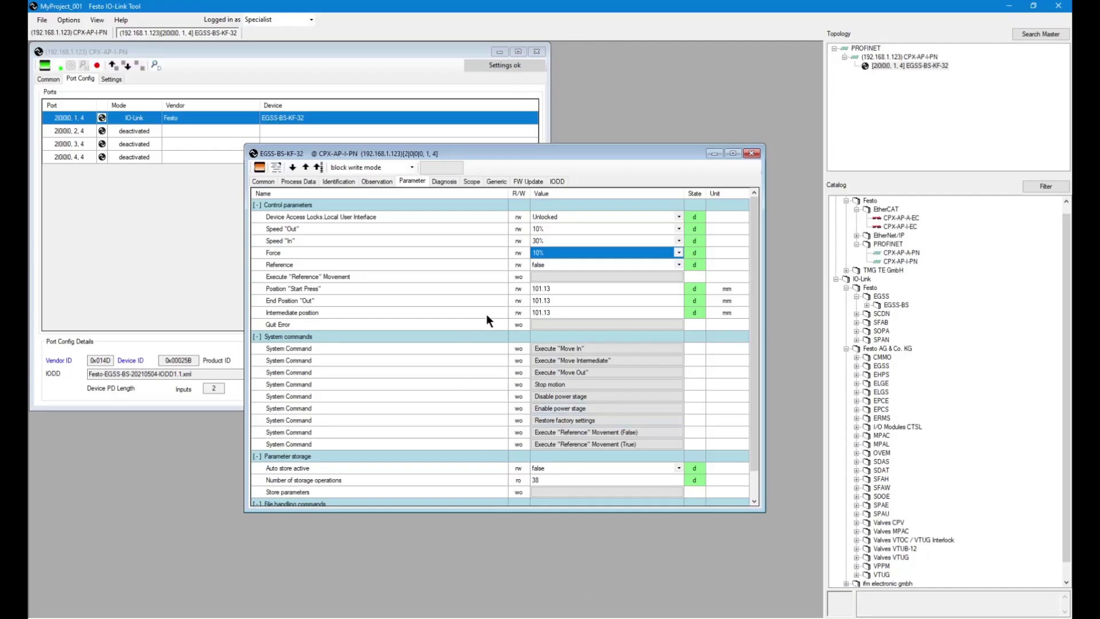
key("alt+Tab")
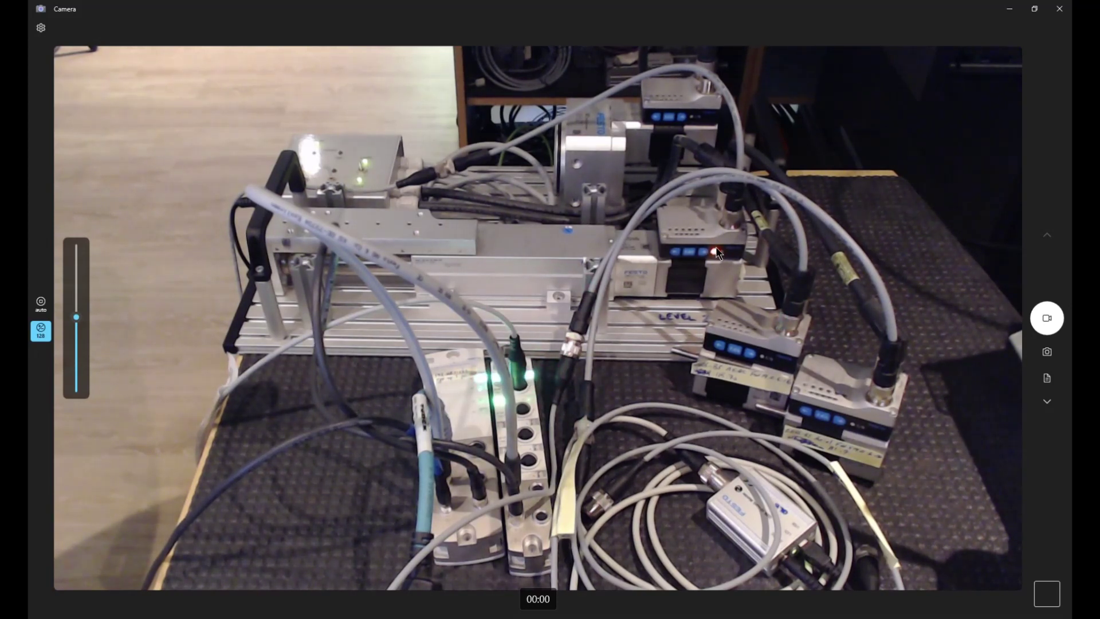
key("alt+Tab")
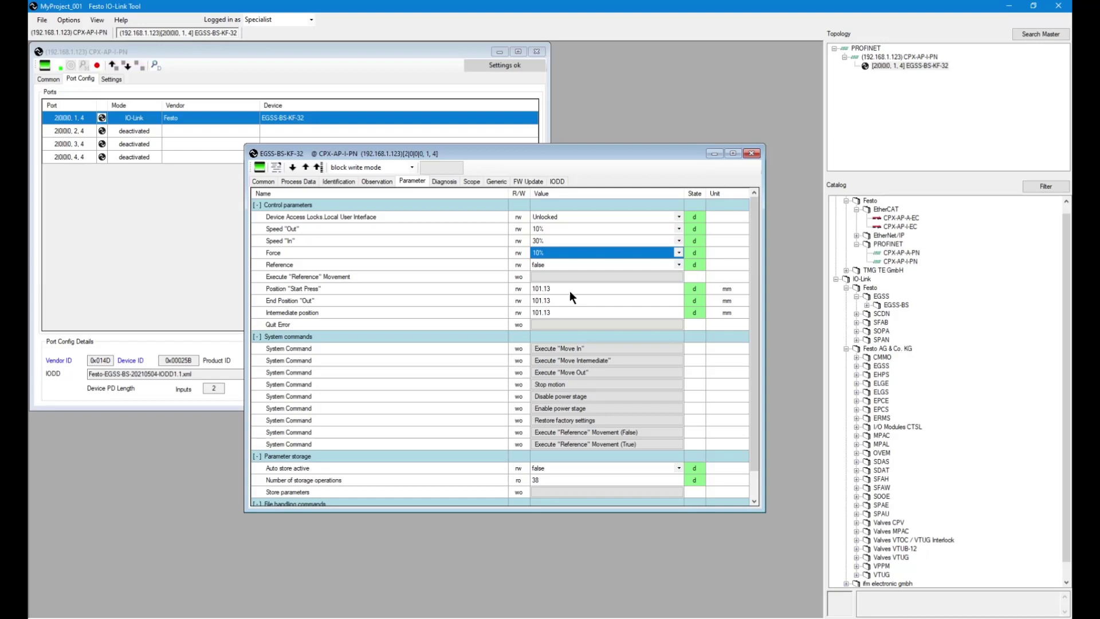
- Close and reopen the port 1 EGSS-BS-KF-32 device, read its parameters, and move its window clear of the port configuration
left_click(755, 154)
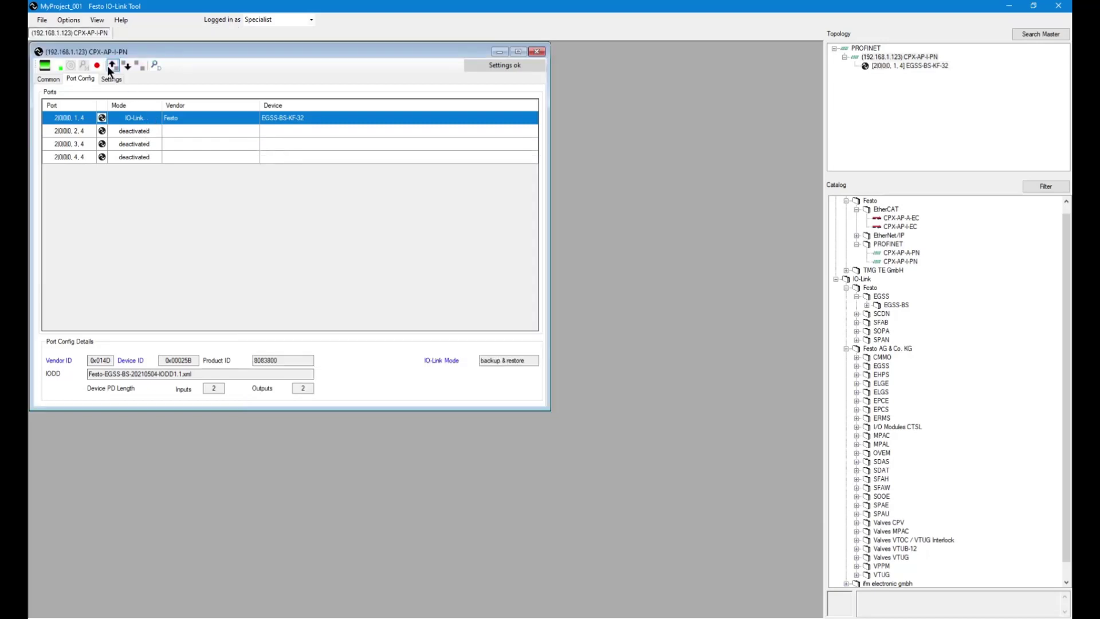
double_click(182, 118)
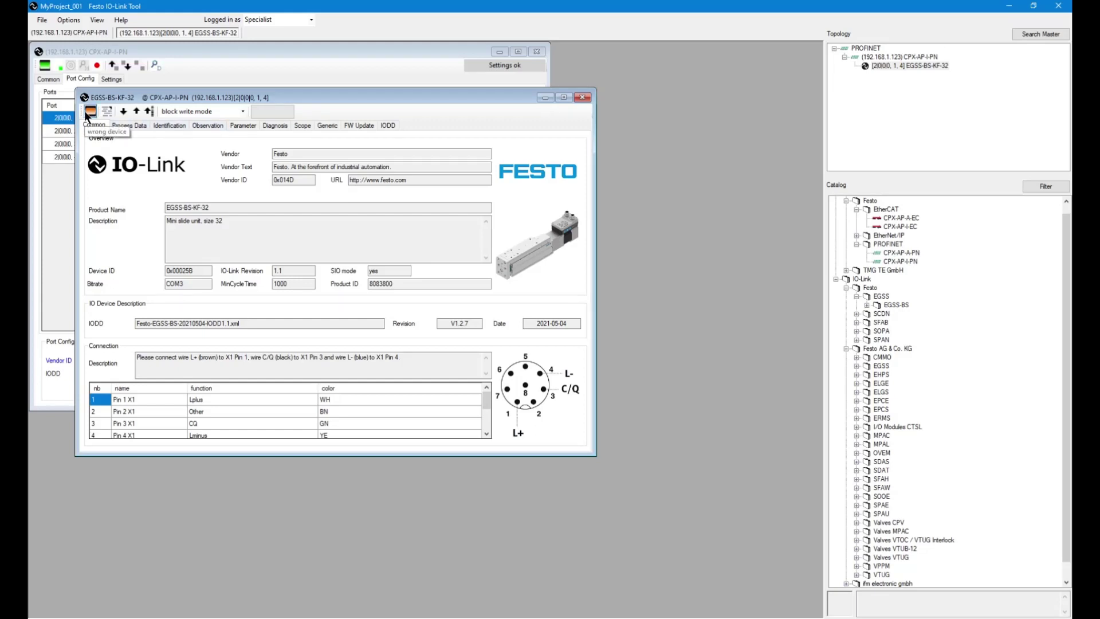
left_click(243, 125)
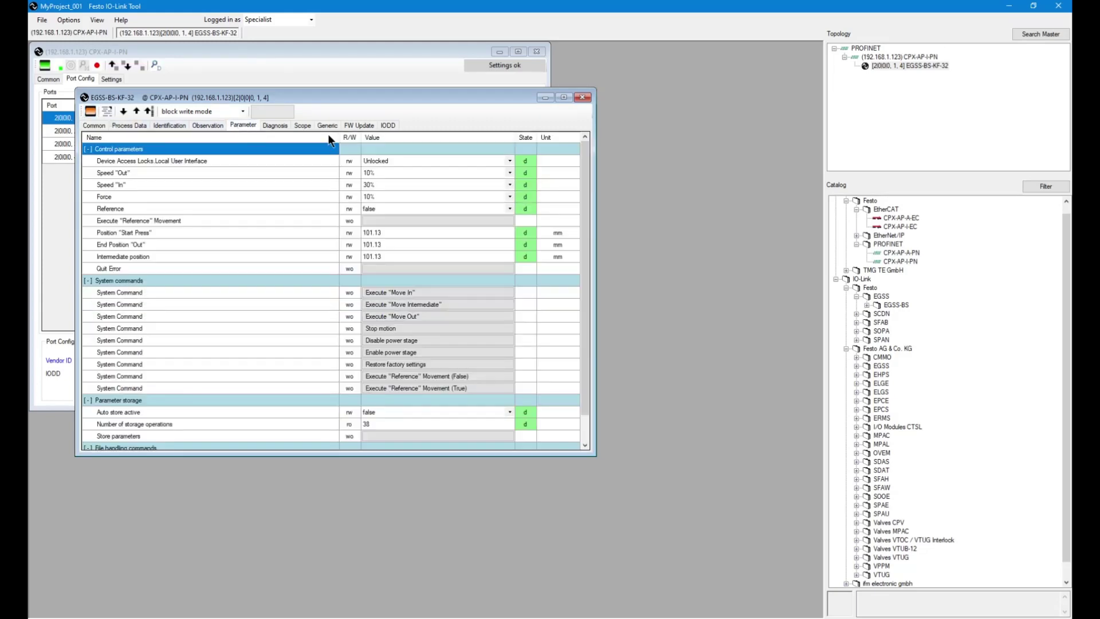
left_click(137, 111)
left_click_drag(432, 98, 631, 215)
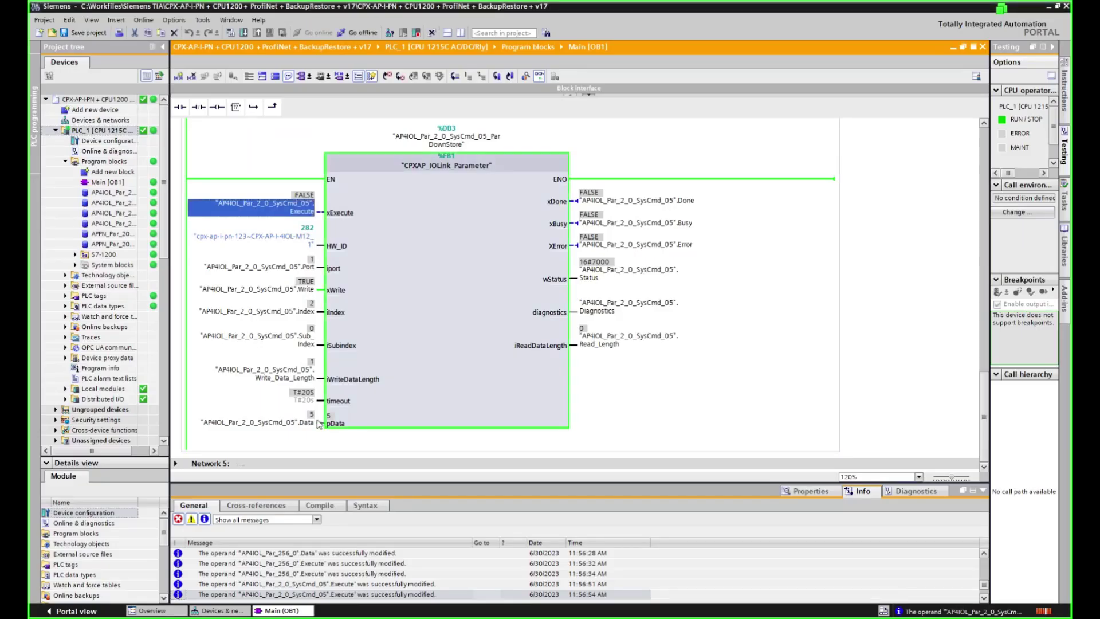
- In TIA Portal, examine the "AP4IOL_Par_256_0".Data value, and switch to the hardware layout picture in Windows Photo Viewer
scroll(319, 423, "up", 5)
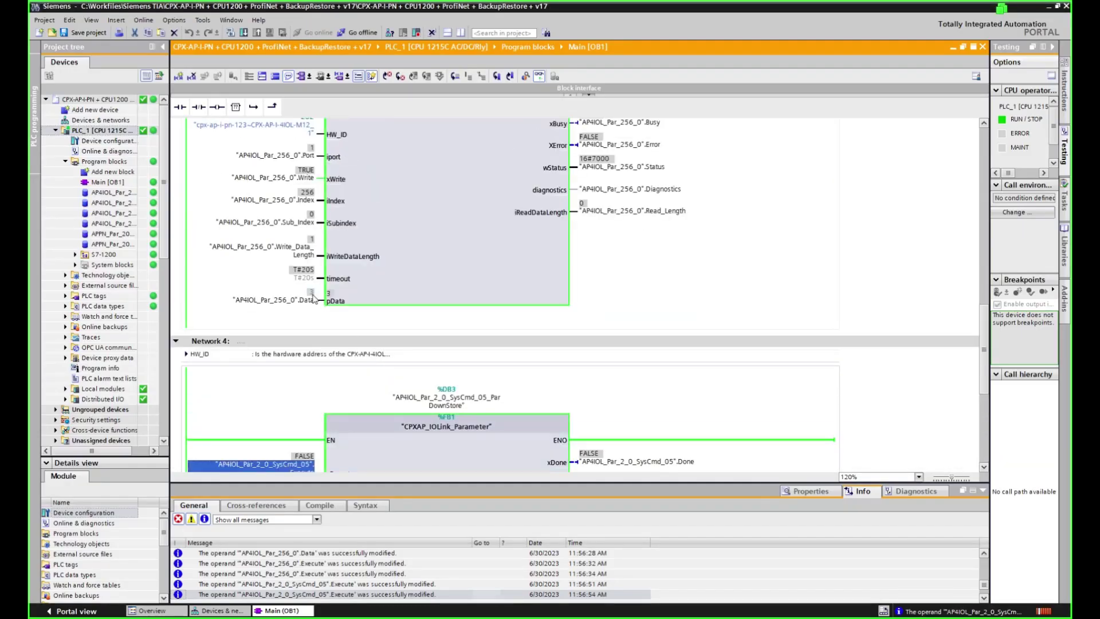
left_click(313, 296)
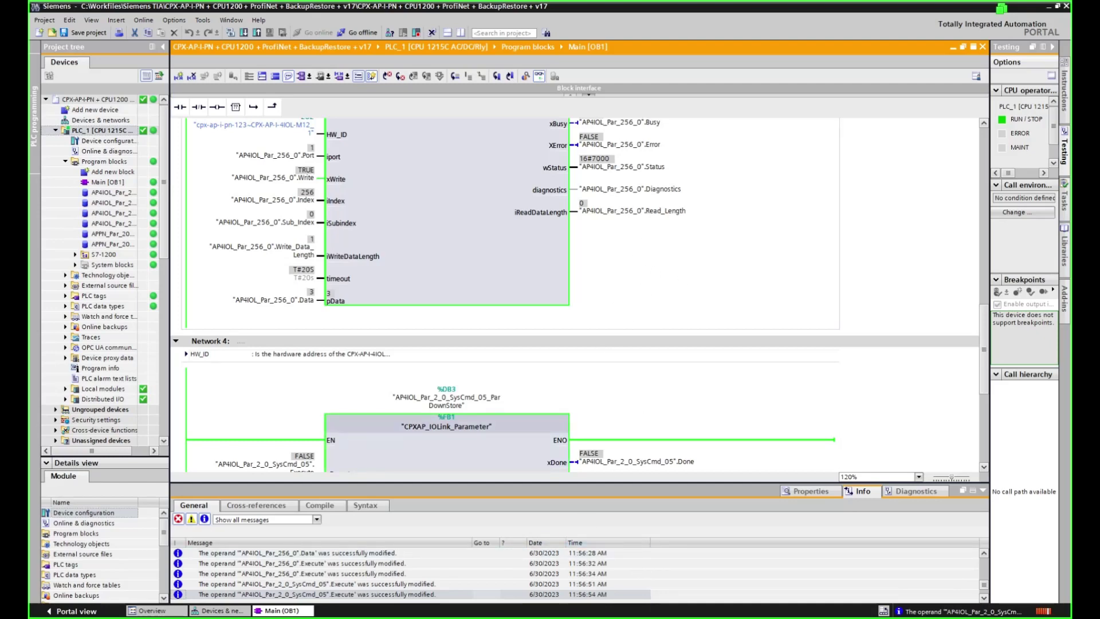
key("alt+Tab")
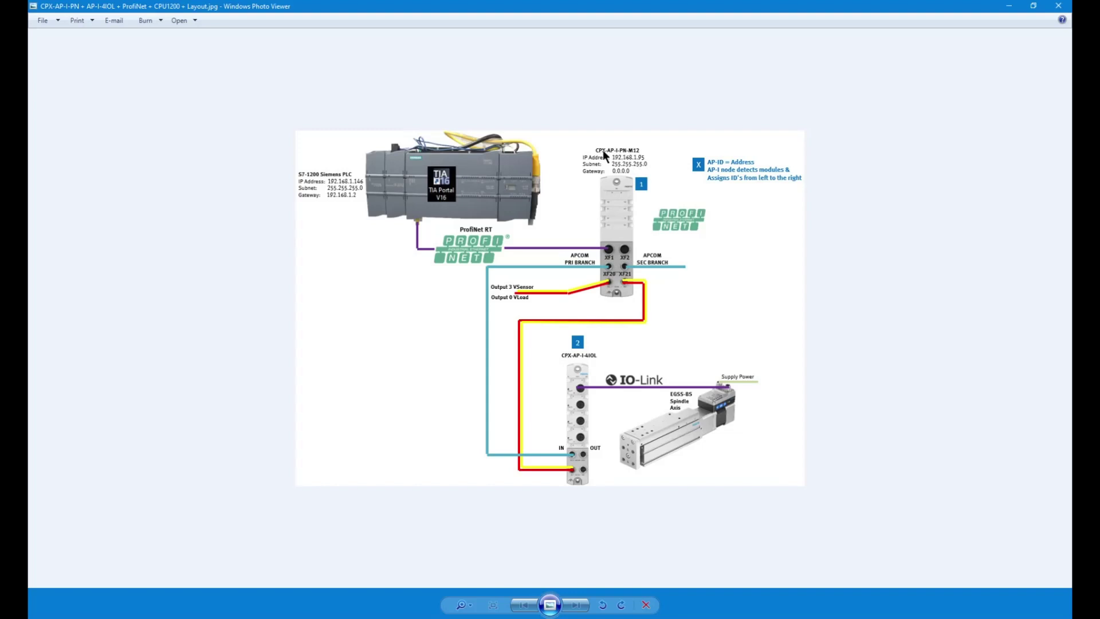